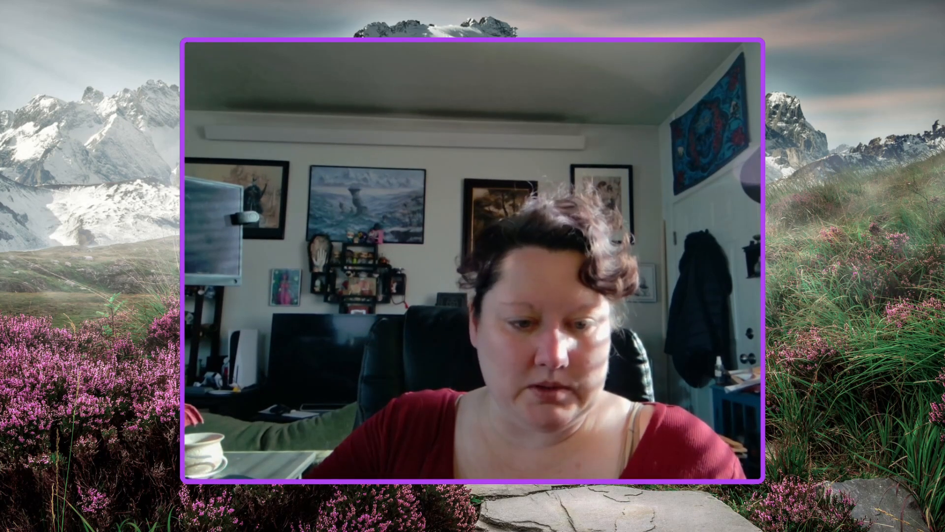
Switch the Twitch Studio stream to the Desktop scene, and bring up the Eidmaharia dashboard in the browser.
left_click(220, 273)
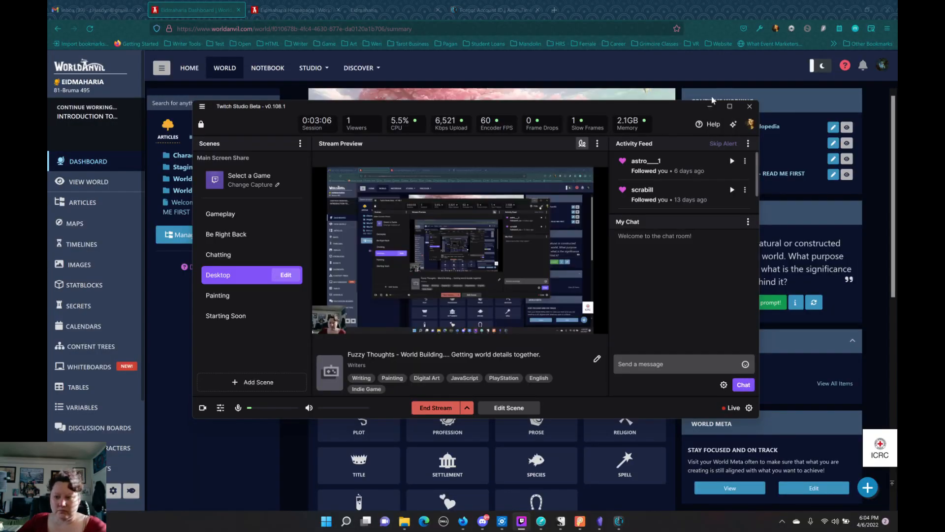
key("alt+Tab")
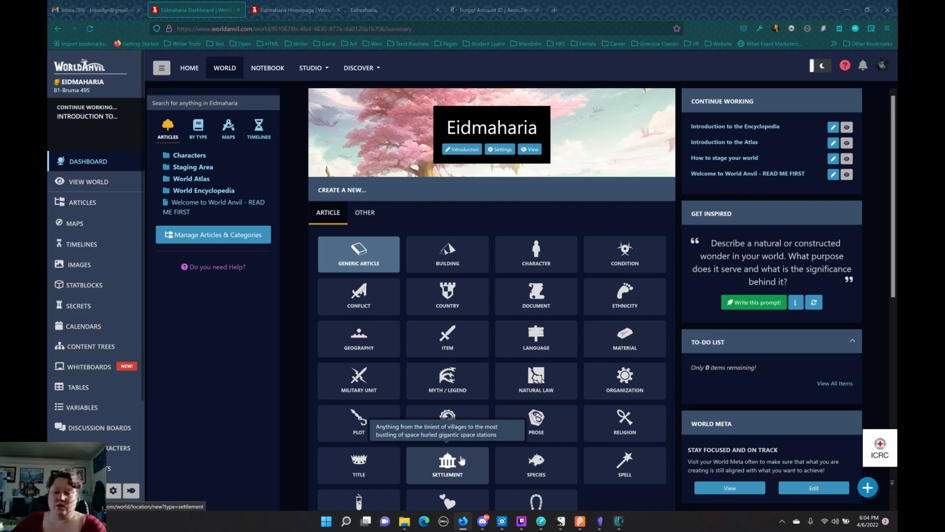
left_click(297, 12)
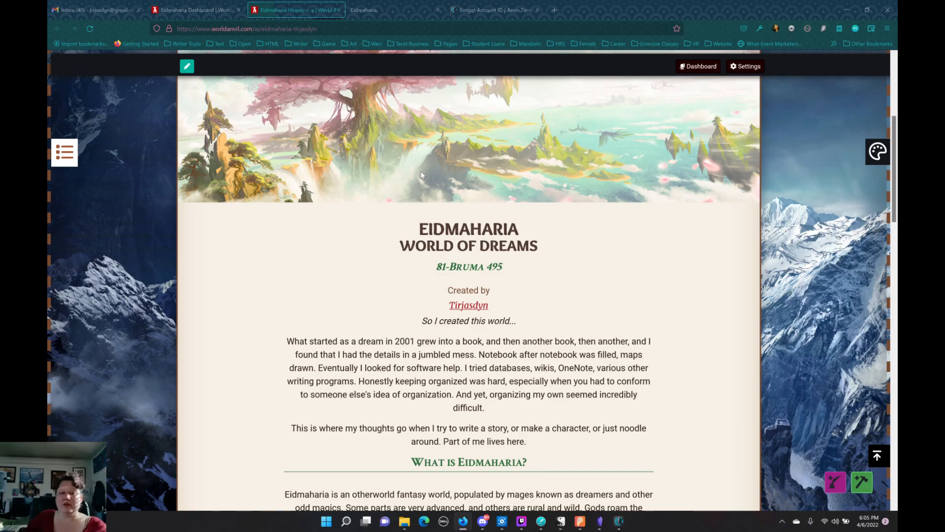
left_click(197, 9)
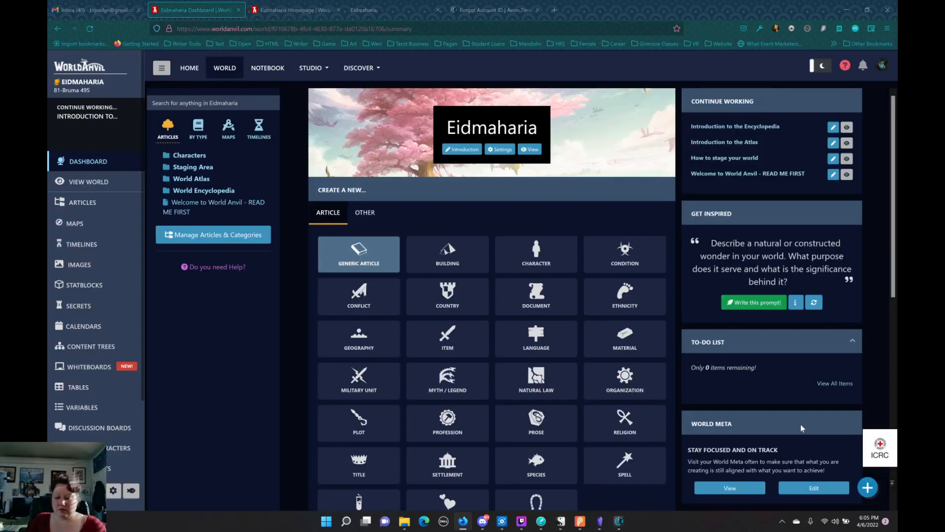
Open Eidmaharia's world meta and read through its Foundation sections, including Scope, Theme, Focus and Drama.
left_click(793, 489)
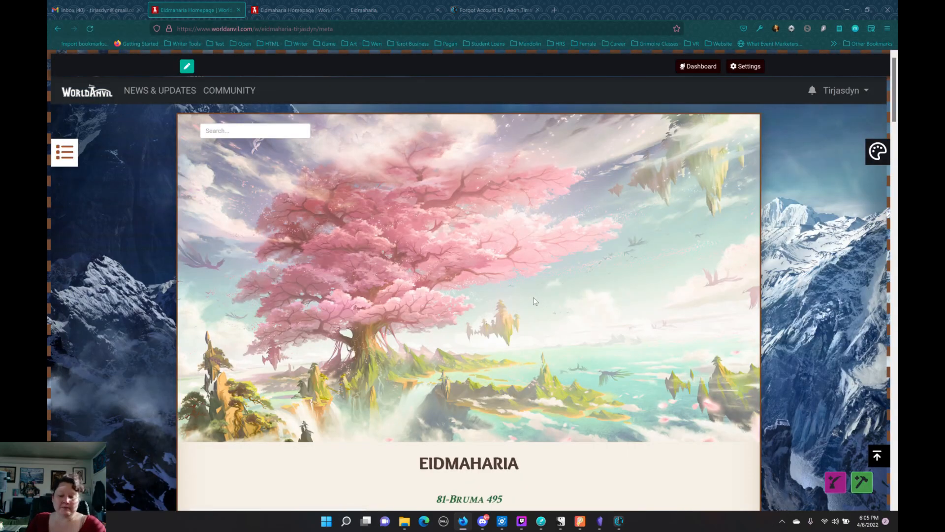
scroll(534, 297, "down", 5)
scroll(533, 296, "down", 3)
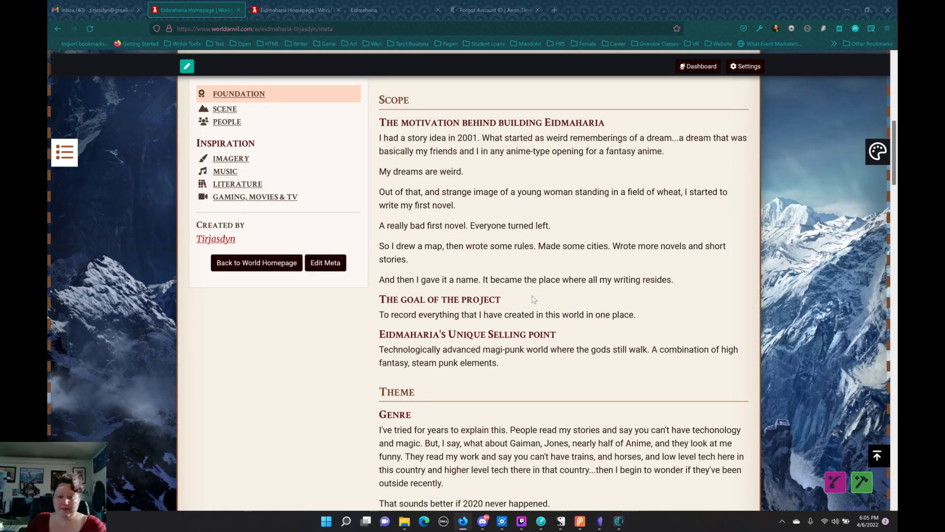
scroll(534, 299, "down", 10)
scroll(534, 301, "down", 10)
scroll(534, 302, "down", 10)
scroll(534, 302, "up", 5)
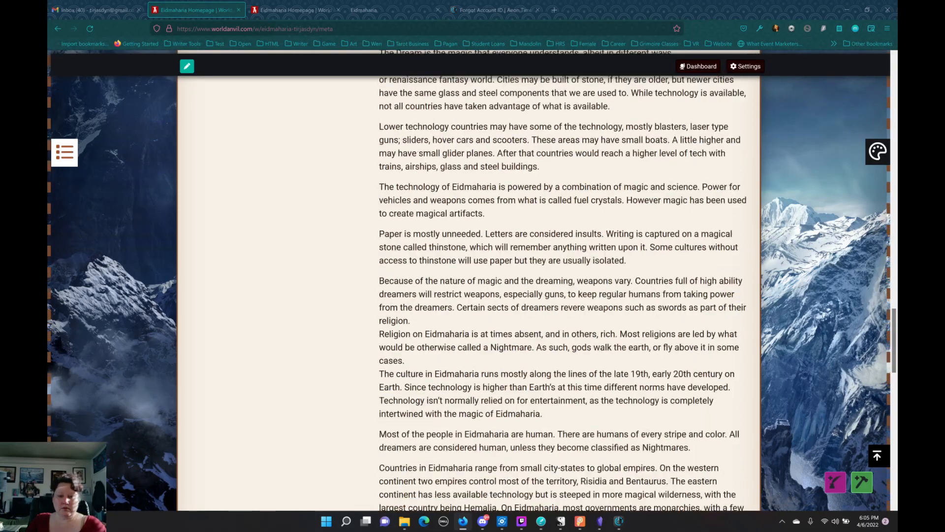
scroll(561, 290, "up", 4)
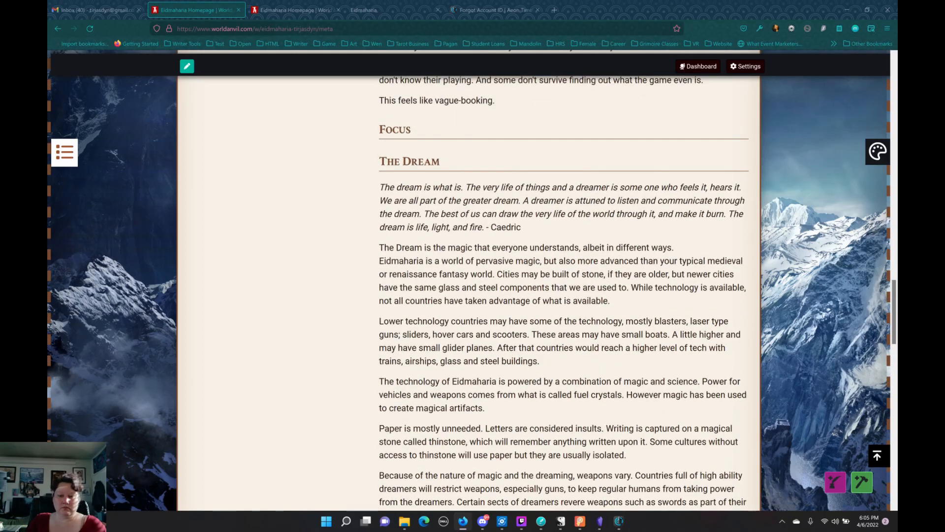
scroll(561, 291, "down", 12)
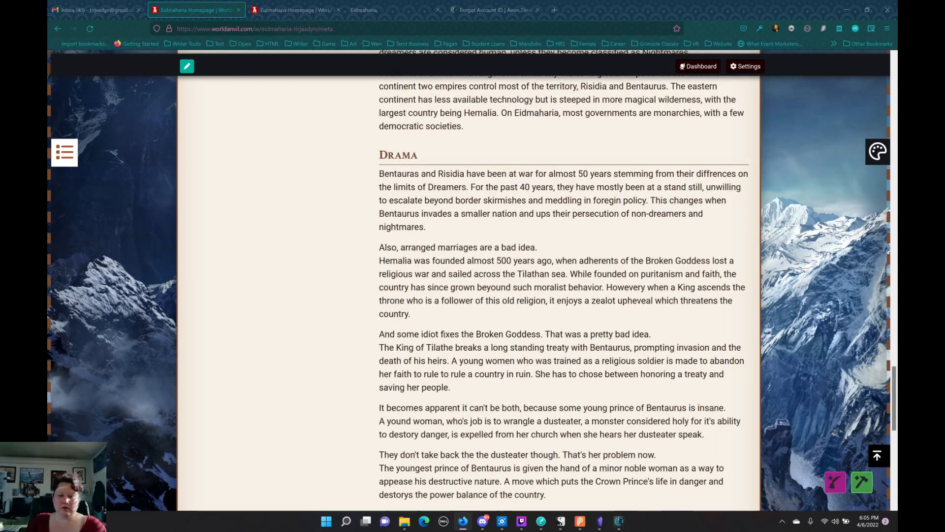
scroll(561, 291, "down", 7)
scroll(561, 290, "up", 19)
scroll(542, 290, "up", 20)
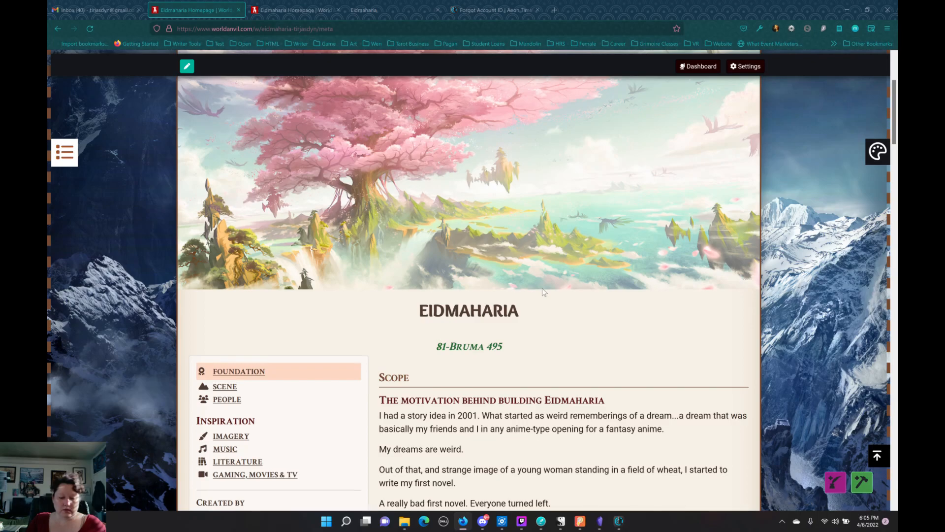
scroll(542, 290, "down", 2)
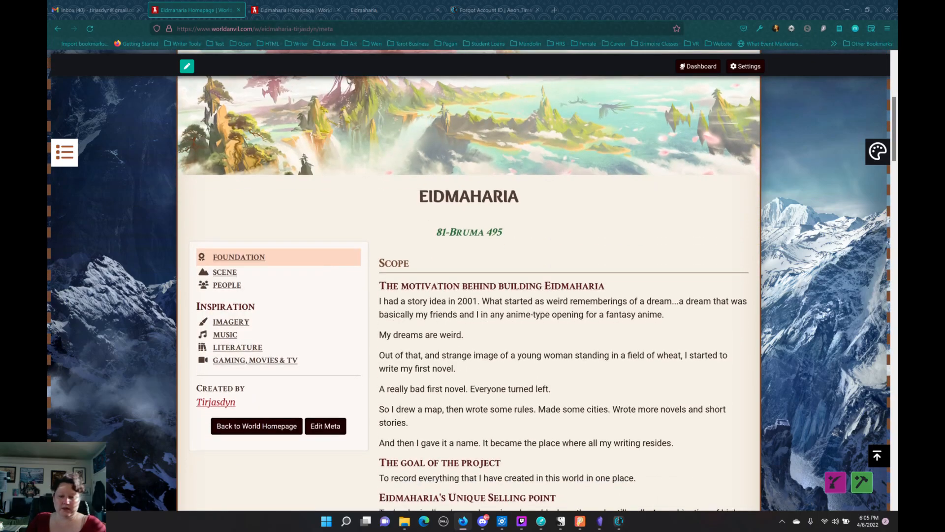
scroll(313, 114, "up", 4)
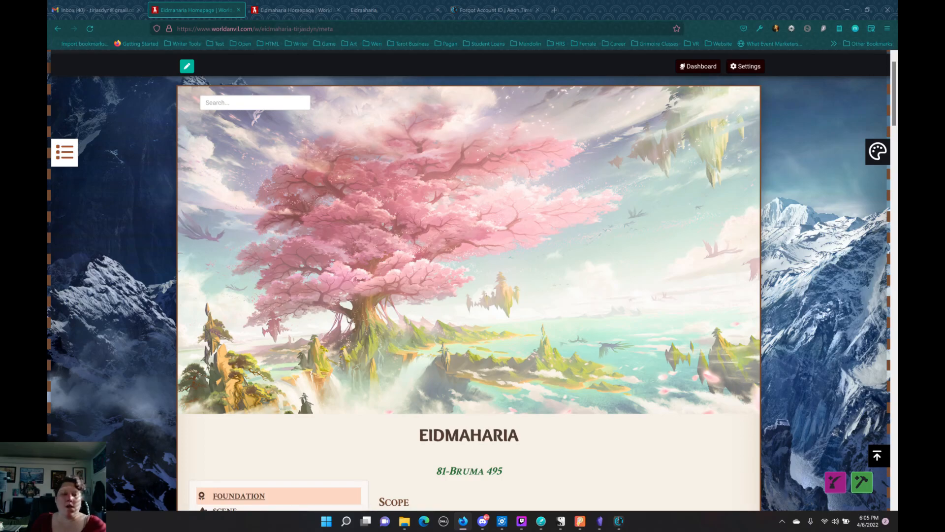
Search the web for "romanian days of the month" in place of the Aeon Timeline account page.
left_click(398, 14)
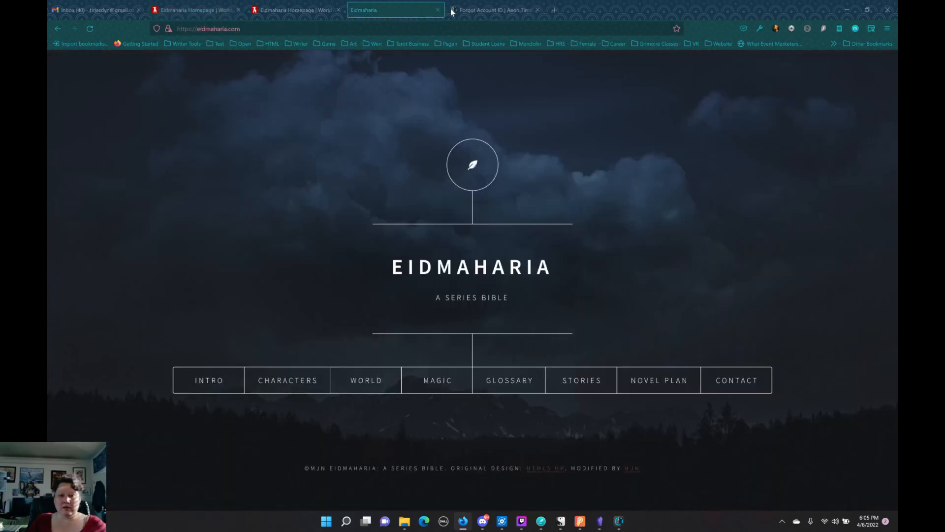
left_click(484, 11)
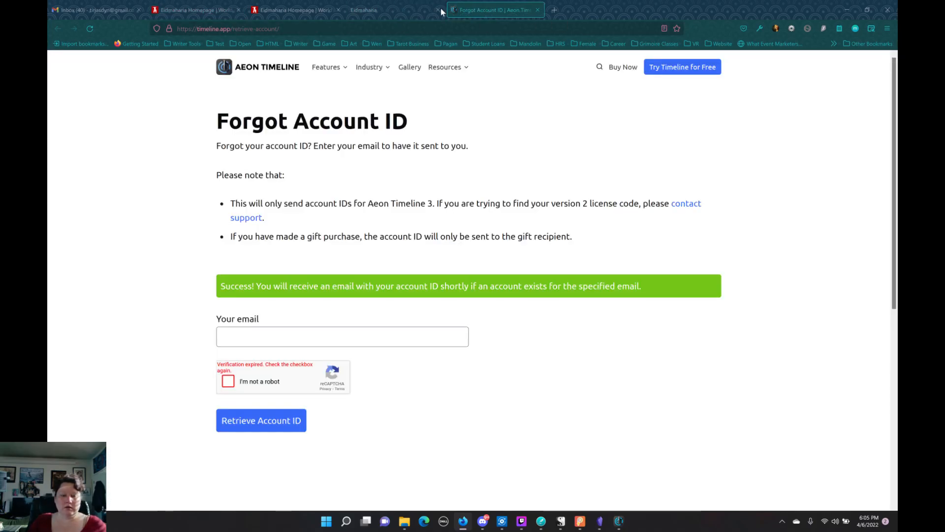
left_click(280, 28)
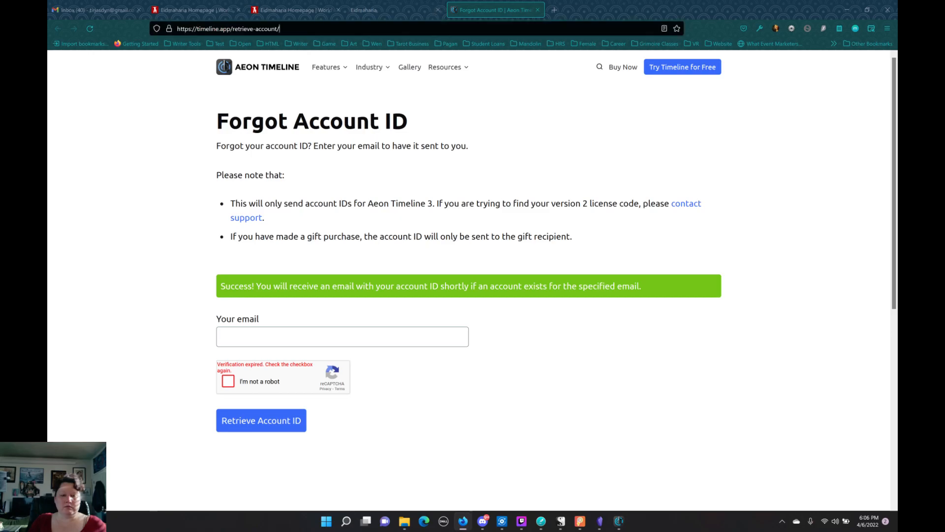
left_click(280, 28)
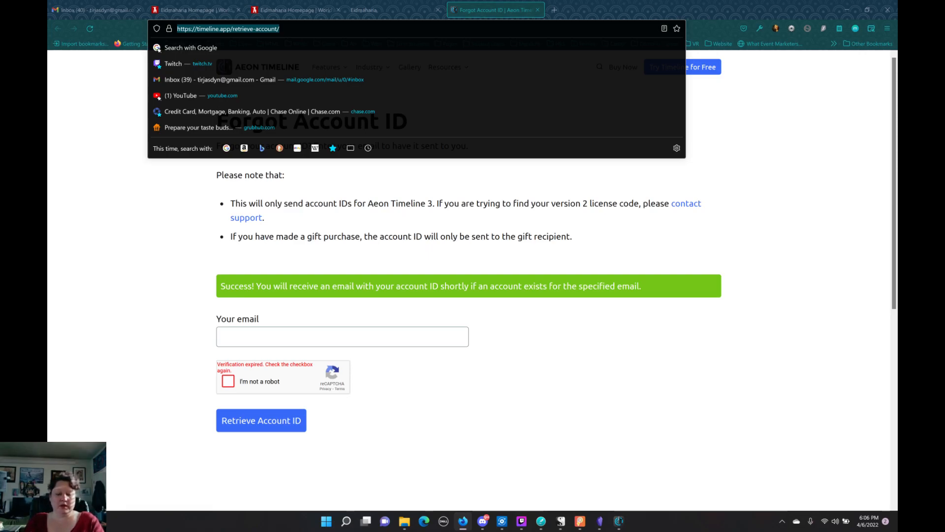
type("romania")
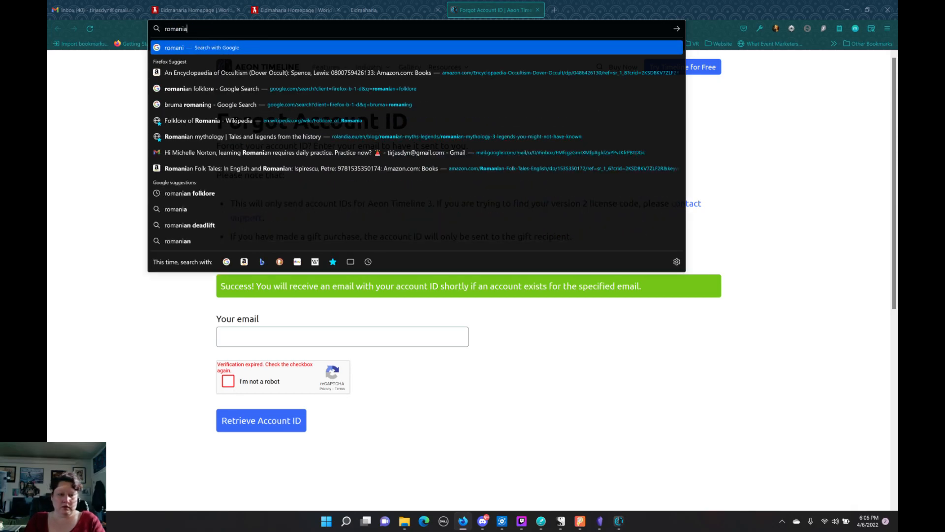
type("n days of th emon")
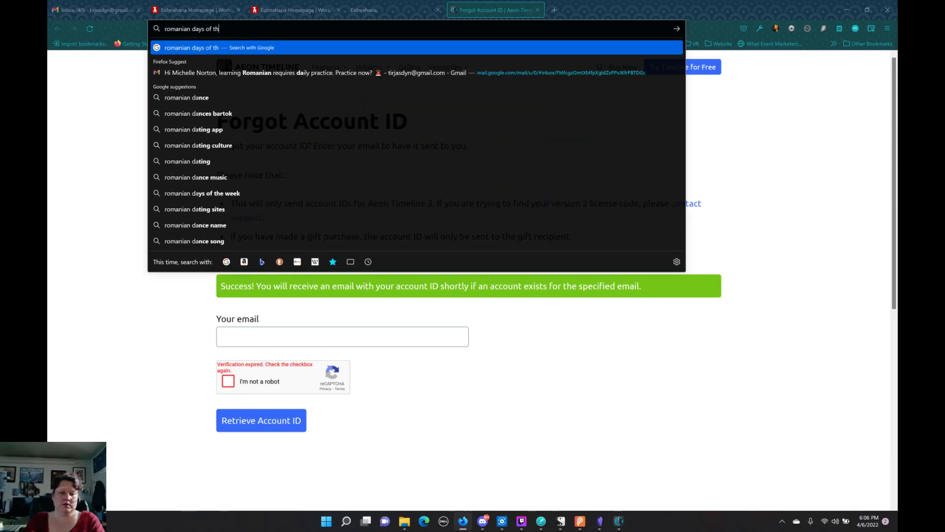
key("BackSpace")
key("BackSpace")
key("BackSpace")
key("BackSpace")
key("BackSpace")
type("e")
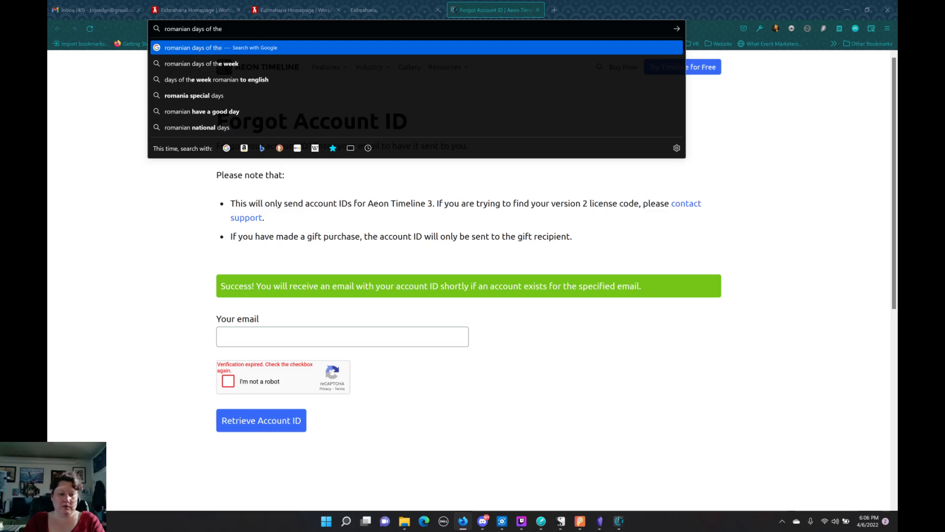
type(" month")
key("Return")
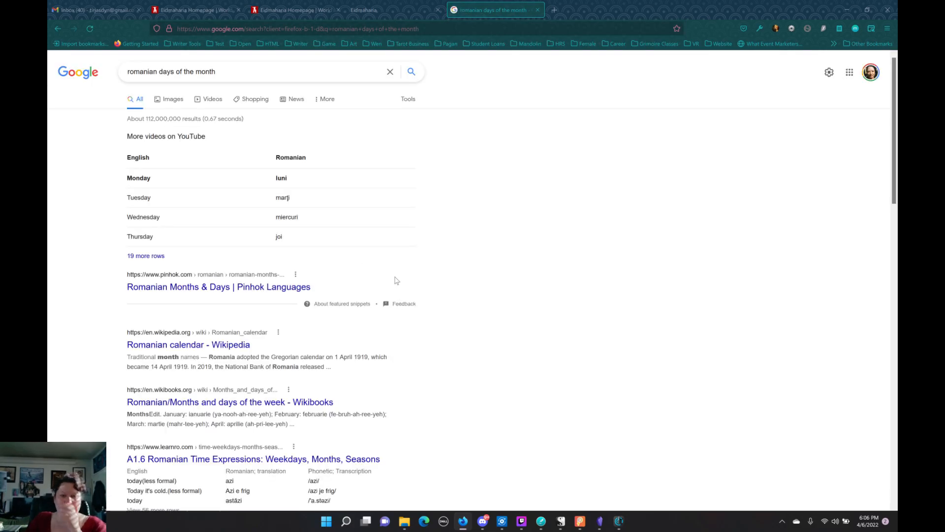
Skim the Reader Experience and Reader Tone parts of the world meta, and return to the world dashboard.
left_click(298, 13)
left_click(208, 11)
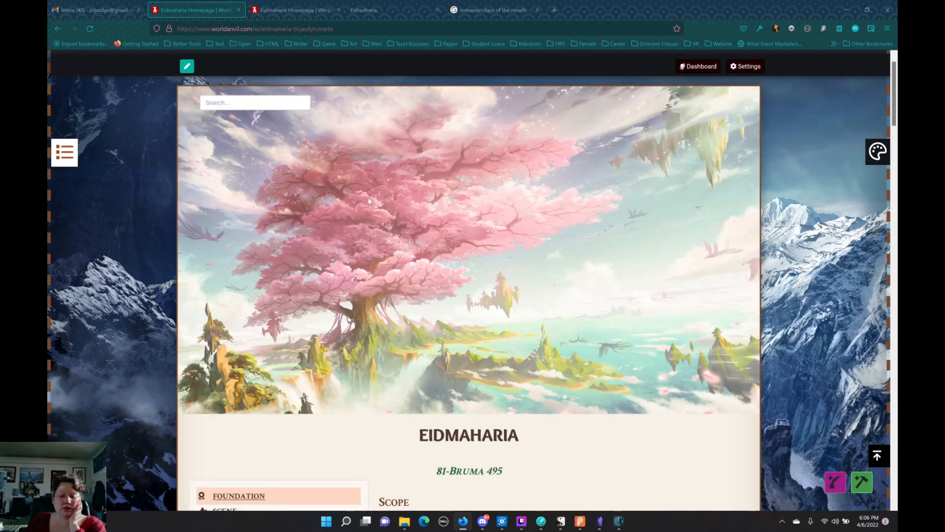
scroll(368, 200, "down", 15)
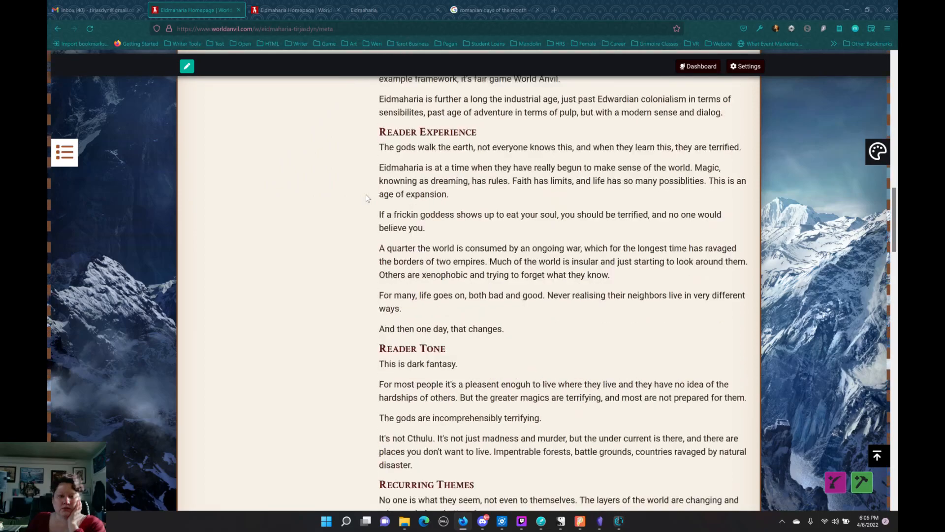
left_click(289, 12)
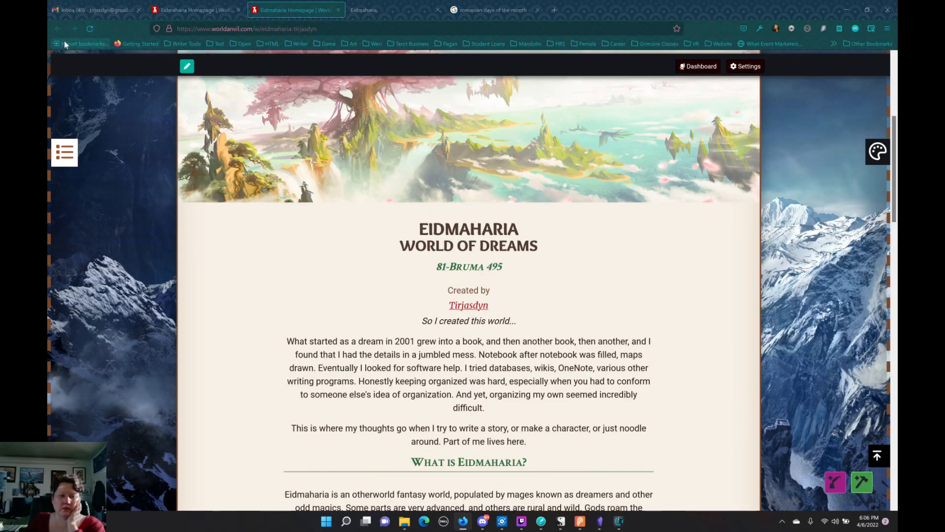
left_click(181, 11)
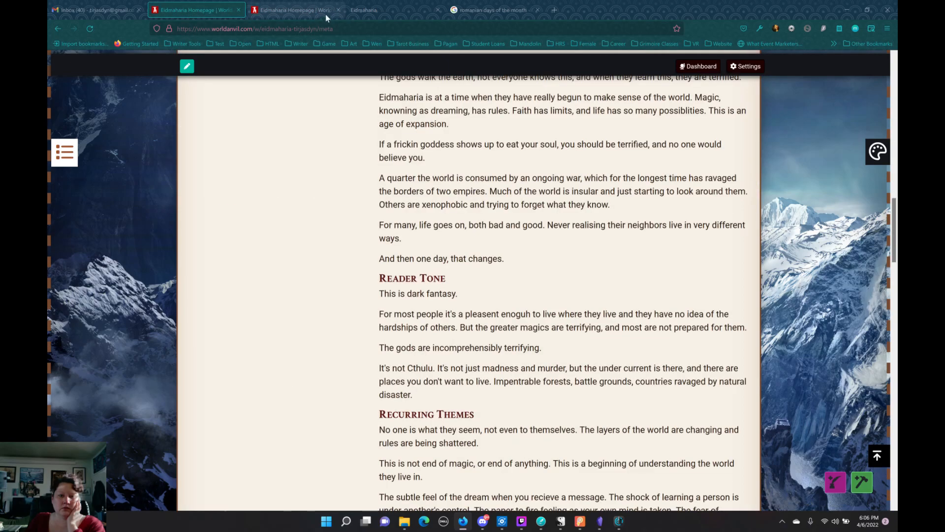
left_click(55, 29)
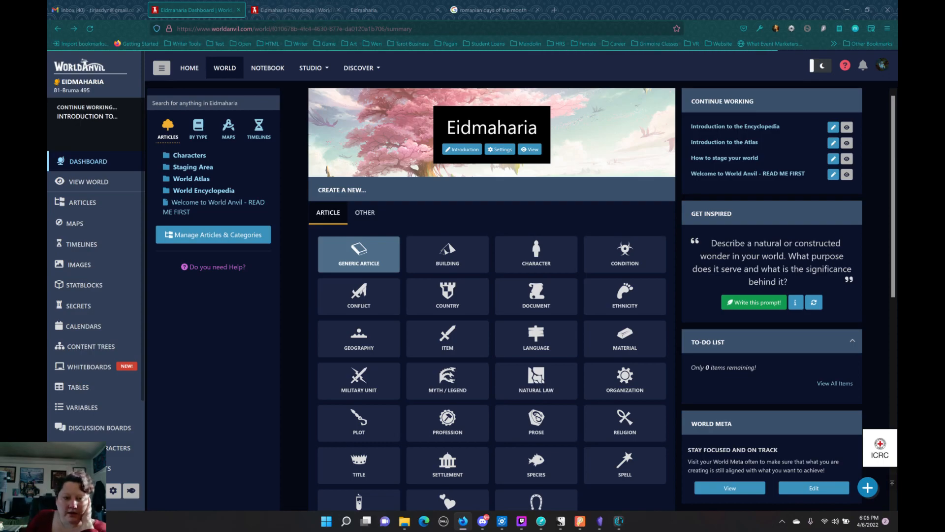
Examine the Eidmaharia homepage, including its introduction, world codex, recent articles and the world and Hemalia maps.
left_click(279, 15)
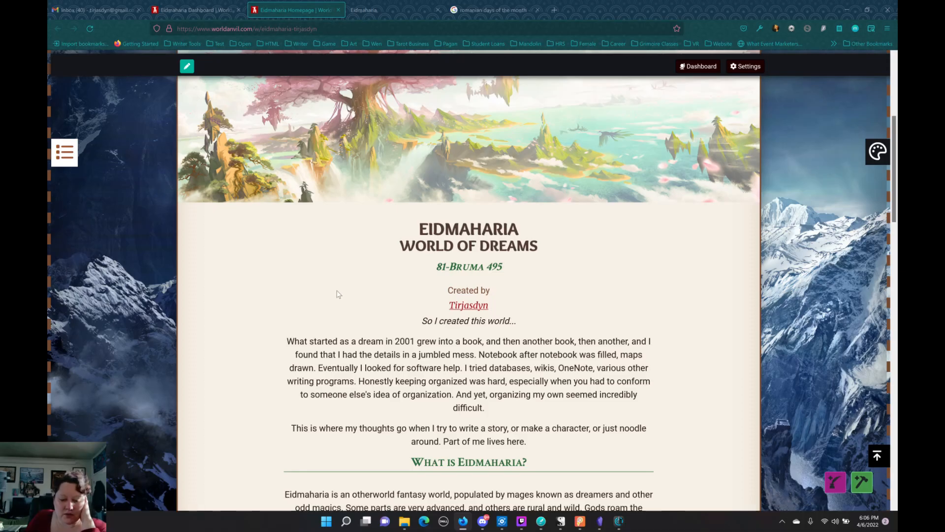
scroll(338, 294, "down", 12)
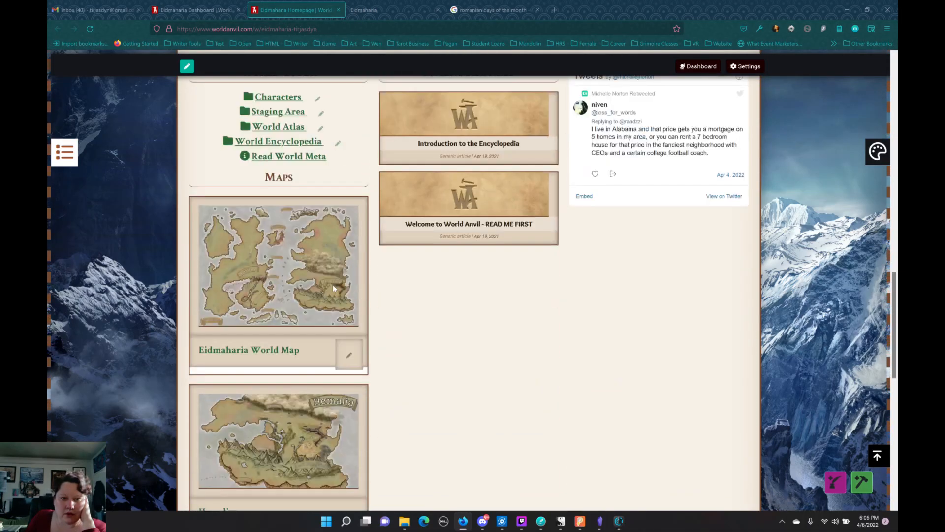
scroll(333, 288, "down", 2)
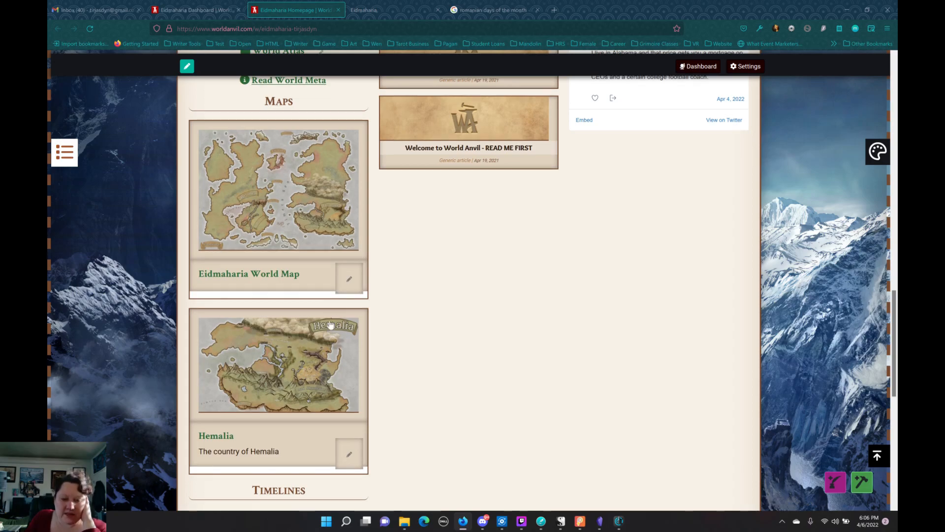
scroll(334, 326, "up", 6)
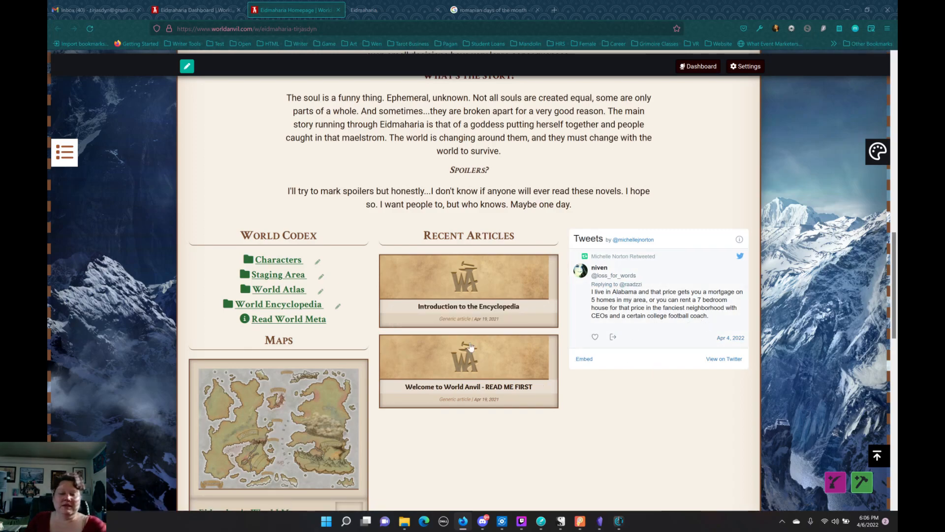
mouse_move(471, 348)
scroll(562, 369, "down", 10)
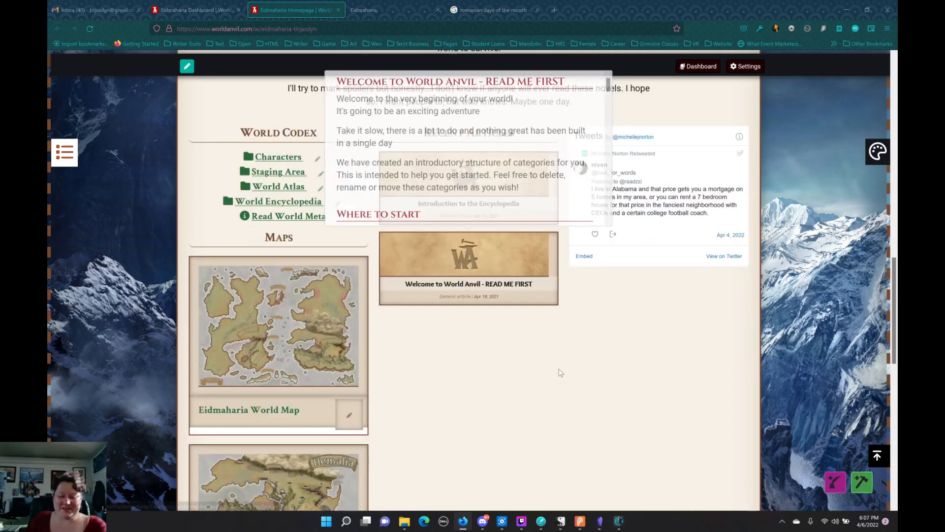
scroll(563, 373, "up", 15)
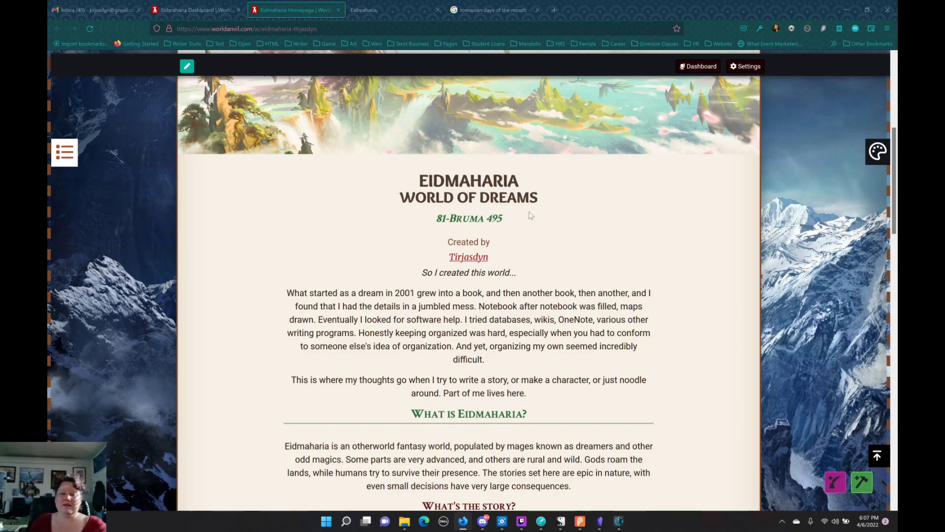
scroll(633, 278, "up", 5)
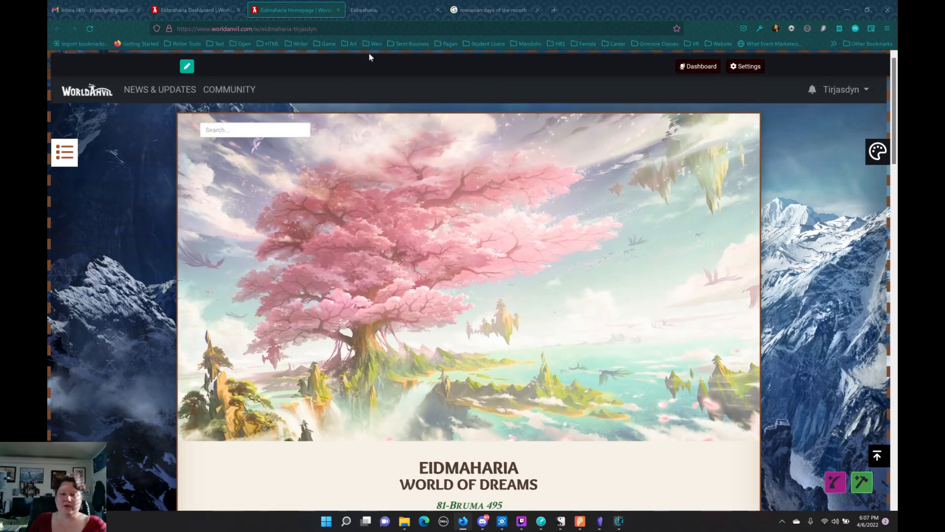
View the Eidmaharia series bible website, and go back to the Eidmaharia world dashboard.
left_click(380, 12)
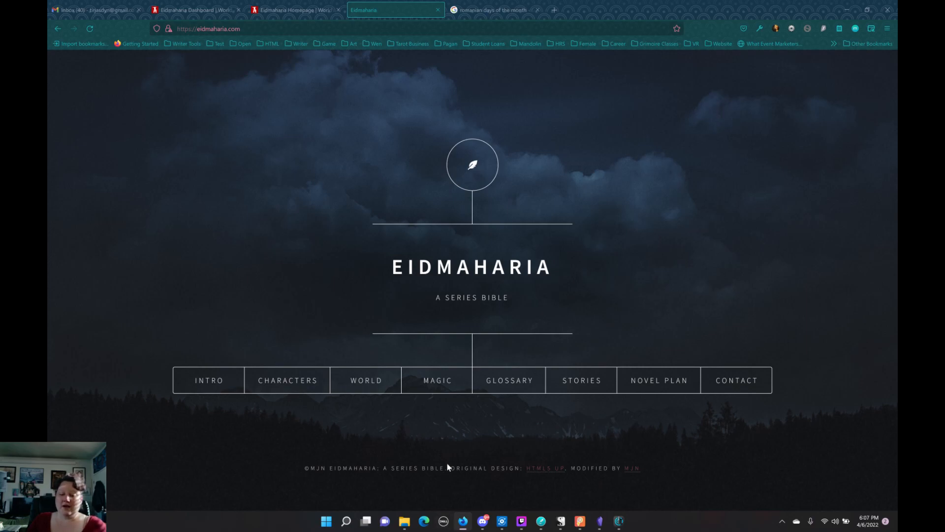
mouse_move(564, 525)
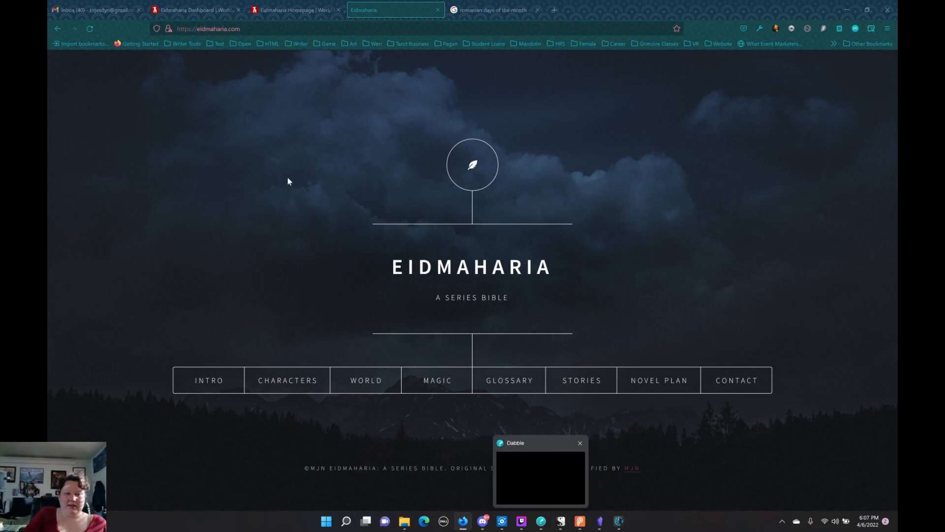
left_click(283, 15)
left_click(197, 9)
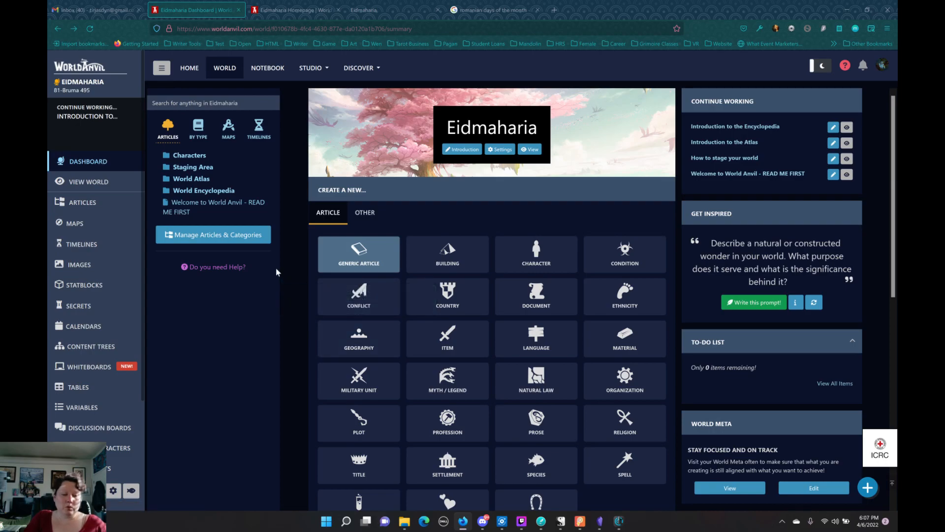
Expand the World Encyclopedia category in the dashboard, and look over the Eidmaharia homepage from its introduction to its timelines.
left_click(187, 191)
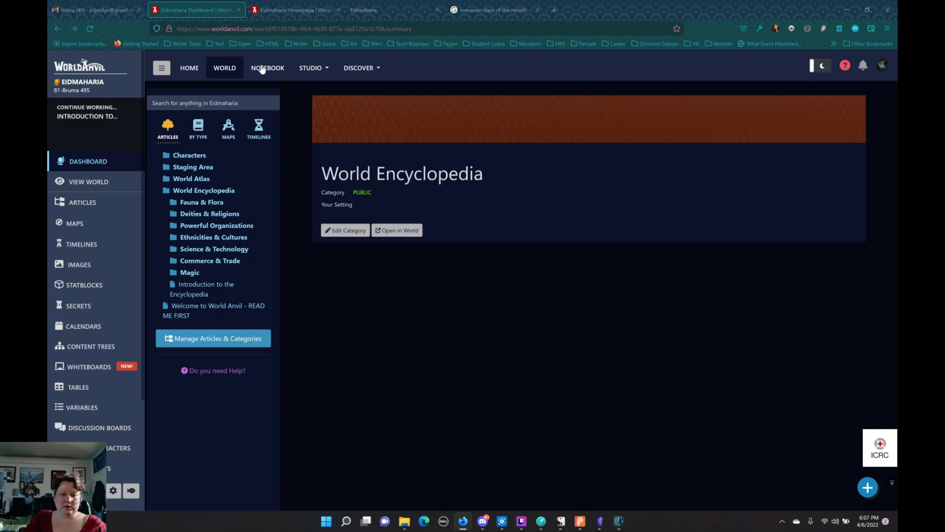
left_click(318, 10)
scroll(419, 341, "down", 10)
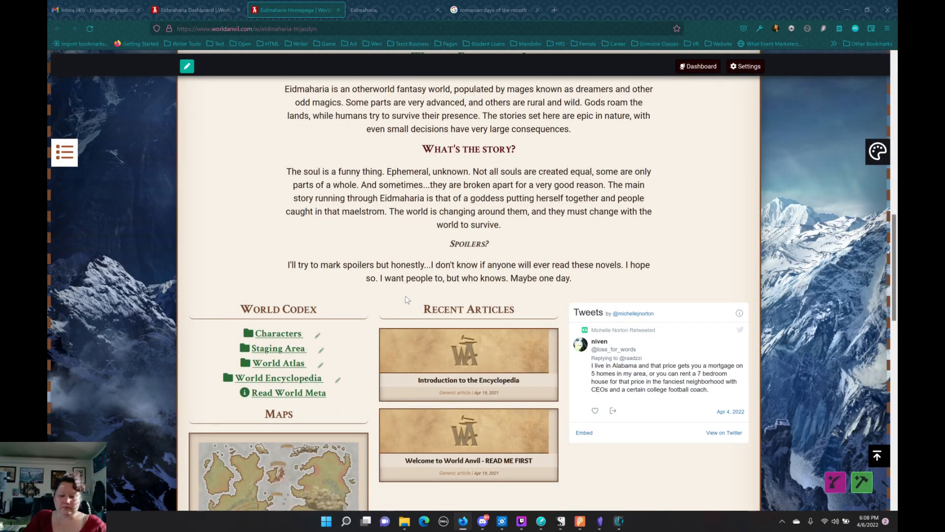
scroll(407, 299, "down", 15)
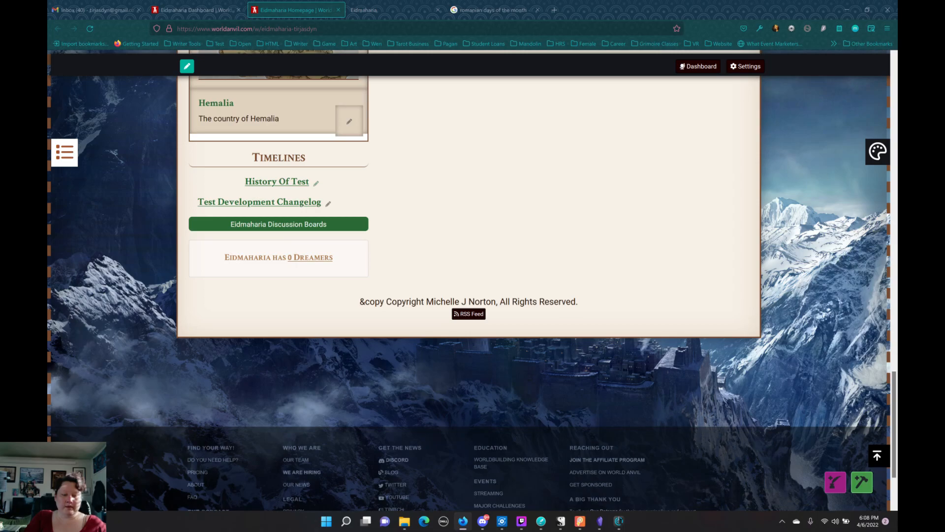
scroll(413, 305, "up", 10)
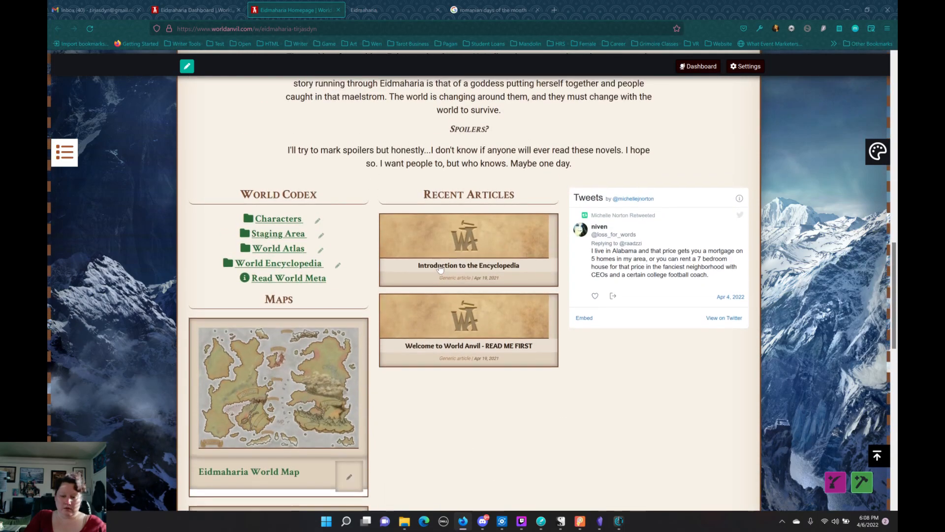
Read the Introduction to the Encyclopedia article from the recent articles, and return to the Eidmaharia homepage.
left_click(440, 268)
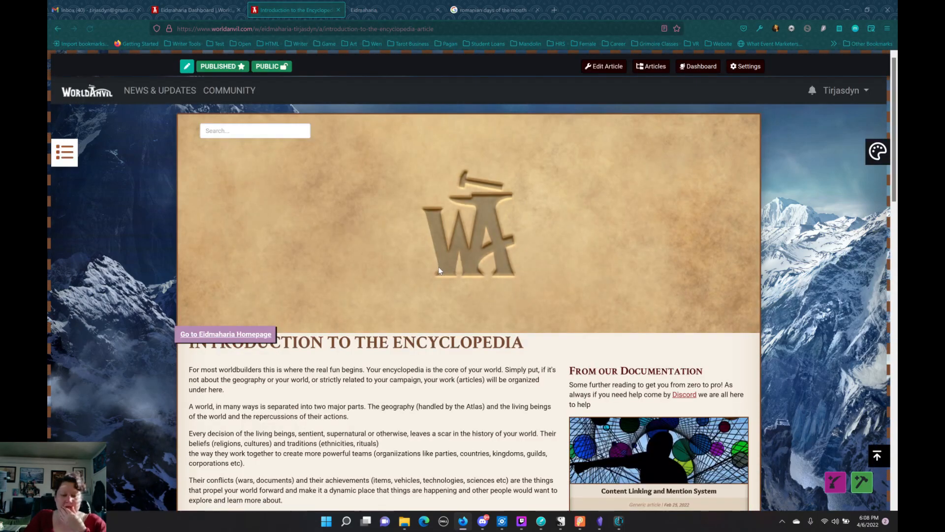
scroll(440, 270, "down", 5)
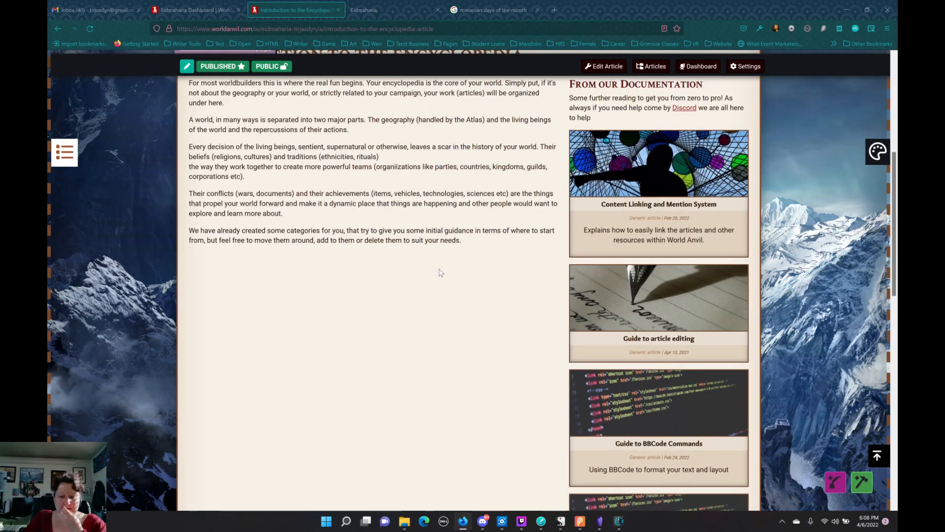
scroll(440, 273, "up", 3)
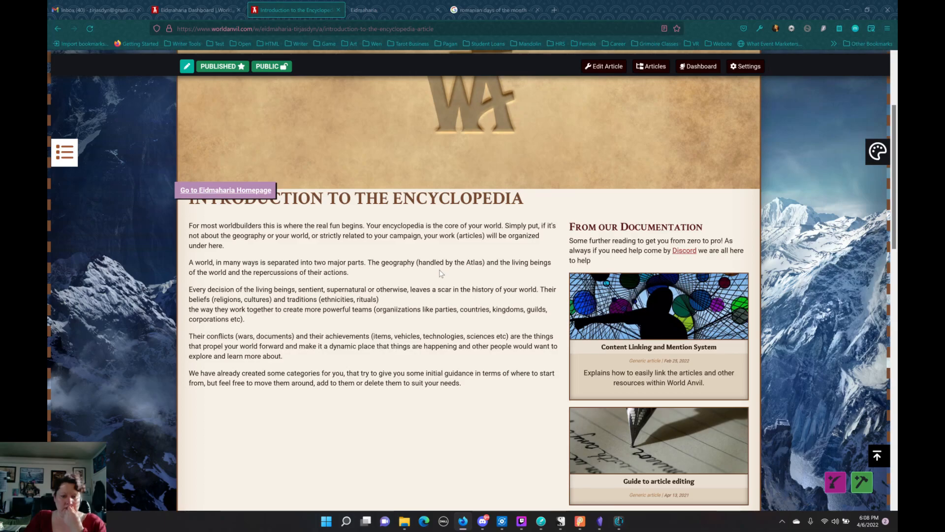
scroll(438, 273, "up", 3)
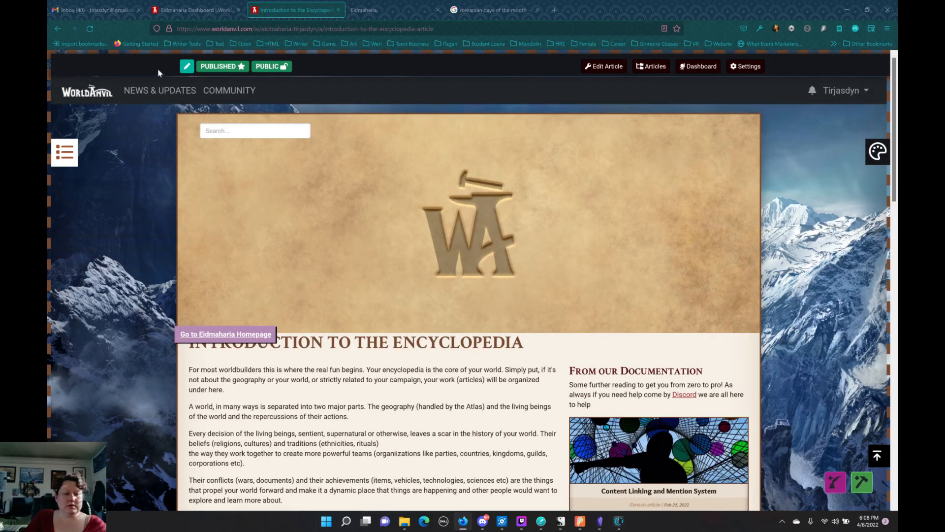
left_click(57, 29)
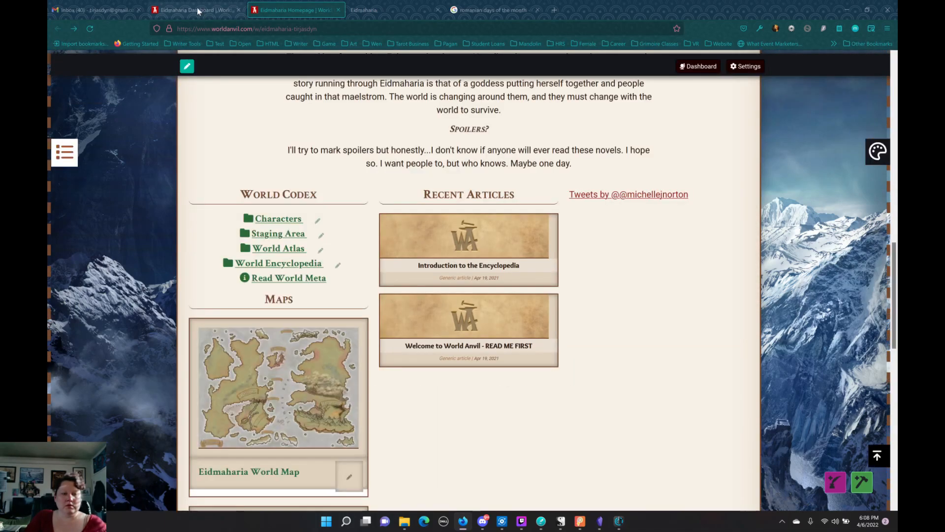
Go back to the world dashboard and read the Introduction to the Atlas article in the World Atlas category.
left_click(198, 11)
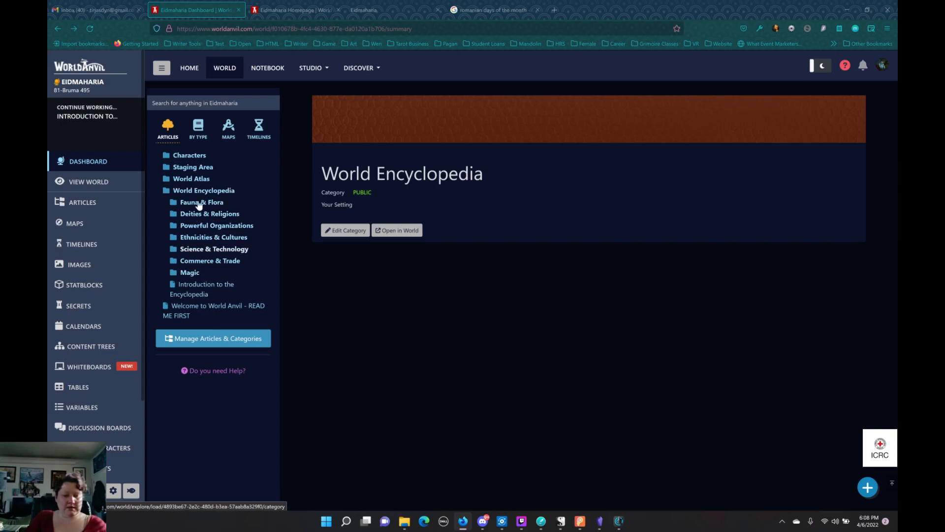
left_click(226, 191)
left_click(194, 181)
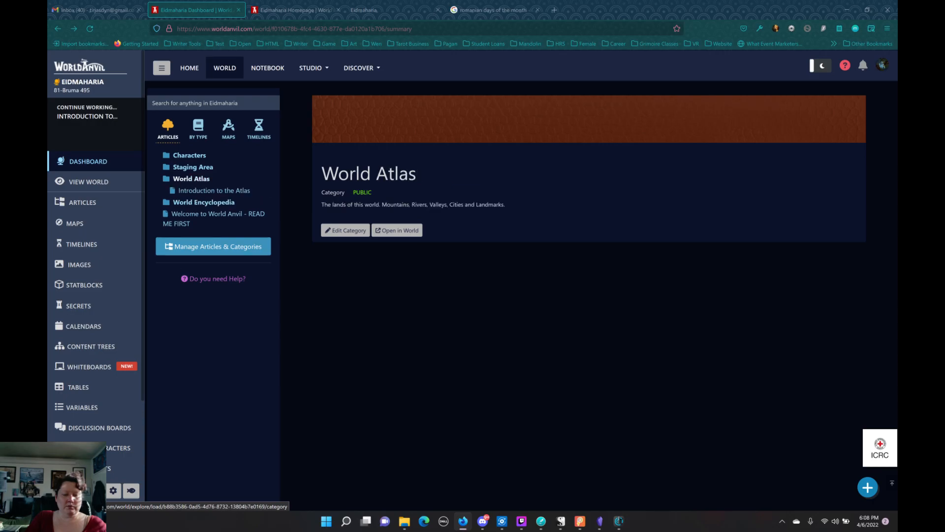
left_click(228, 191)
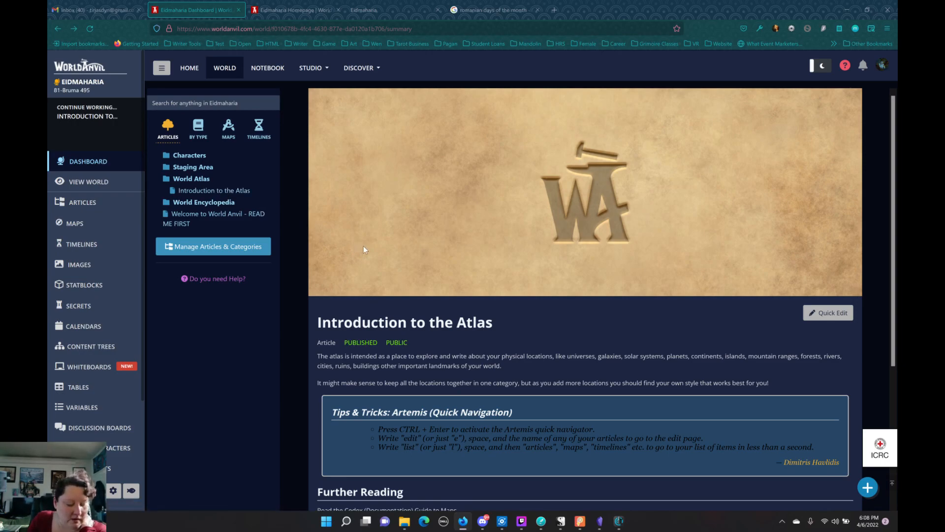
scroll(392, 254, "down", 3)
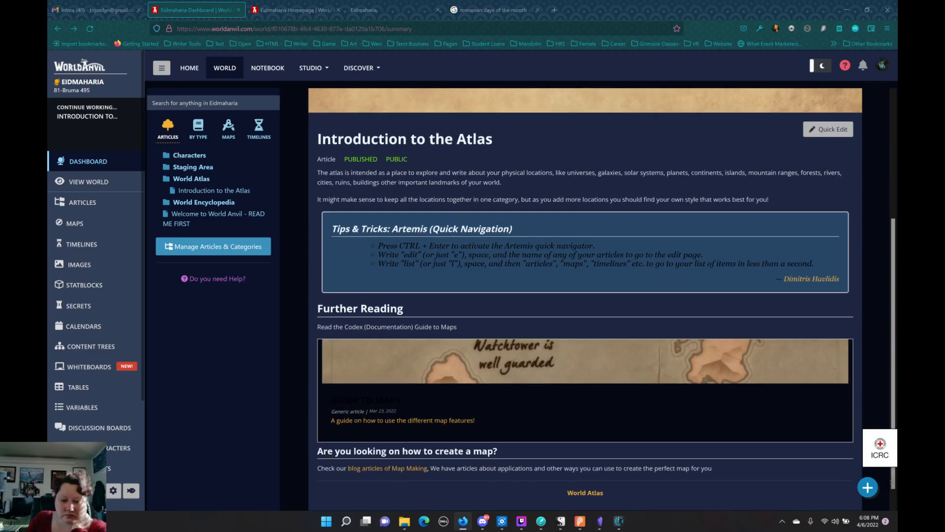
scroll(403, 250, "down", 1)
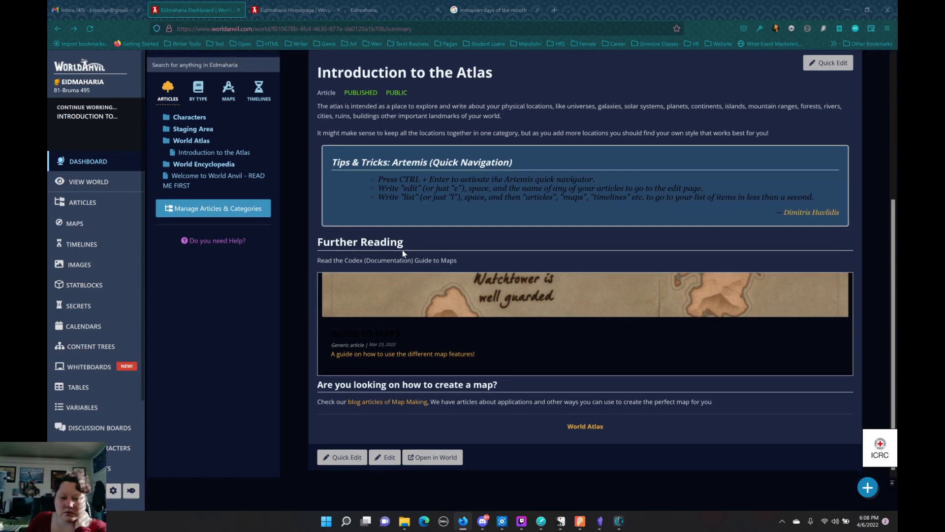
scroll(403, 249, "up", 3)
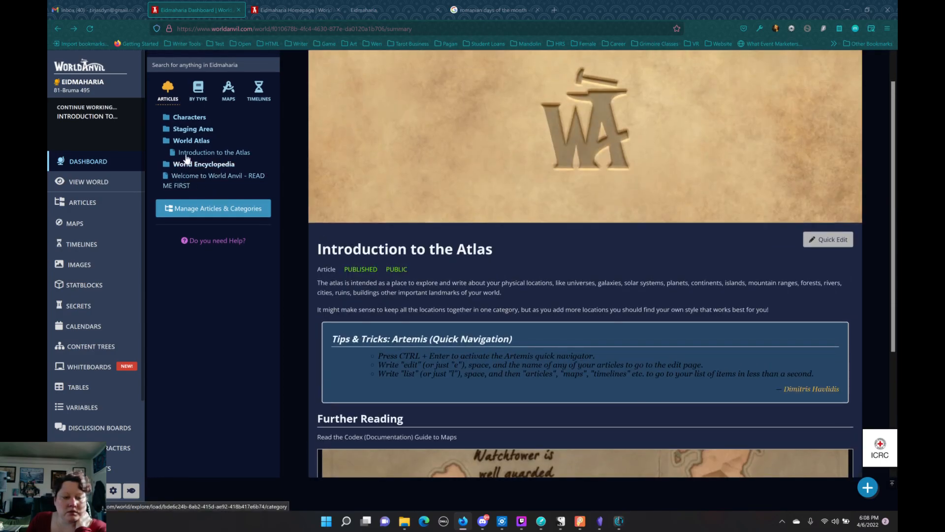
View the World Encyclopedia and Characters categories, and collapse the article tree to its top-level categories.
left_click(204, 164)
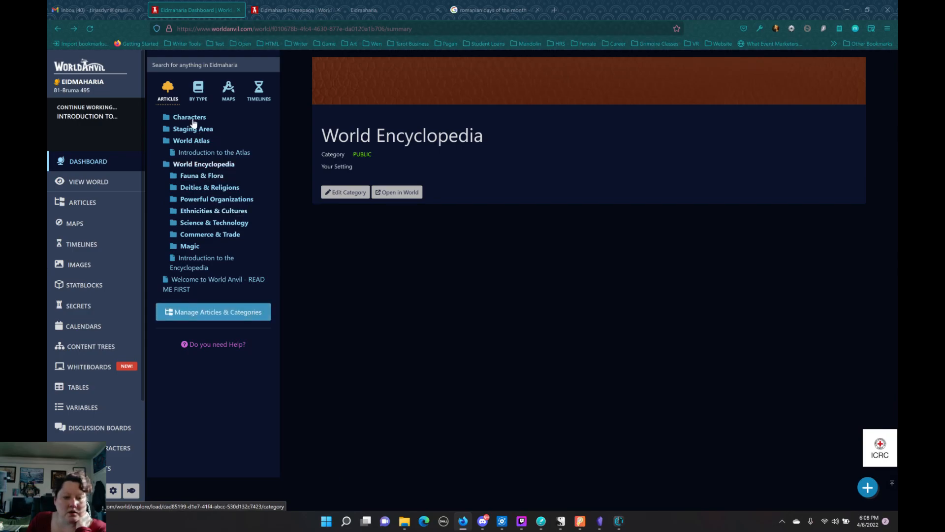
left_click(226, 125)
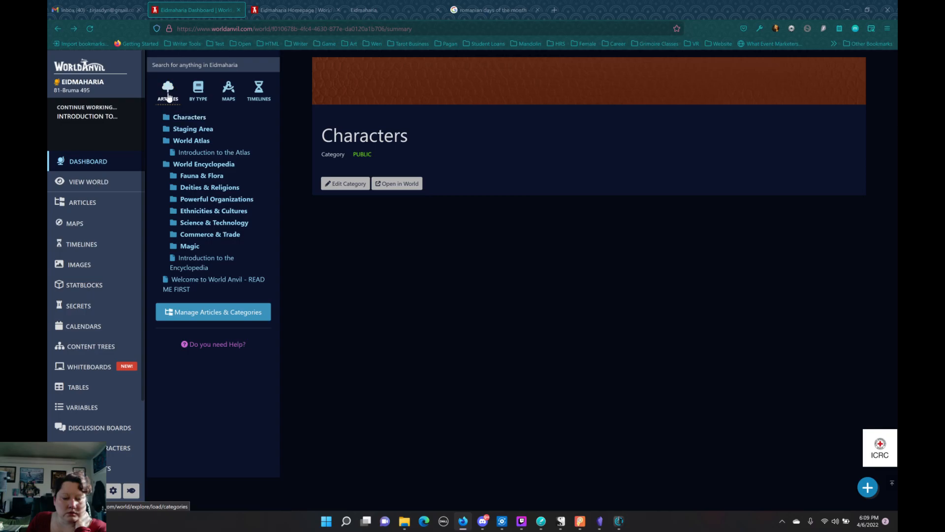
left_click(167, 96)
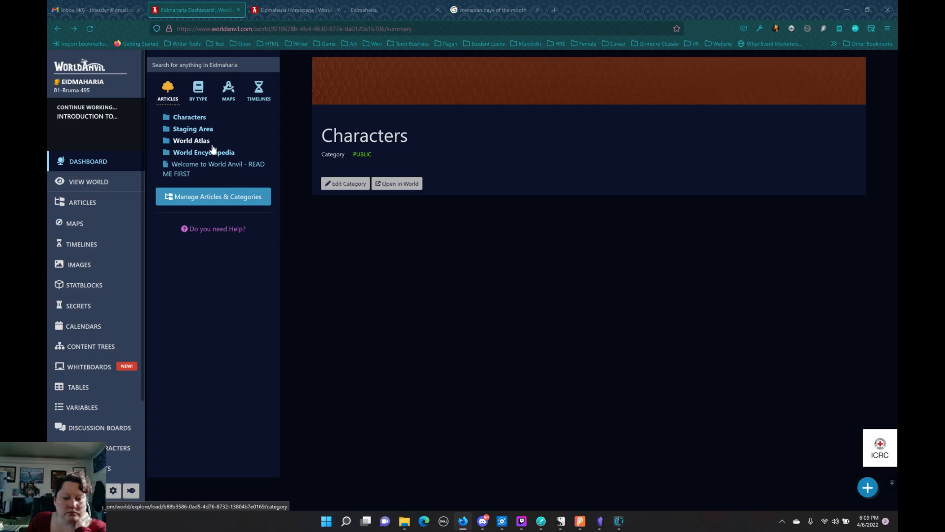
Open the Articles & Categories manager and expand World Encyclopedia to review its subcategories.
left_click(230, 197)
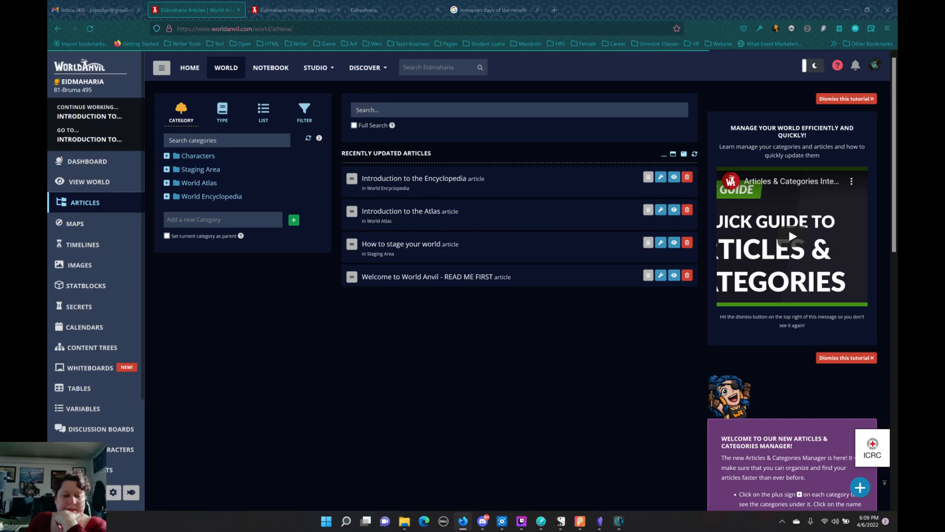
left_click(166, 197)
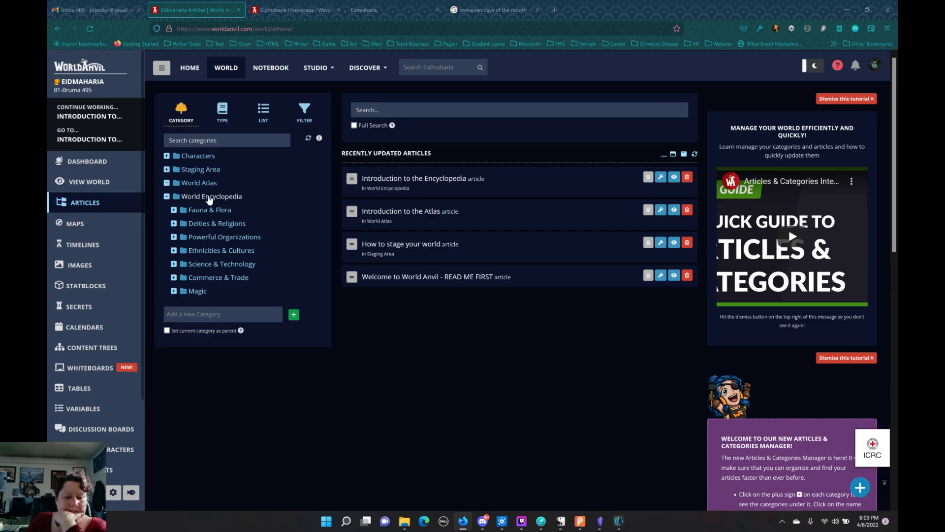
left_click(227, 315)
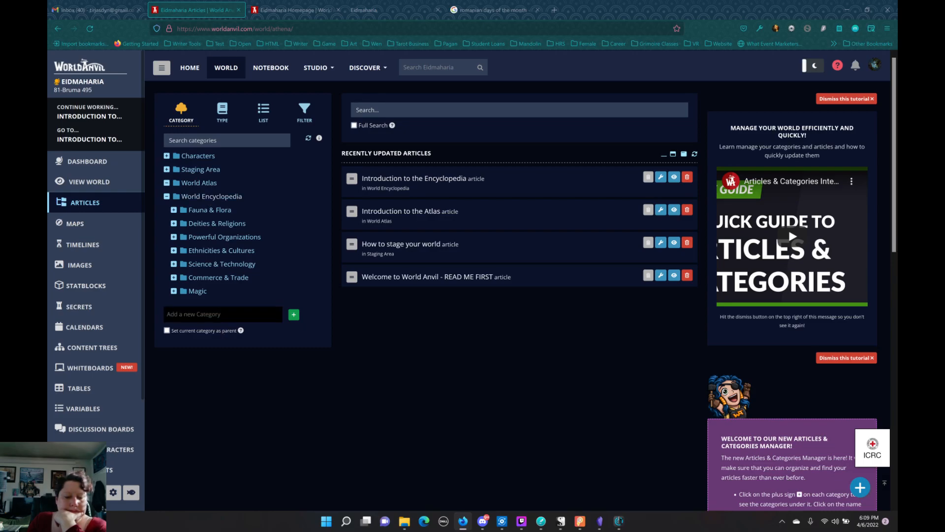
left_click(351, 274)
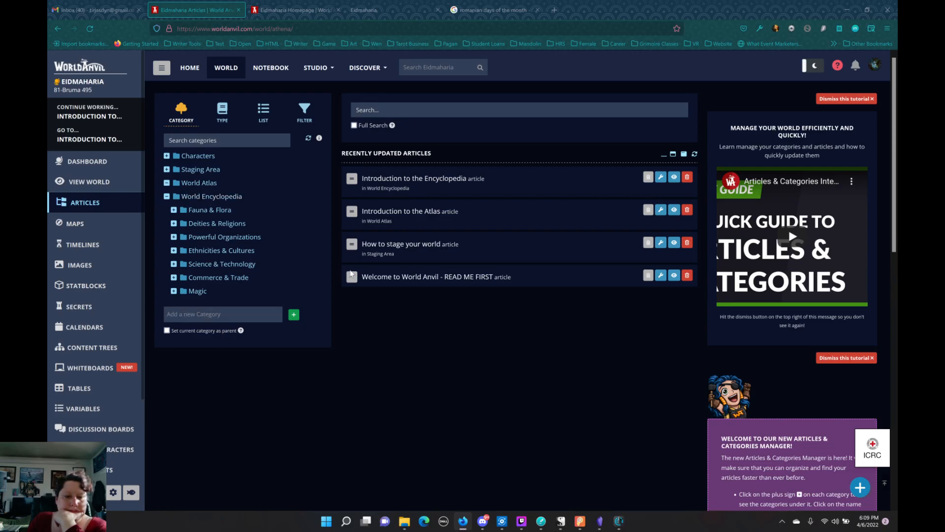
Check the notebook and the Studio options, and return to the world dashboard to review the available article types.
left_click(264, 69)
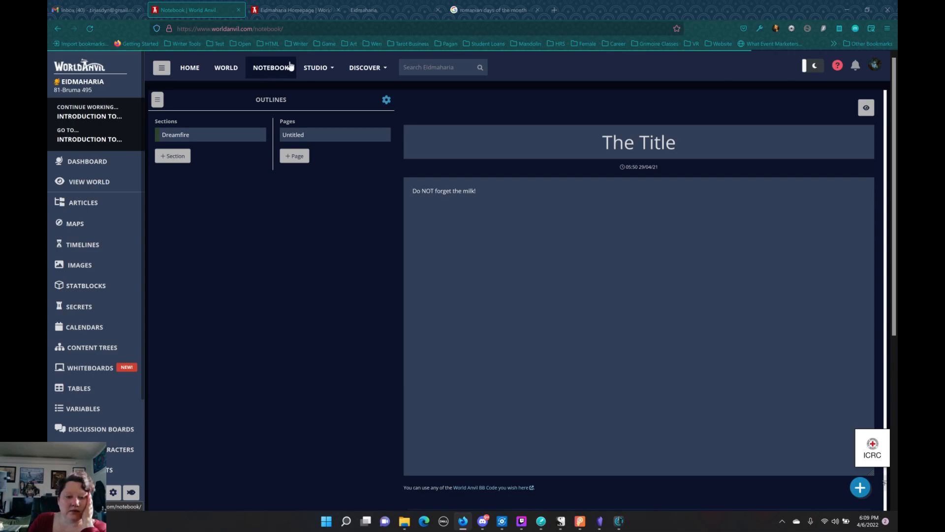
left_click(320, 72)
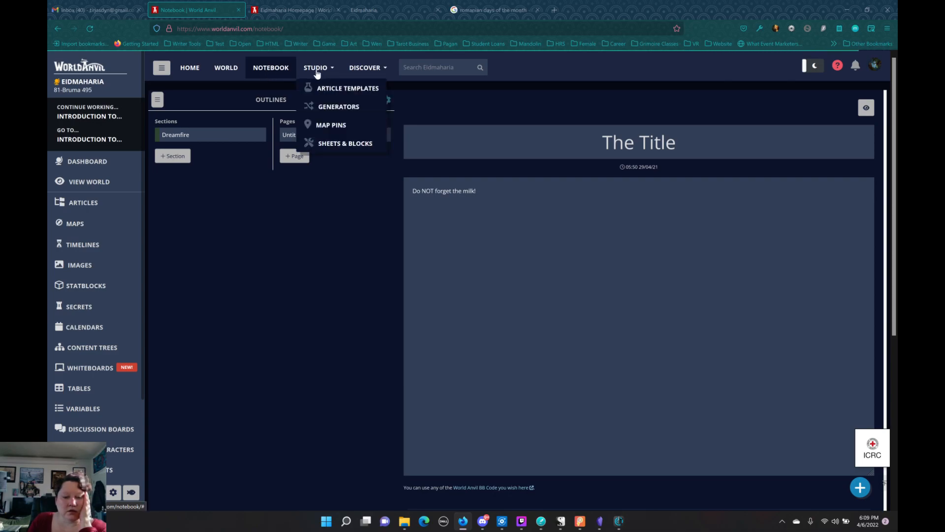
left_click(231, 75)
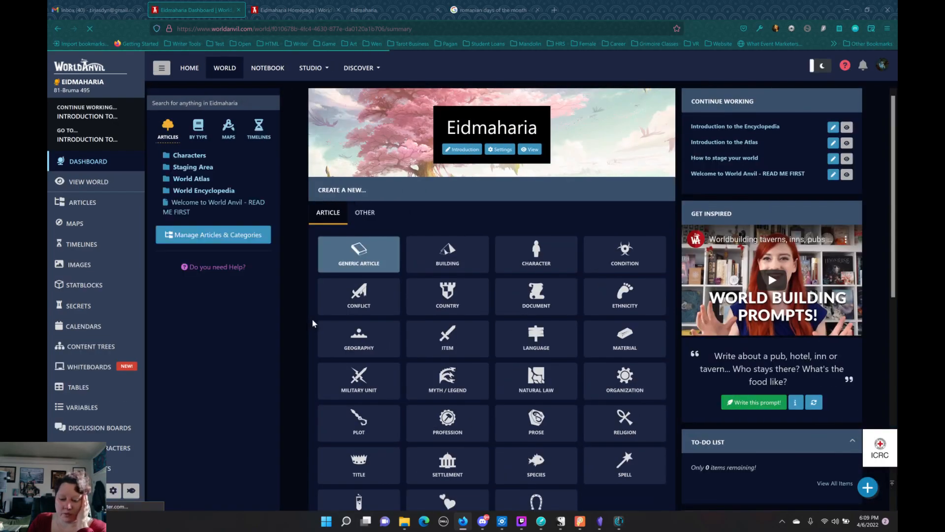
scroll(458, 330, "down", 2)
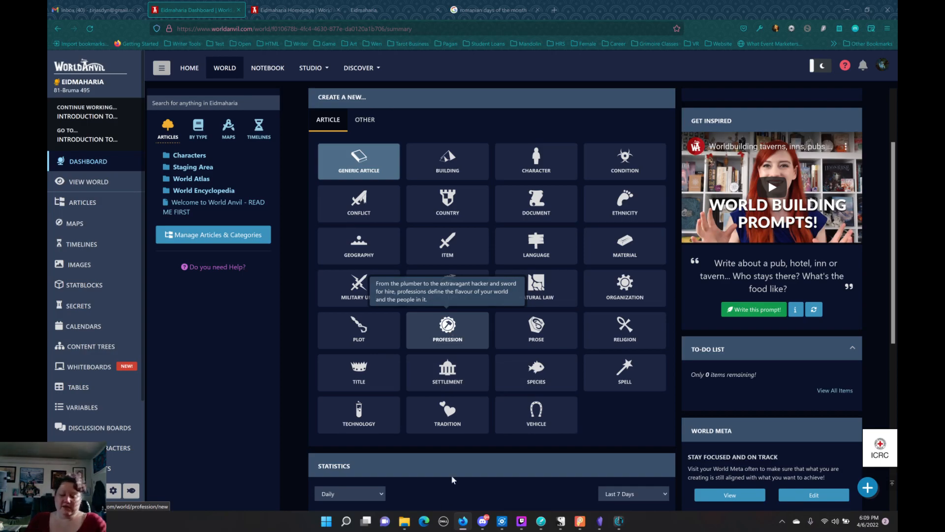
Switch to Obsidian and check the Index and Technology notes in the Eidmaharia vault.
left_click(599, 521)
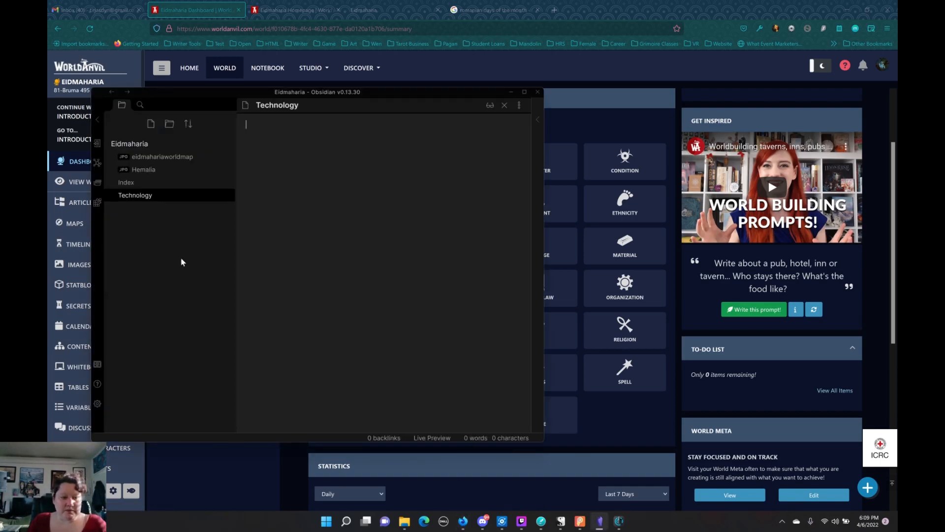
left_click(138, 184)
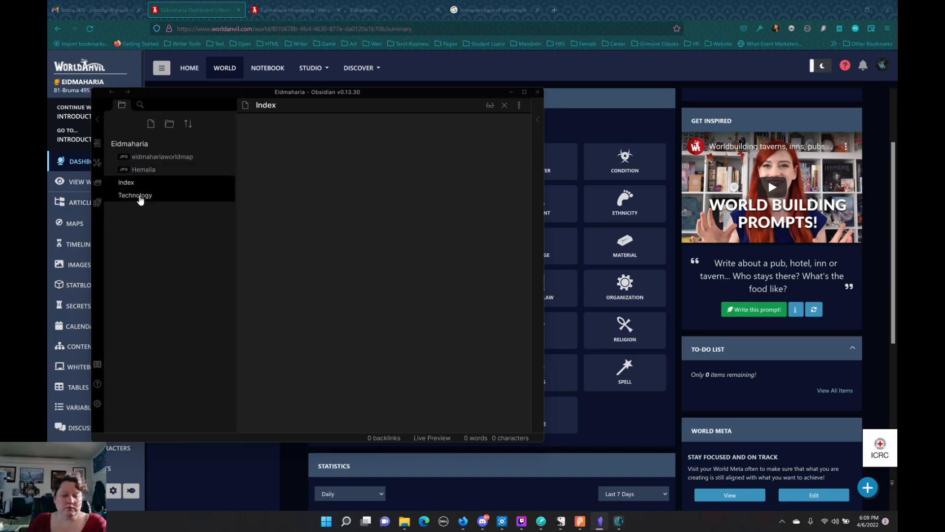
left_click(136, 194)
left_click(209, 186)
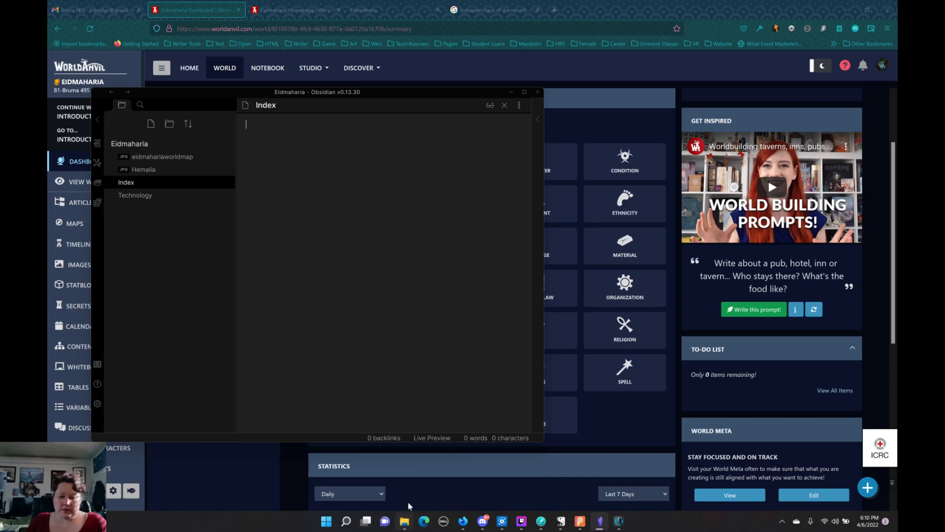
Switch to File Explorer and look through the files in the old Eidmaharia World folder.
left_click(404, 521)
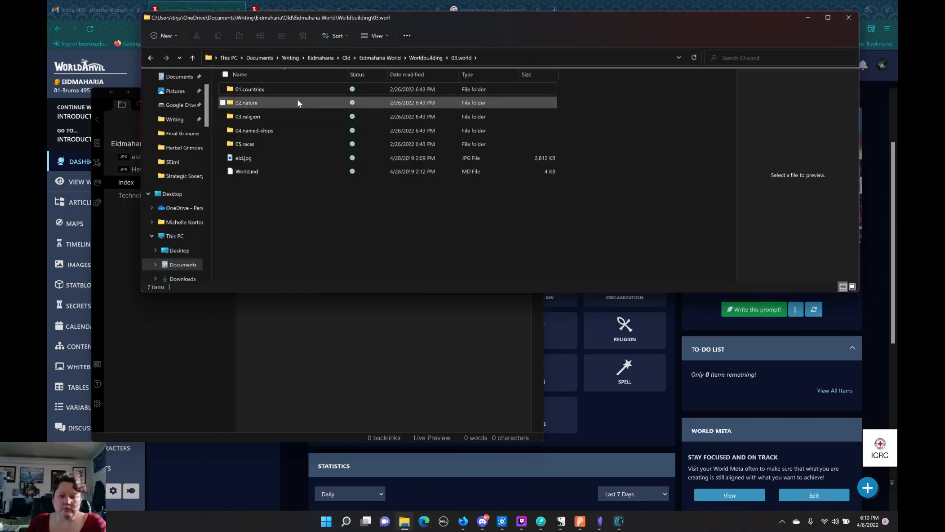
left_click(380, 58)
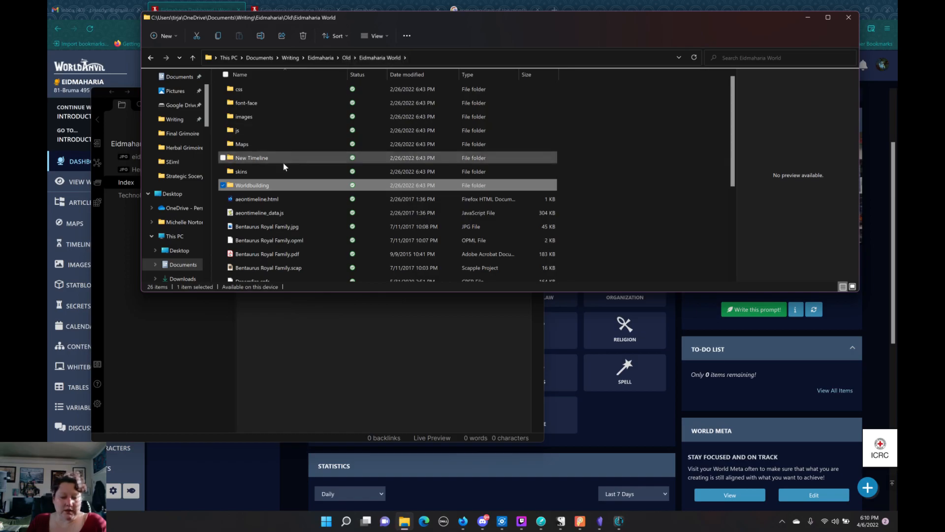
scroll(282, 161, "down", 4)
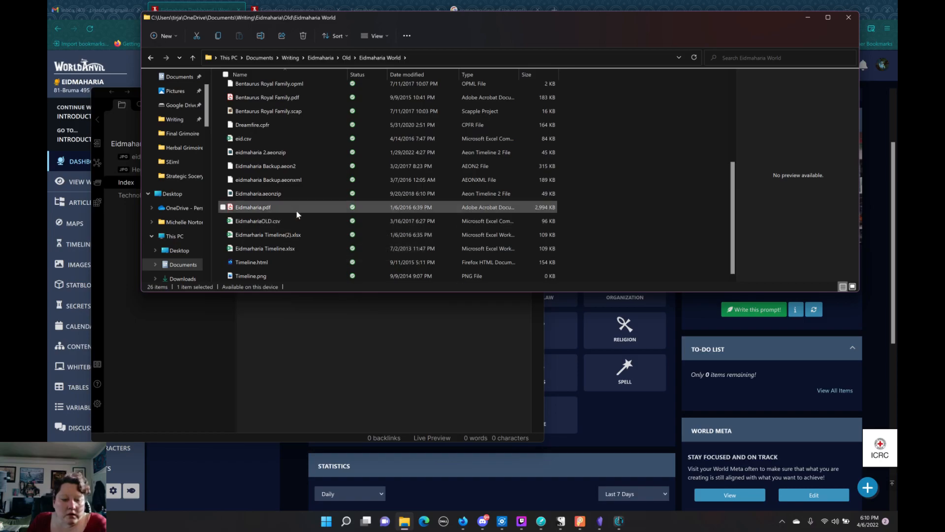
Try to open Eidmaharia Backup.aeon2 with AeonTimeline.exe from the Aeon Timeline program folder, making it the default app for .aeon2 files.
double_click(285, 168)
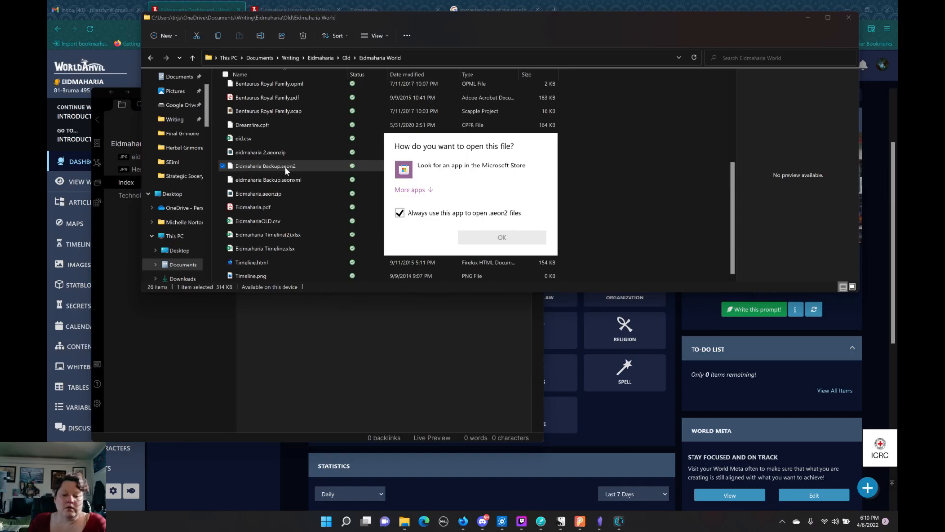
left_click(410, 190)
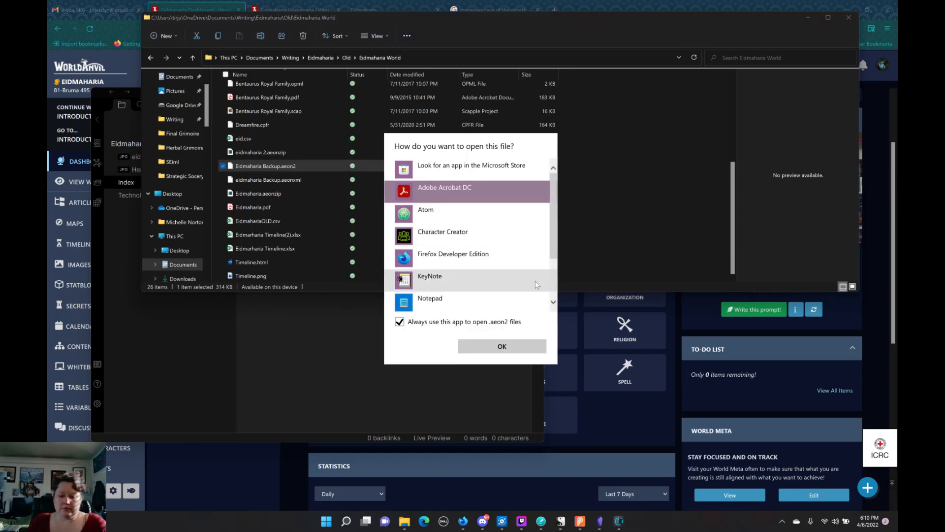
scroll(555, 273, "down", 1)
scroll(555, 274, "down", 3)
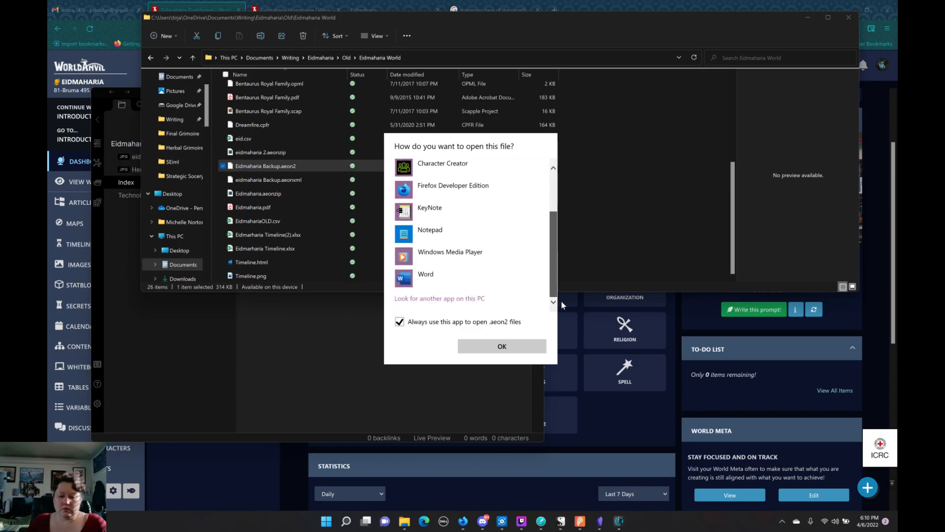
left_click(470, 301)
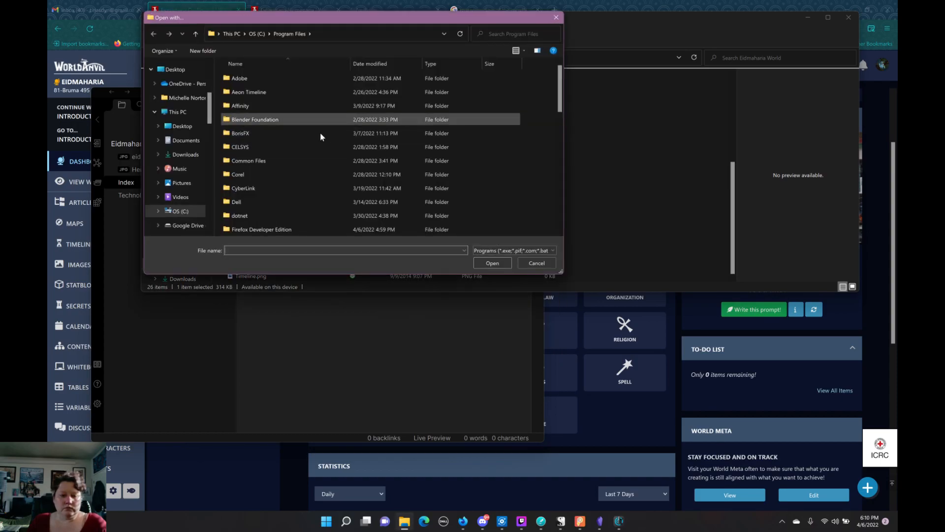
double_click(256, 92)
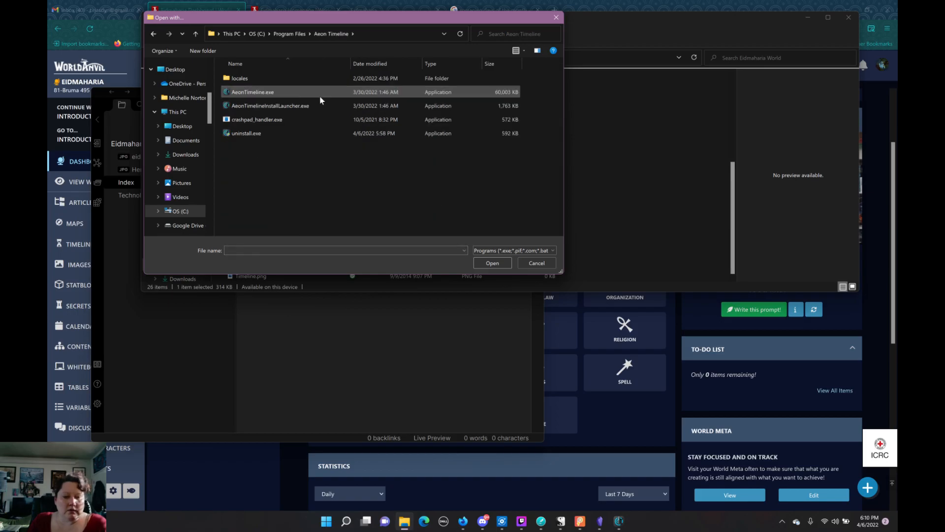
left_click(271, 96)
left_click(493, 263)
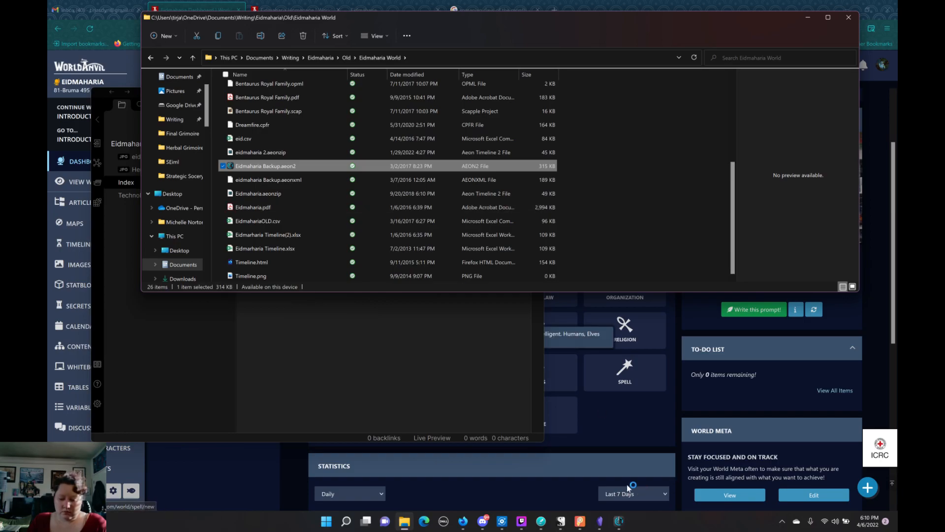
left_click(621, 524)
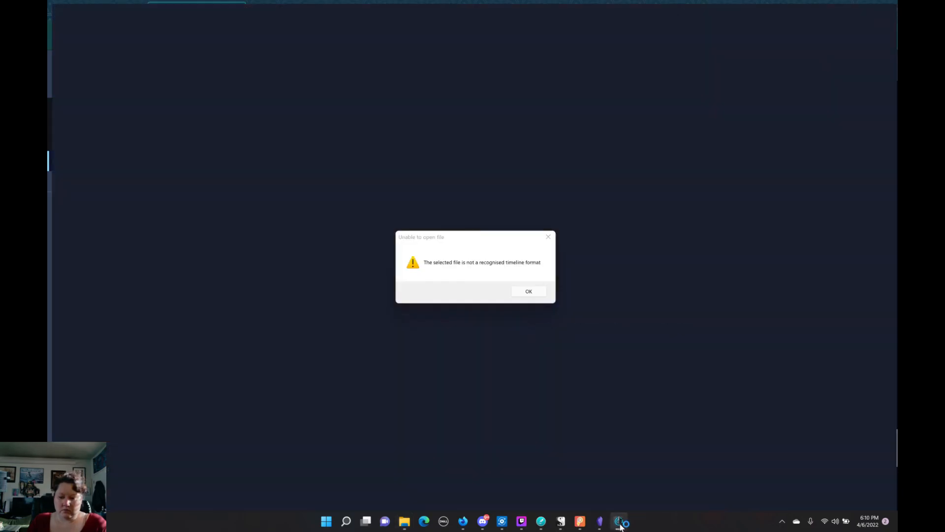
left_click(528, 291)
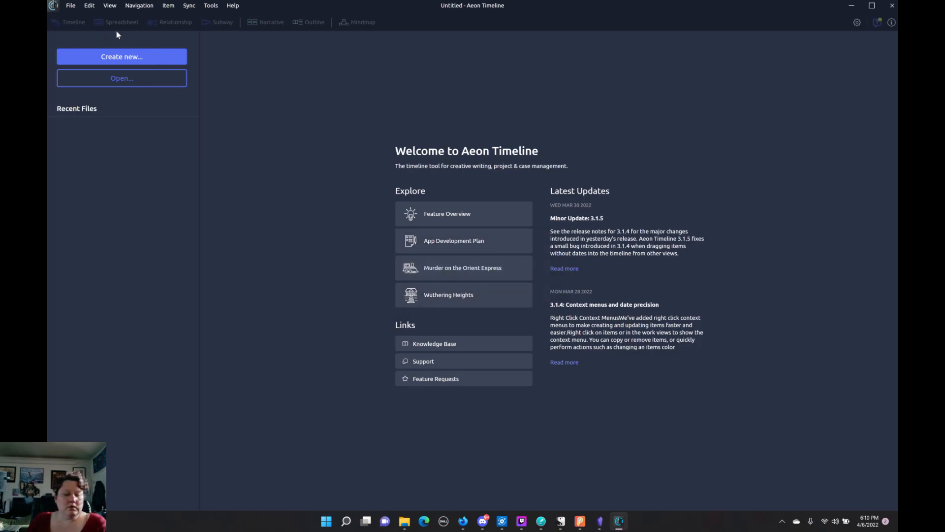
Start opening an existing timeline file in Aeon Timeline and check the file types it accepts.
left_click(71, 10)
left_click(264, 99)
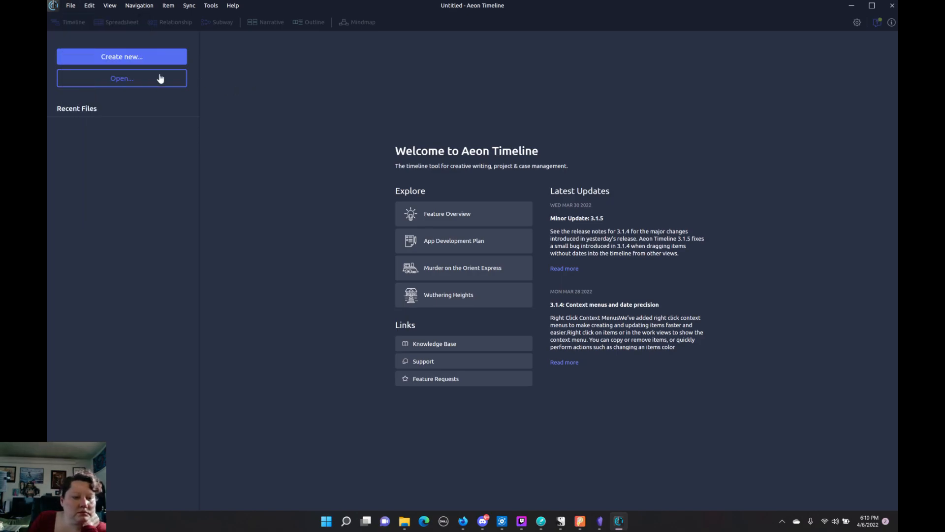
left_click(71, 7)
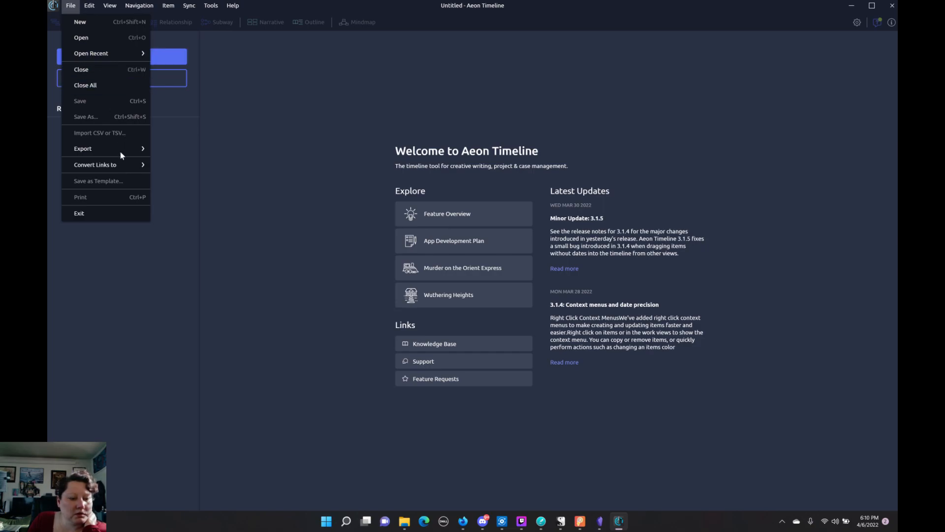
mouse_move(118, 148)
mouse_move(89, 4)
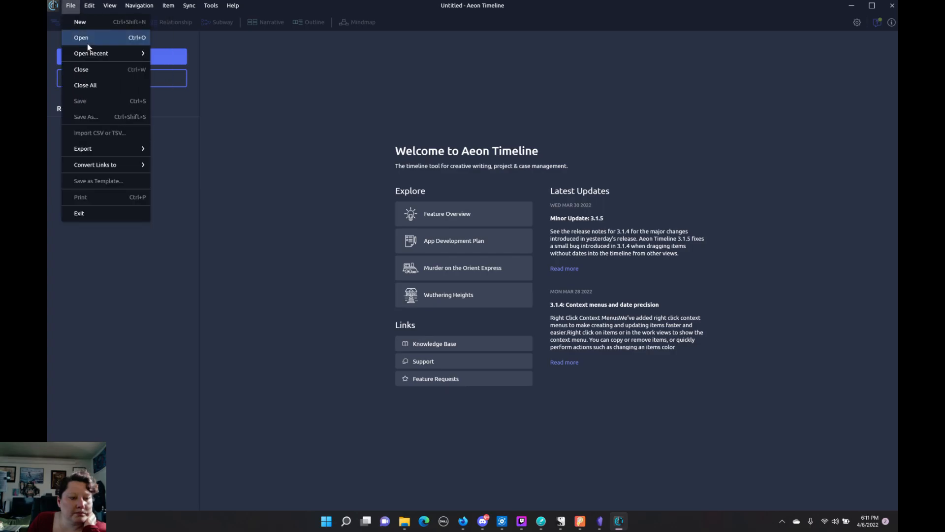
left_click(87, 37)
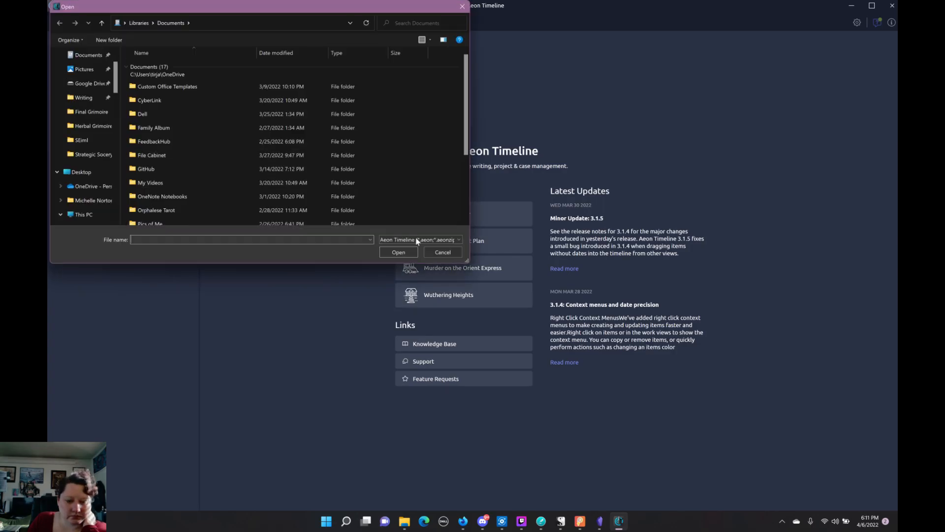
left_click(416, 240)
left_click(256, 260)
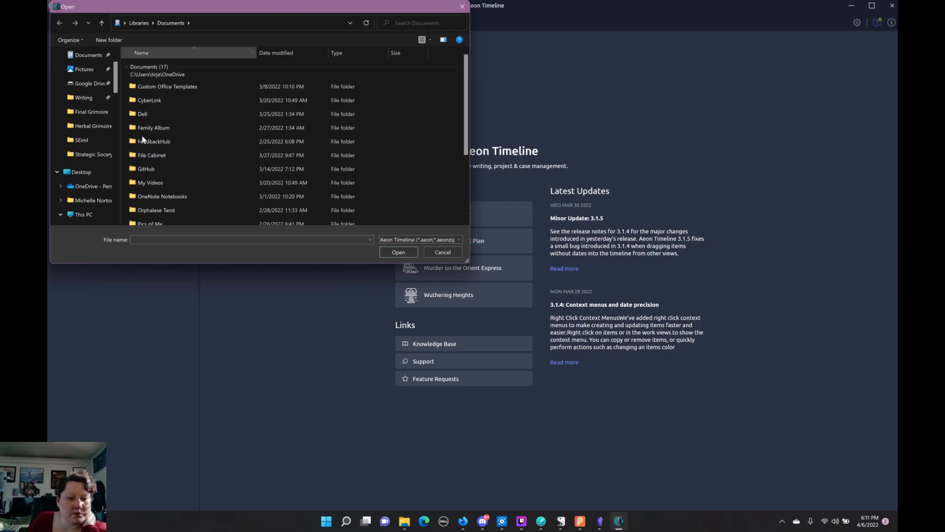
Open Eidmaharia.aeonzip from the New Timeline folder inside Writing, Eidmaharia, Old, Eidmaharia World.
left_click(84, 98)
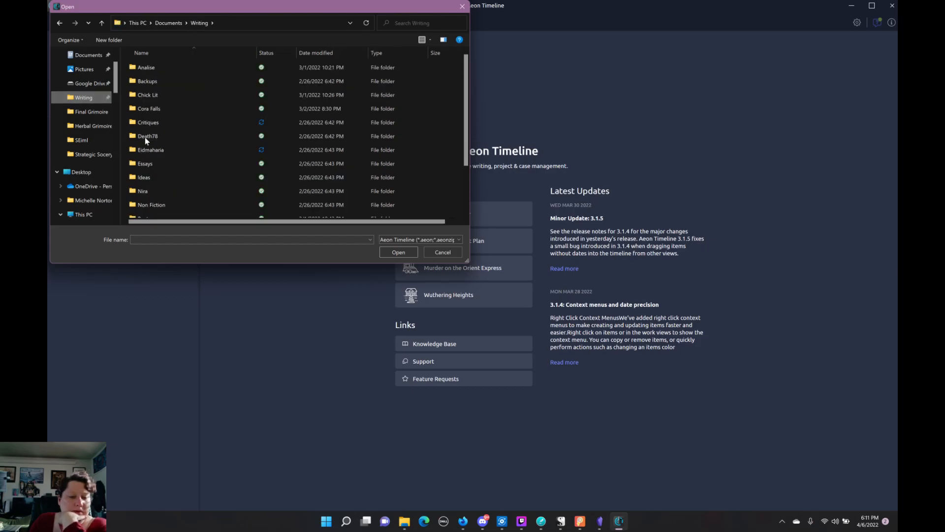
double_click(150, 153)
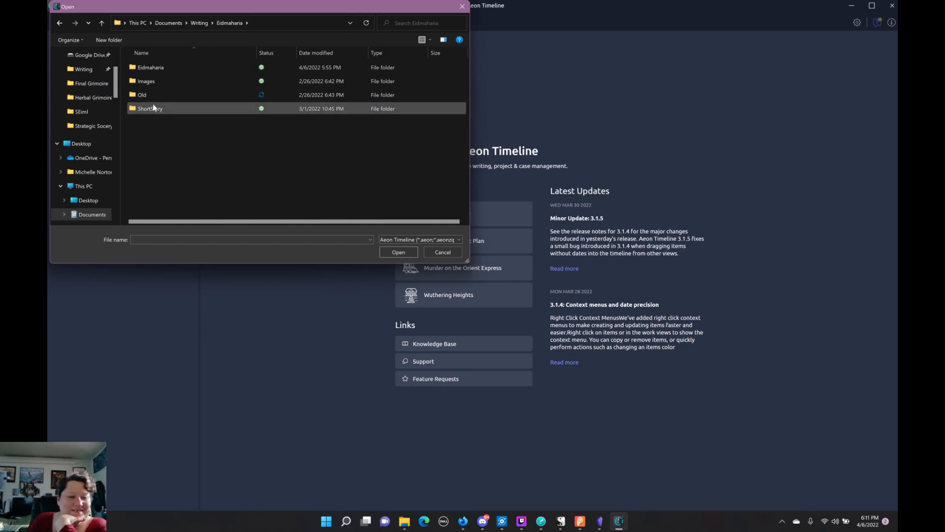
double_click(157, 70)
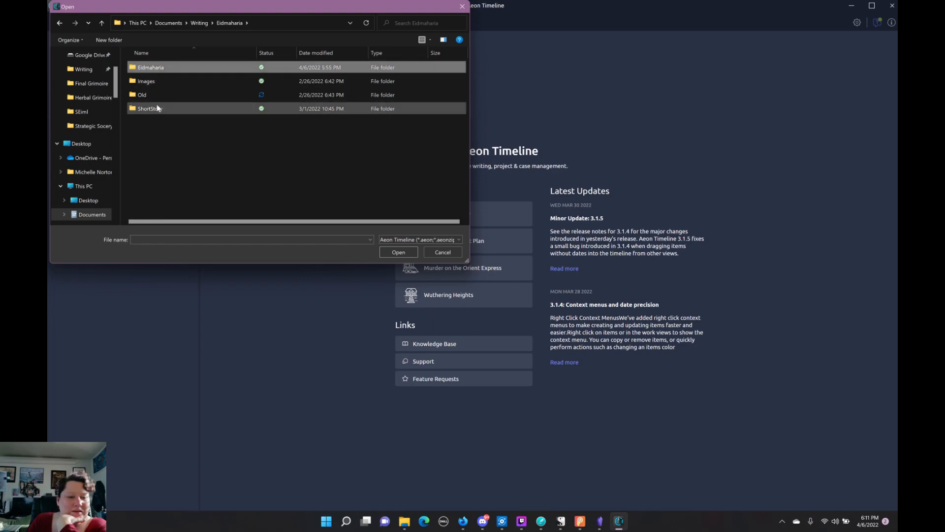
double_click(161, 150)
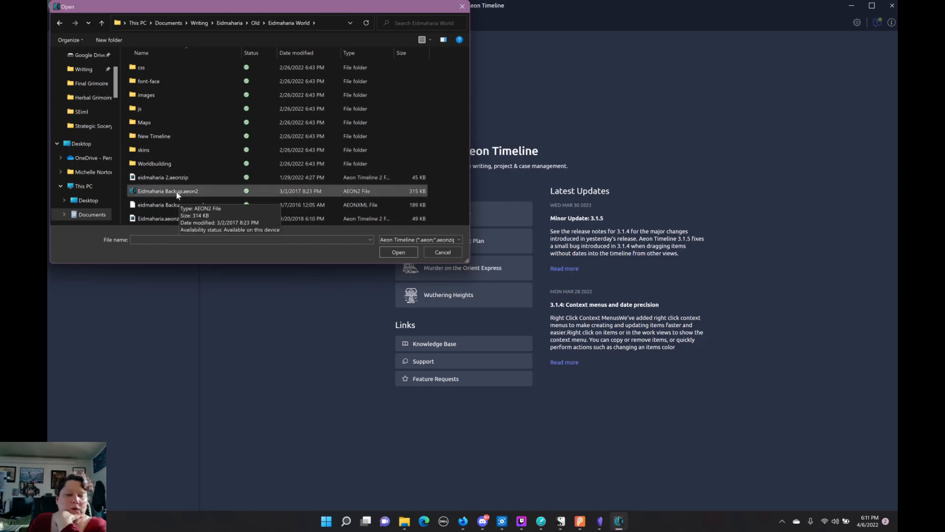
double_click(152, 166)
left_click(234, 24)
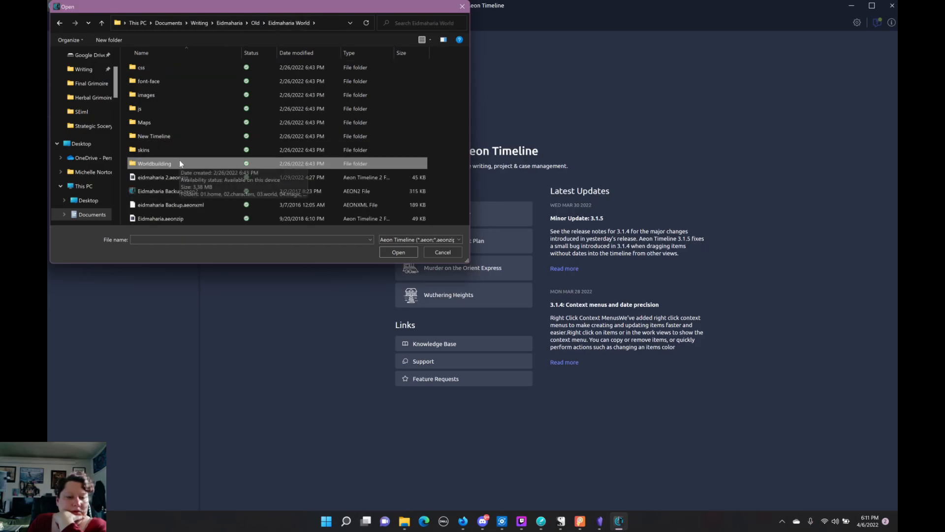
double_click(164, 140)
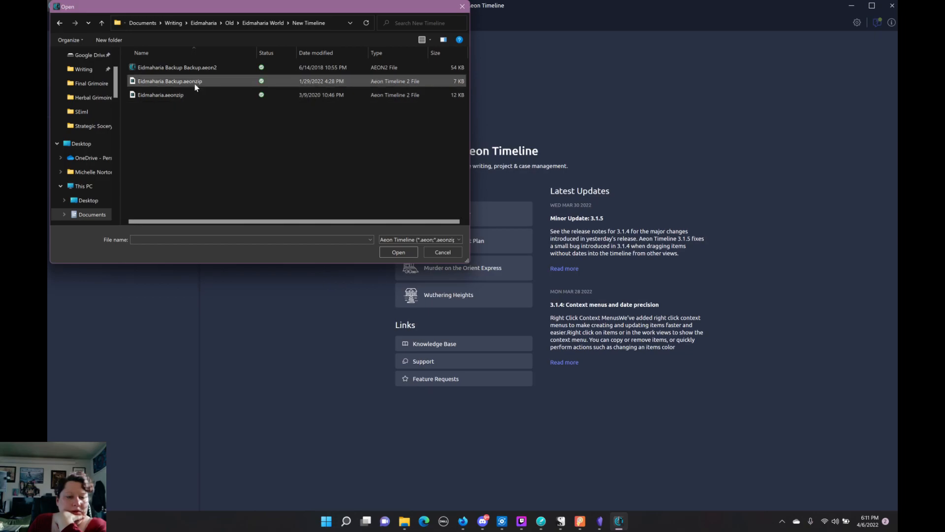
left_click(179, 100)
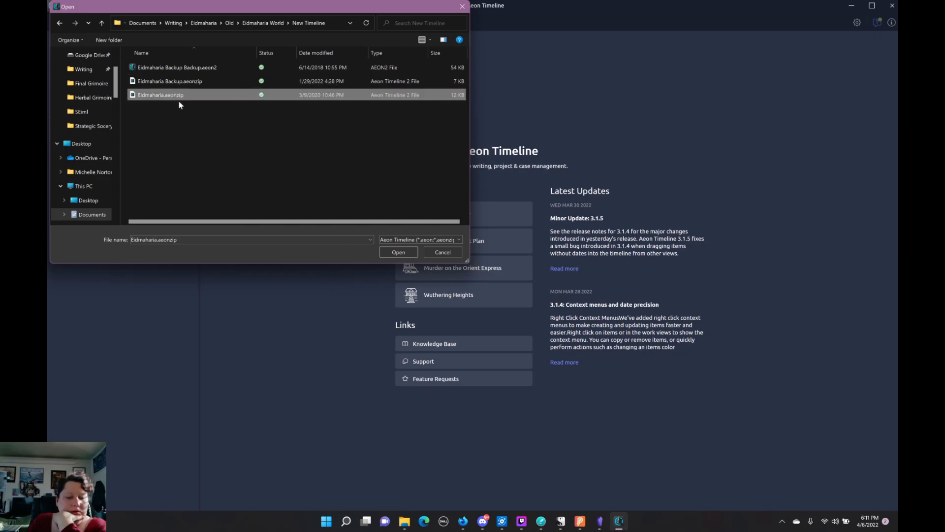
left_click(398, 252)
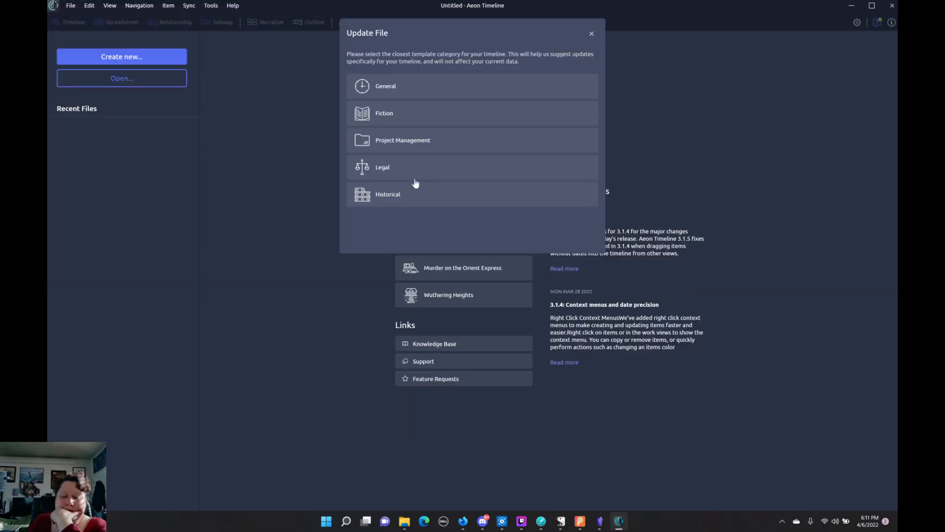
Update the old timeline file using the Fiction category and Novel template, keeping the narrative enabled, and create the converted timeline.
left_click(399, 117)
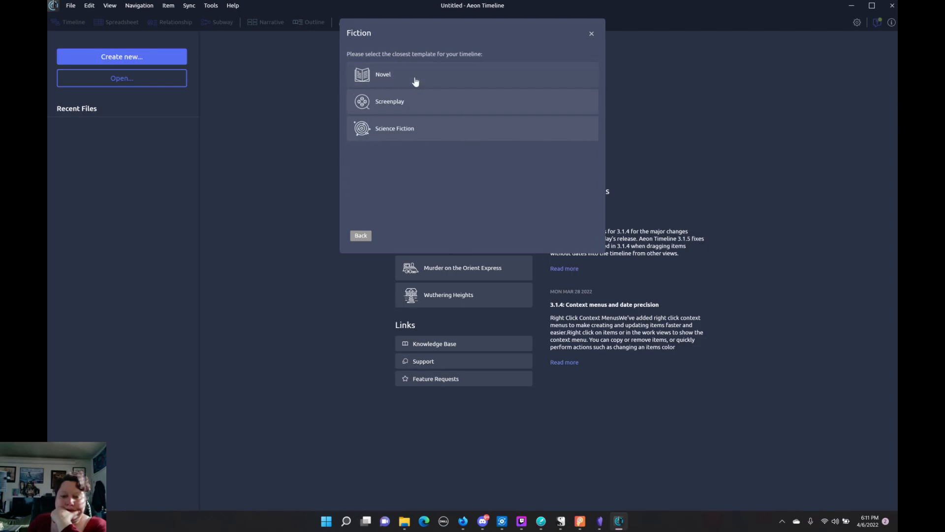
left_click(415, 80)
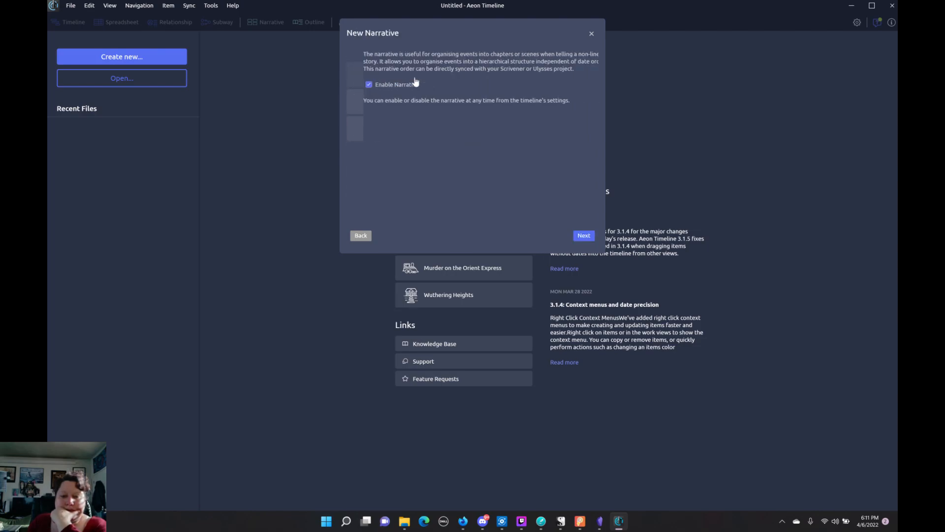
left_click(584, 236)
left_click(584, 236)
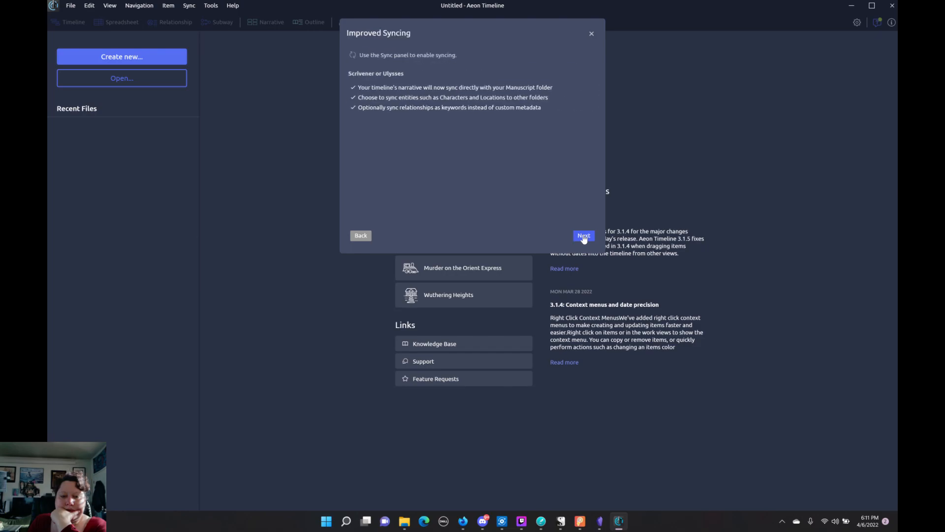
left_click(584, 236)
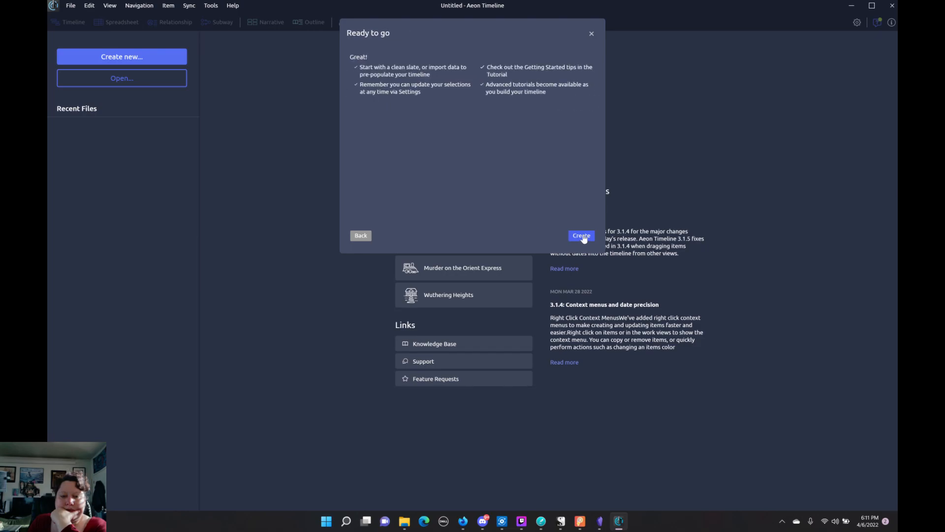
left_click(586, 239)
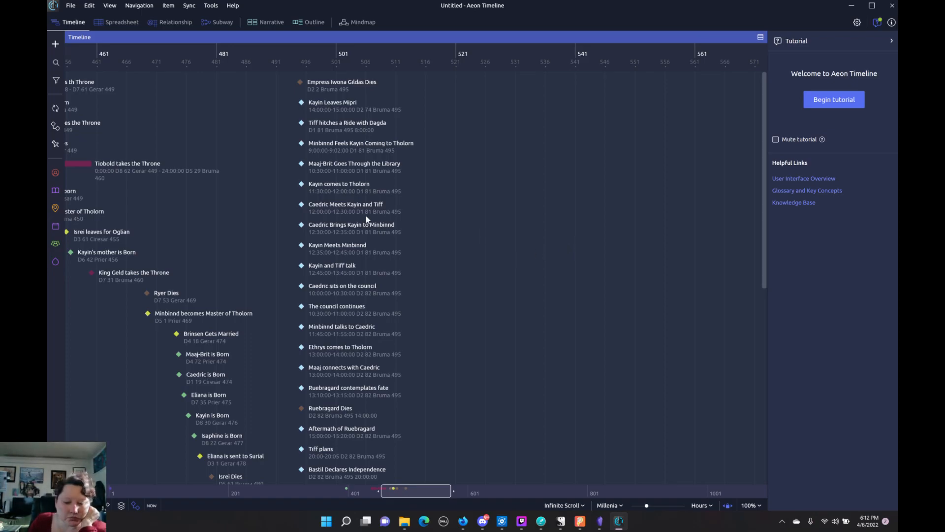
Look through the timeline's events and inspect the details and start date calendar of the Isrei Dies event.
scroll(365, 215, "down", 10)
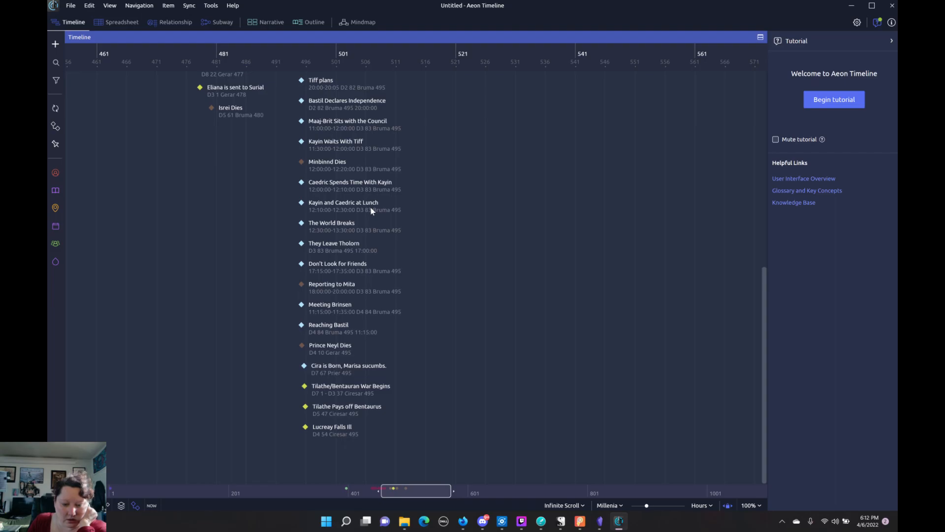
scroll(374, 210, "up", 10)
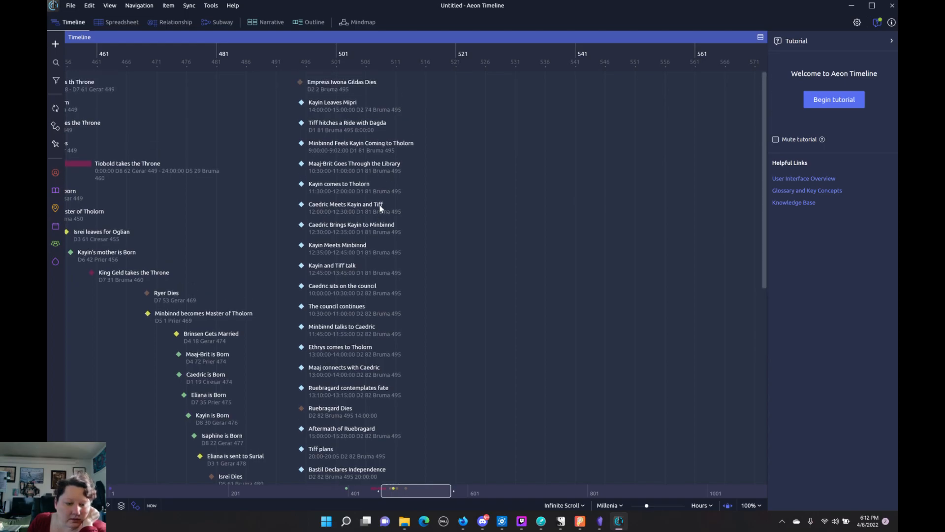
scroll(380, 207, "down", 7)
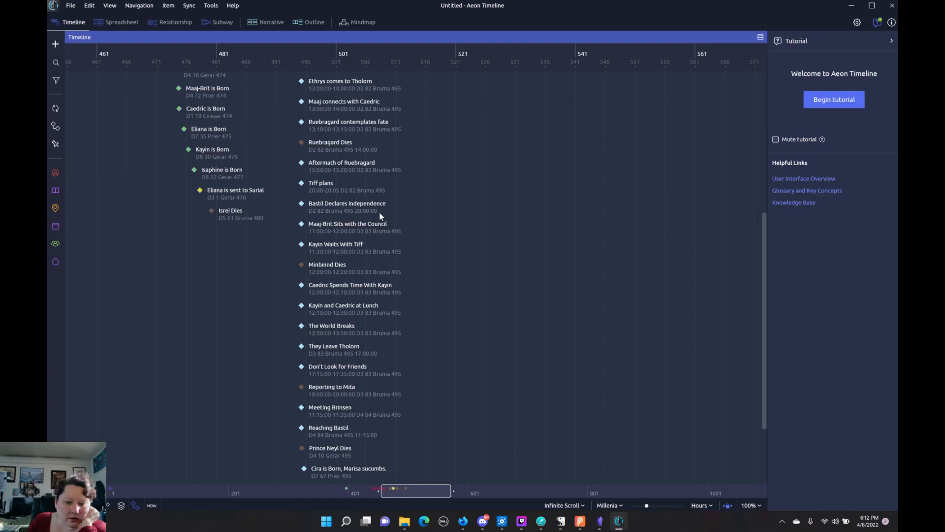
left_click(239, 223)
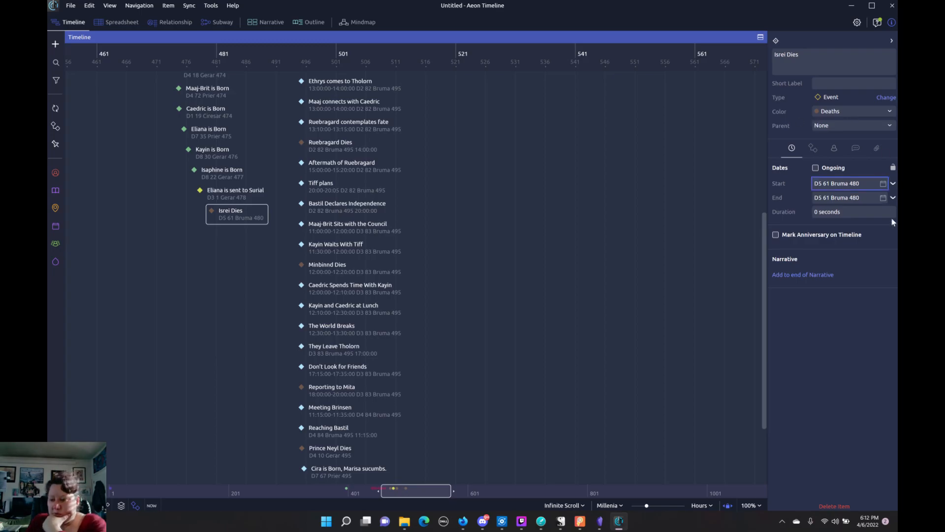
left_click(881, 185)
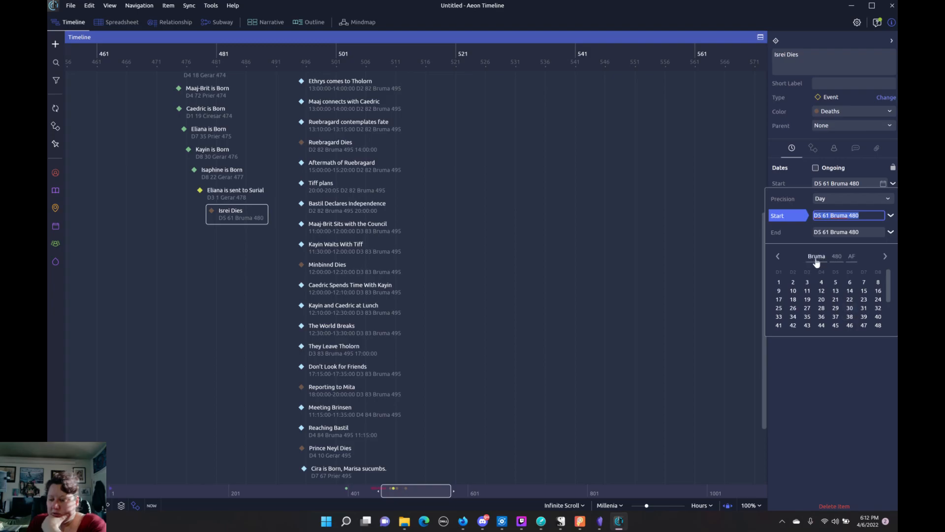
Check the recent timeline files and switch back to the Eidmaharia World folder in File Explorer.
left_click(211, 7)
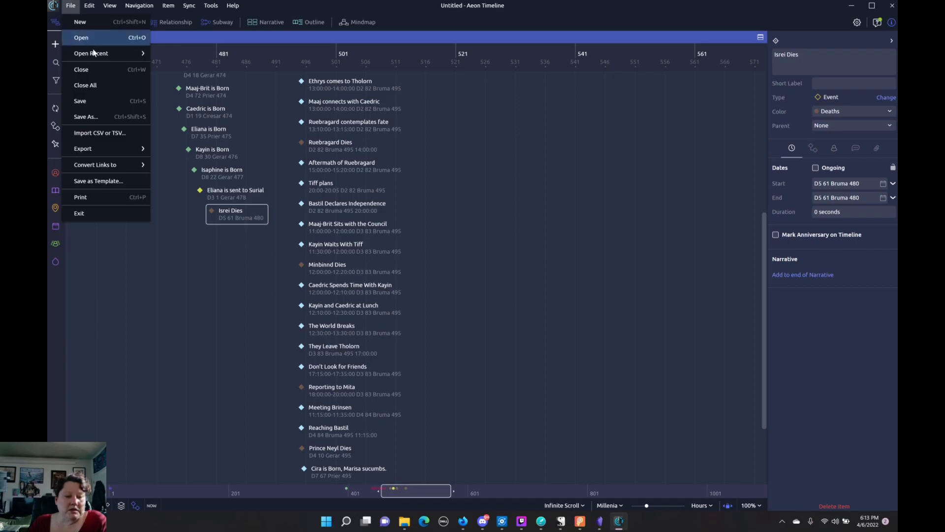
mouse_move(94, 53)
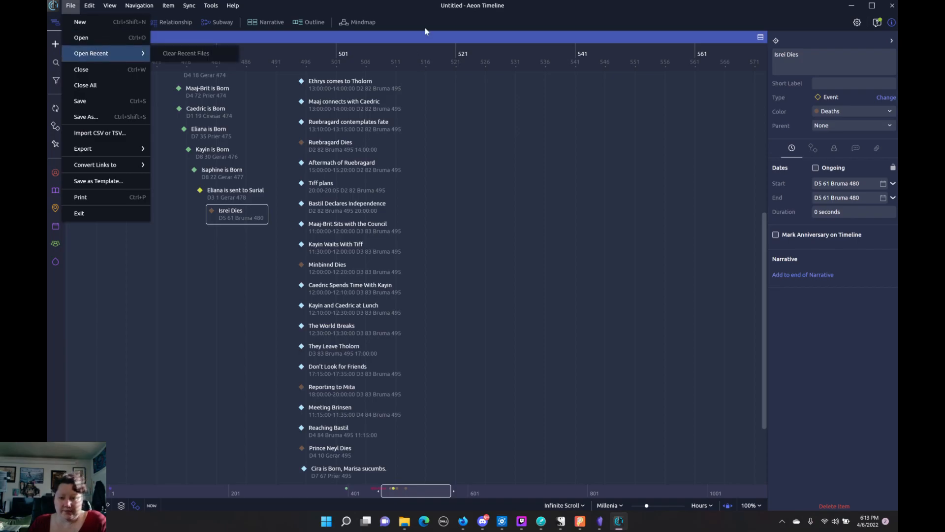
left_click(852, 7)
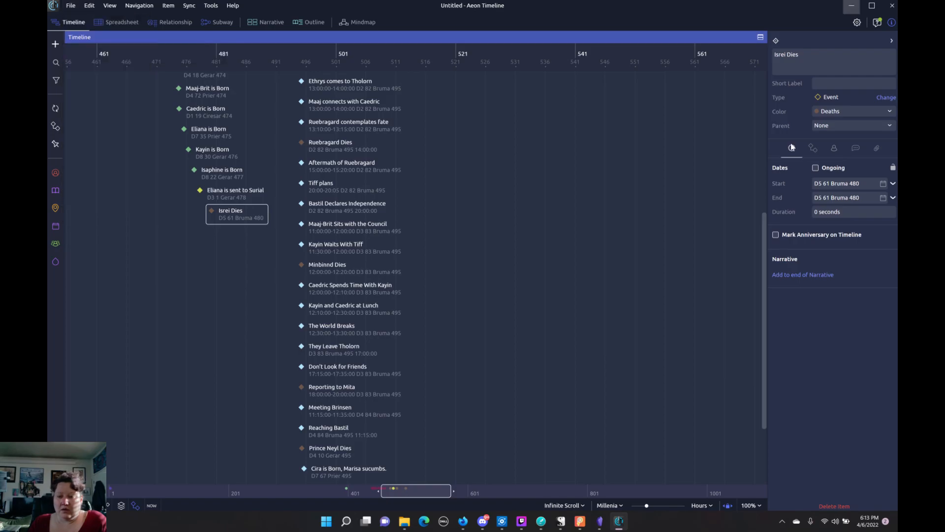
left_click(851, 7)
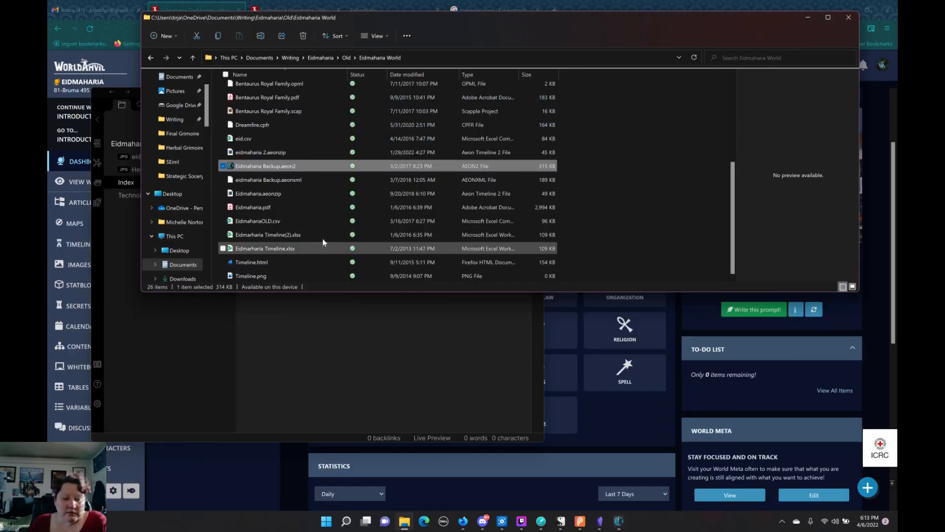
Look through the Eidmaharia World folder for other timeline files and switch back to Aeon Timeline.
left_click(329, 194)
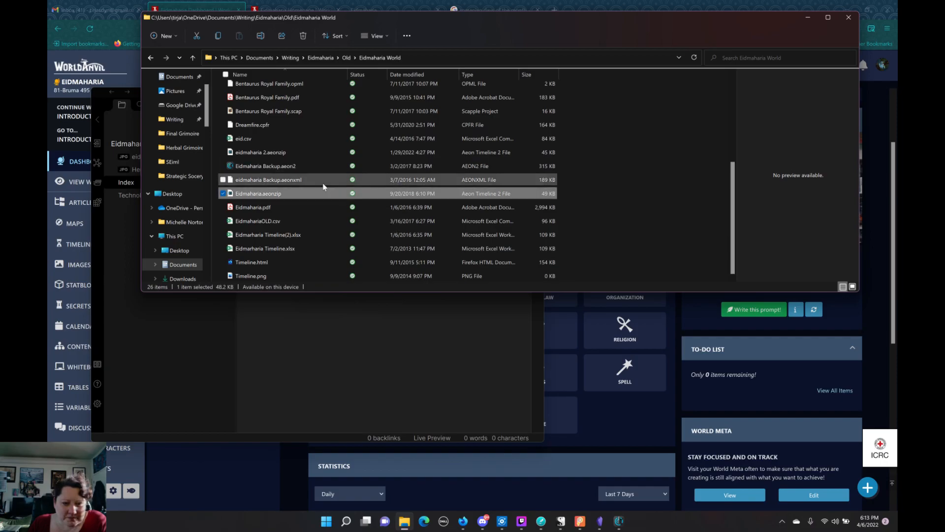
scroll(323, 187, "up", 4)
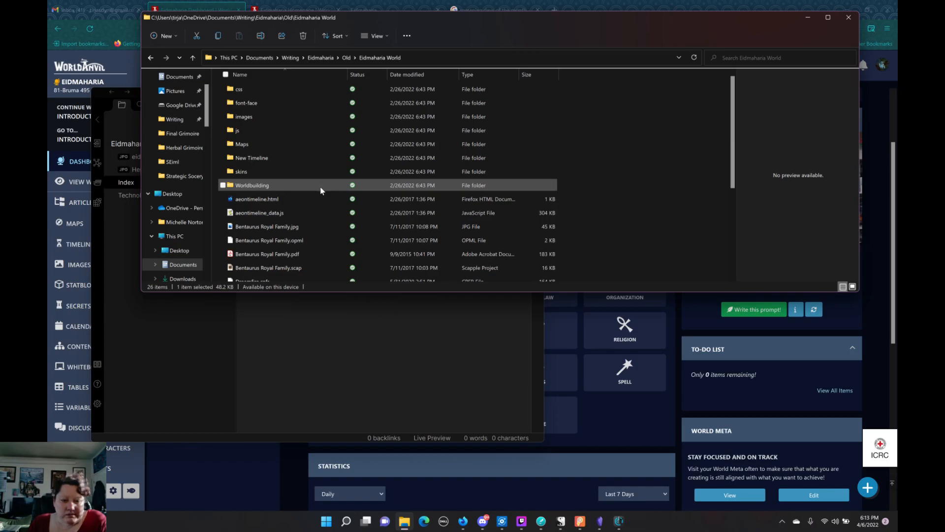
double_click(256, 158)
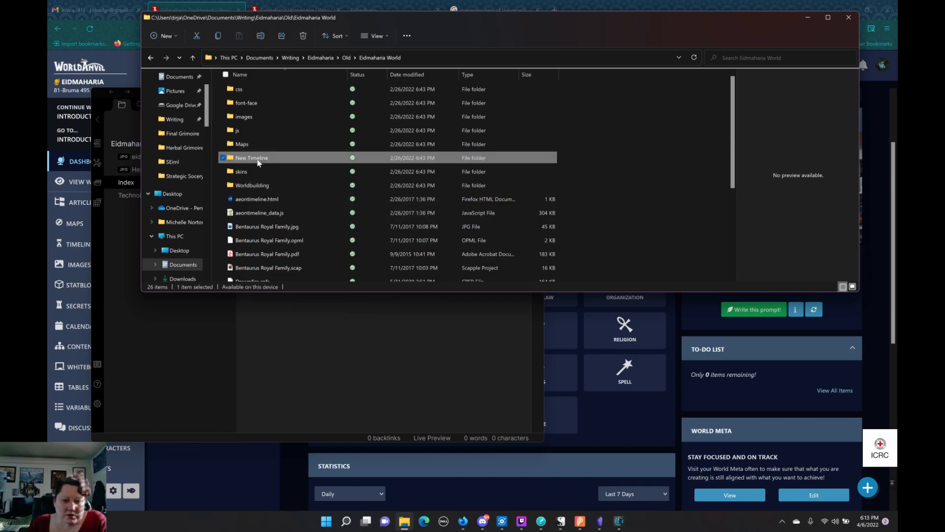
left_click(376, 58)
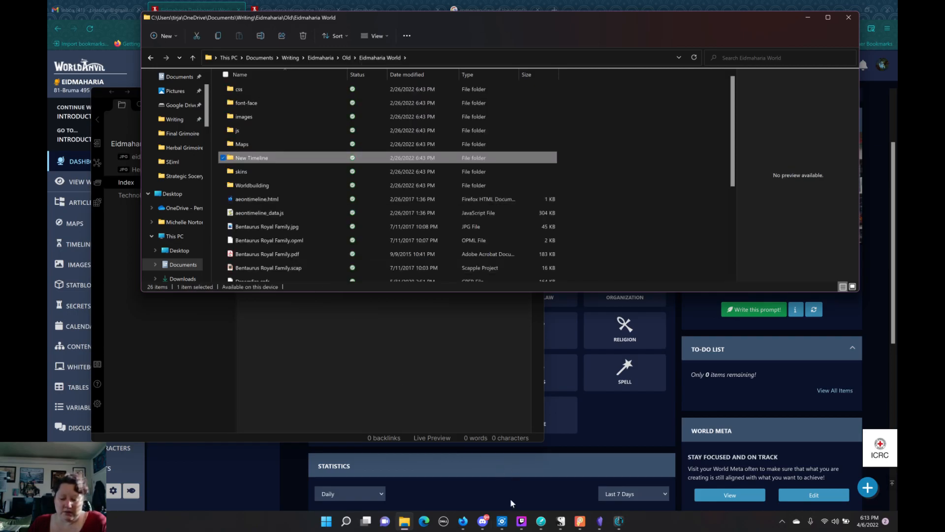
left_click(605, 486)
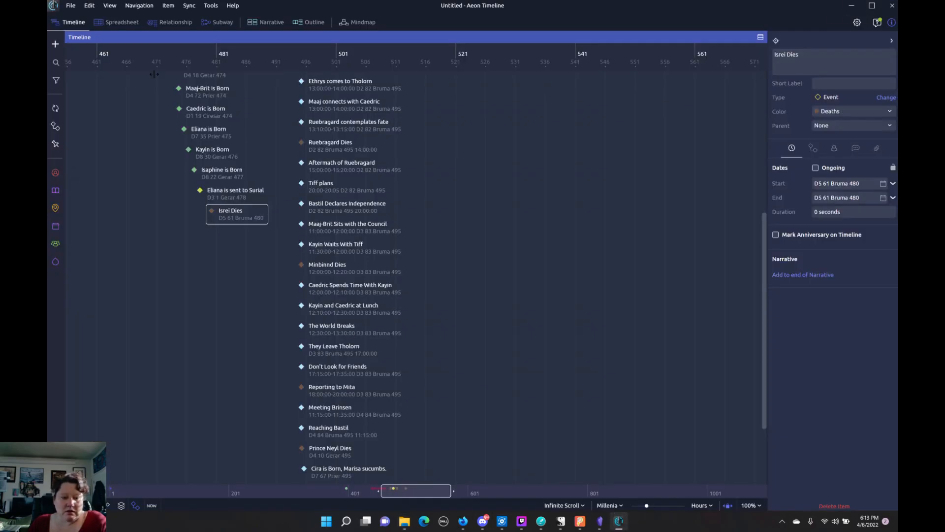
Open Eidmaharia.aeonzip from the Eidmaharia World folder inside Old.
left_click(69, 9)
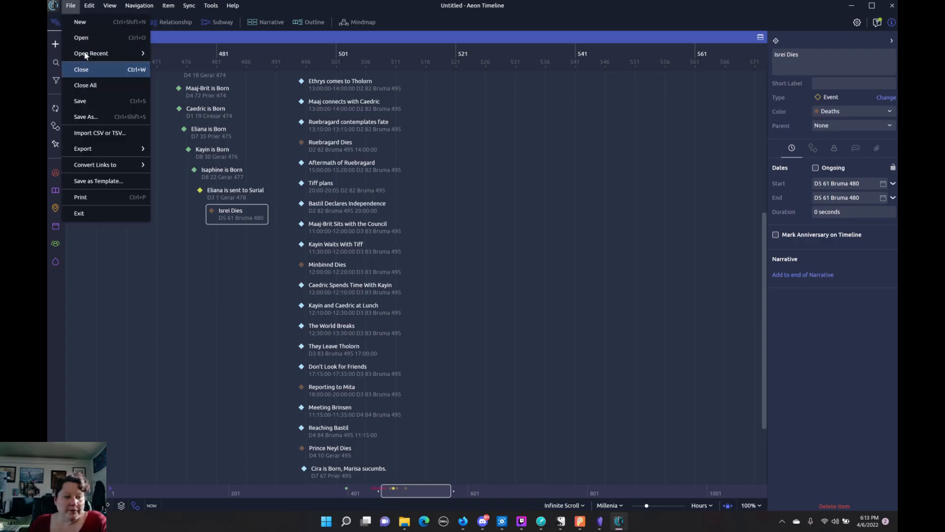
left_click(81, 37)
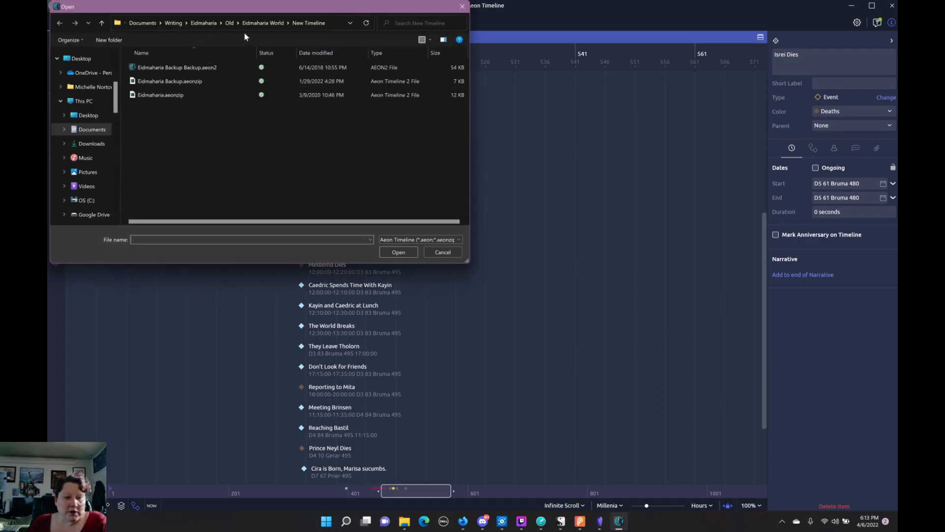
left_click(232, 23)
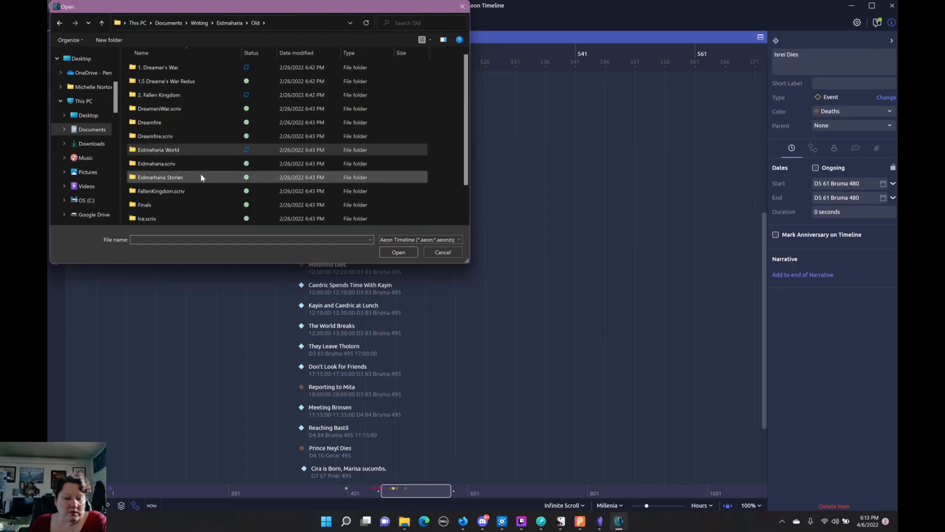
scroll(200, 173, "down", 1)
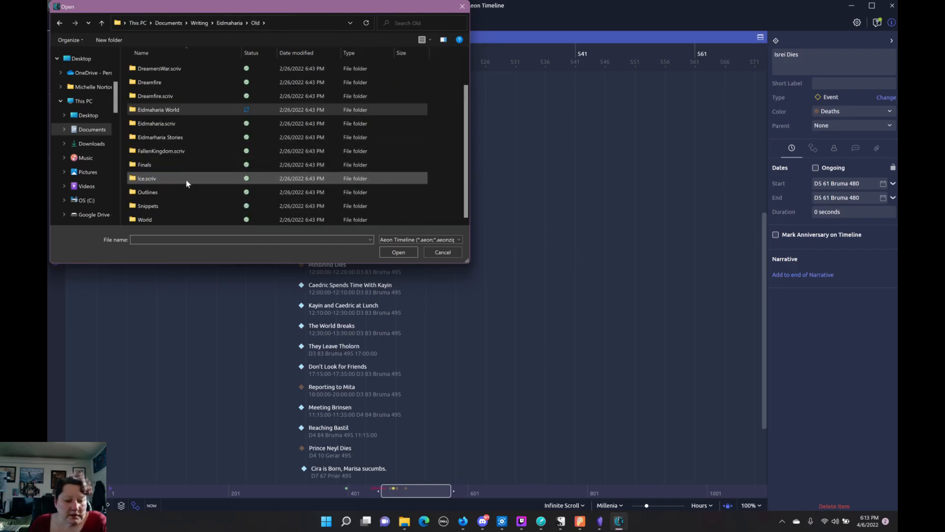
double_click(163, 109)
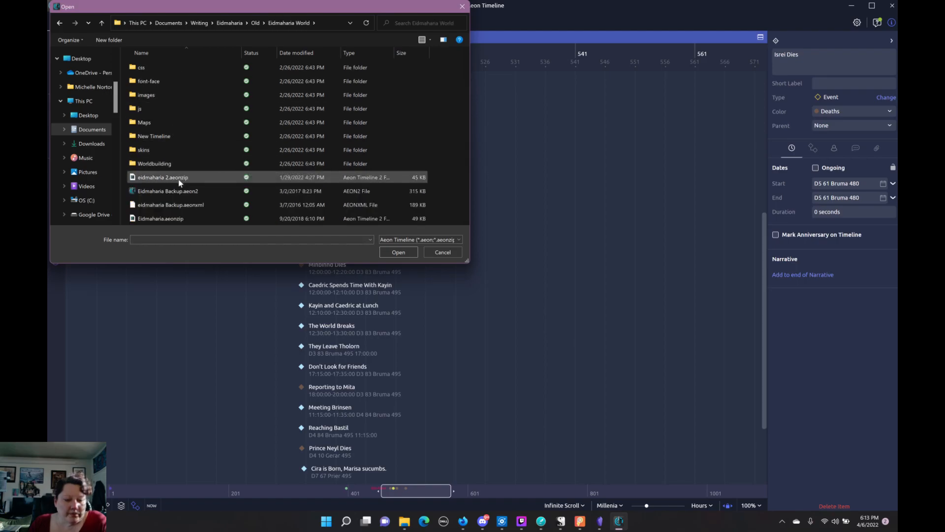
left_click(173, 219)
left_click(398, 253)
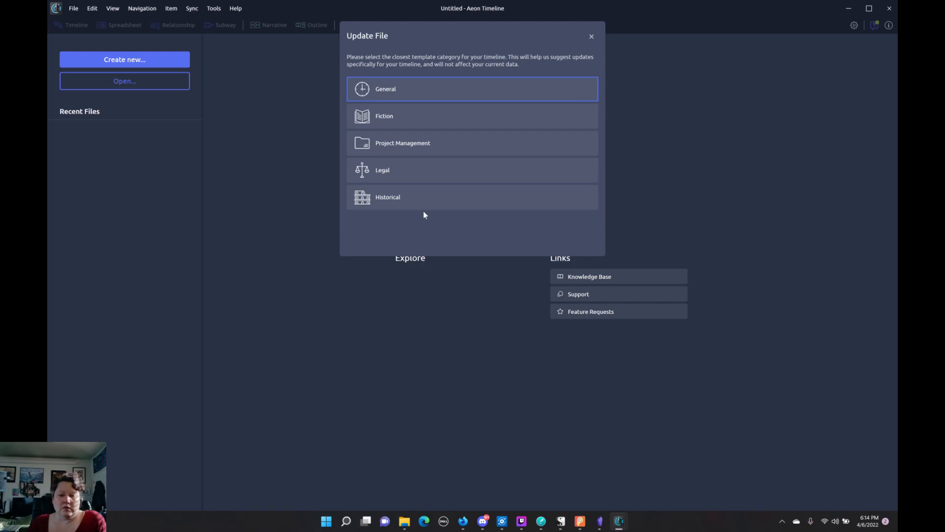
Update the old file using the Fiction category and Novel template, keeping the recommended new types, and create the converted timeline.
left_click(380, 117)
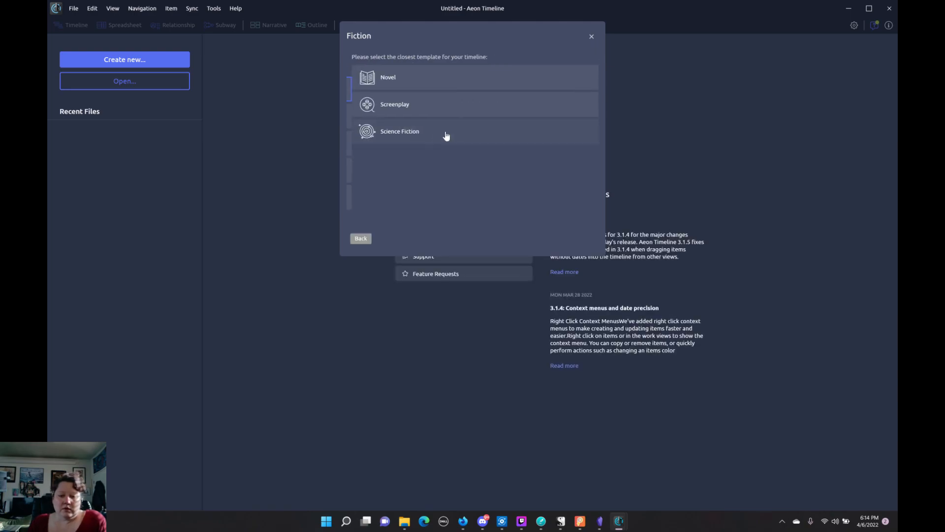
left_click(400, 83)
left_click(584, 239)
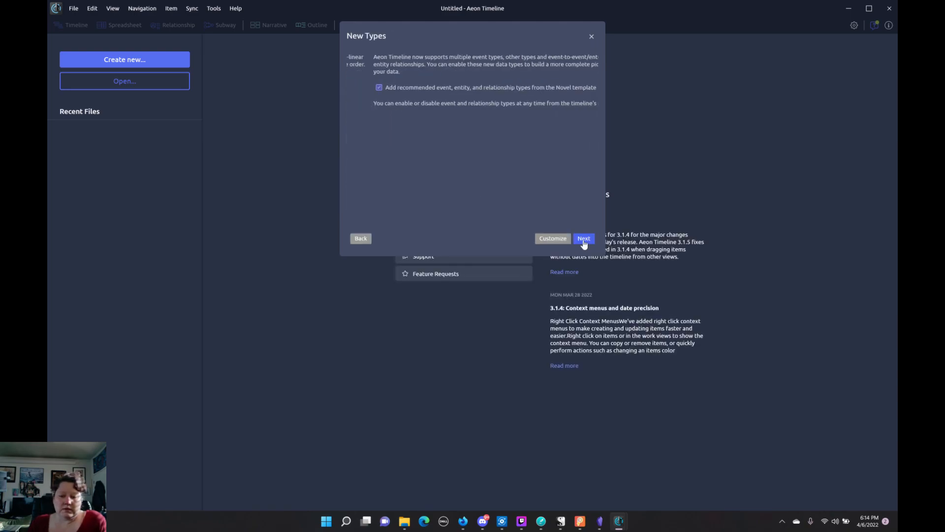
left_click(584, 239)
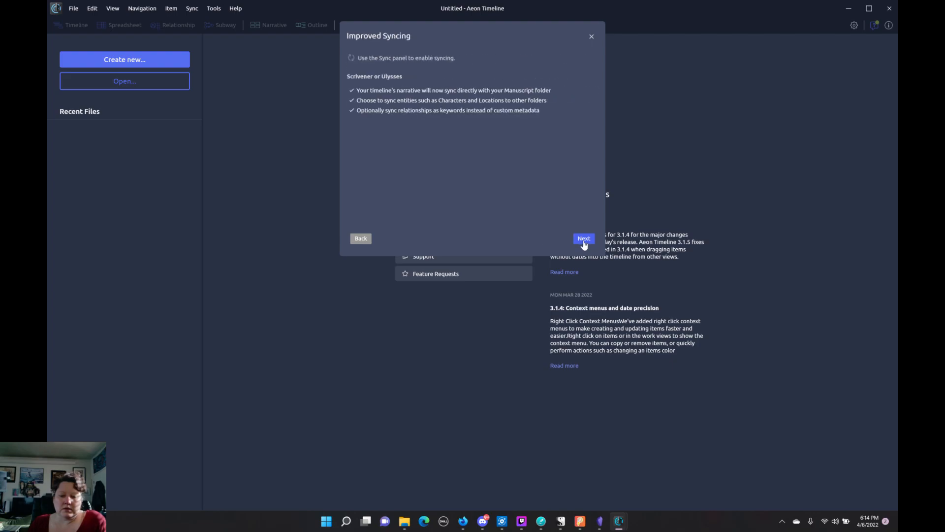
left_click(584, 242)
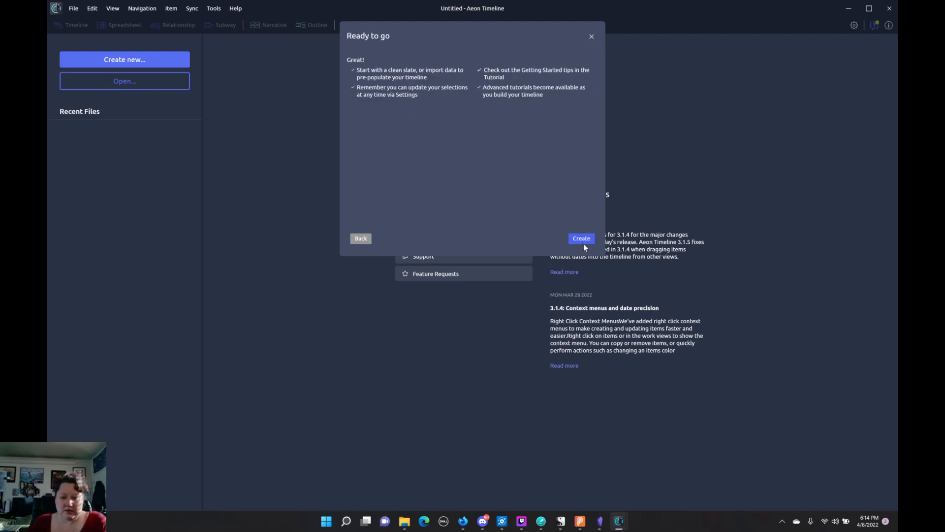
left_click(582, 241)
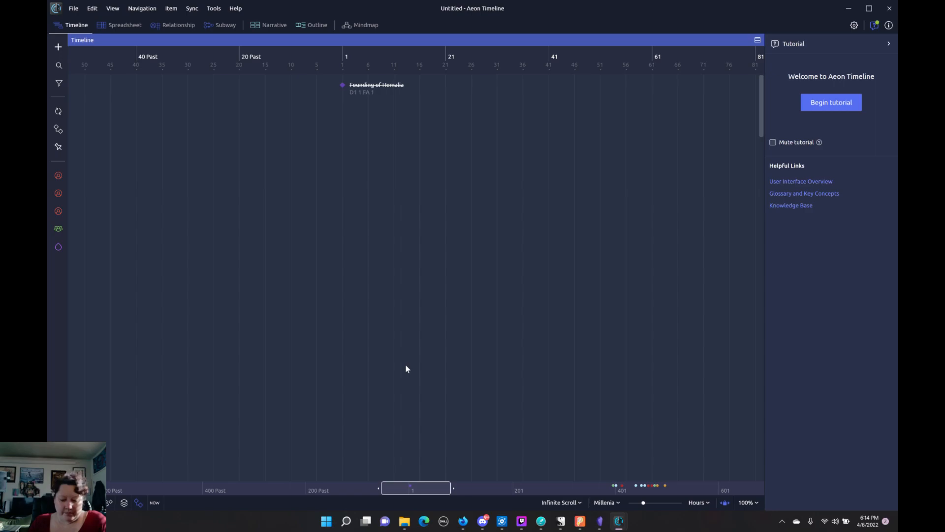
Examine the converted timeline's events from the early 400s through 496, including births, deaths and battles.
left_click_drag(431, 489, 590, 488)
left_click_drag(661, 488, 663, 489)
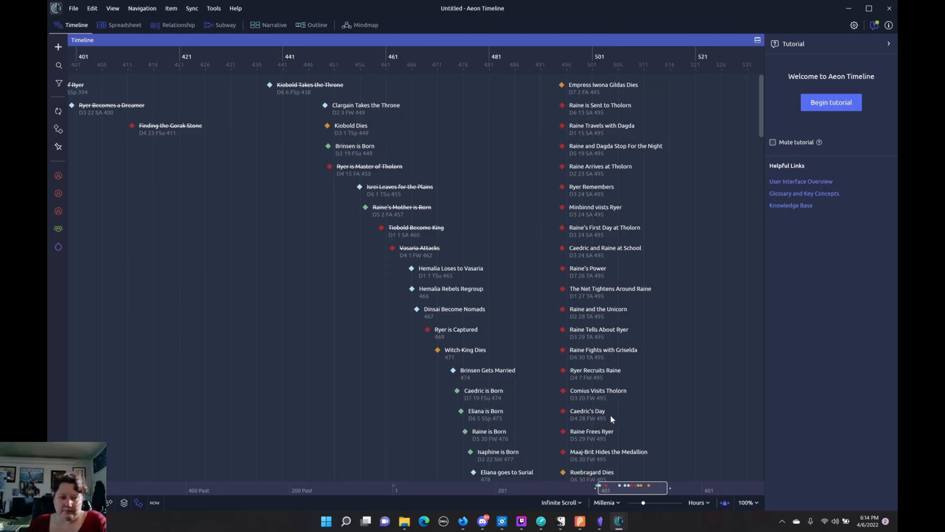
scroll(607, 414, "down", 10)
scroll(608, 415, "down", 15)
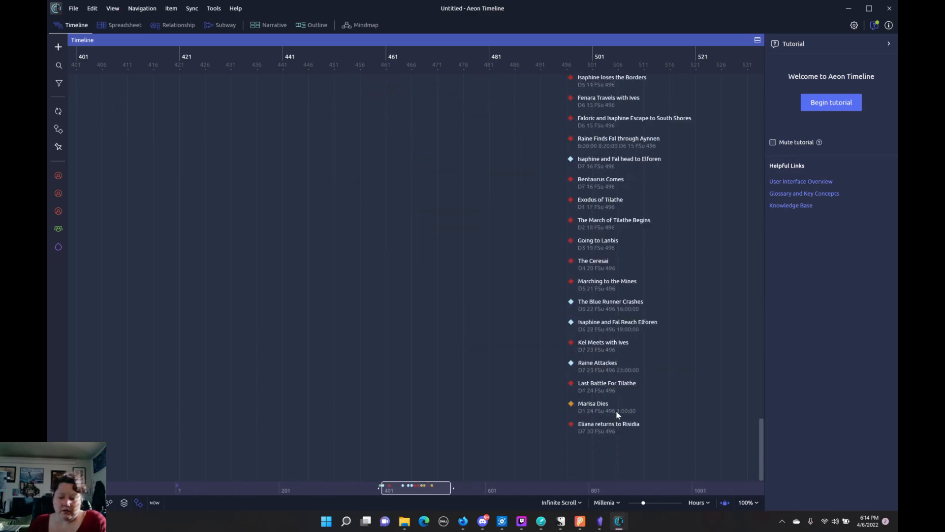
scroll(618, 412, "up", 15)
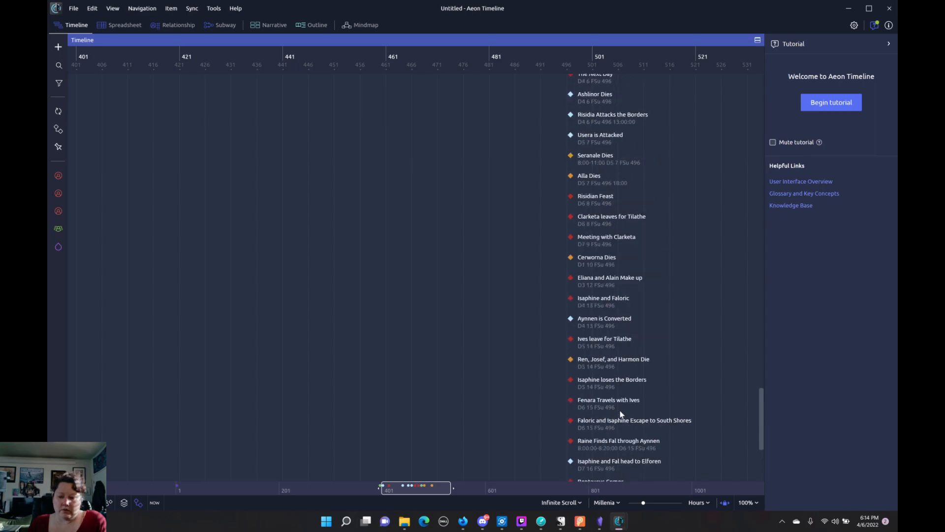
scroll(622, 415, "up", 10)
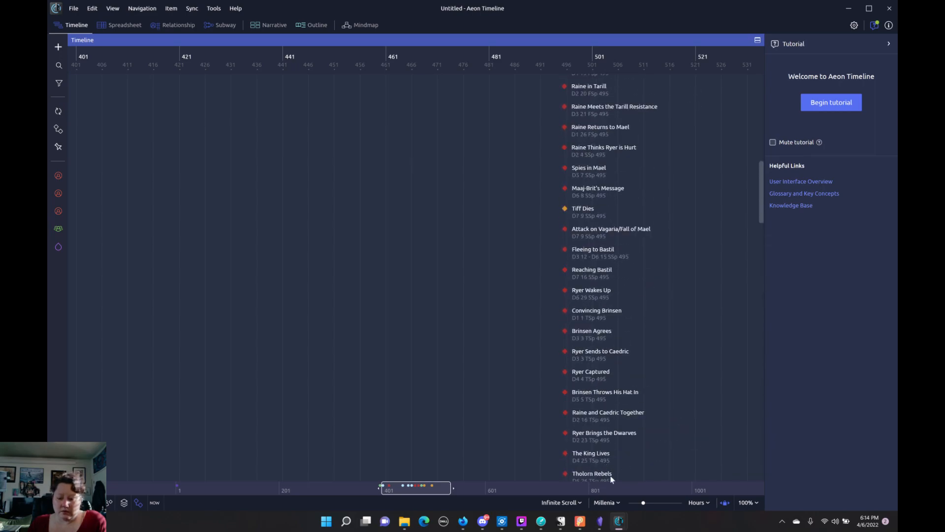
mouse_move(423, 487)
left_mouse_down()
mouse_move(460, 489)
mouse_move(420, 494)
left_mouse_up()
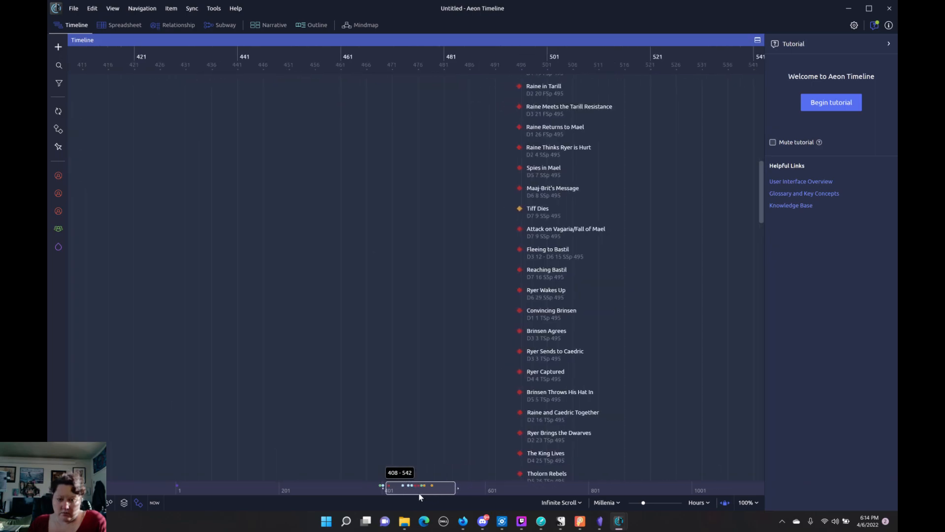
scroll(515, 440, "down", 11)
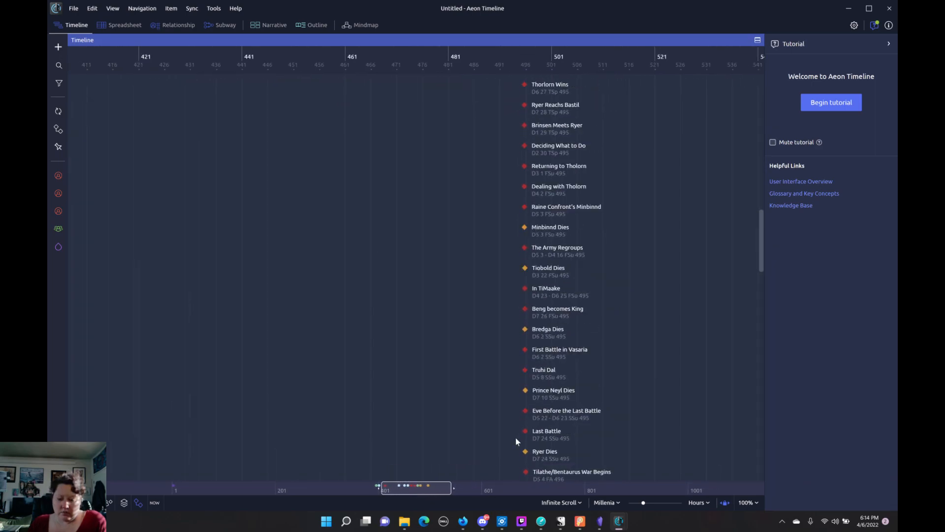
scroll(515, 439, "down", 10)
scroll(516, 442, "down", 2)
scroll(485, 437, "up", 12)
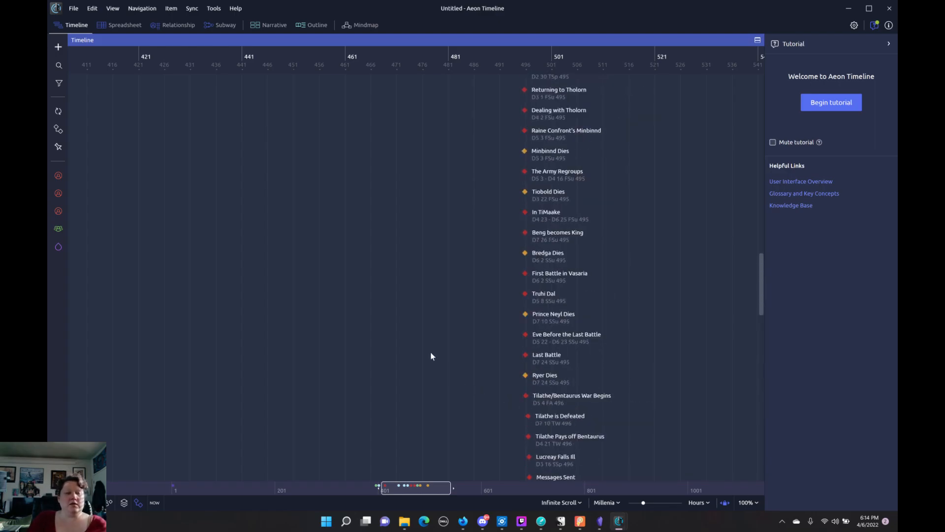
scroll(441, 325, "up", 10)
scroll(438, 338, "up", 10)
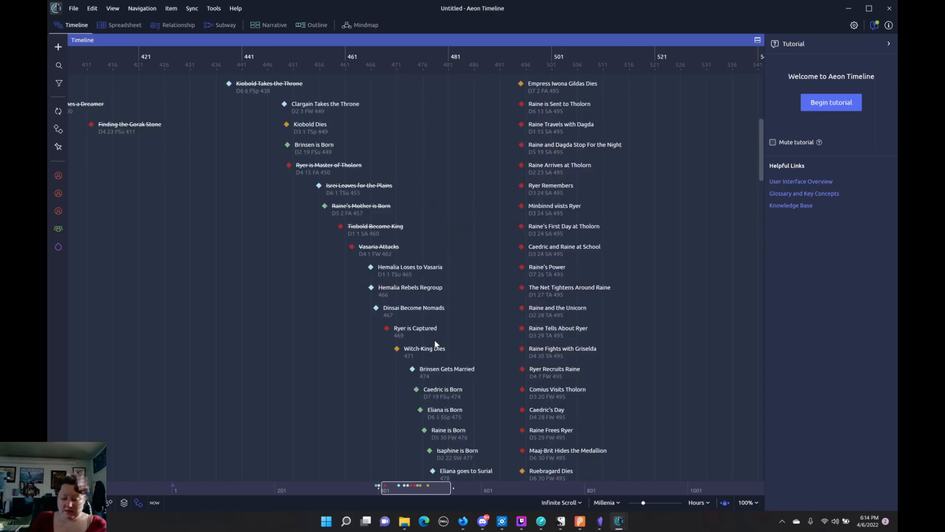
scroll(435, 344, "up", 1)
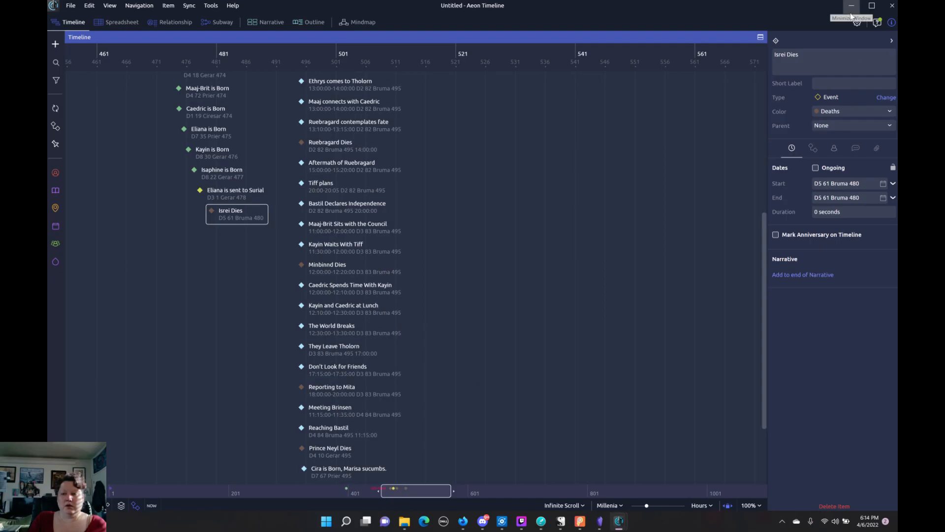
Return to the Eidmaharia dashboard in World Anvil and open the World Meta view in a new tab.
left_click(851, 11)
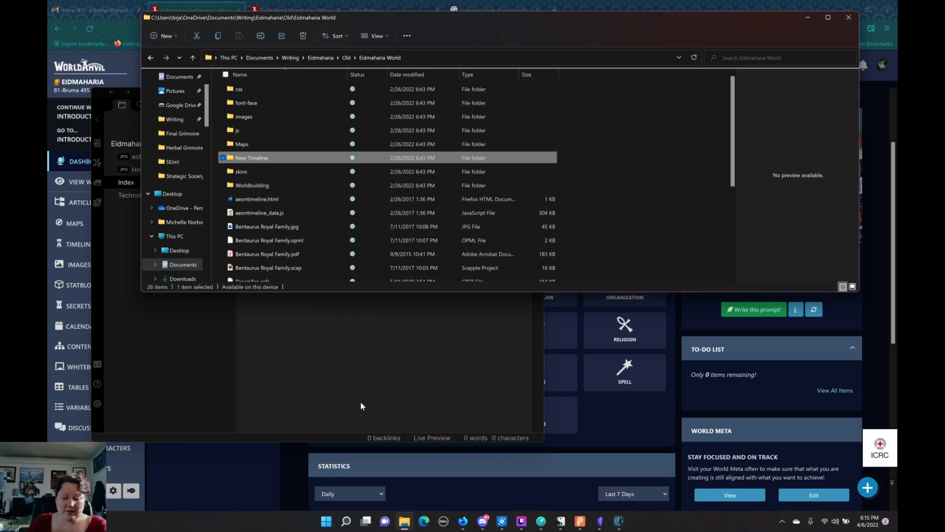
left_click(310, 464)
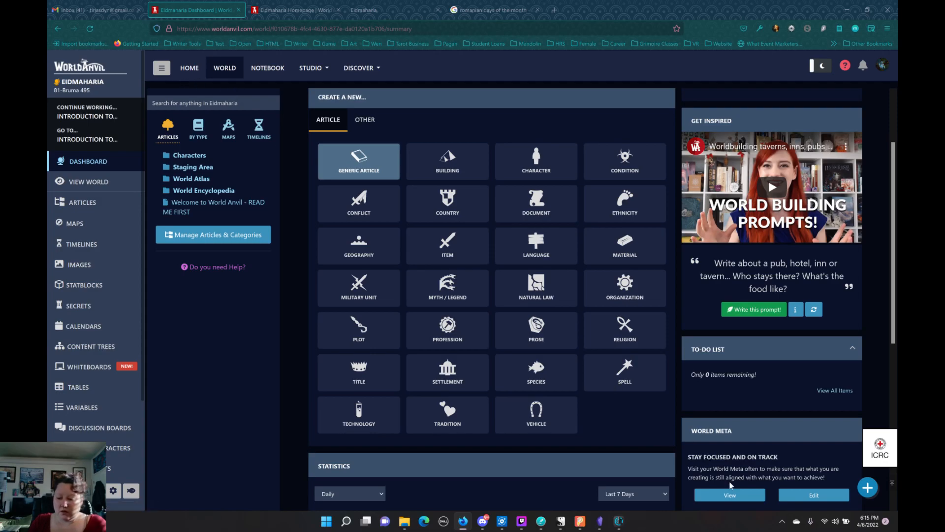
left_click(338, 11)
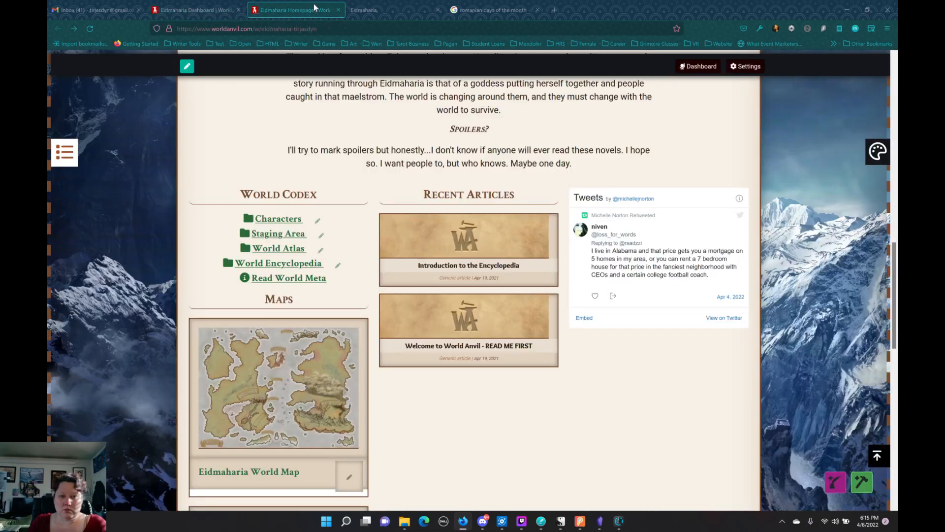
left_click(370, 11)
left_click(197, 10)
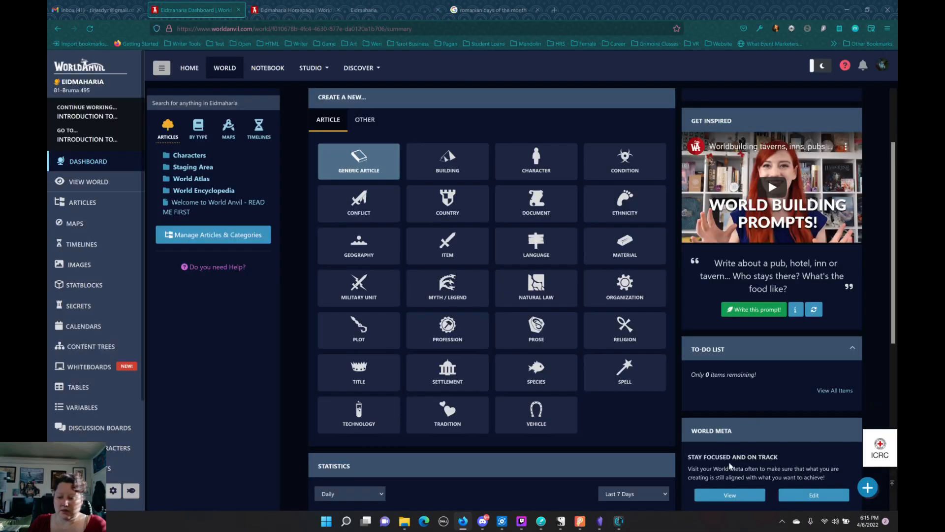
right_click(734, 498)
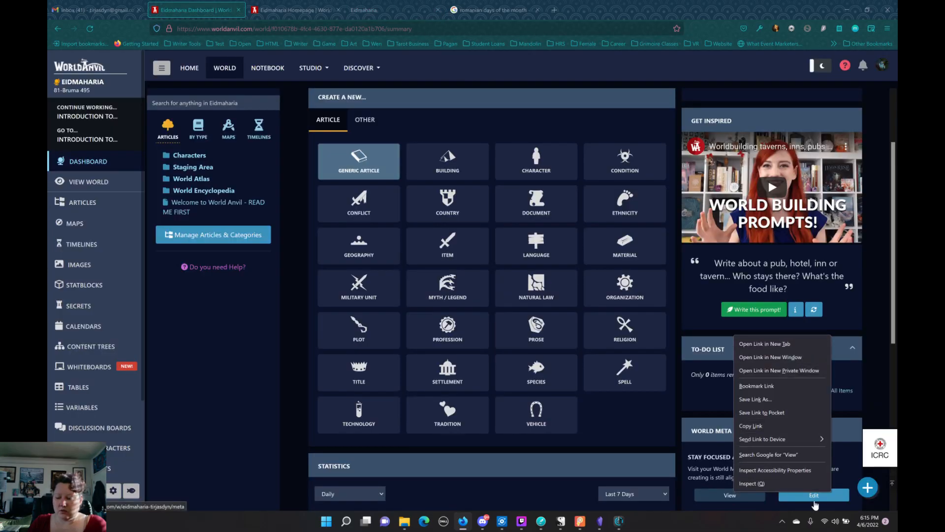
left_click(773, 345)
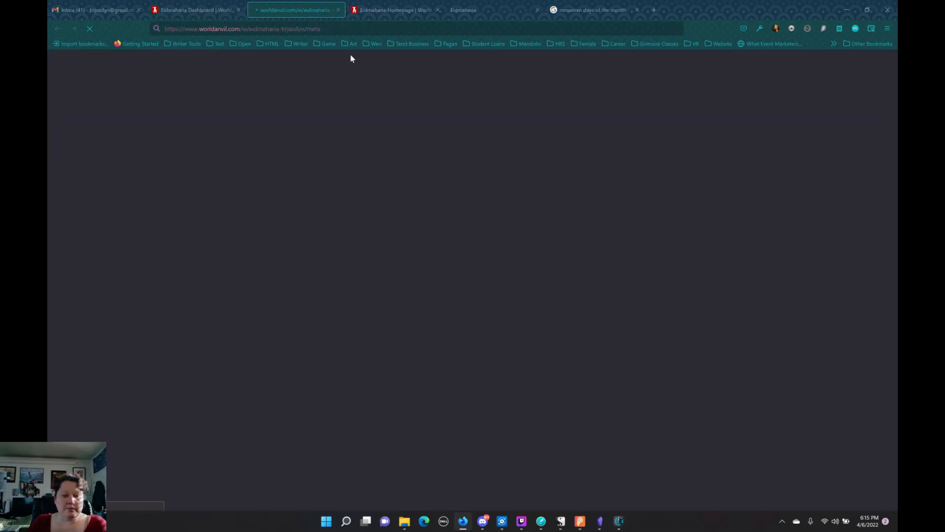
Read the Scope and Theme sections of the world meta, covering motivation, genre, reader experience and reader tone.
scroll(430, 288, "down", 10)
scroll(374, 276, "up", 5)
scroll(375, 275, "up", 1)
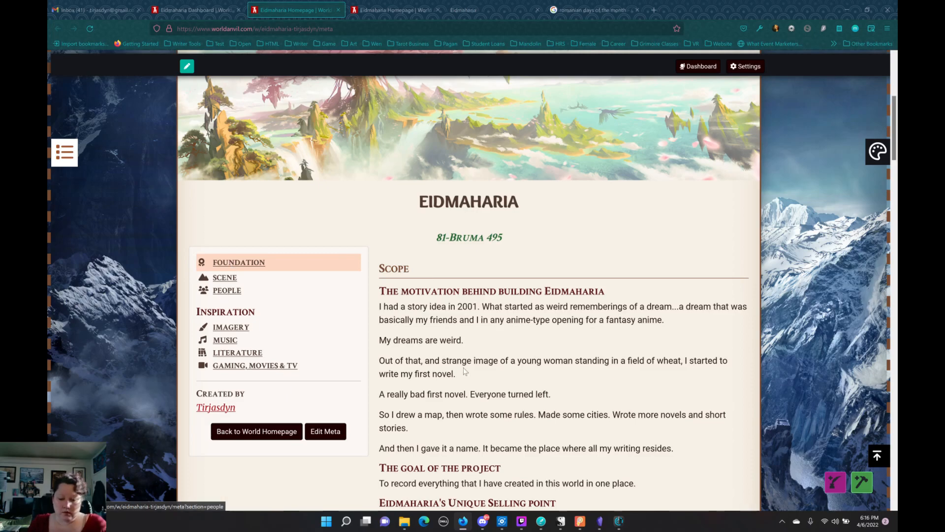
scroll(233, 268, "down", 10)
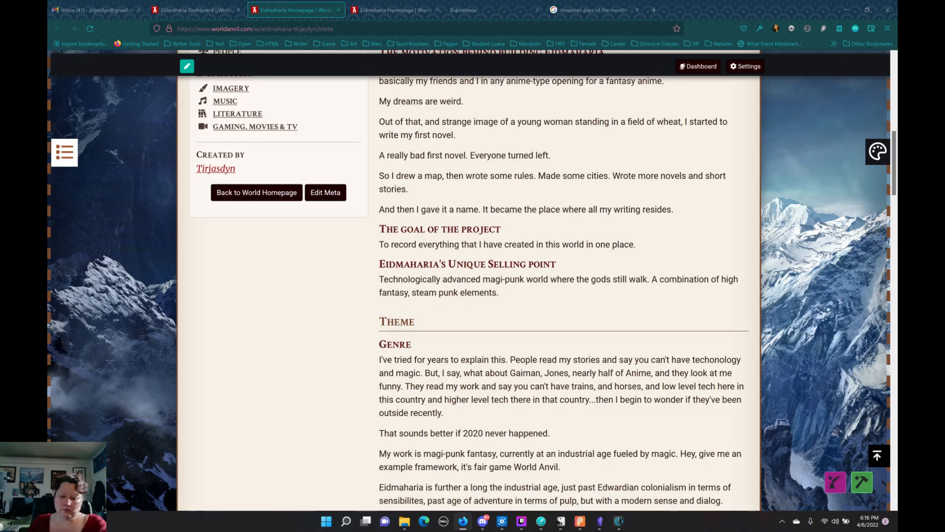
scroll(448, 363, "down", 4)
scroll(448, 362, "down", 6)
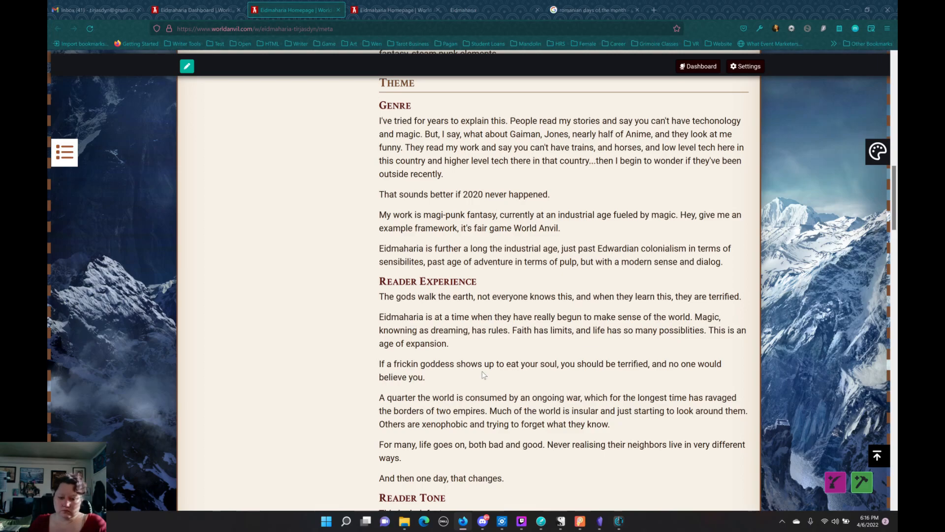
scroll(450, 378, "down", 3)
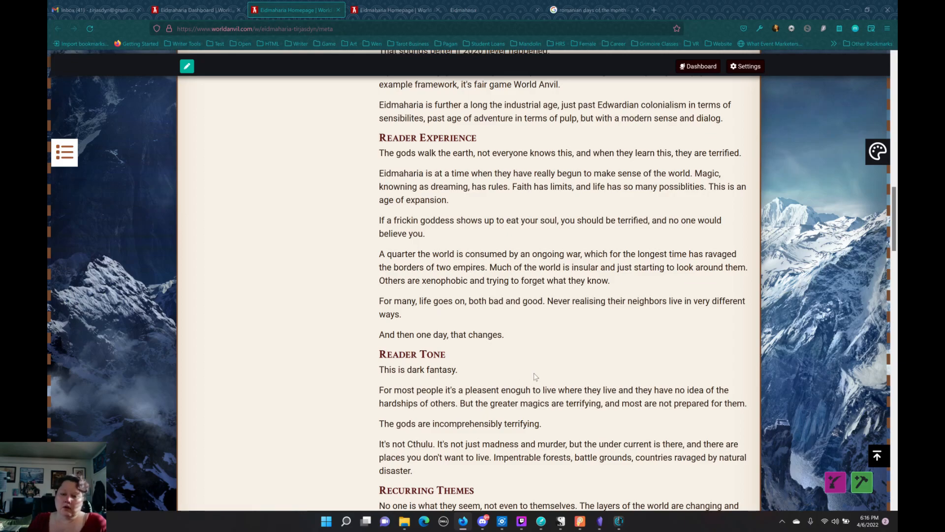
Read the rest of the world meta, covering Recurring Themes, Character Agency, Focus, The Dream and Drama, and skim the whole page again.
scroll(536, 377, "down", 2)
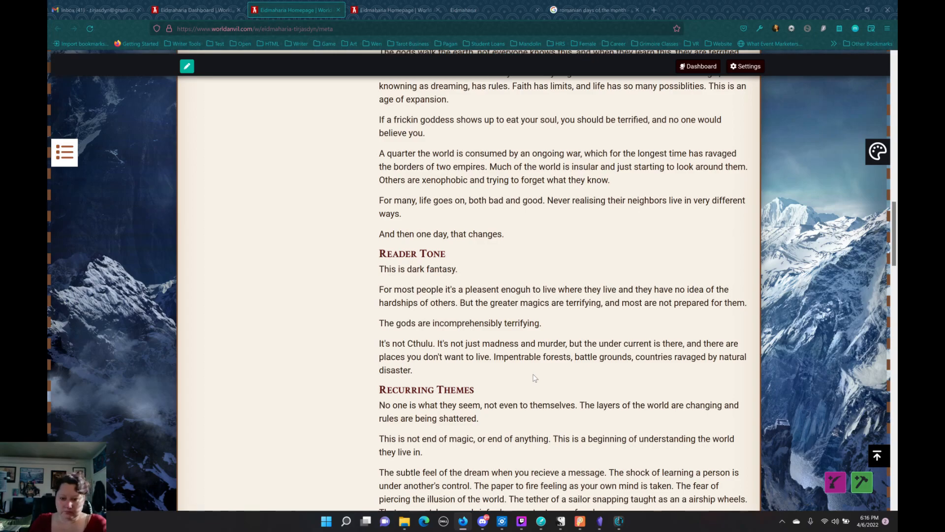
scroll(535, 378, "down", 6)
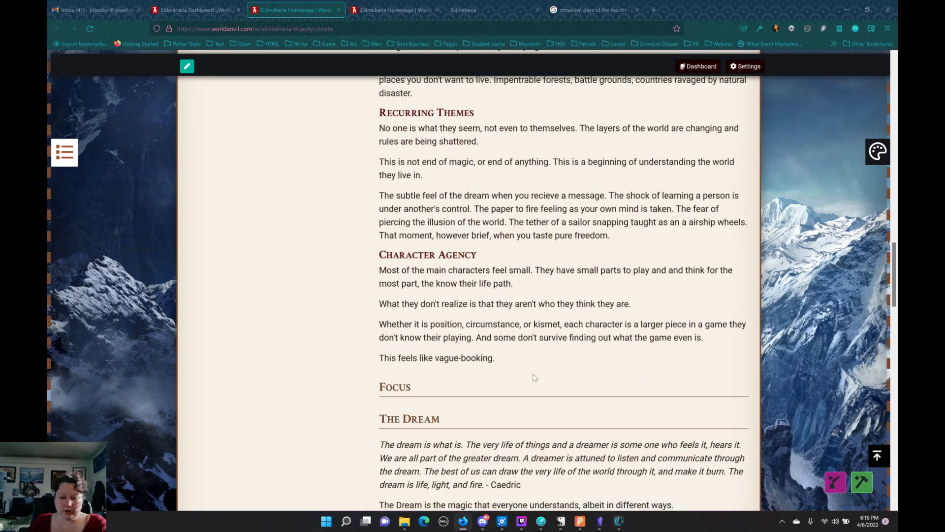
scroll(535, 377, "down", 3)
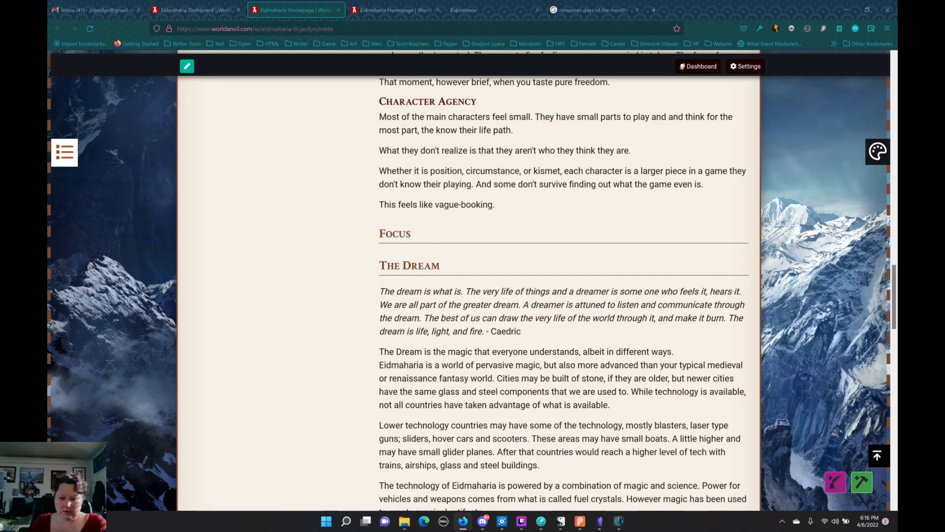
scroll(537, 377, "down", 4)
scroll(537, 377, "down", 5)
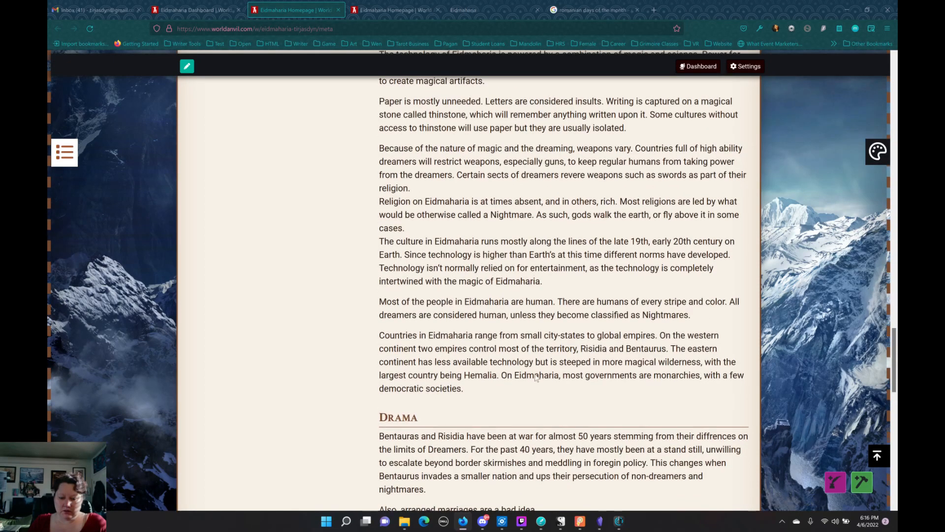
scroll(536, 377, "down", 5)
scroll(536, 378, "down", 1)
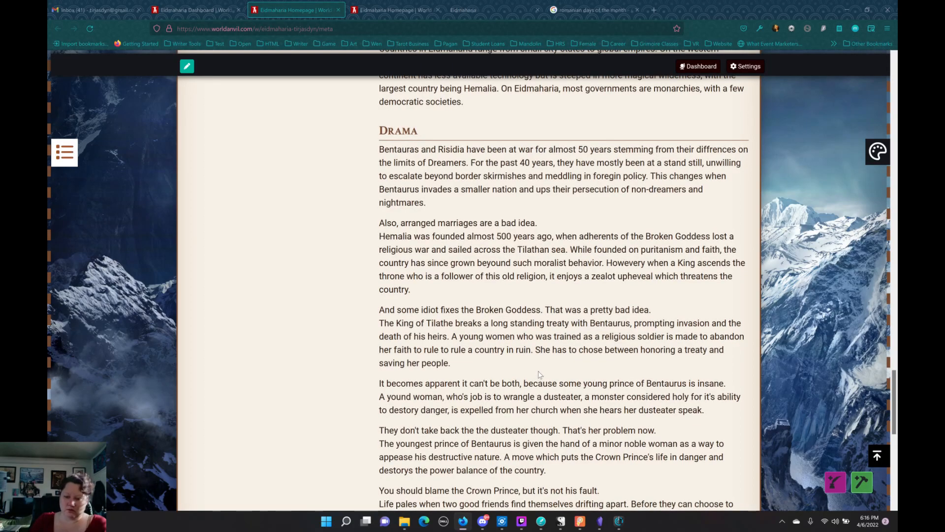
scroll(537, 377, "down", 5)
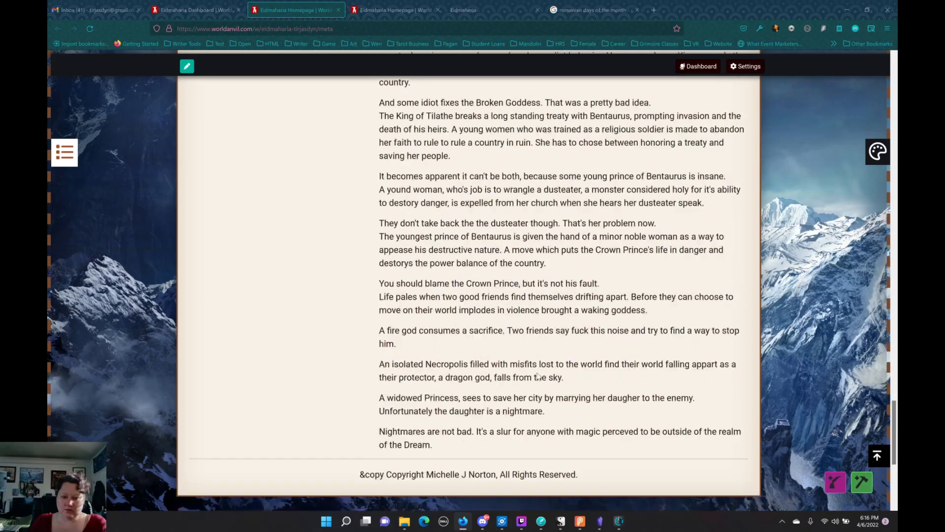
scroll(538, 376, "down", 3)
scroll(536, 376, "up", 4)
scroll(536, 376, "down", 2)
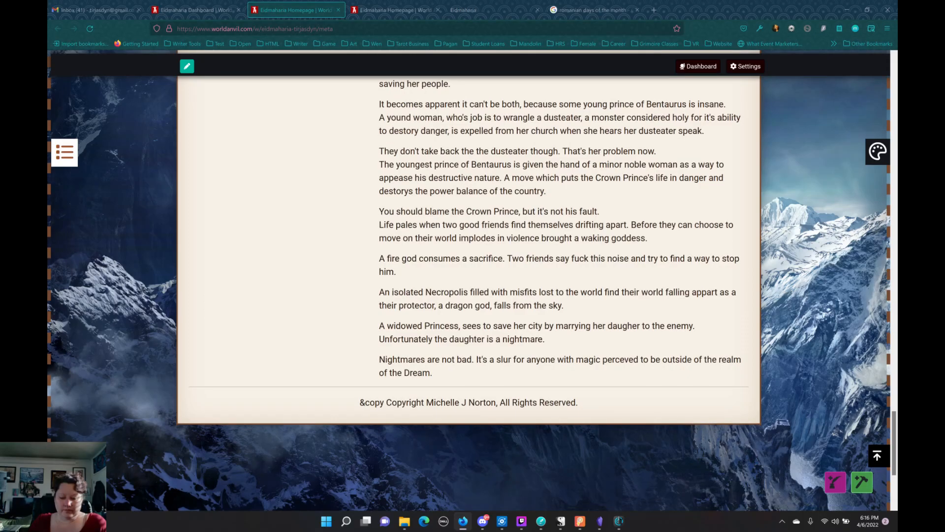
scroll(536, 376, "up", 20)
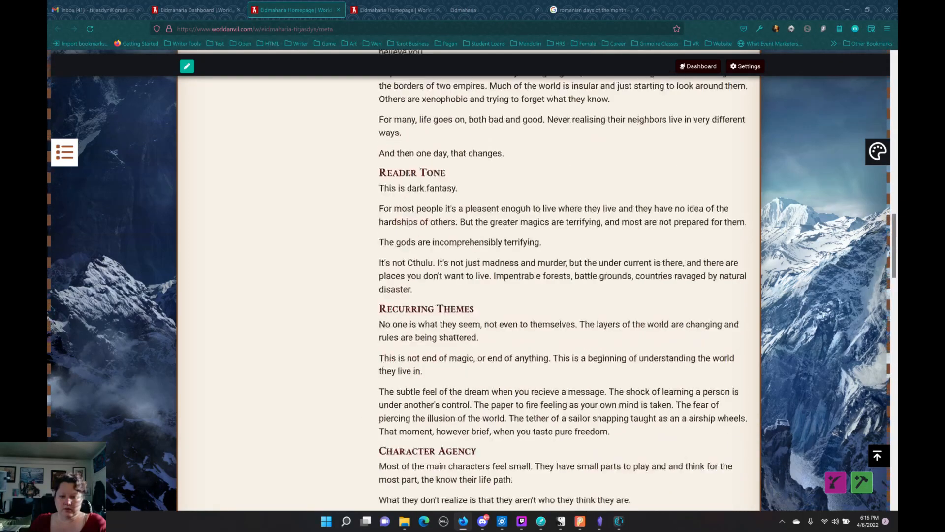
scroll(468, 398, "up", 10)
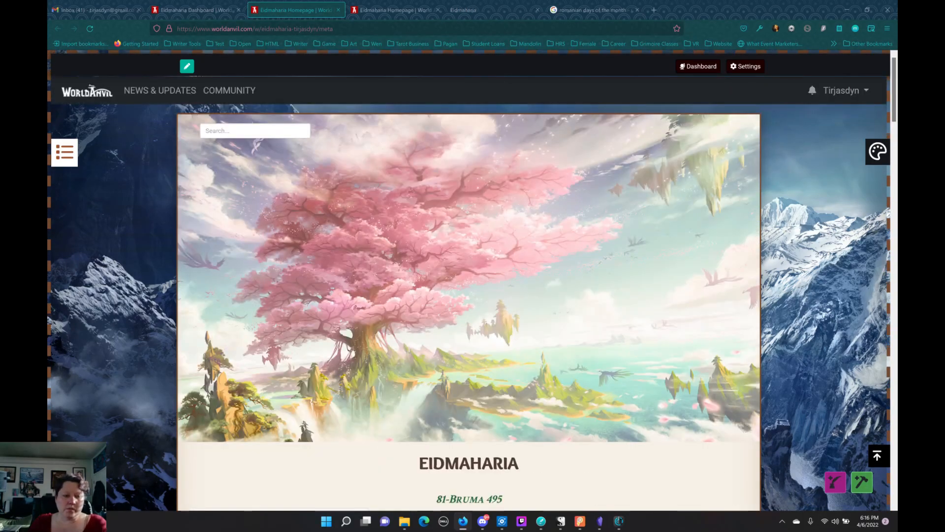
scroll(440, 369, "down", 5)
scroll(469, 295, "down", 20)
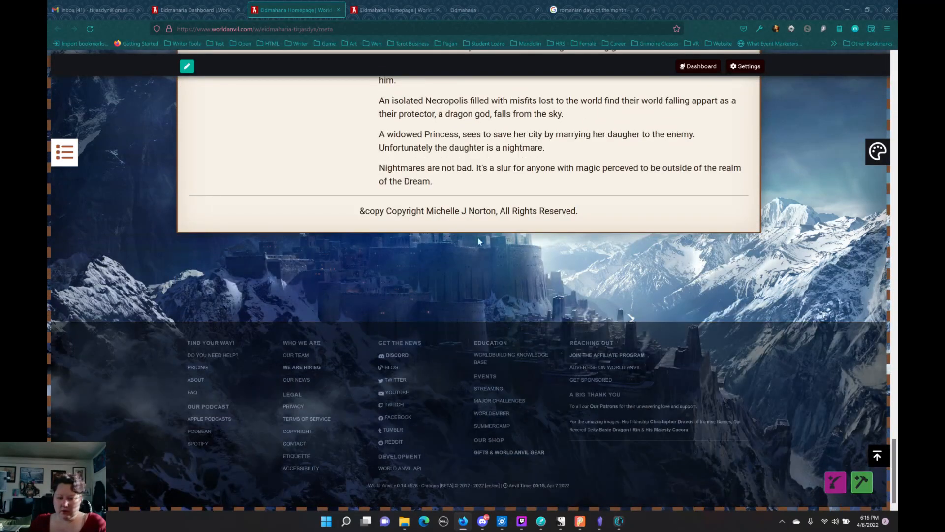
Examine the options for creating new content, the World Styling Editor and the world's map listing, closing the editor and listing again.
left_click(862, 482)
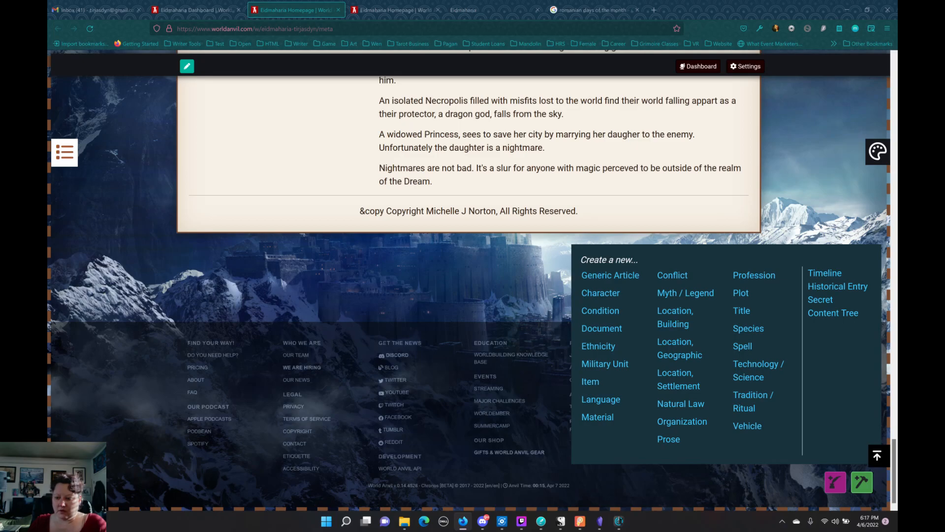
left_click(877, 151)
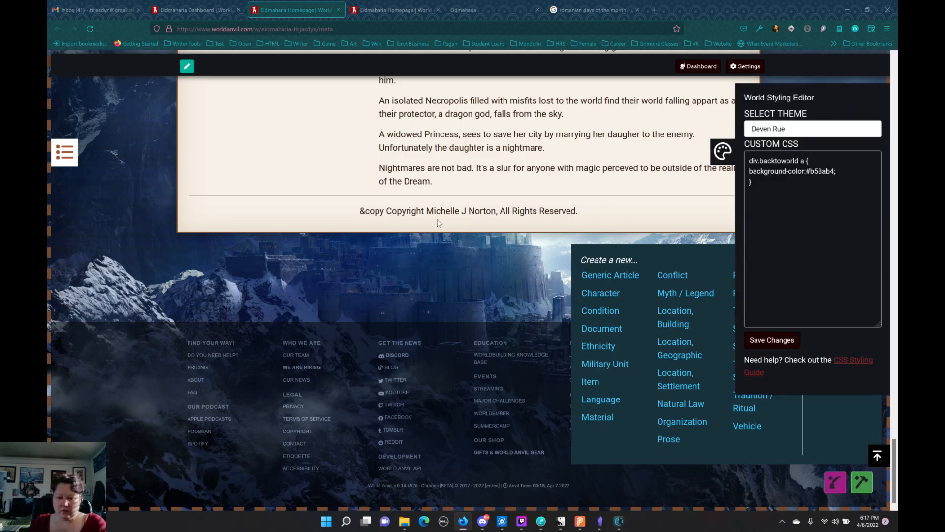
left_click(65, 153)
scroll(173, 215, "down", 5)
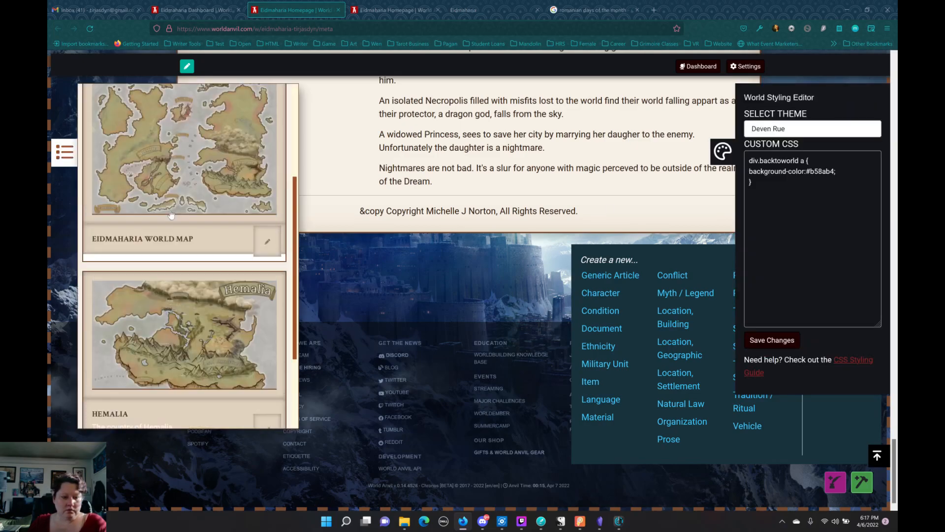
left_click(62, 152)
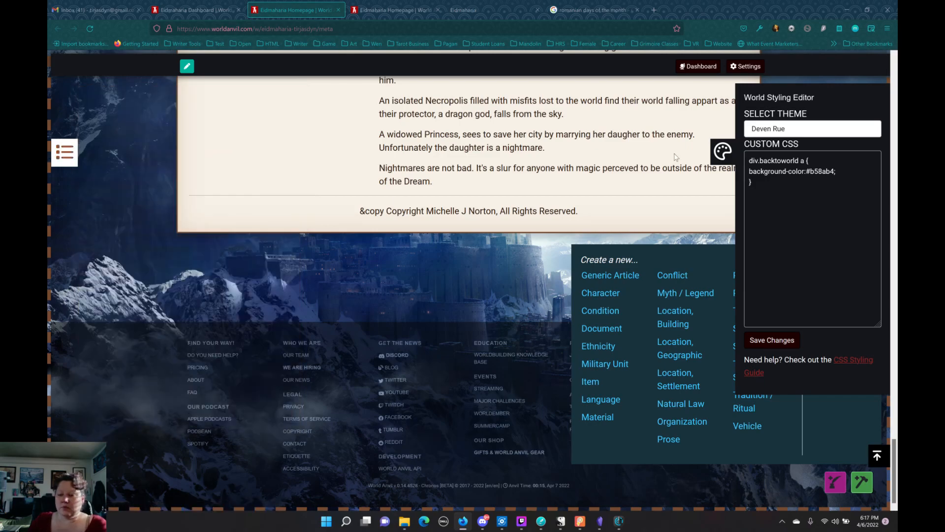
left_click(721, 151)
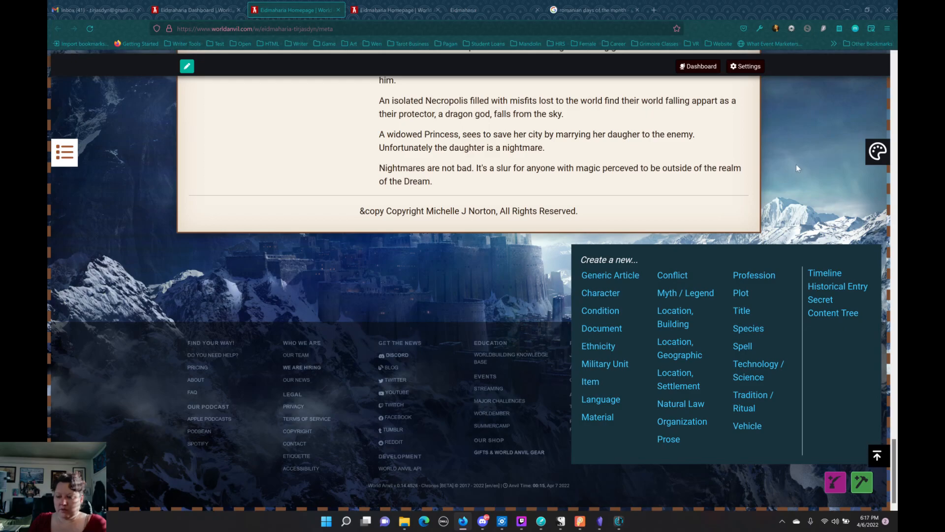
Look back over the world meta from the Drama section up to the page header.
scroll(811, 190, "up", 15)
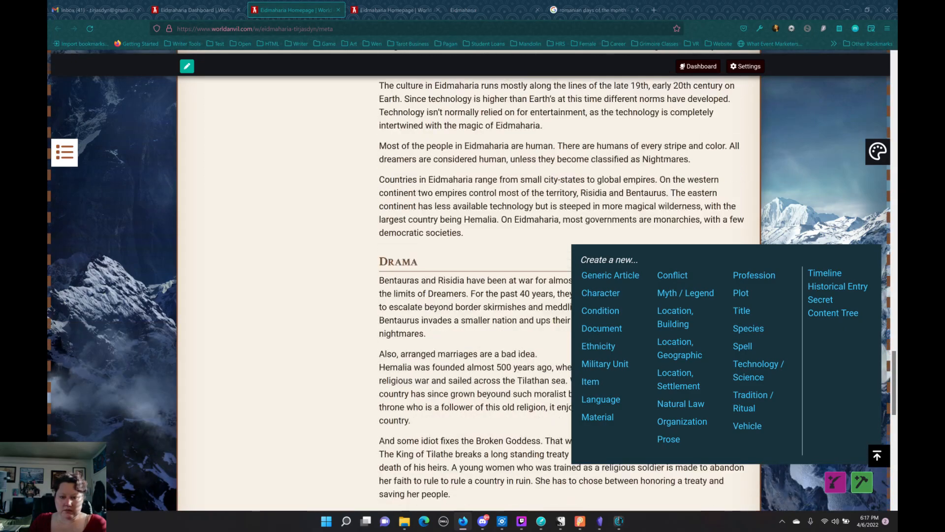
scroll(468, 295, "up", 9)
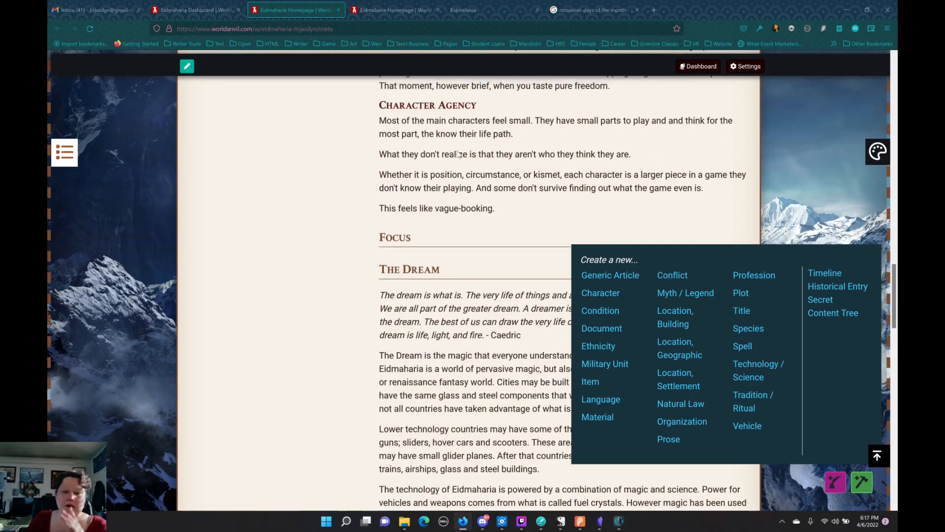
scroll(392, 58, "up", 9)
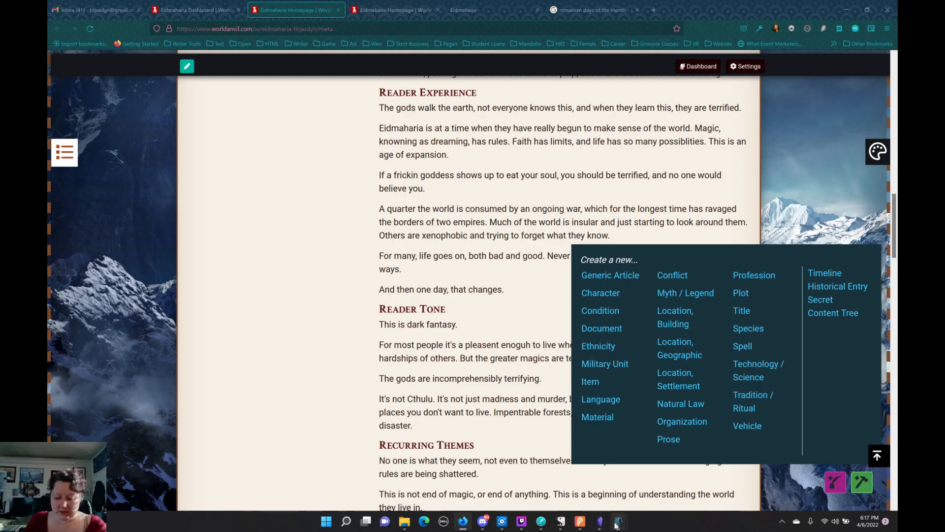
mouse_move(619, 521)
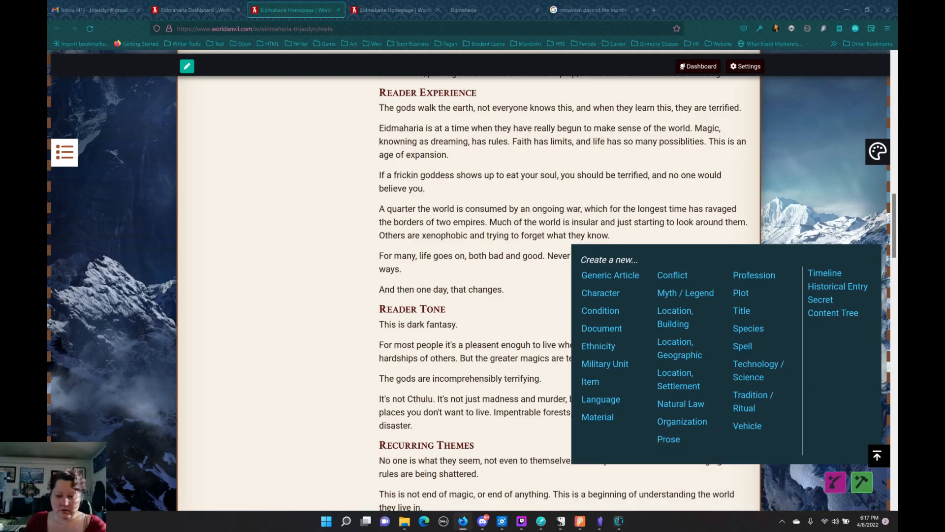
scroll(468, 323, "up", 10)
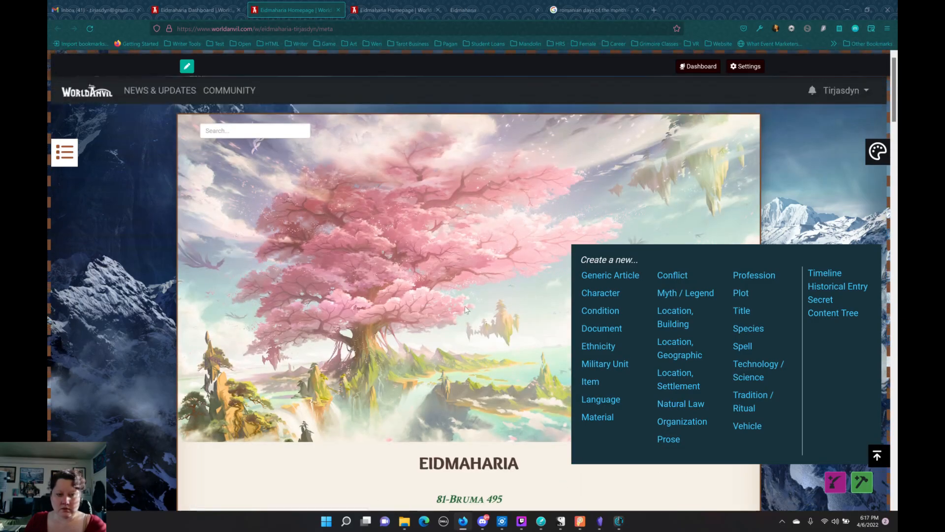
Return to the Eidmaharia dashboard, and switch the stream to the Be Right Back scene in Twitch Studio.
left_click(198, 12)
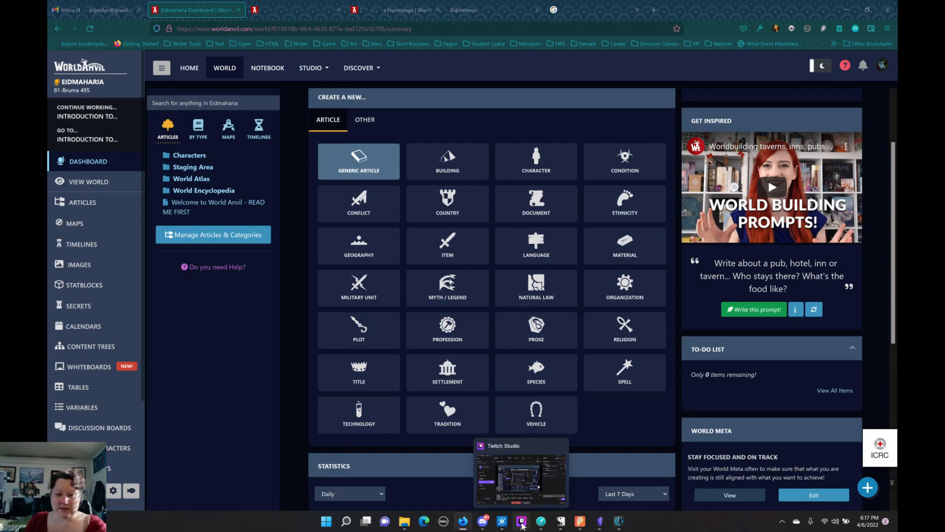
left_click(522, 523)
left_click(226, 233)
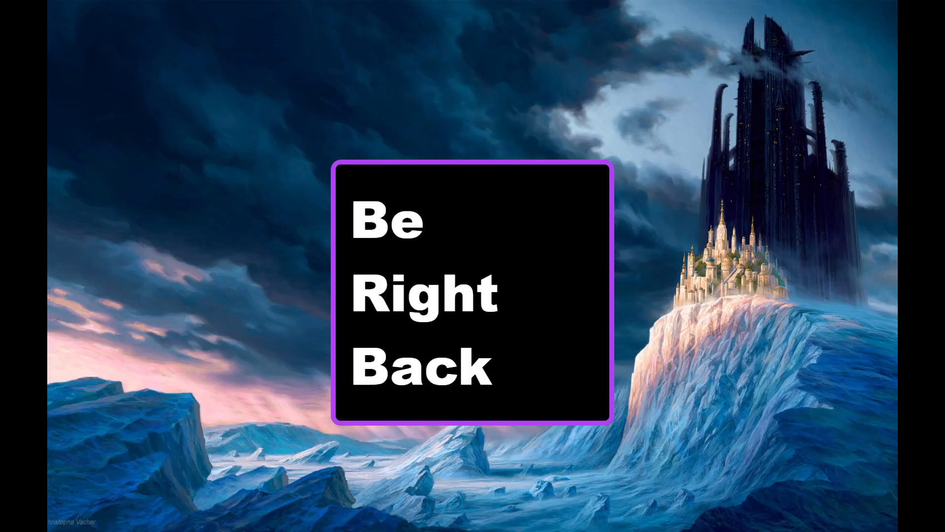
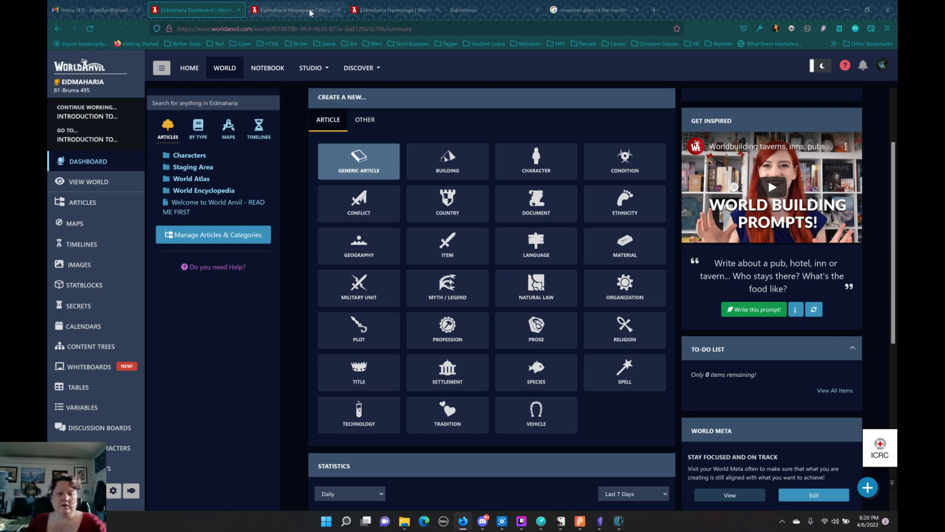
Revisit the beginning of the world meta page and return to the Eidmaharia dashboard.
left_click(311, 12)
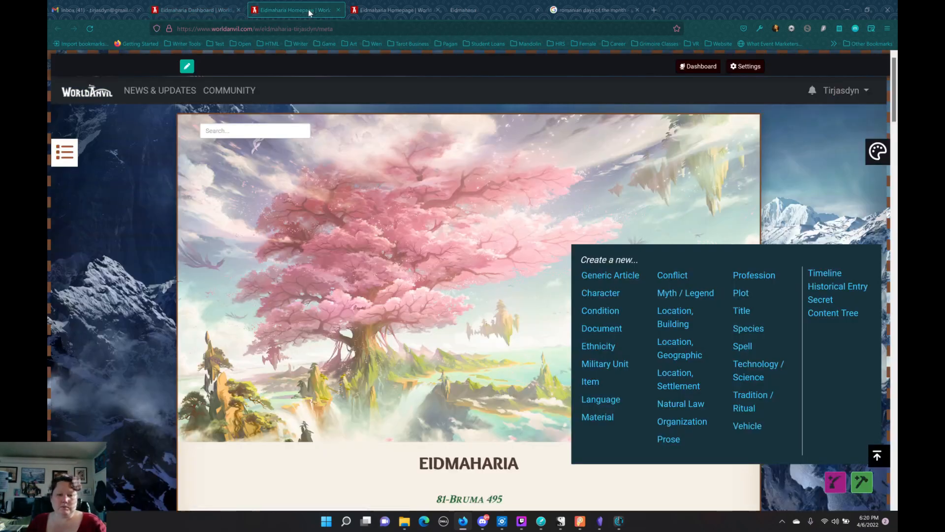
scroll(417, 197, "down", 1)
scroll(360, 153, "down", 2)
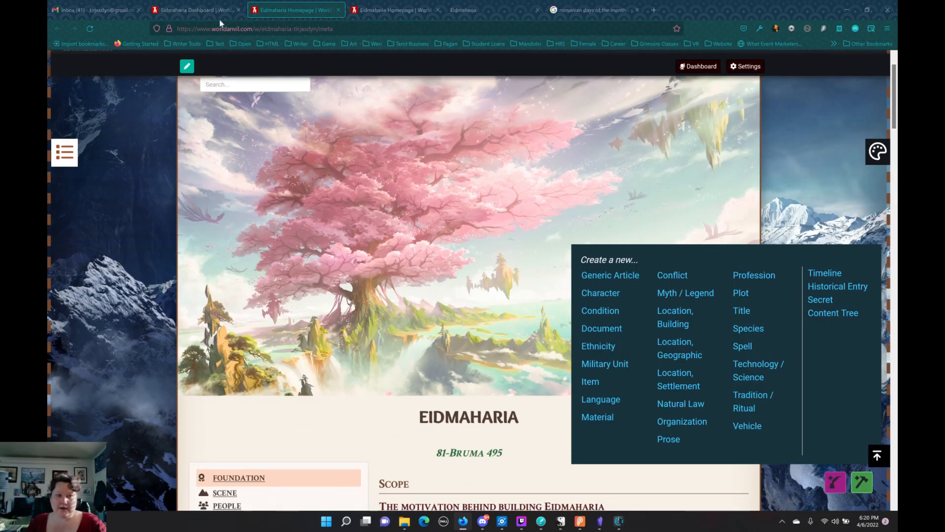
left_click(209, 12)
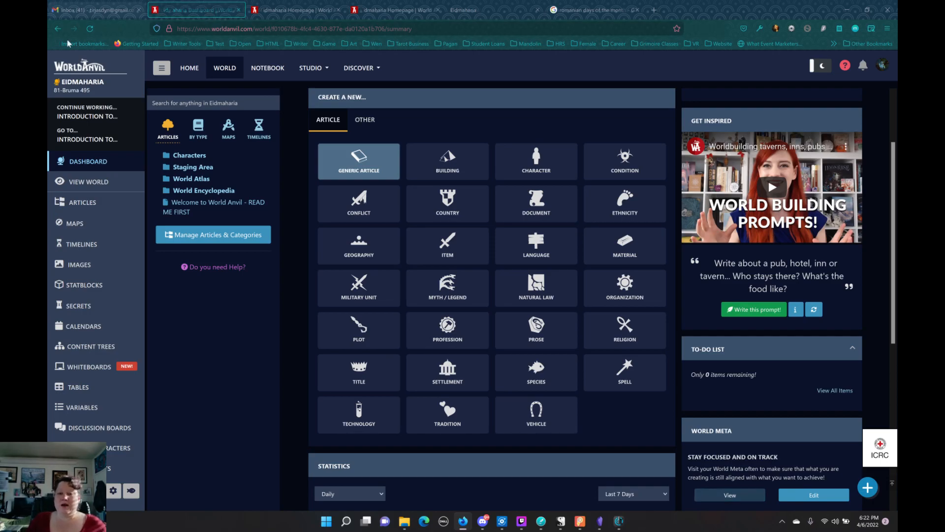
Search the web for "worldbuilding leviathan" in a new tab and open KittySpace's World-Building Leviathan page.
left_click(654, 10)
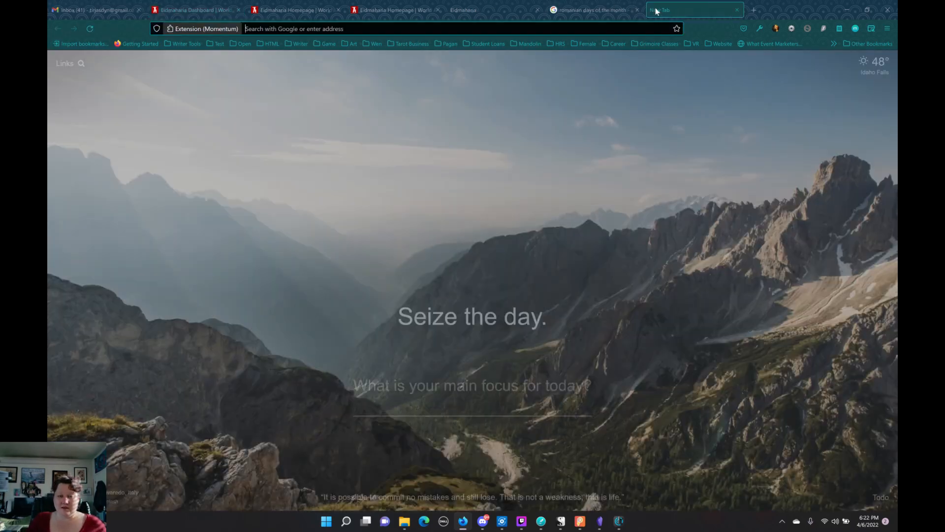
type("wor")
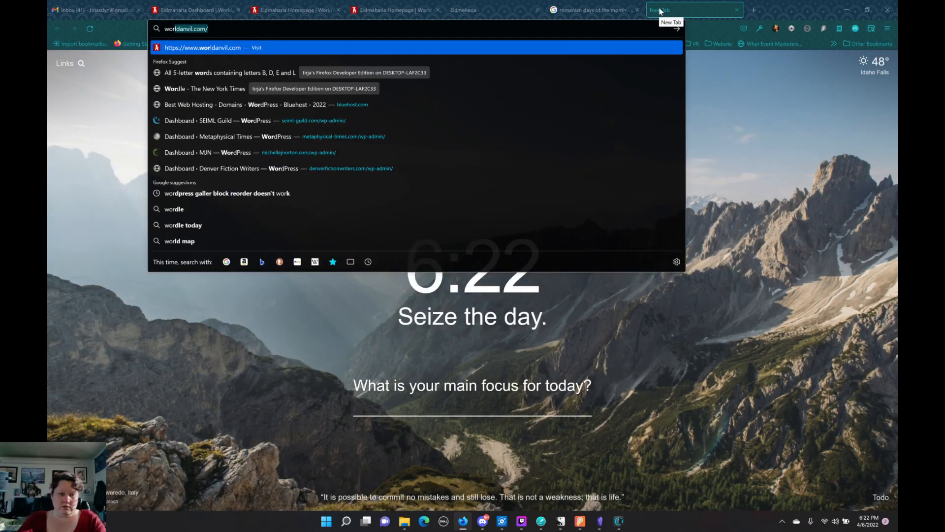
type("ldb")
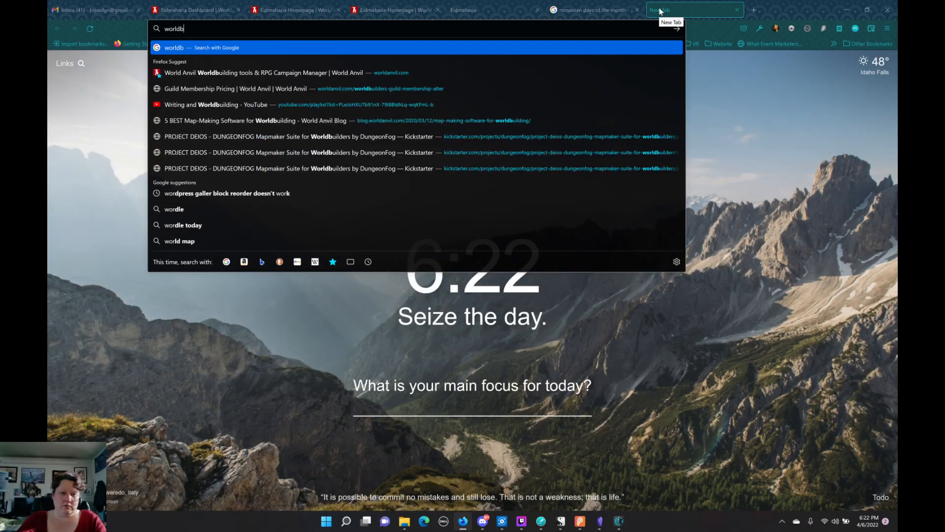
type("uilding leviathan")
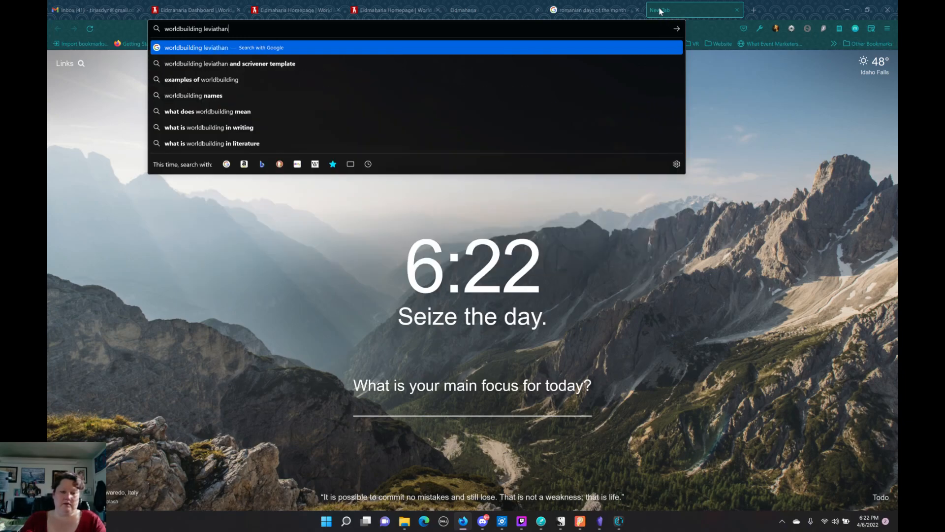
key("Return")
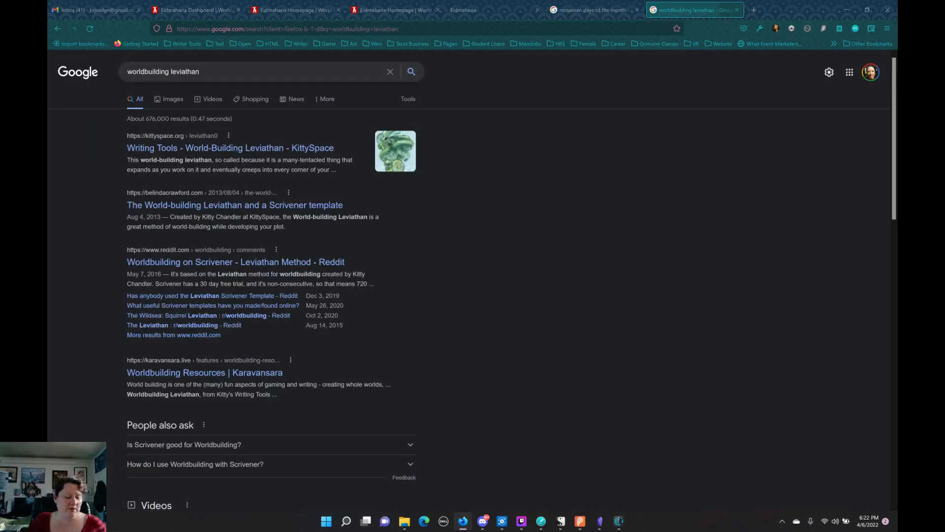
left_click(294, 148)
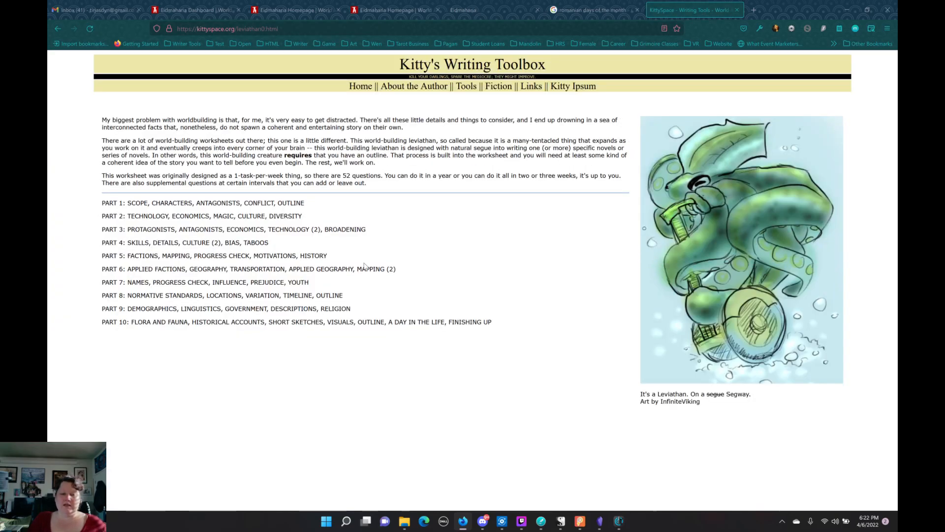
Open Part 7 of the Leviathan worksheet and look through tasks 31 to 35, from naming everything to the characters' youth.
left_click(223, 283)
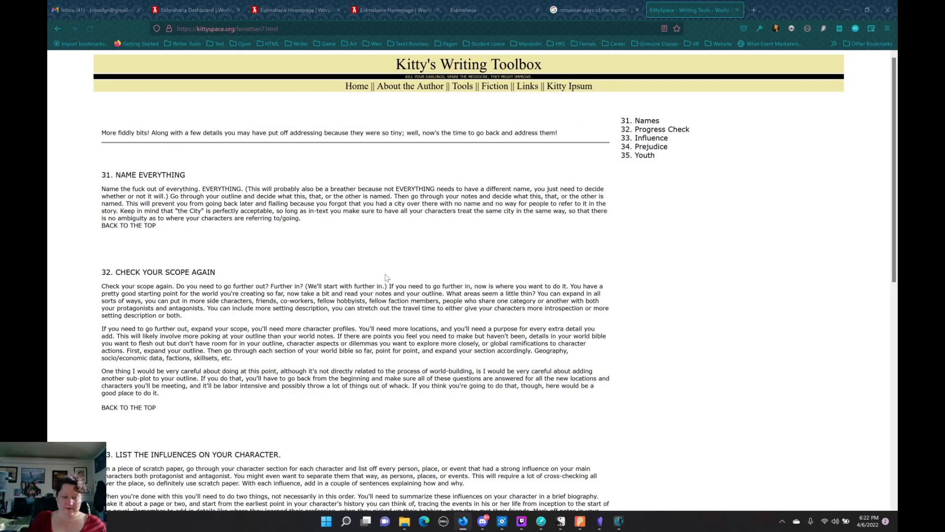
scroll(386, 277, "down", 5)
scroll(387, 277, "down", 1)
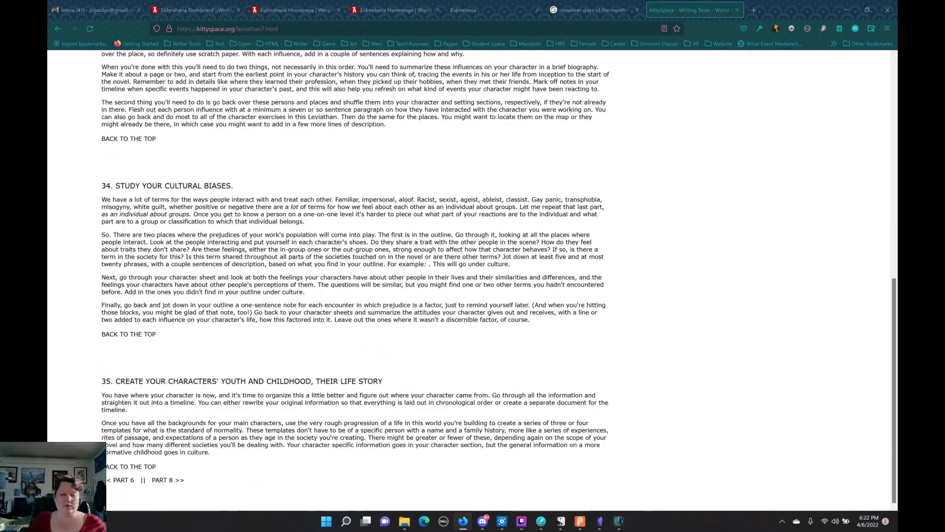
scroll(401, 248, "up", 6)
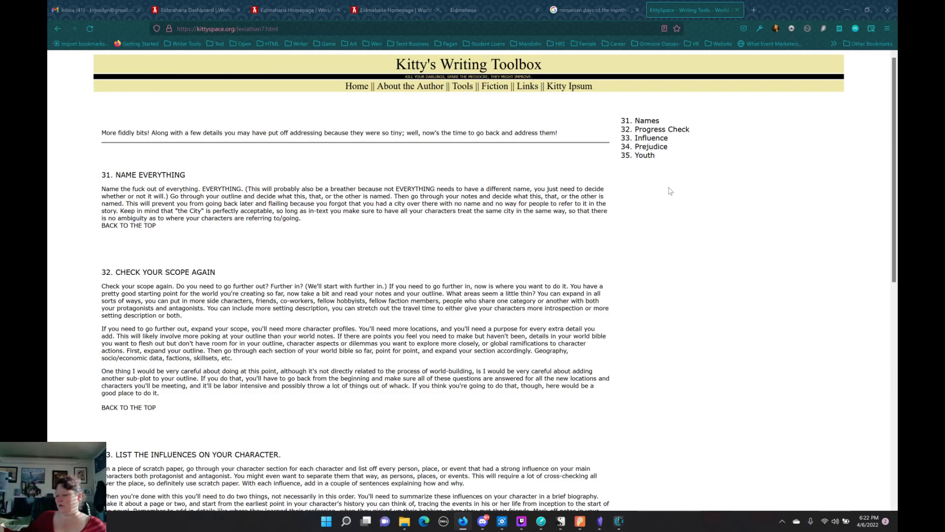
Close the Leviathan worksheet and read through Eidmaharia's world meta page, from the scope section to the end of the drama section.
left_click(737, 10)
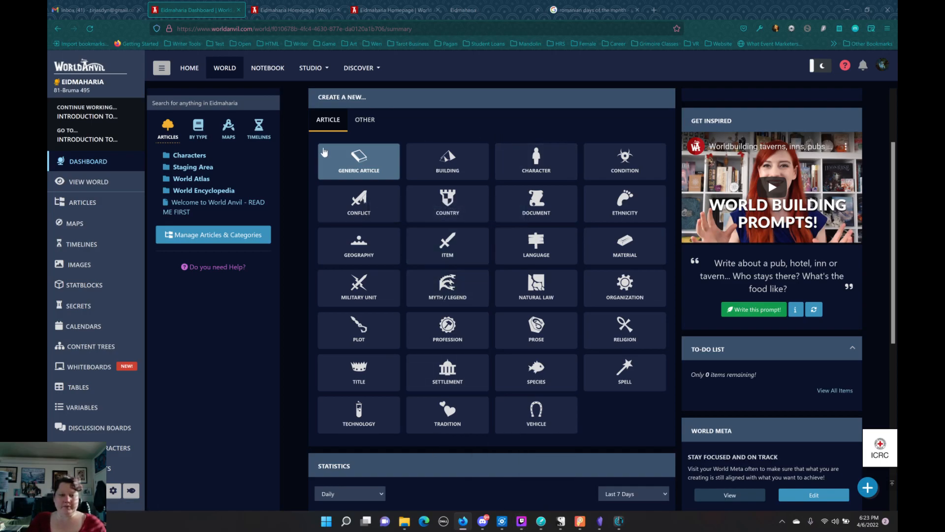
left_click(278, 18)
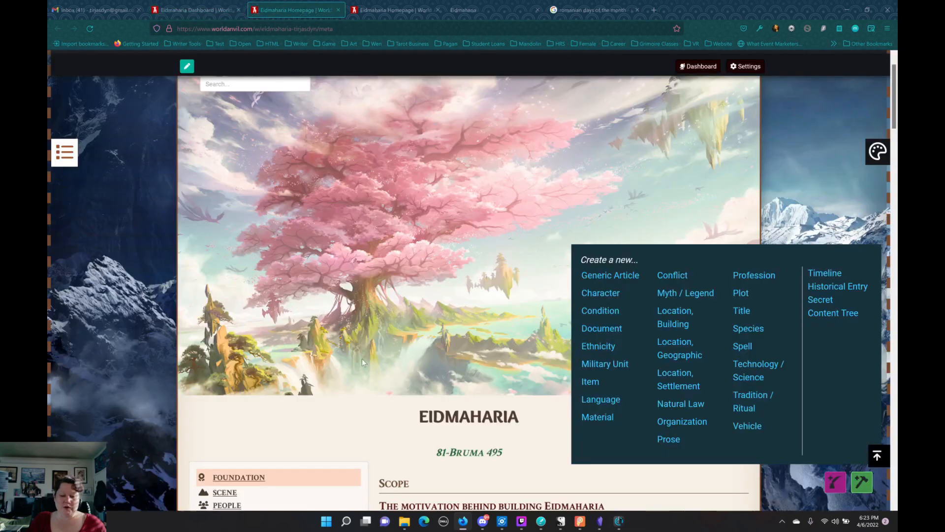
scroll(364, 353, "down", 10)
scroll(367, 354, "down", 2)
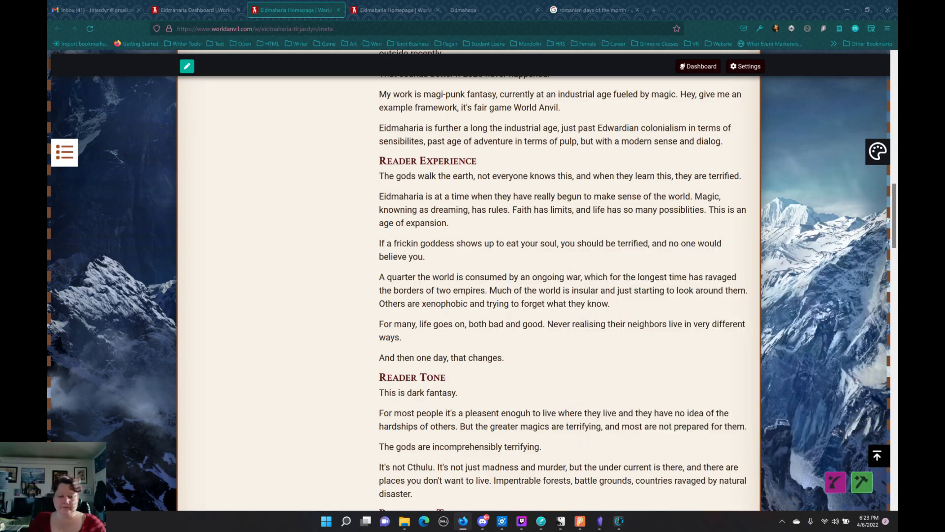
scroll(619, 346, "up", 8)
scroll(619, 346, "down", 17)
scroll(387, 324, "down", 15)
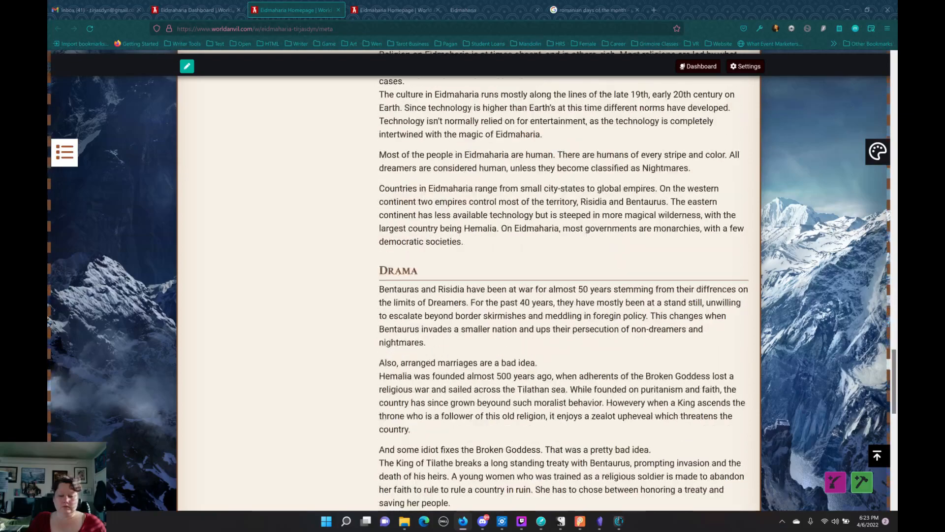
scroll(387, 324, "up", 5)
scroll(387, 324, "down", 3)
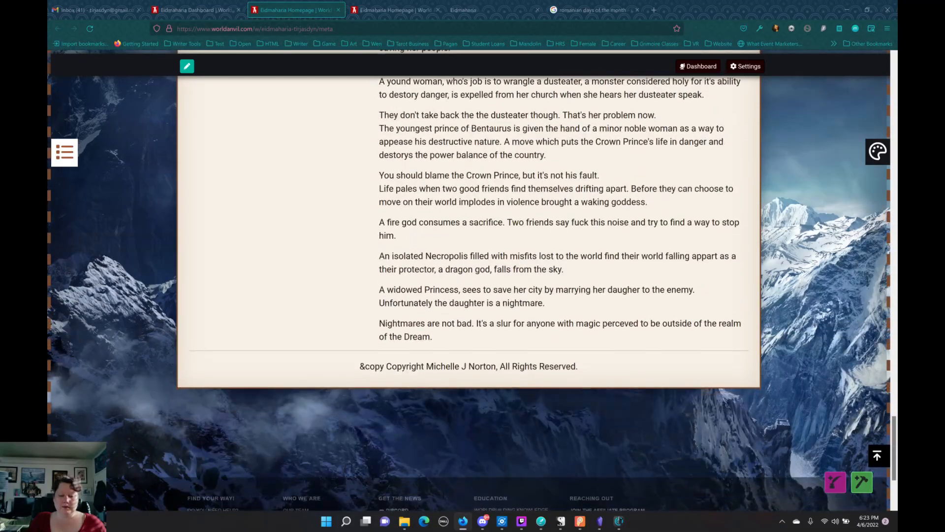
double_click(348, 371)
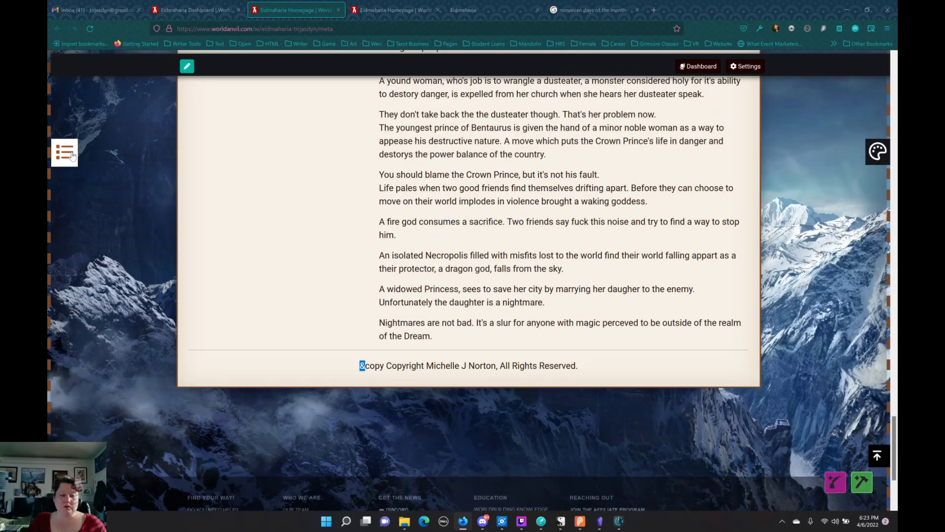
Return to the Eidmaharia dashboard and look over its world tools and article categories.
left_click(217, 12)
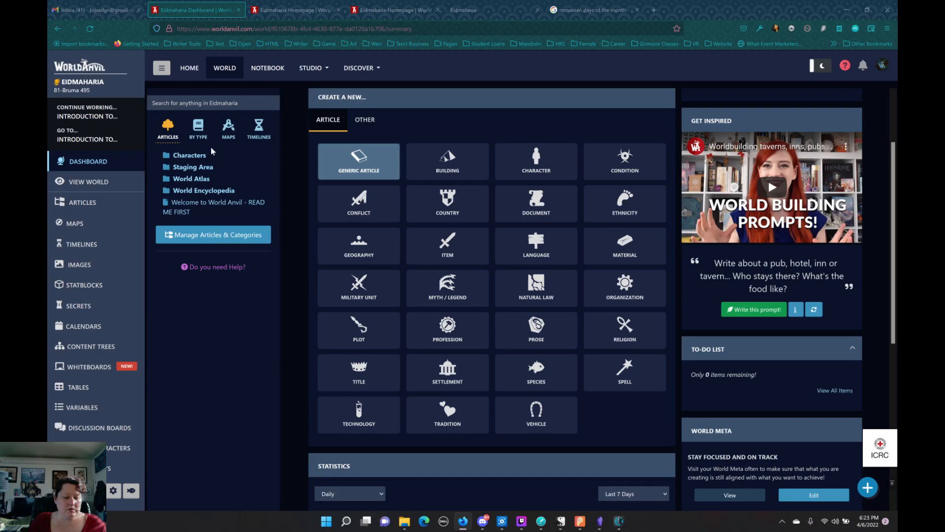
scroll(109, 372, "down", 3)
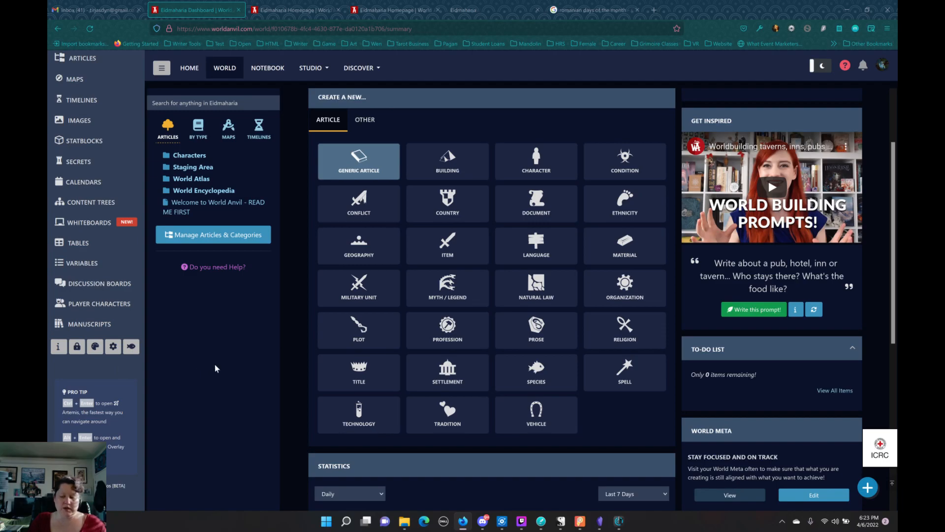
scroll(792, 202, "up", 2)
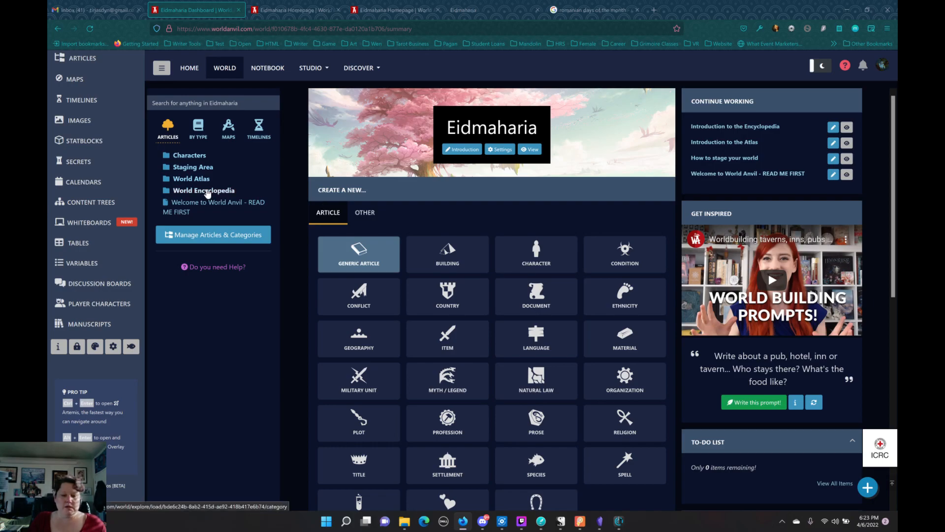
Search the web in a new tab for "cliamate and seasons go in the a world atlas?", look through the results and close the tab.
left_click(654, 9)
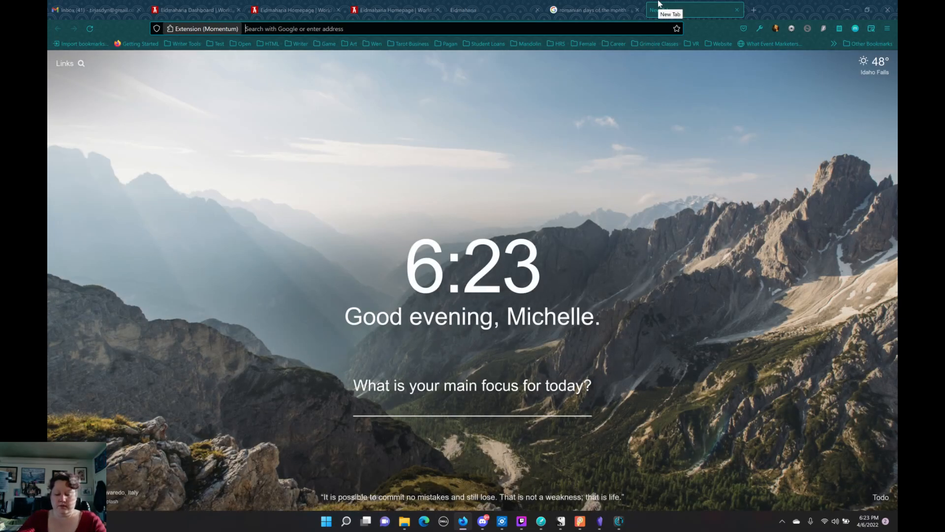
type("clia")
key("BackSpace")
type("m")
key("BackSpace")
key("BackSpace")
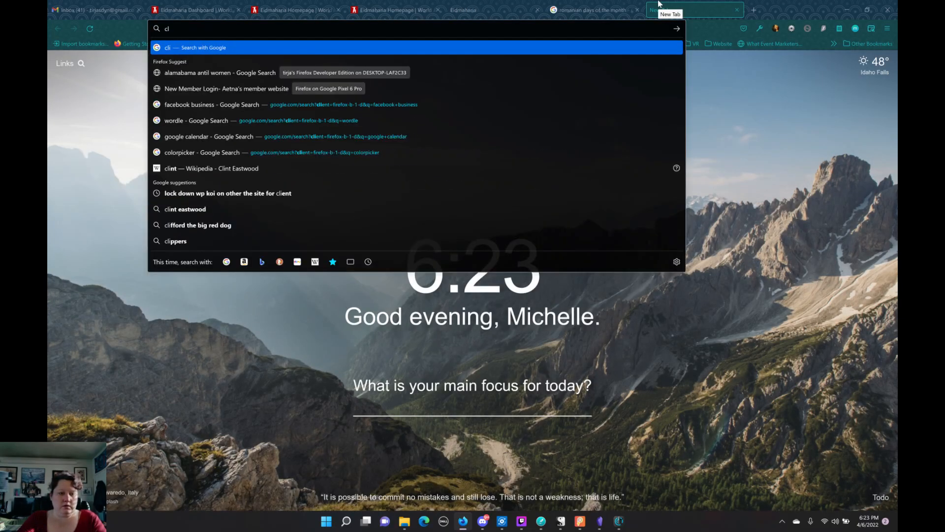
type("iama")
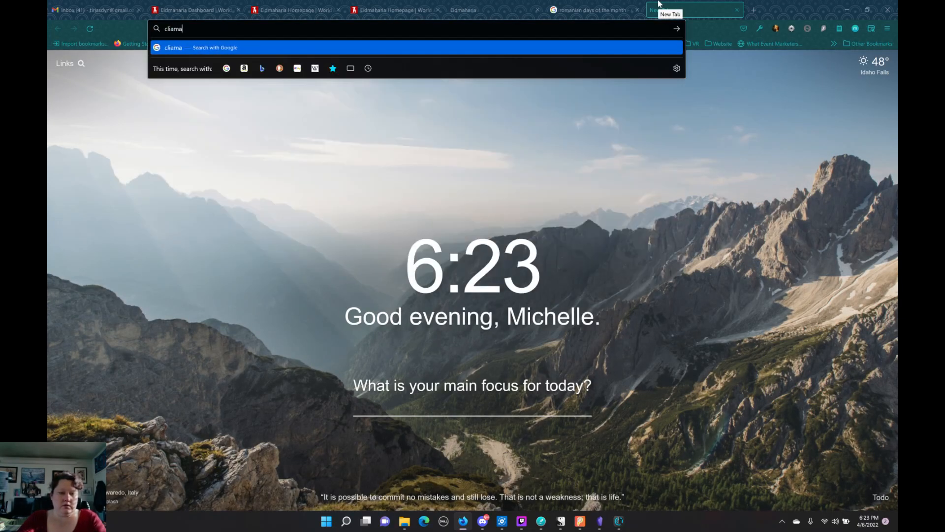
type("te and")
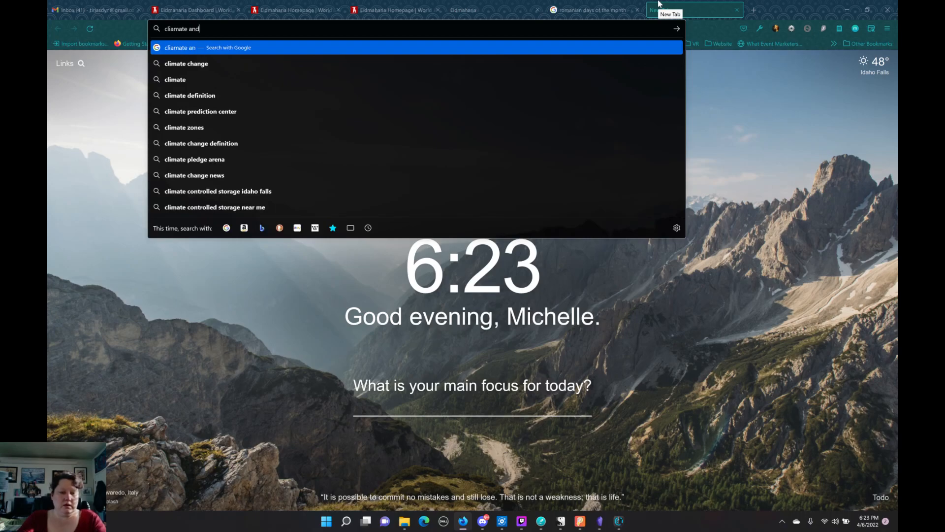
type(" seasons g")
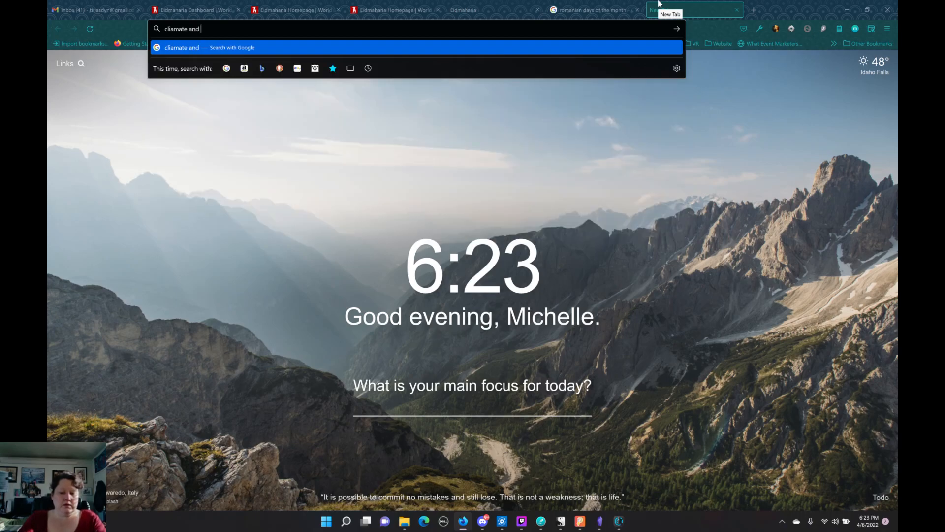
type("o in ")
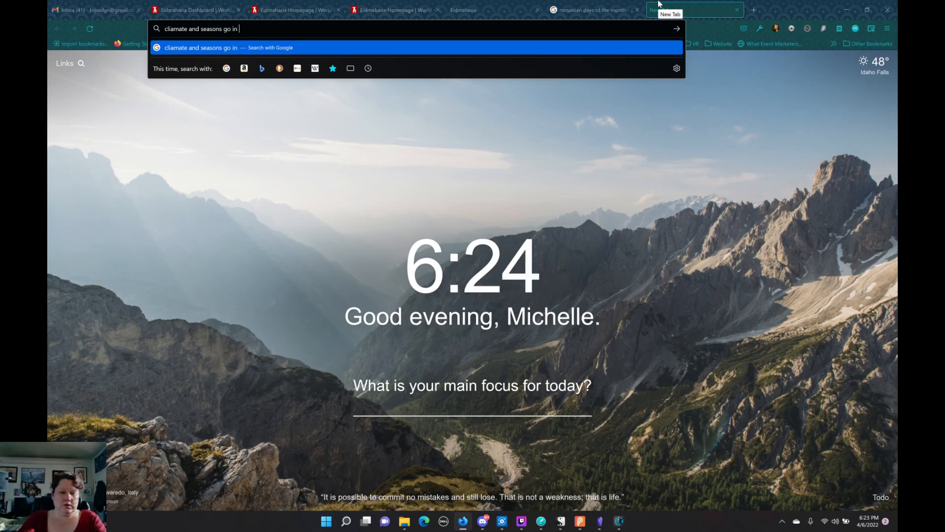
type("the a world at")
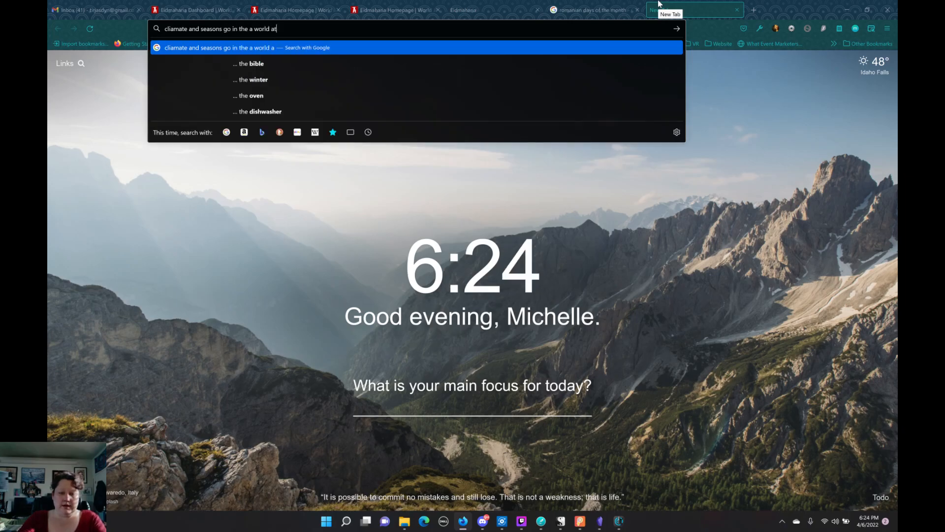
type("las?")
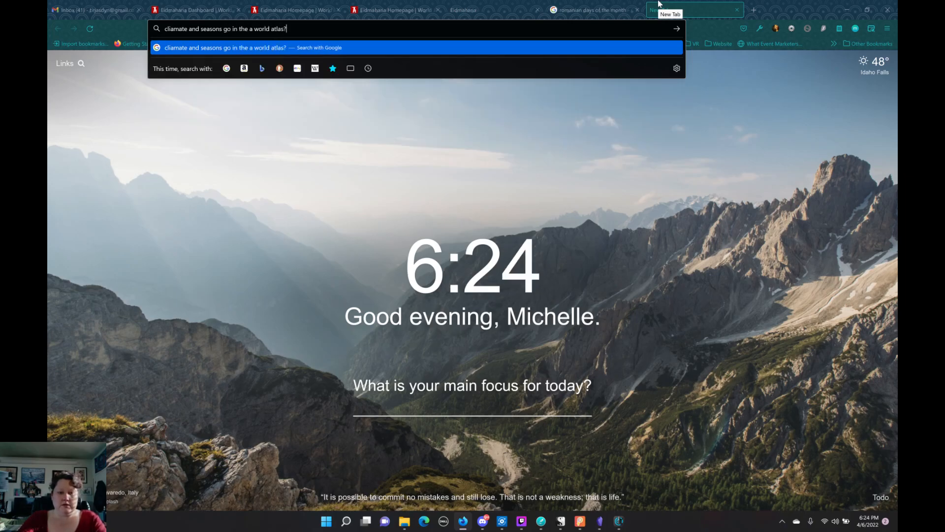
key("Return")
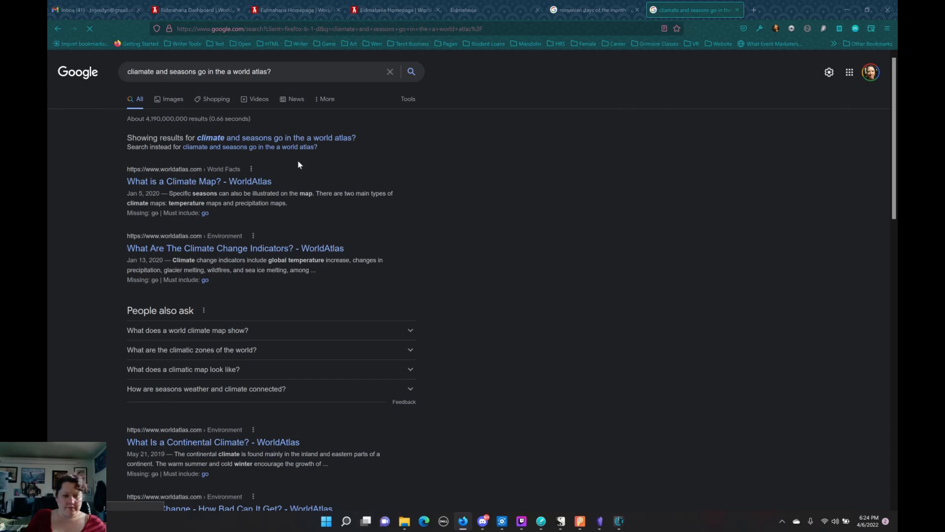
scroll(295, 151, "down", 5)
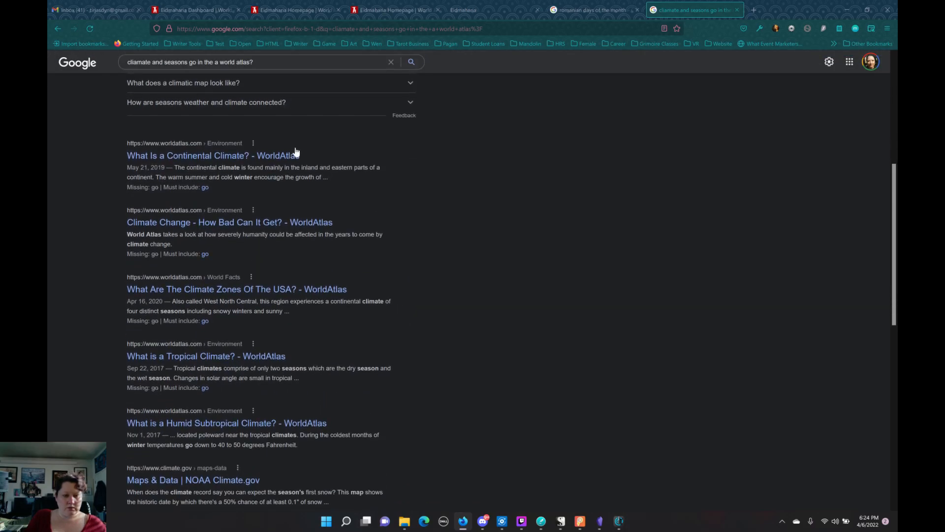
scroll(295, 148, "down", 5)
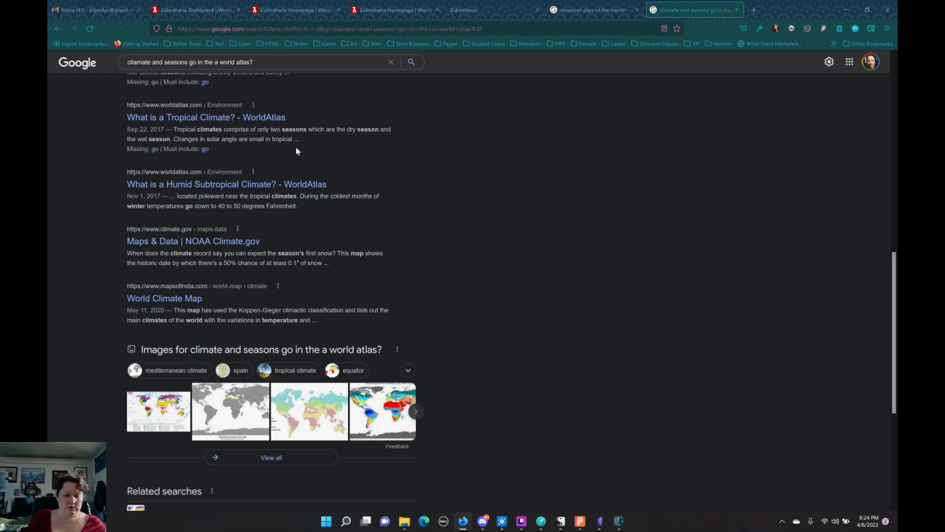
left_click(738, 11)
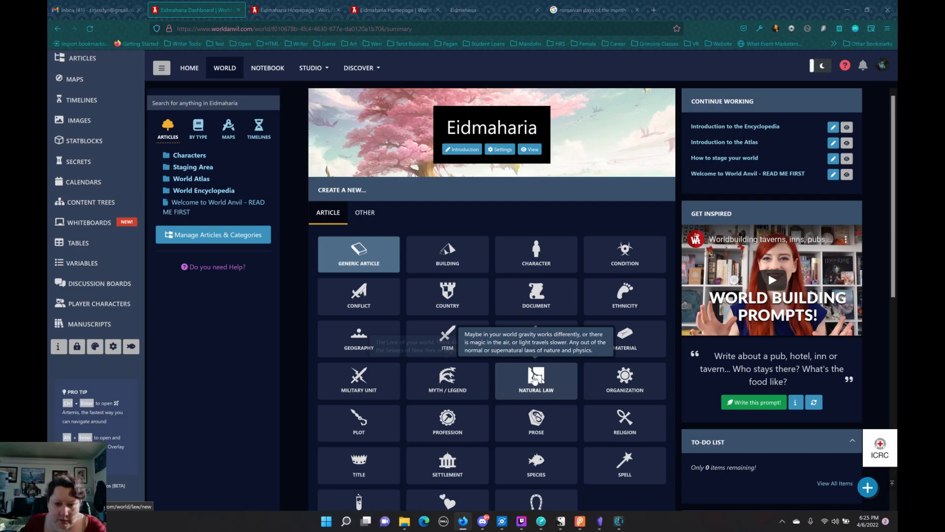
Create a new Natural Law article and check its basic design options before returning to its content.
scroll(534, 379, "down", 3)
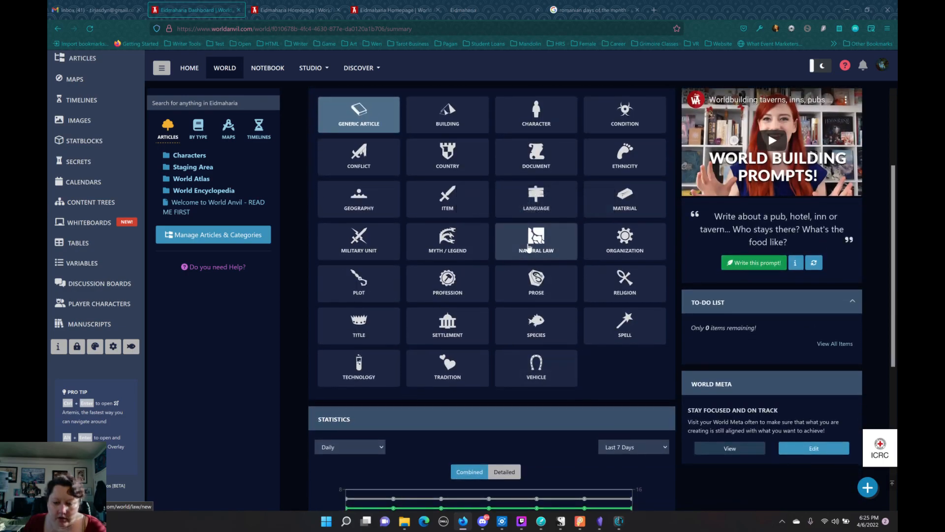
left_click(545, 252)
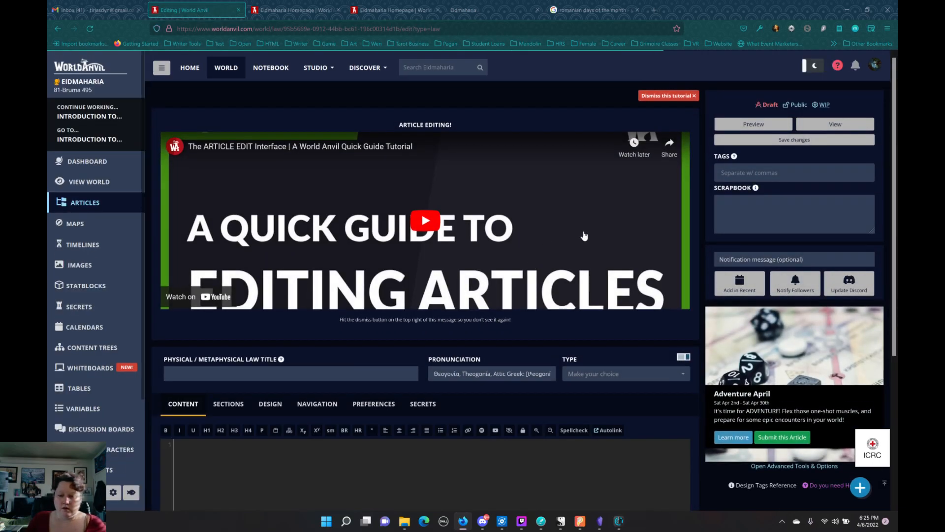
scroll(539, 264, "down", 4)
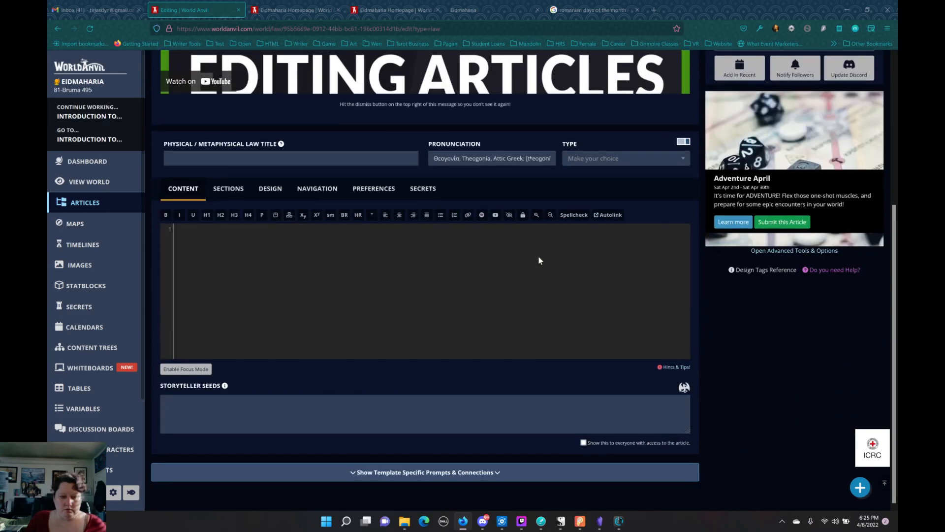
left_click(270, 189)
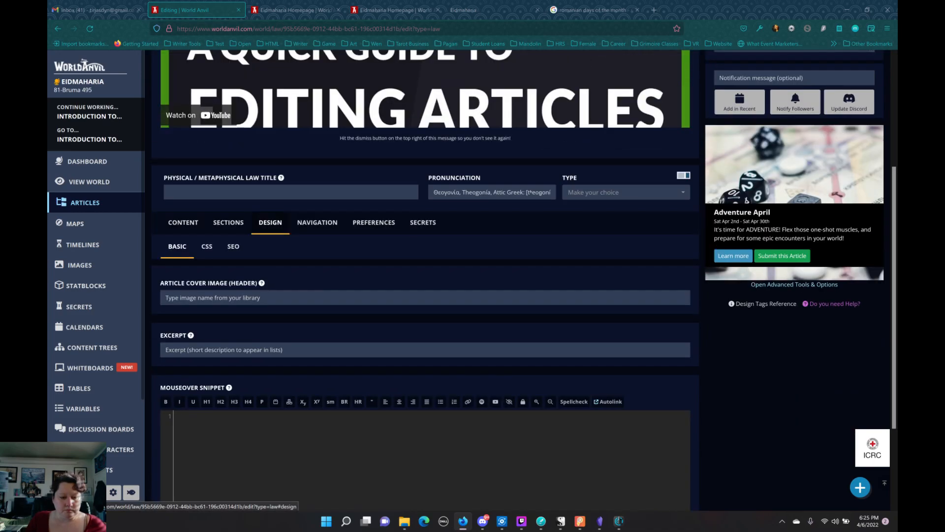
left_click(183, 222)
scroll(289, 327, "up", 3)
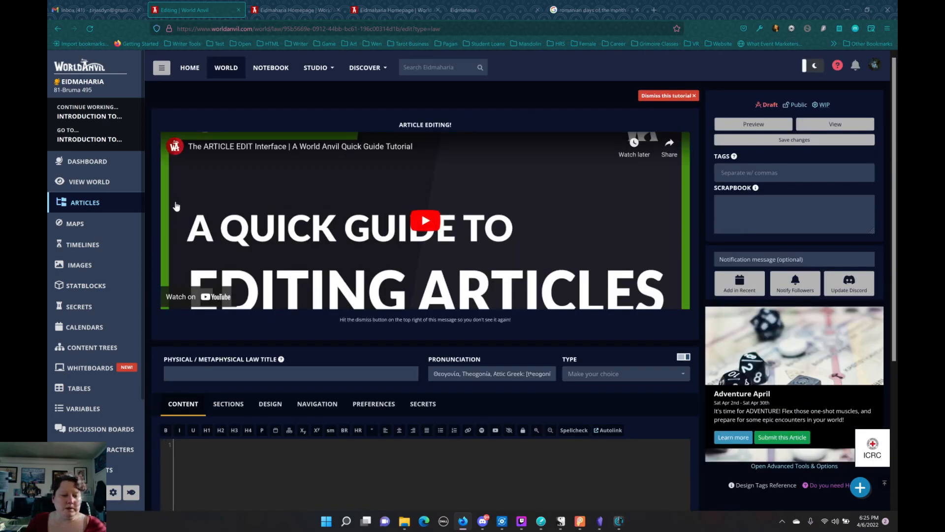
Look over the blank law article's editing fields and the world tools, and return to the Eidmaharia dashboard.
scroll(112, 336, "down", 5)
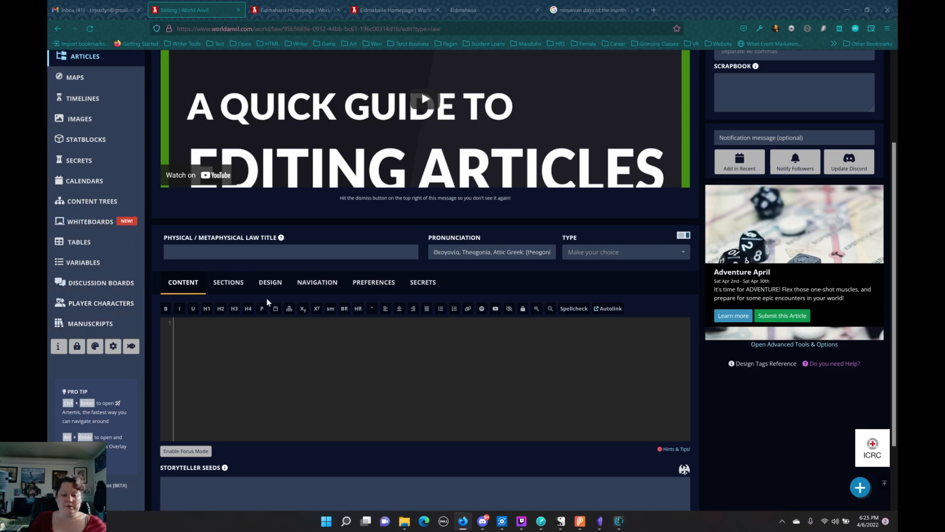
scroll(268, 302, "up", 3)
scroll(90, 310, "down", 3)
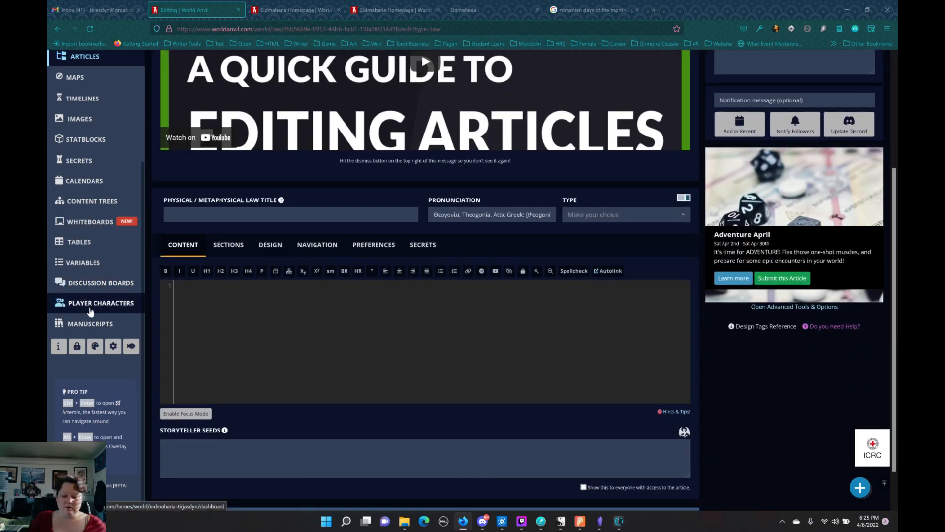
scroll(199, 287, "down", 1)
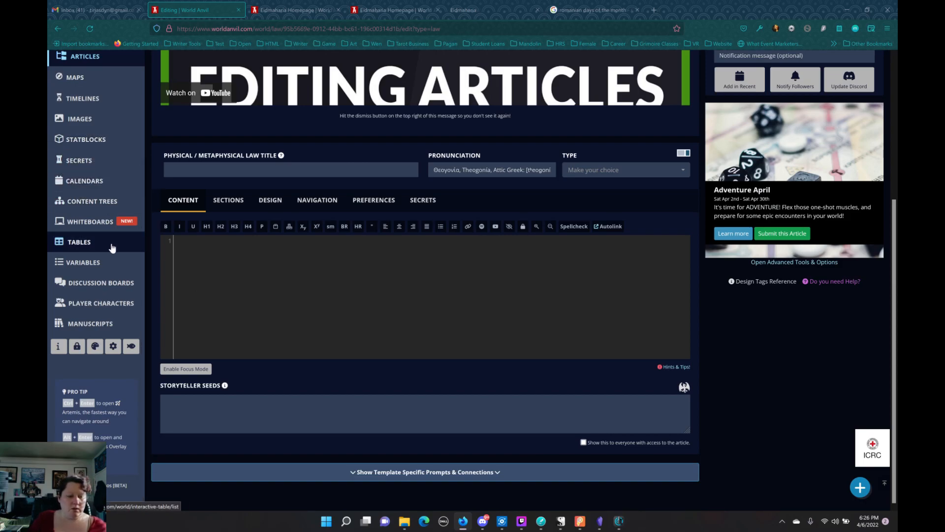
scroll(105, 173, "up", 3)
scroll(112, 148, "up", 5)
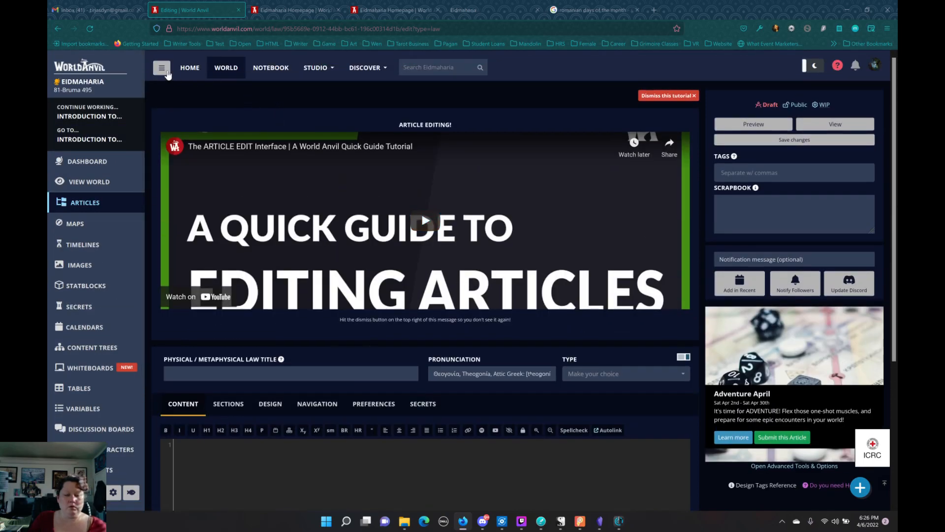
left_click(164, 72)
left_click(65, 68)
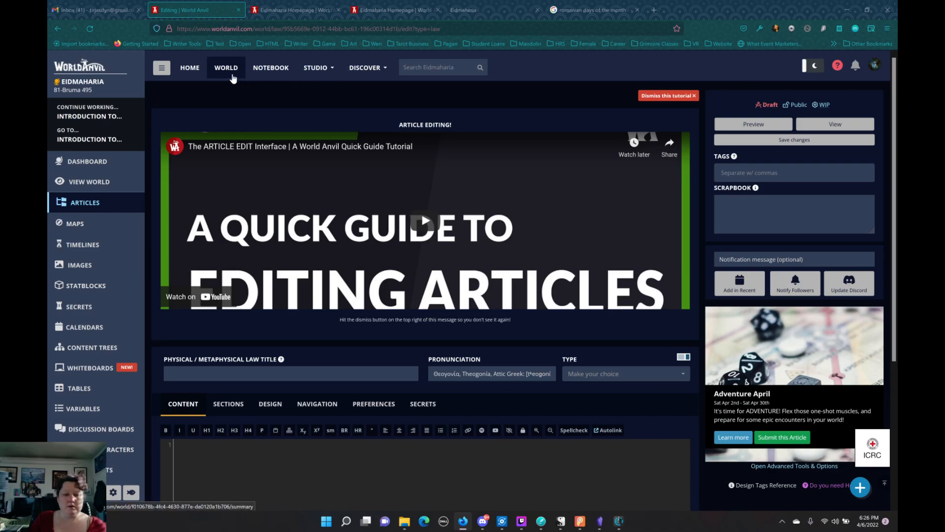
left_click(234, 78)
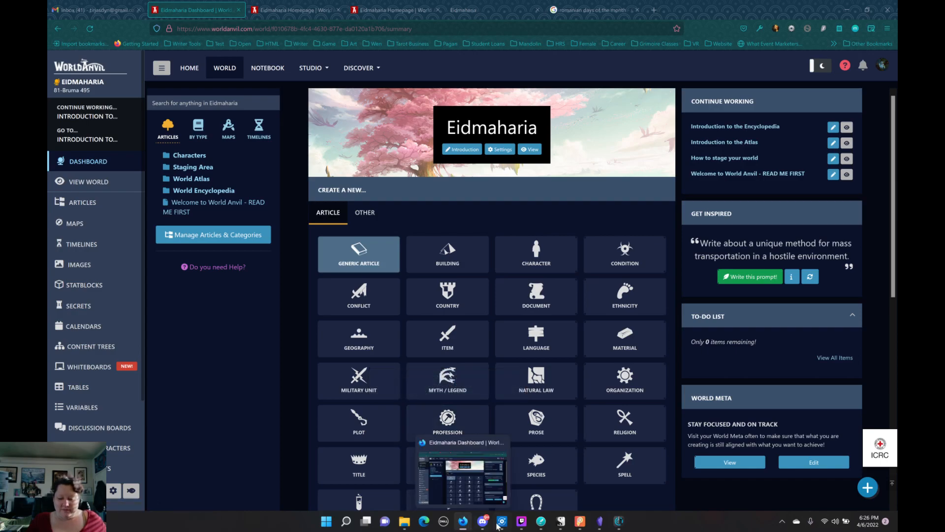
Switch to Twitch Studio and change the stream from the Desktop scene to Be Right Back.
mouse_move(594, 526)
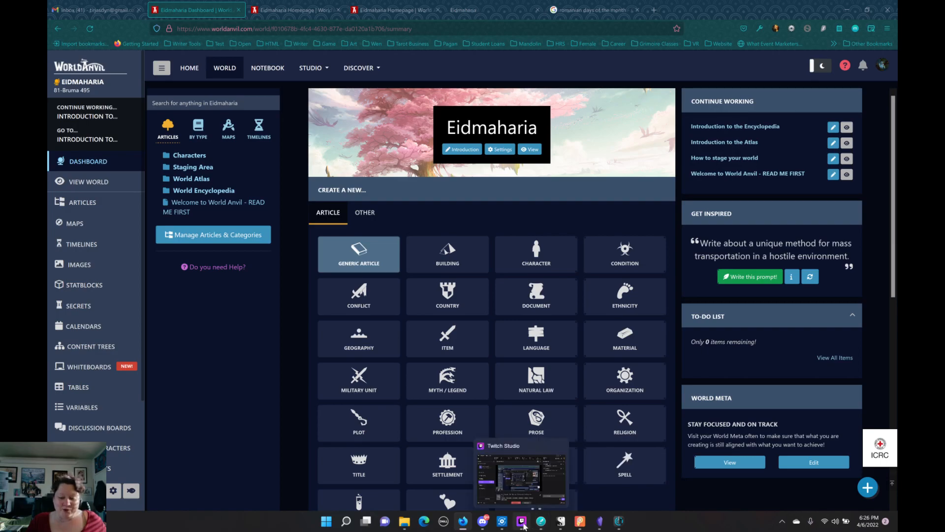
left_click(522, 524)
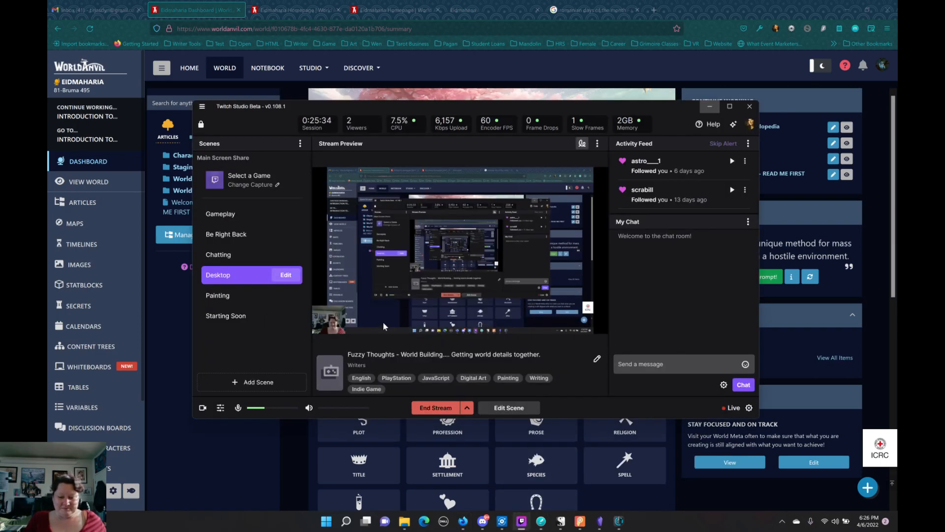
left_click(239, 237)
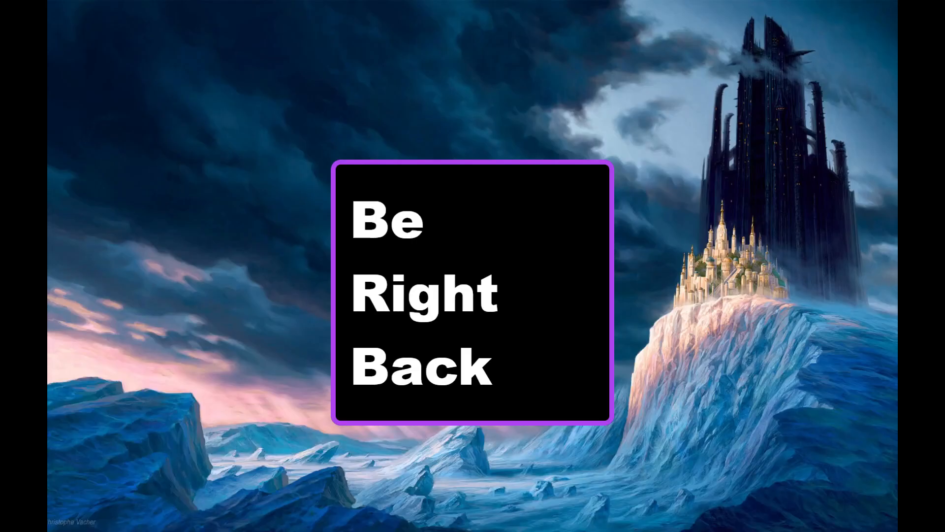
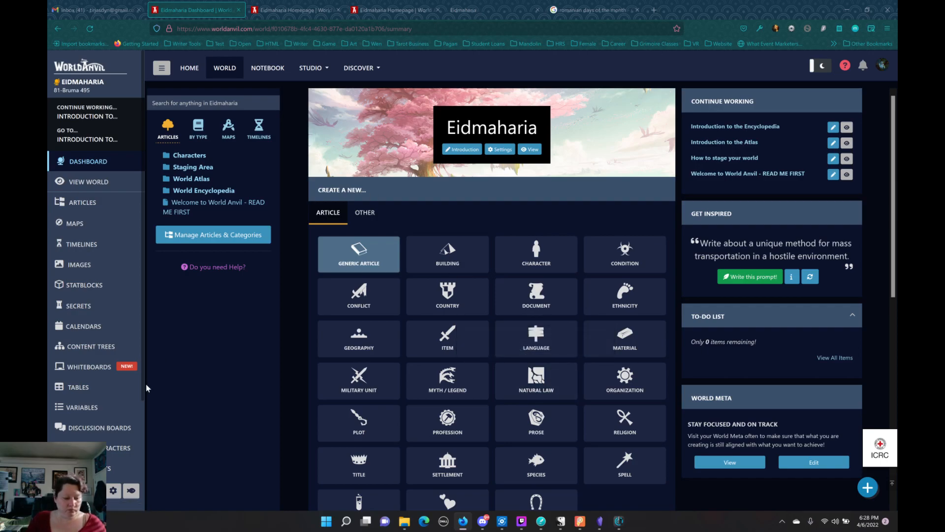
Open Eidmaharia's world configuration and review the basic settings, including the world introduction and the World Widgets codes.
left_click(107, 401)
scroll(109, 427, "down", 2)
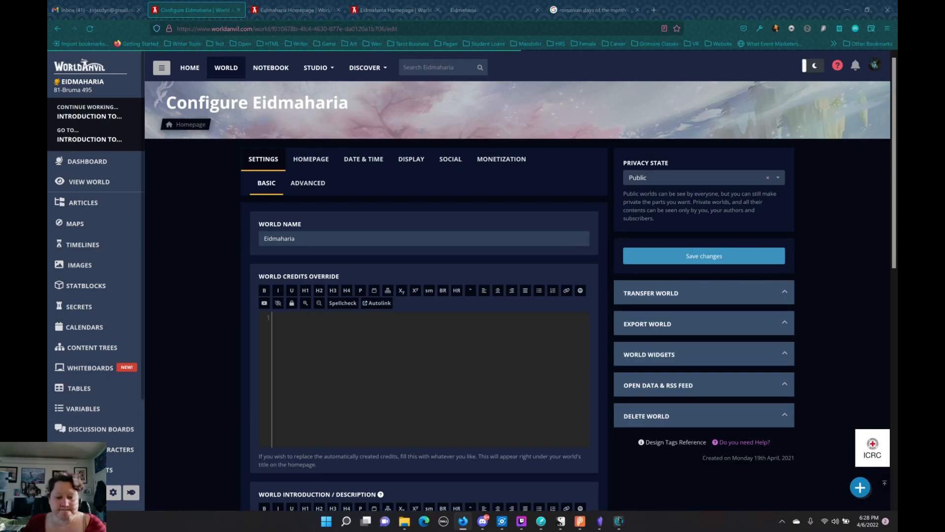
scroll(382, 235, "down", 10)
scroll(394, 238, "up", 8)
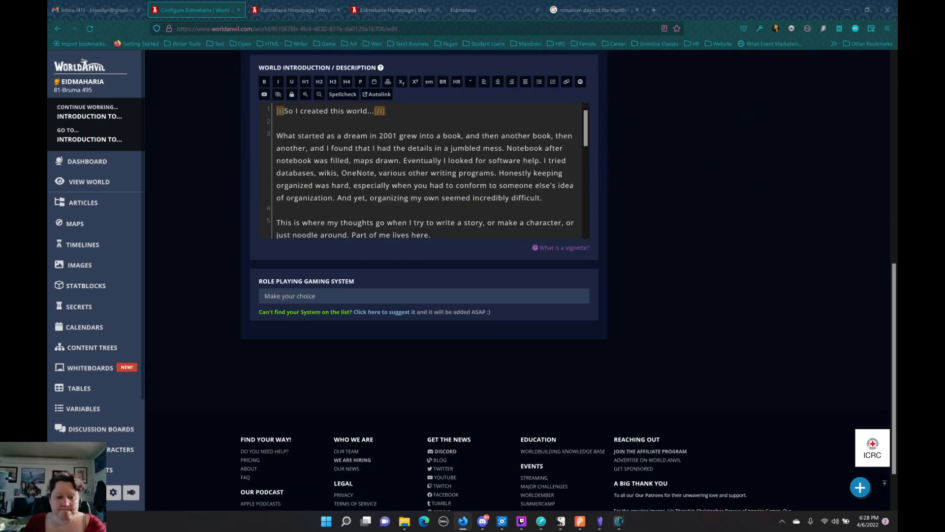
scroll(394, 234, "up", 2)
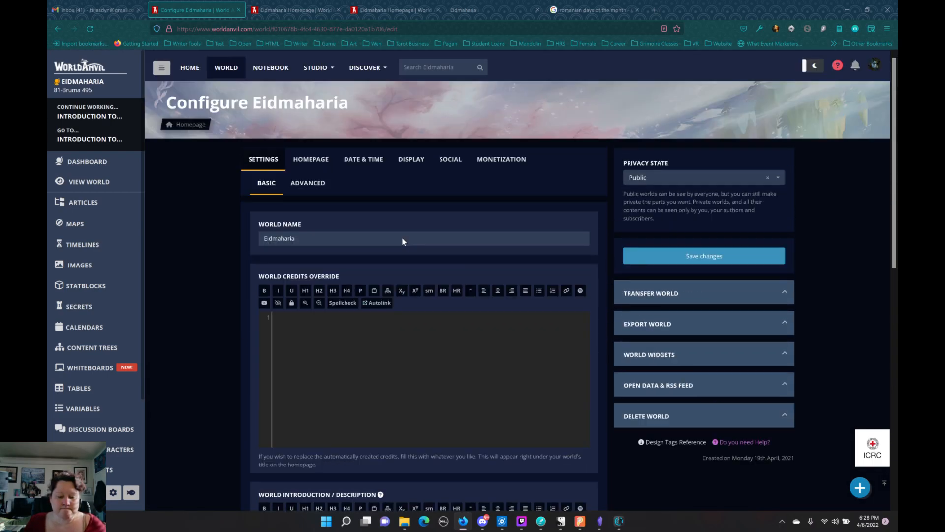
scroll(404, 236, "down", 4)
scroll(414, 238, "up", 4)
scroll(415, 238, "up", 1)
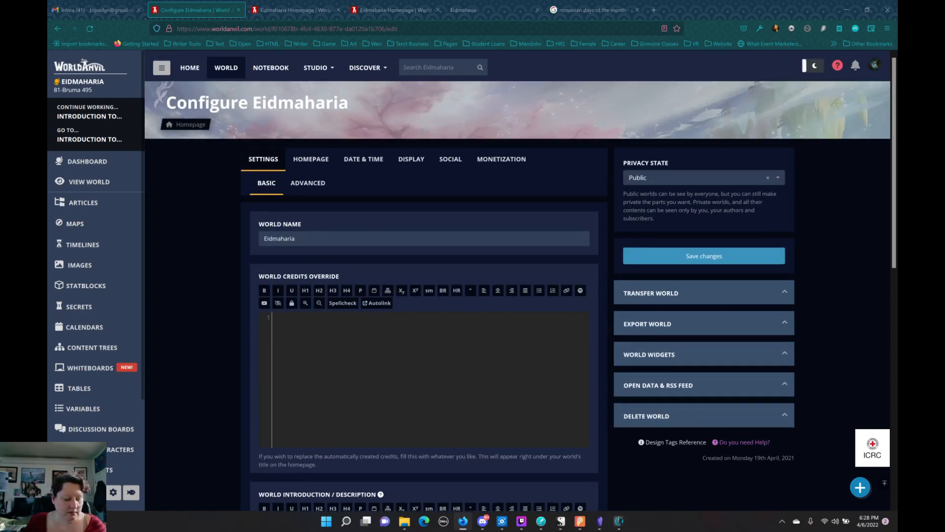
scroll(418, 245, "down", 3)
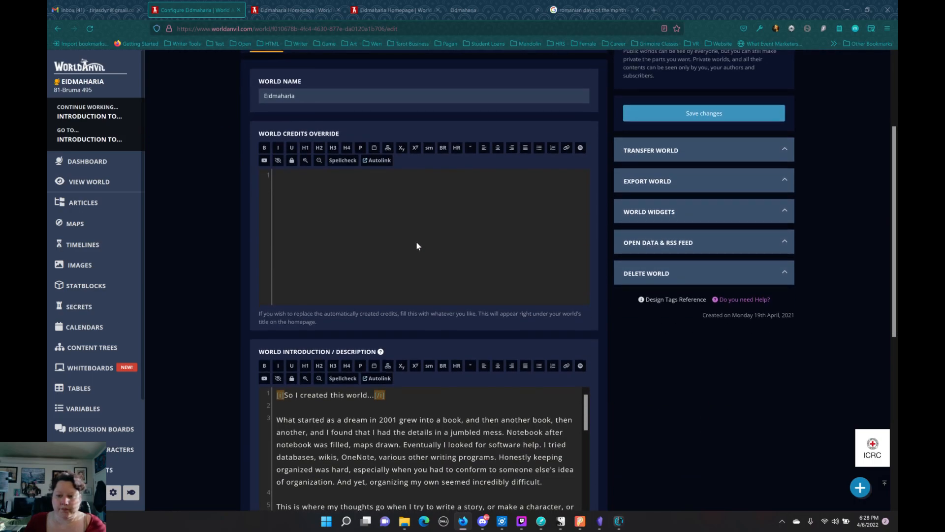
left_click(663, 216)
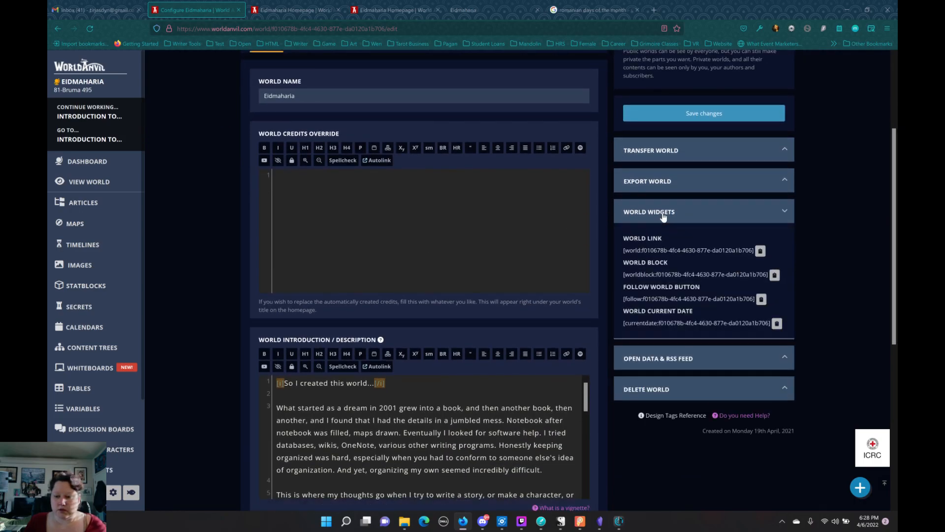
left_click(663, 217)
scroll(392, 209, "up", 3)
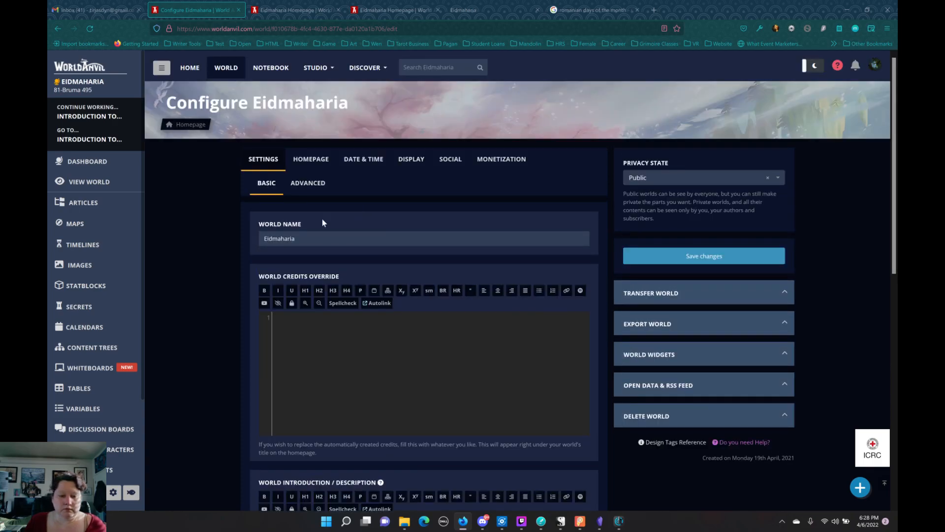
Review the world's advanced settings, from language, genres and tags down to the forced article privacy option.
left_click(315, 184)
scroll(379, 184, "down", 5)
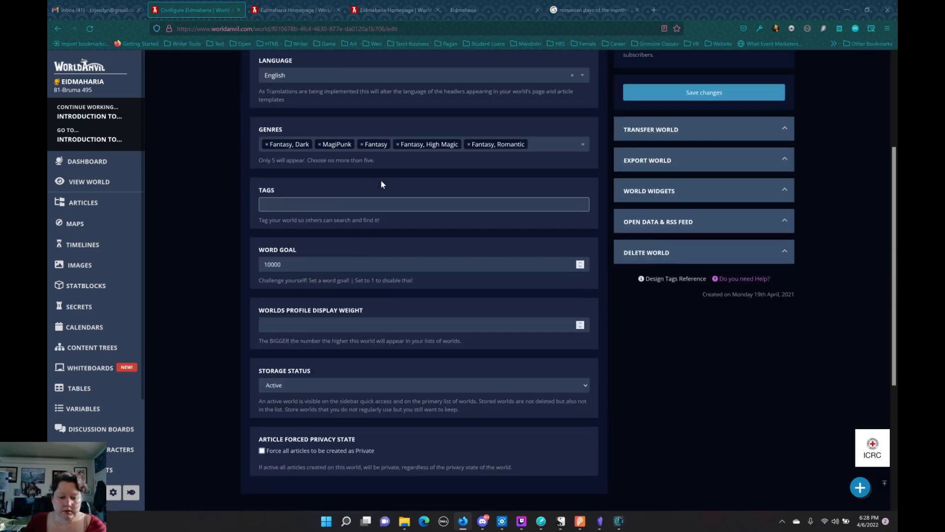
scroll(381, 184, "down", 2)
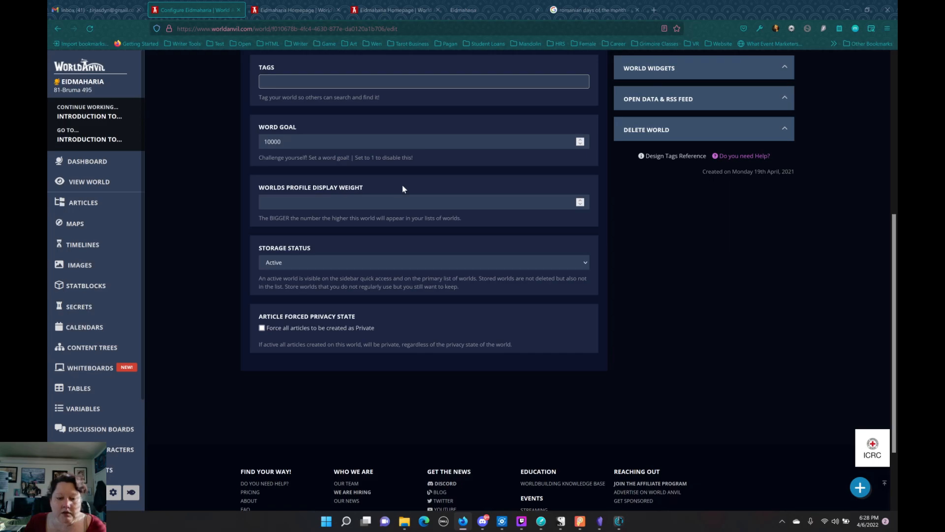
scroll(403, 185, "up", 5)
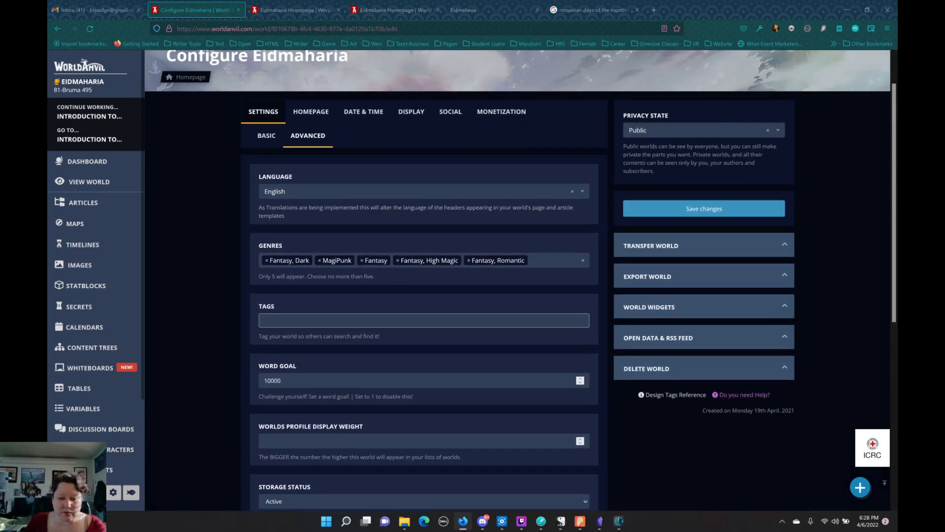
Review the homepage display options, the date and time settings, and the global display options in the world configuration.
left_click(316, 112)
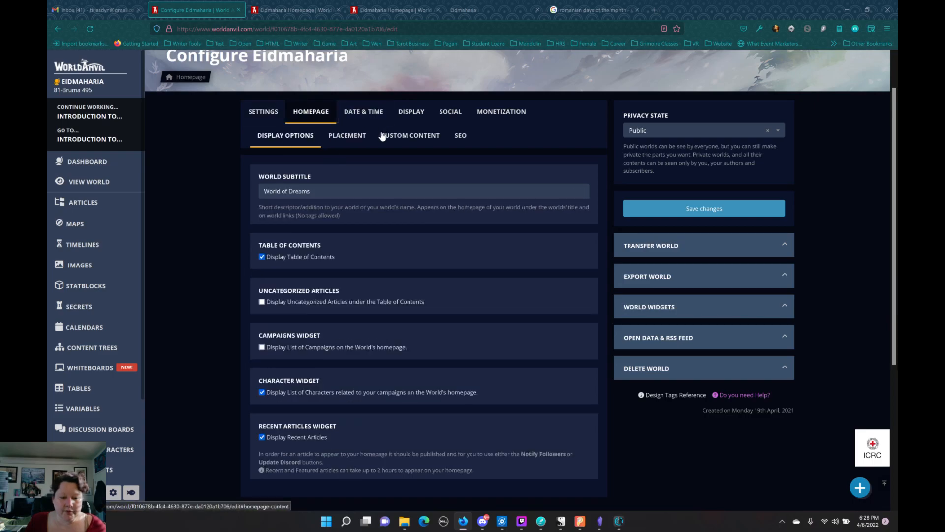
scroll(383, 135, "down", 4)
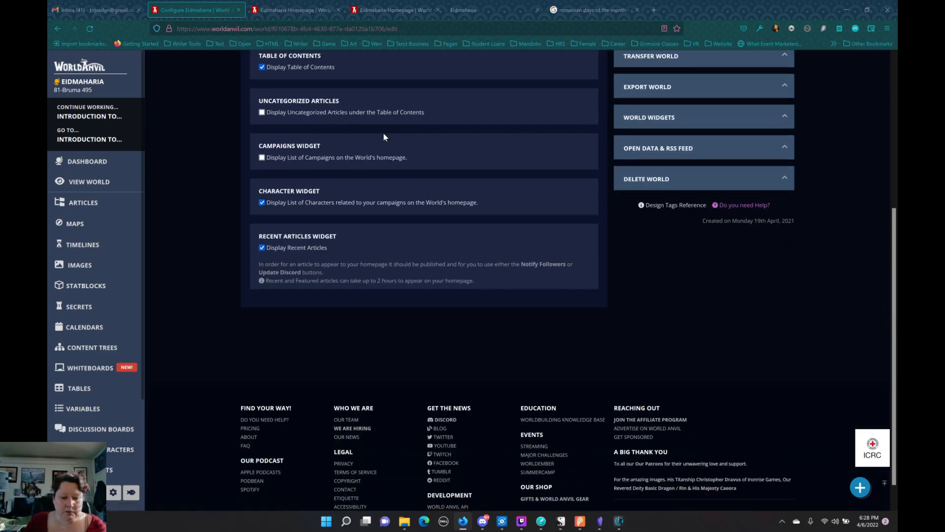
scroll(389, 138, "up", 5)
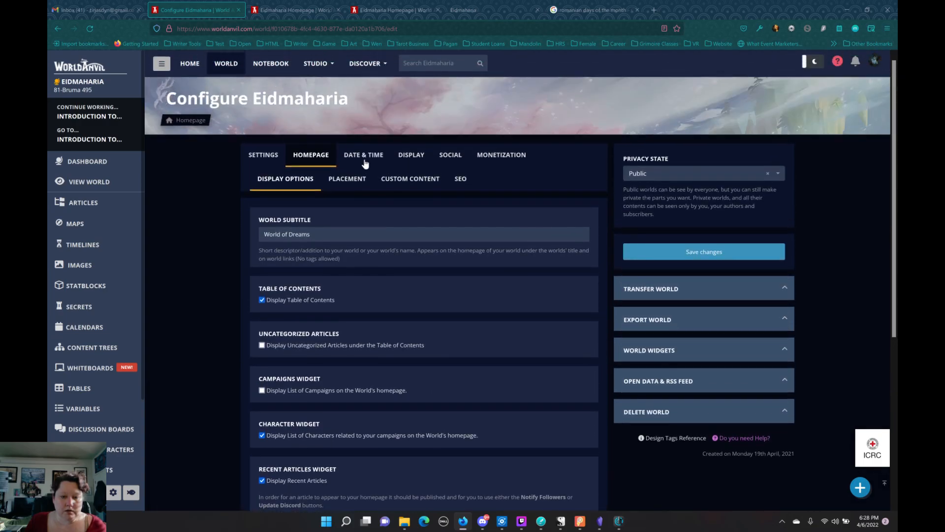
left_click(364, 159)
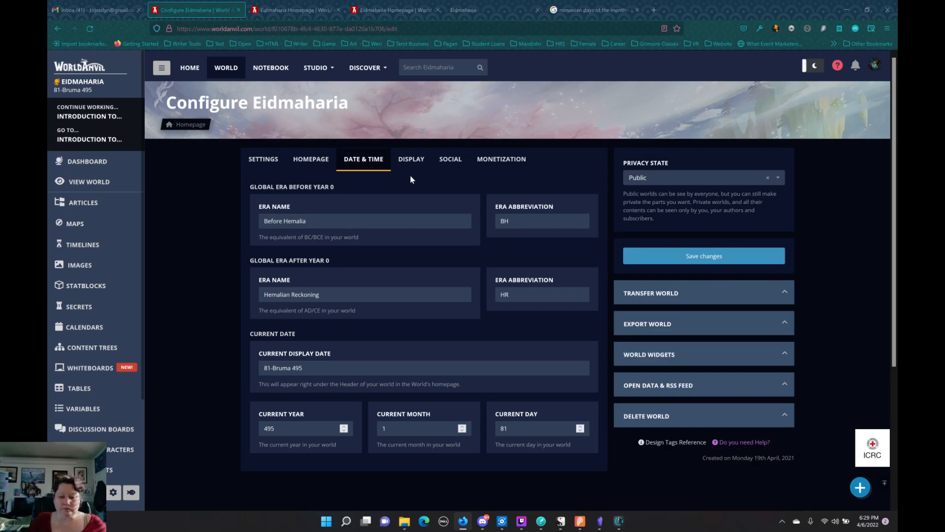
left_click(412, 161)
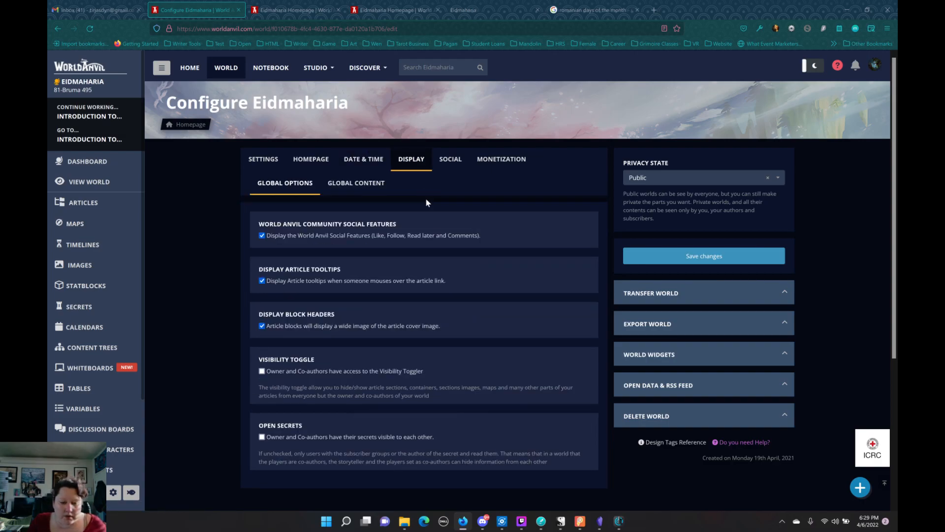
Look through the world's social settings and recheck the advanced settings.
left_click(452, 162)
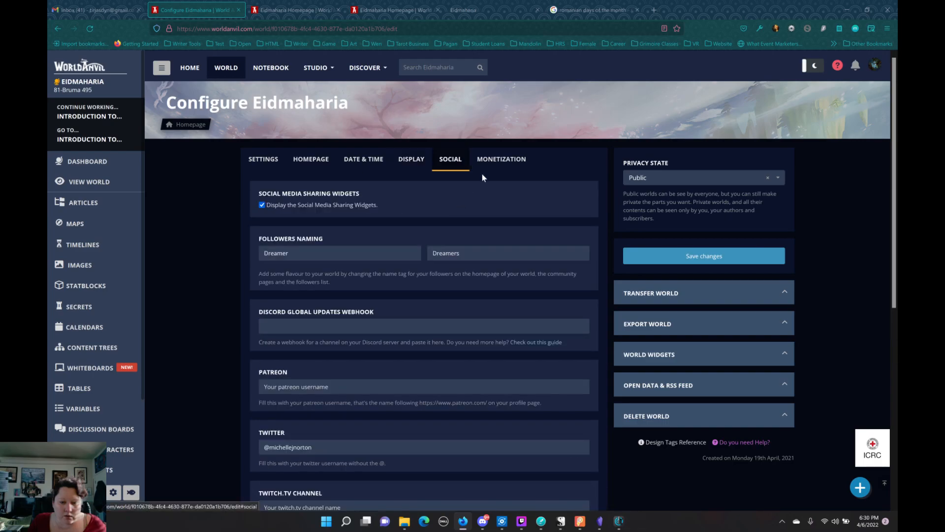
scroll(489, 216, "down", 7)
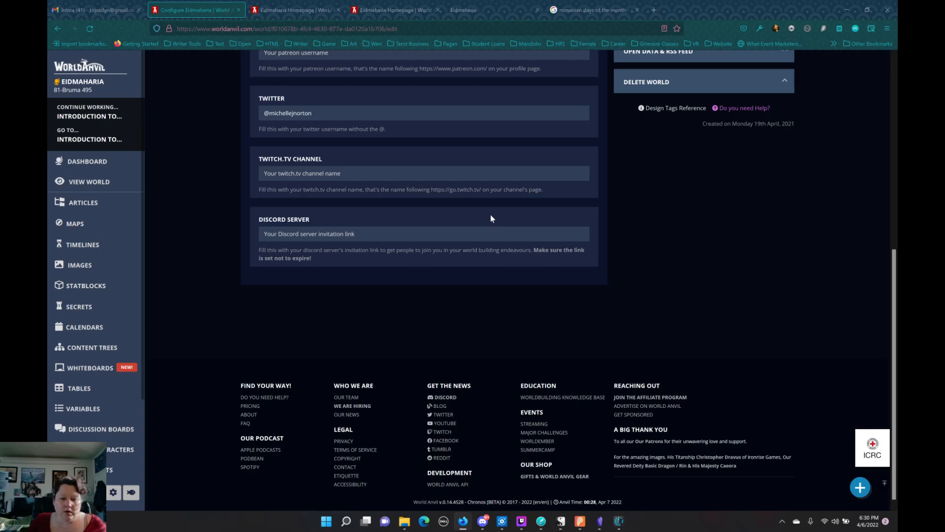
scroll(491, 218, "up", 2)
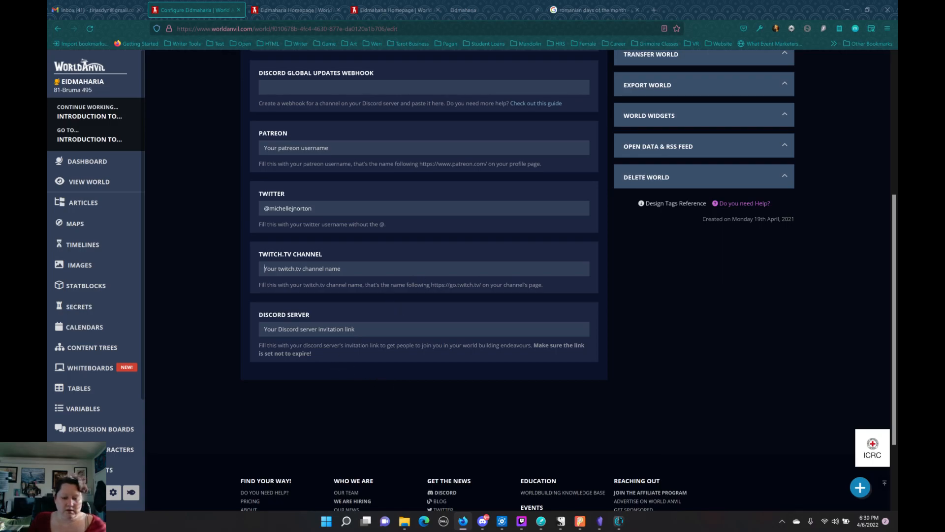
scroll(442, 292, "up", 2)
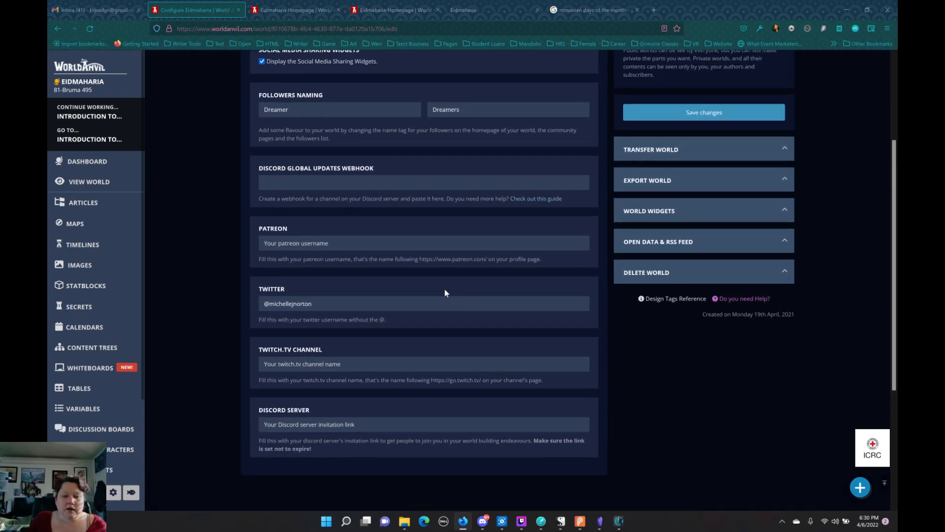
scroll(446, 292, "up", 3)
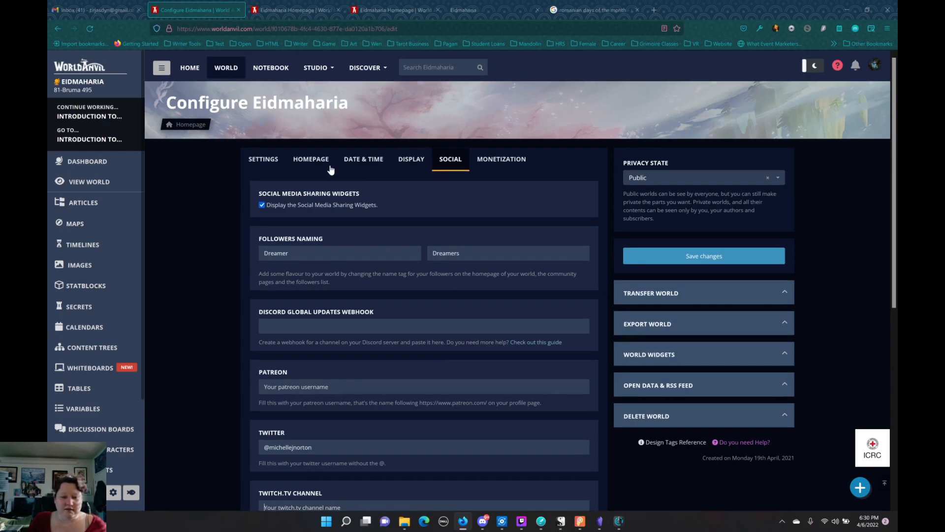
left_click(266, 159)
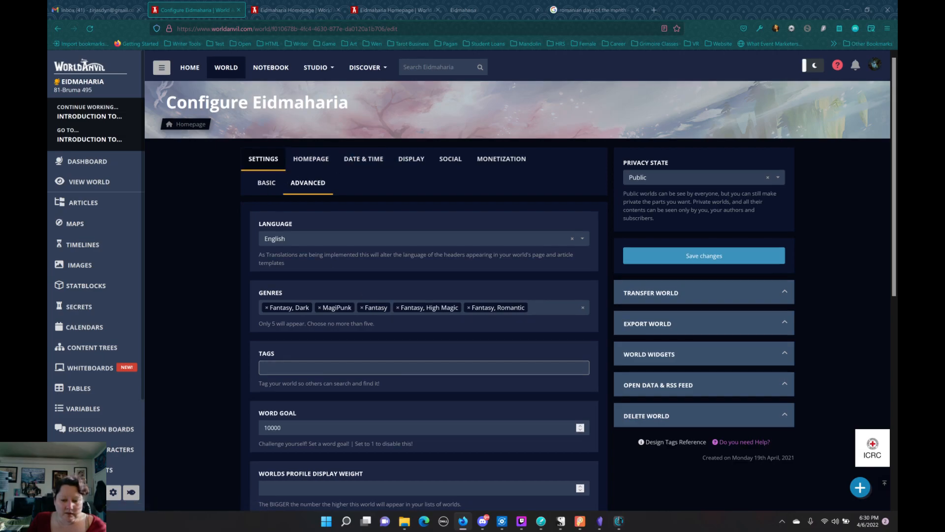
scroll(362, 290, "down", 5)
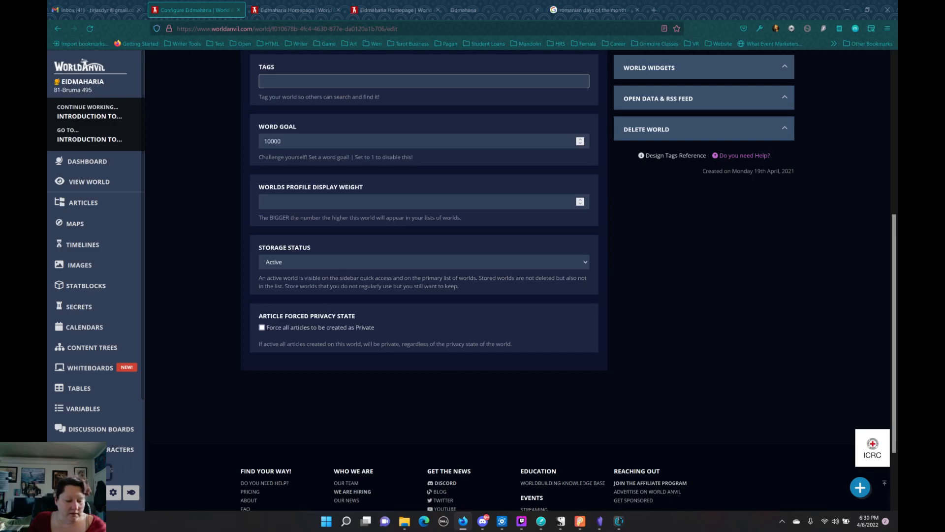
Open the world's styling page and review its basic, CSS and JavaScript options, ending on the basic ones.
left_click(113, 492)
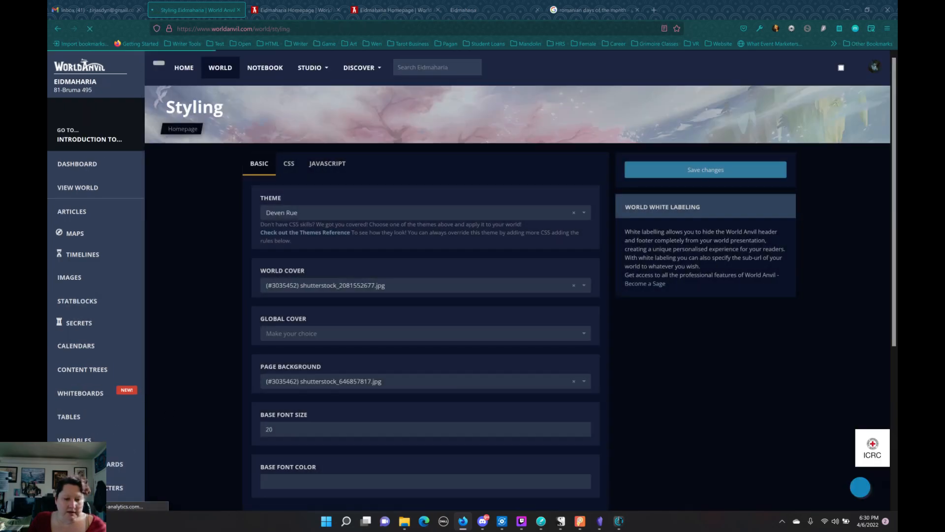
scroll(419, 396, "down", 5)
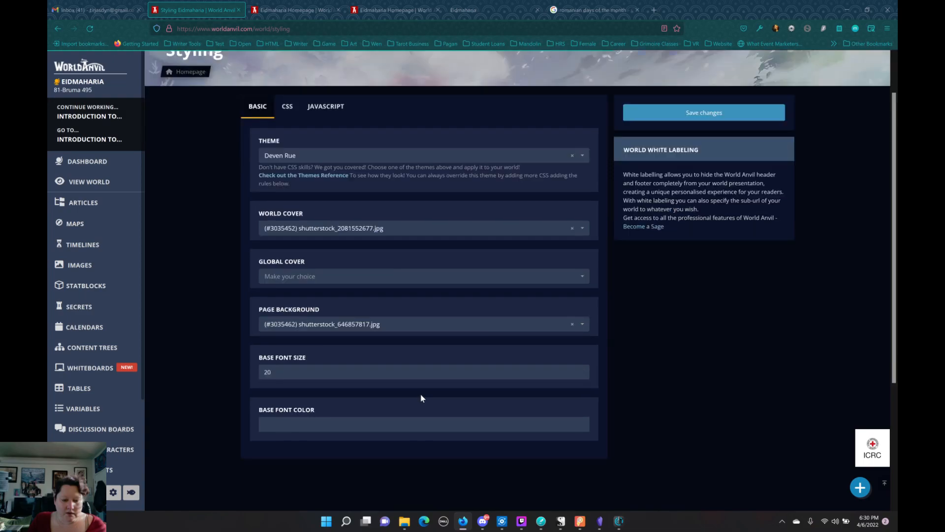
scroll(421, 398, "up", 10)
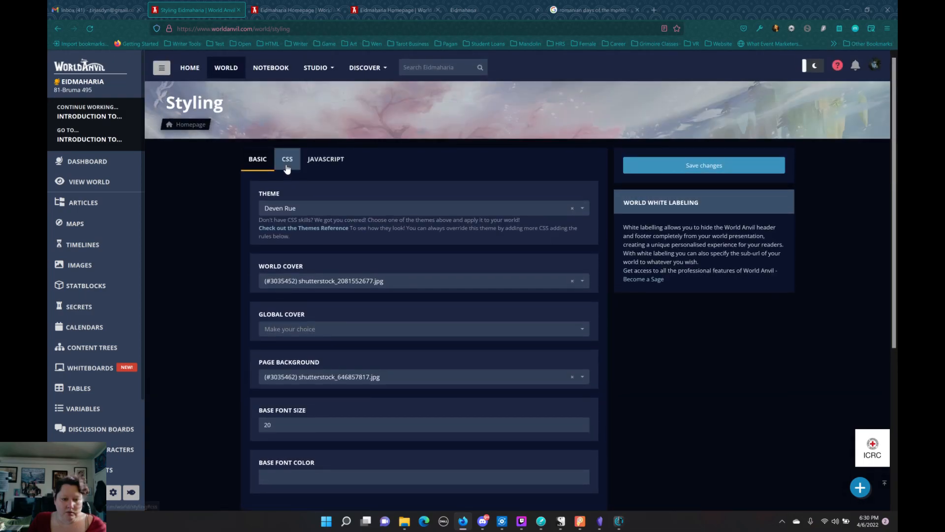
left_click(288, 159)
scroll(424, 295, "down", 5)
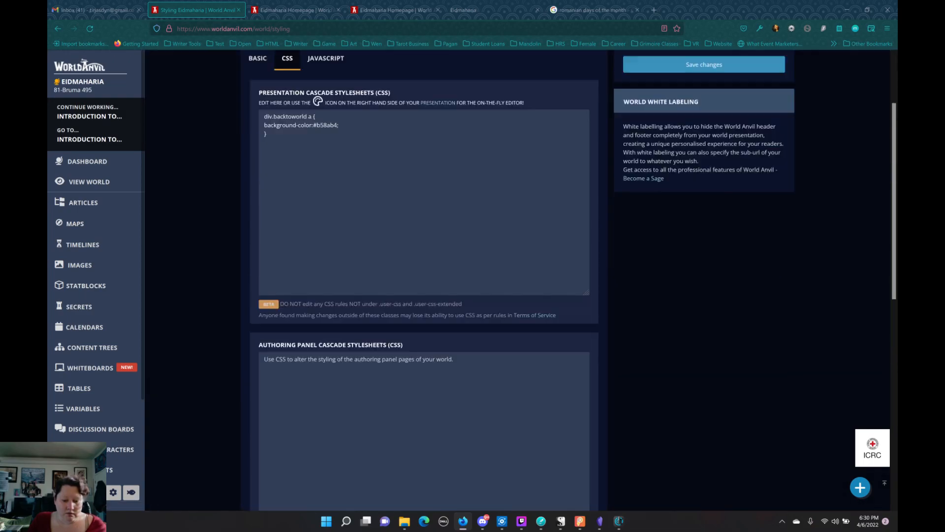
scroll(320, 168, "down", 5)
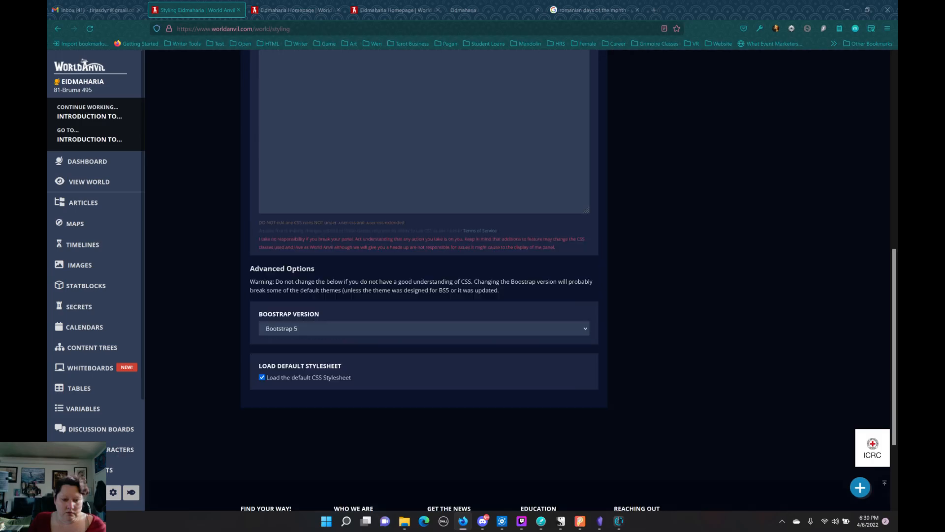
scroll(320, 169, "up", 10)
left_click(320, 169)
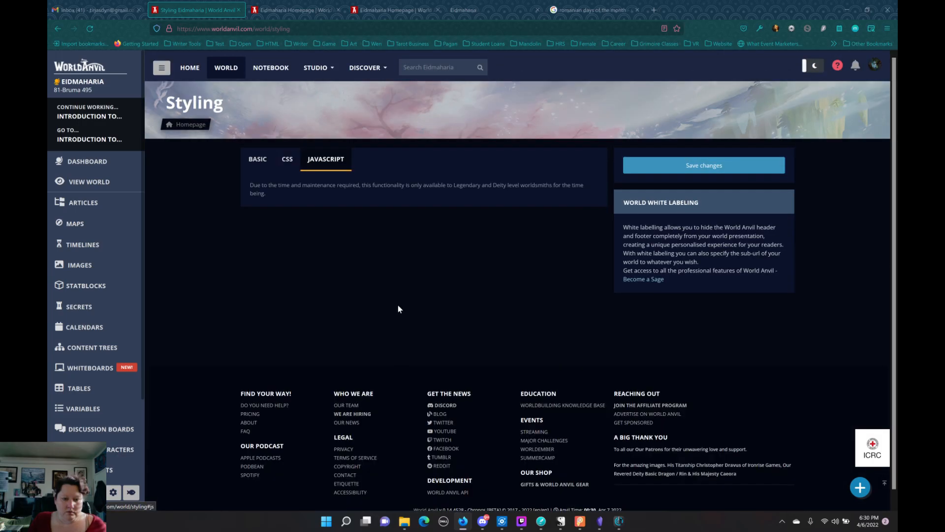
left_click(258, 163)
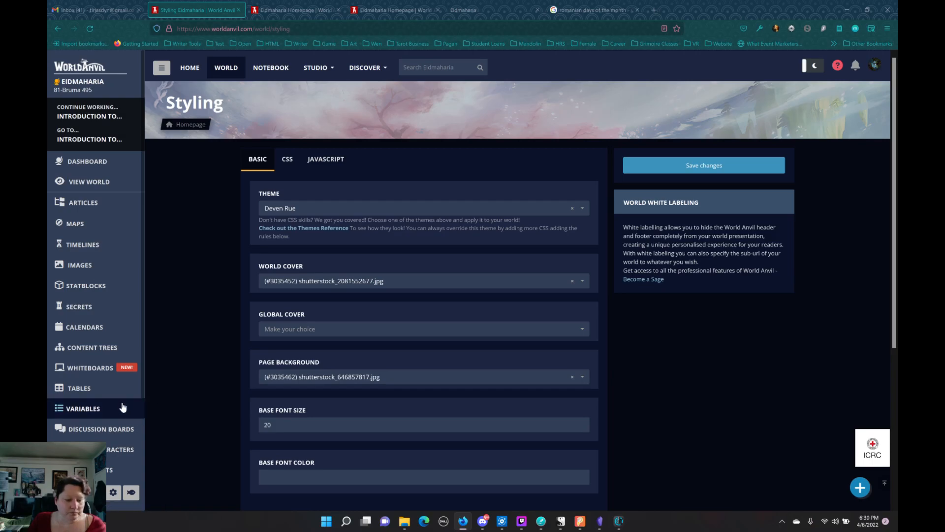
Open Eidmaharia's world meta and look over its Scope section.
scroll(57, 355, "down", 5)
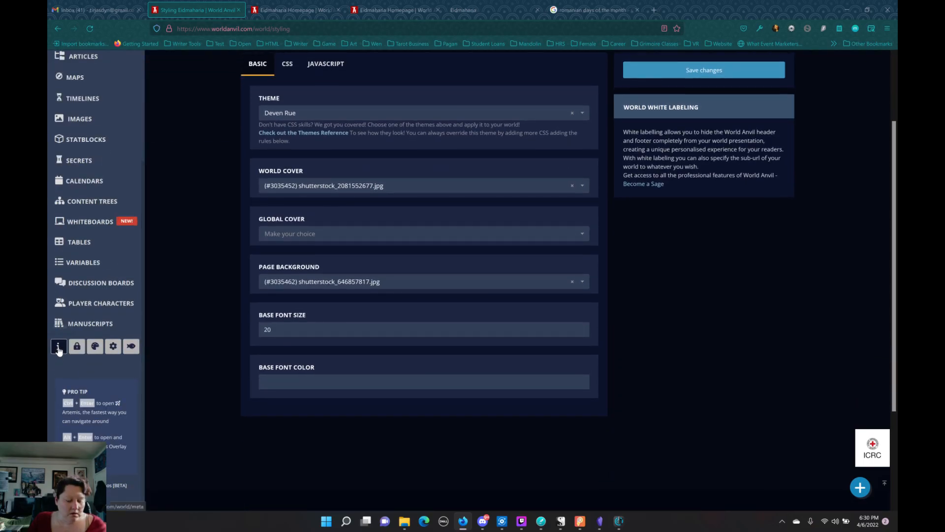
left_click(59, 346)
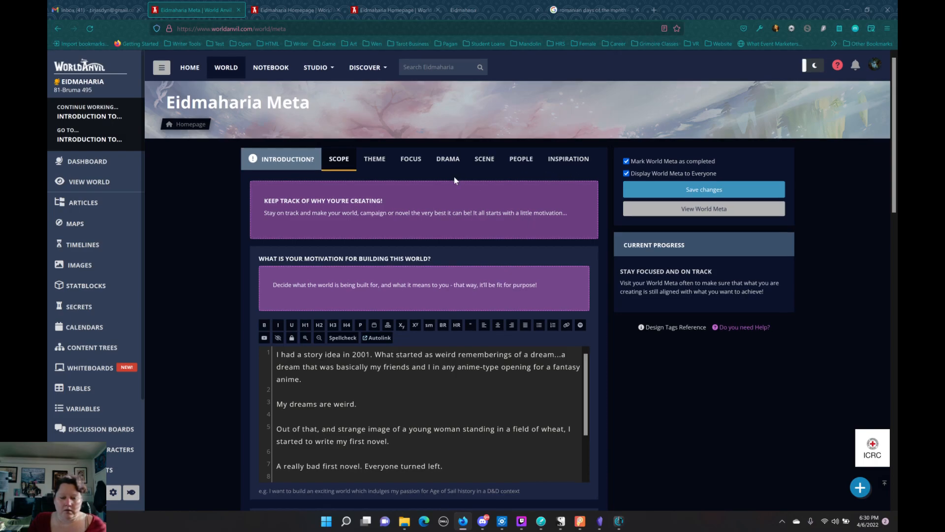
scroll(454, 176, "down", 5)
scroll(457, 178, "up", 5)
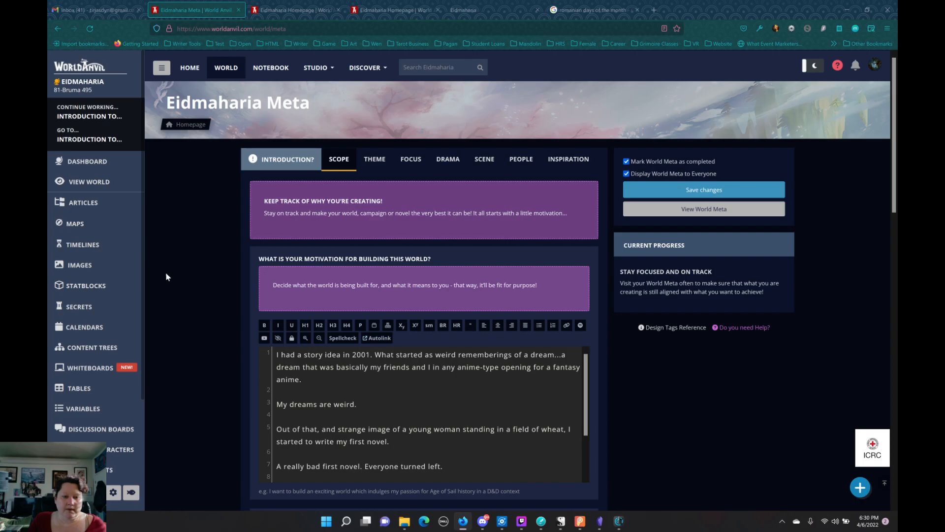
Switch to the Google results page and search for "how to update footer world anvil".
left_click(595, 10)
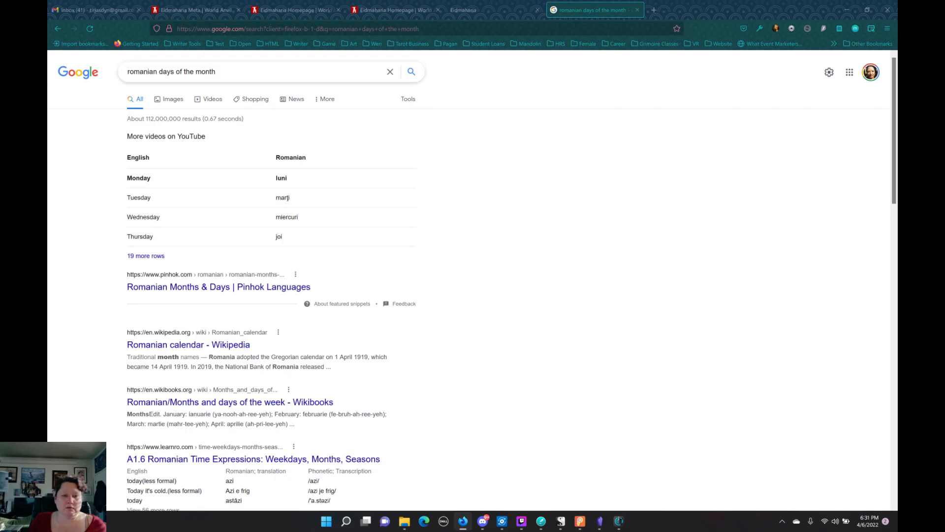
left_click(215, 72)
left_click_drag(215, 71, 125, 74)
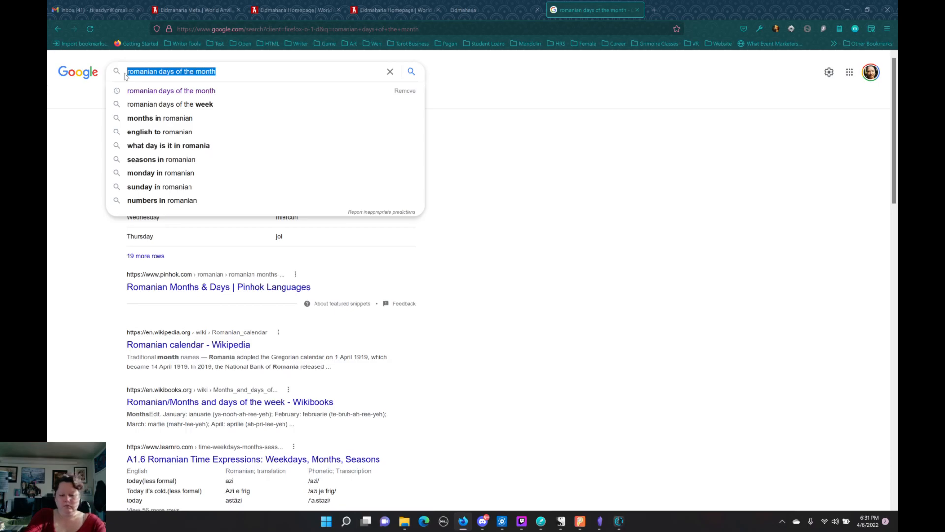
type("how to")
type("u")
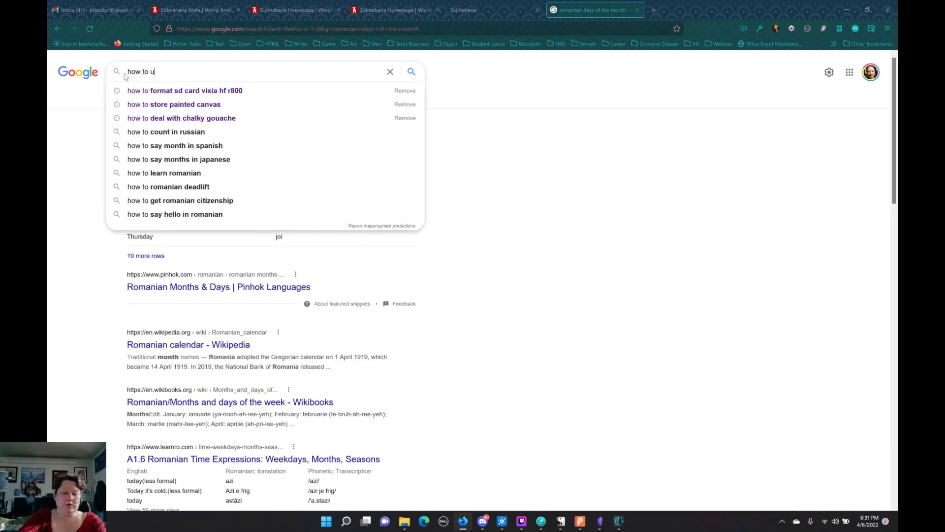
type("pdate footer ")
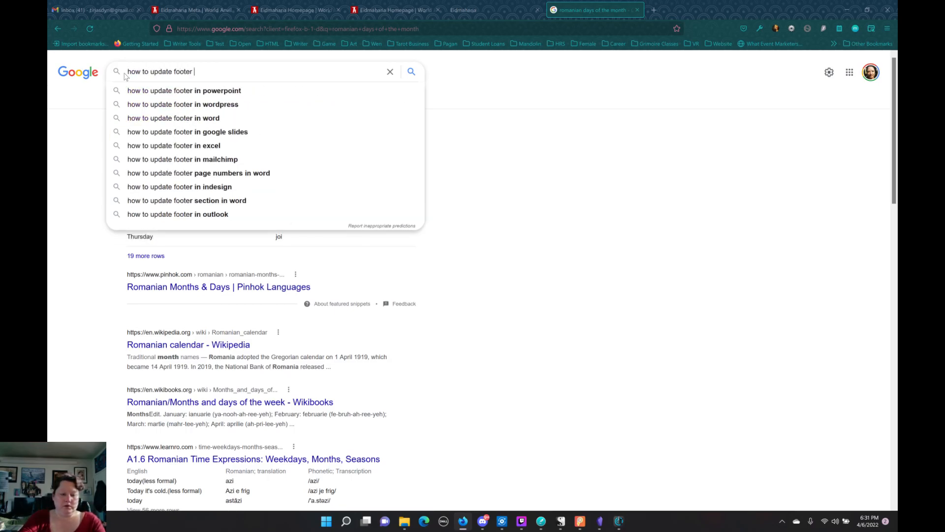
type("world anvil")
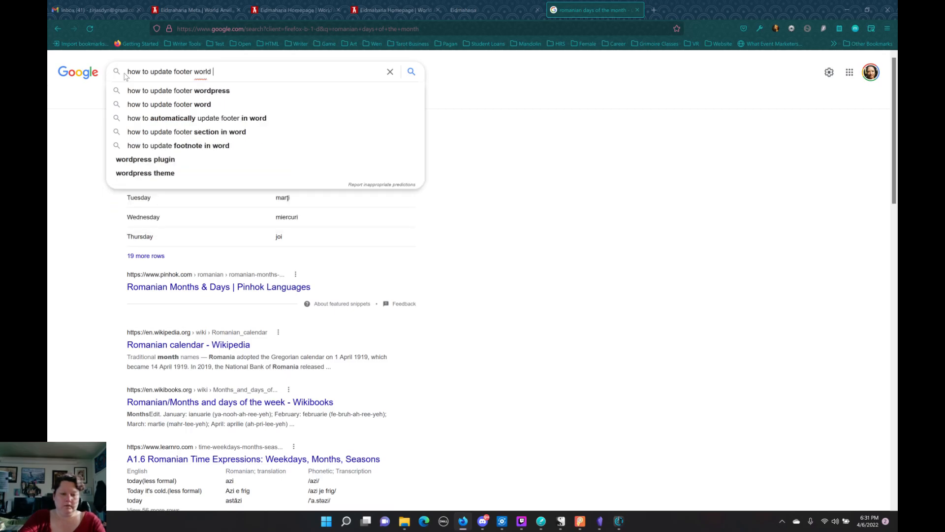
key("Return")
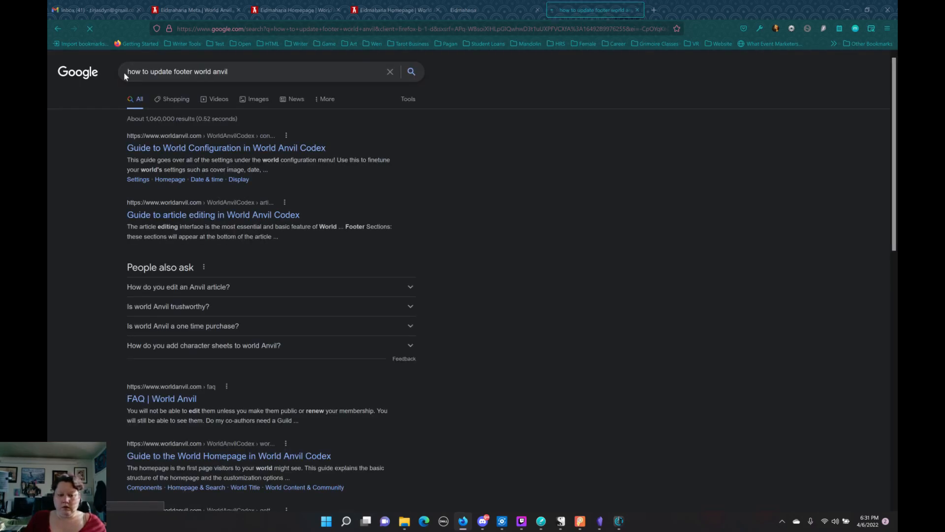
Open the Guide to World Configuration and read from its Settings section through to Global Content for footer instructions.
left_click(208, 148)
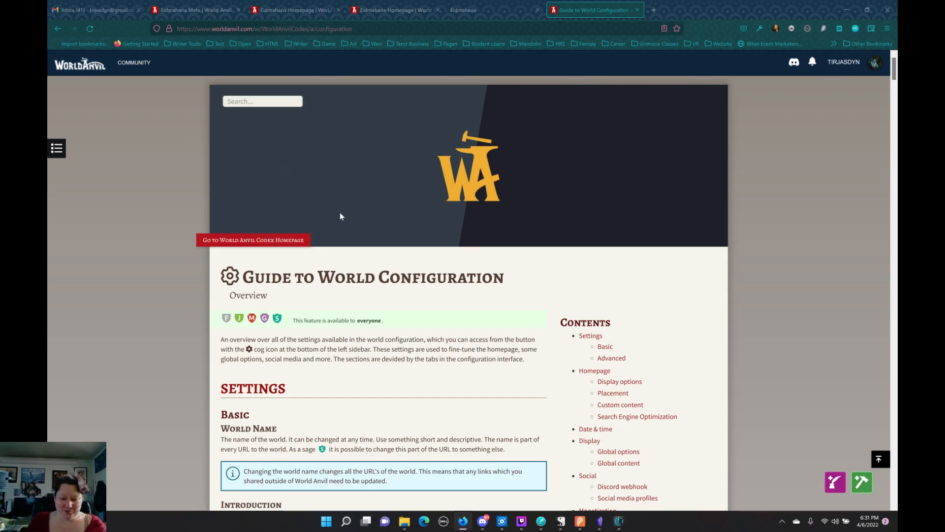
scroll(339, 212, "down", 3)
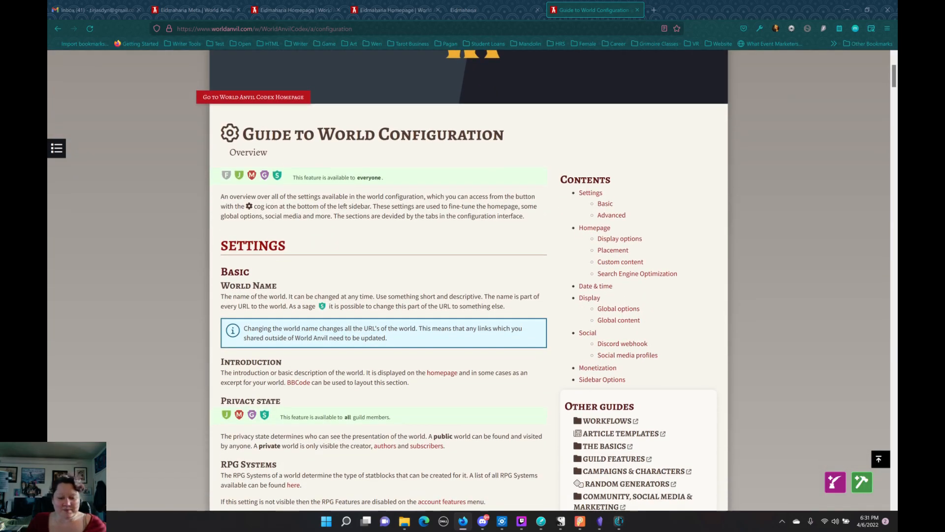
scroll(348, 216, "down", 5)
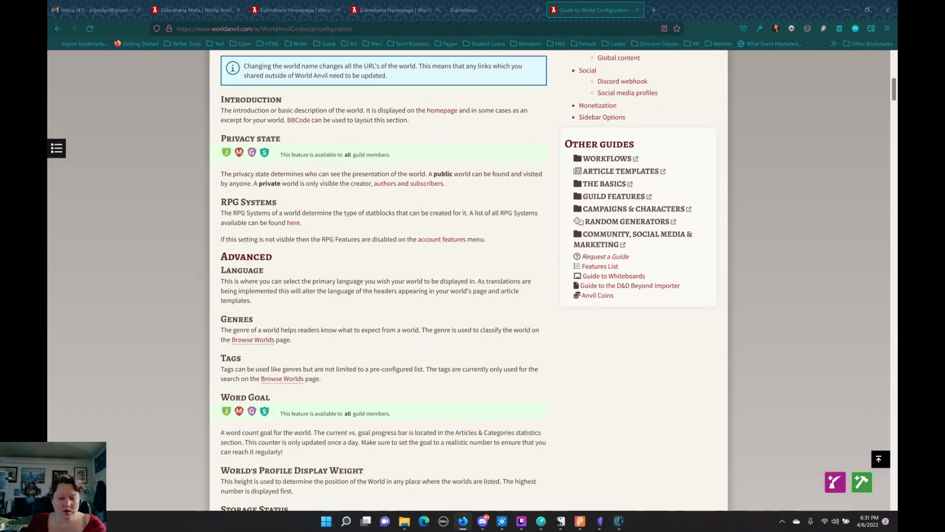
scroll(348, 215, "down", 5)
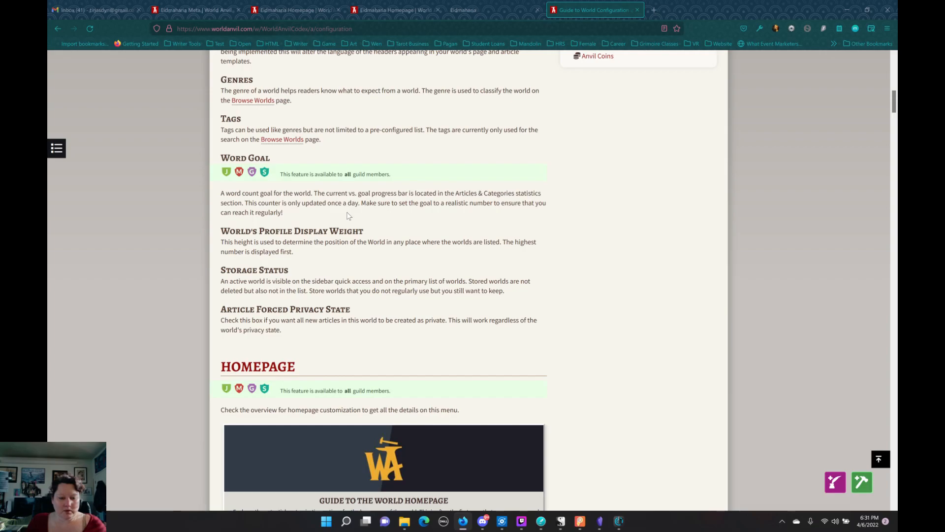
scroll(348, 215, "down", 5)
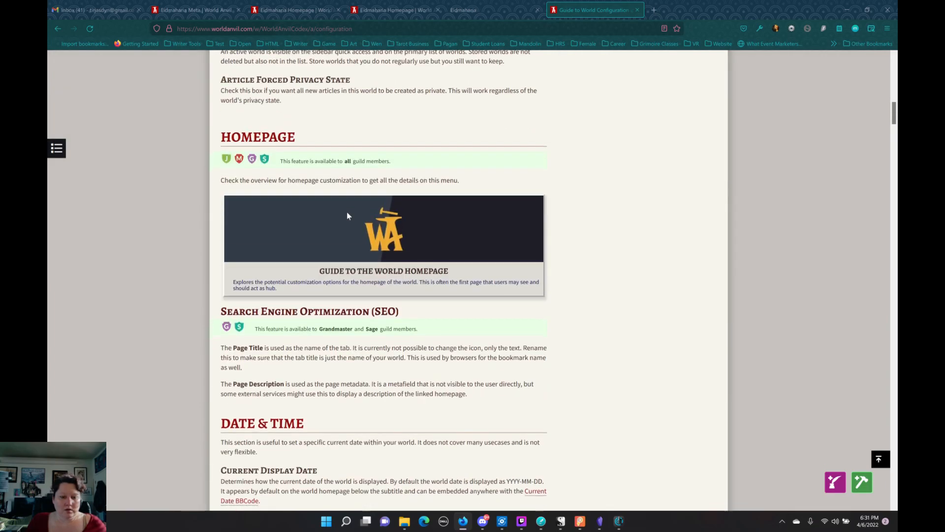
scroll(347, 216, "down", 4)
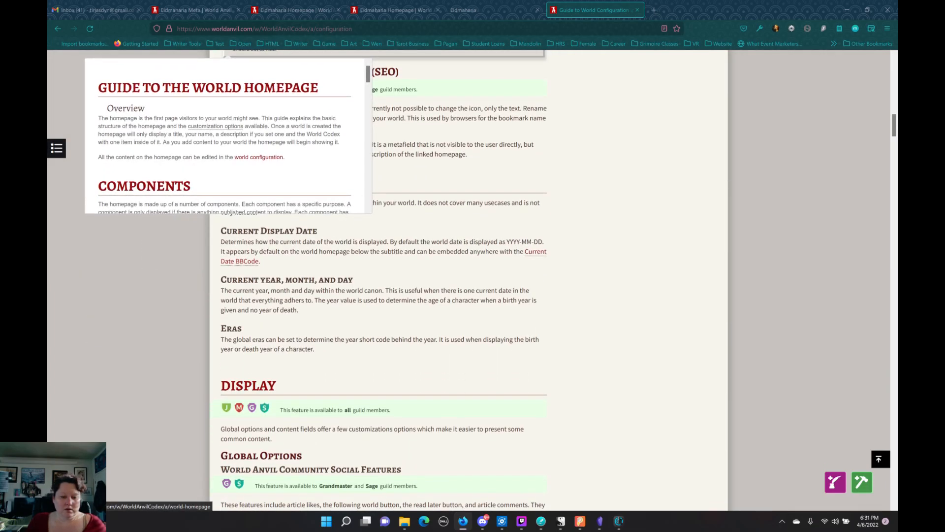
scroll(348, 216, "down", 4)
scroll(348, 216, "down", 6)
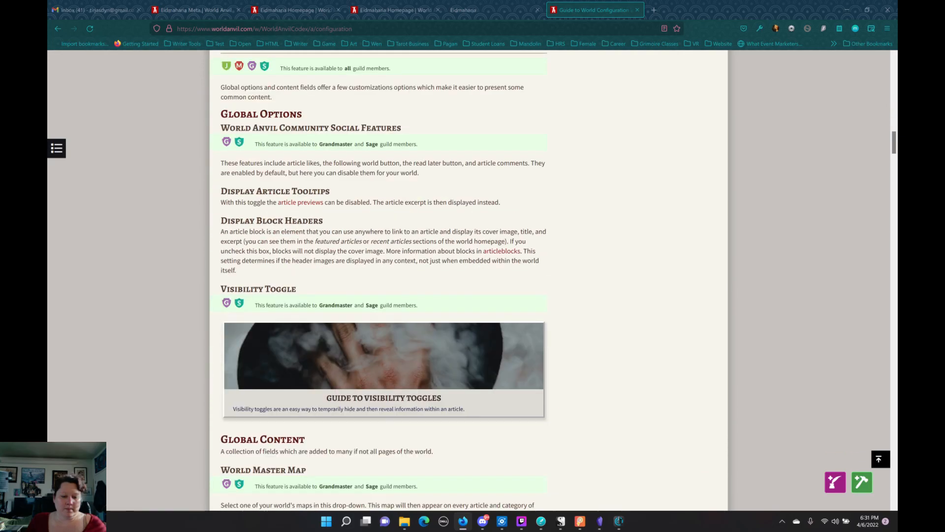
scroll(348, 216, "down", 7)
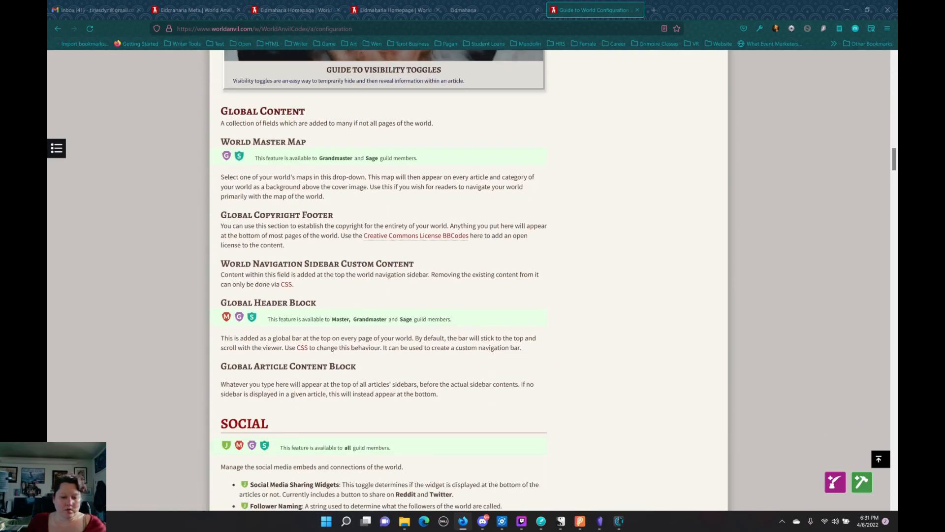
Read the guide's Social, Monetization and Sidebar Options sections and look through the comments below.
scroll(351, 213, "down", 3)
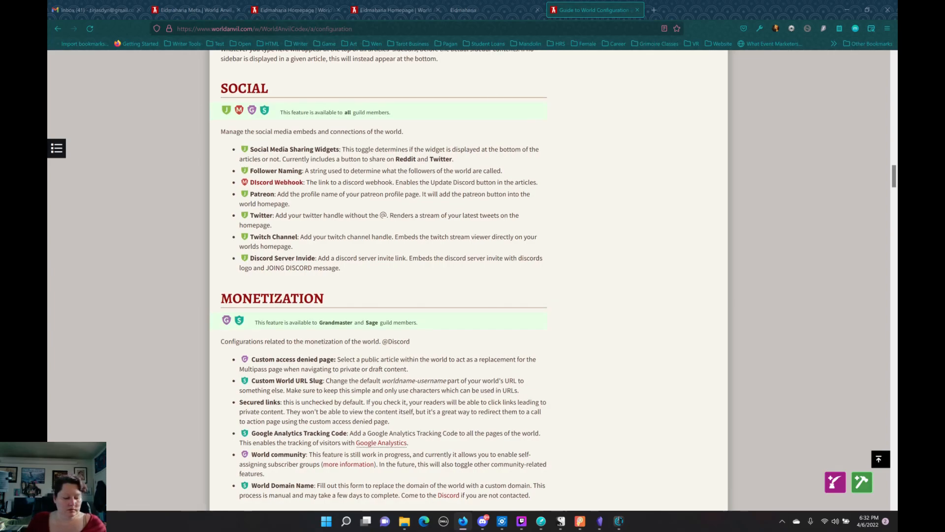
scroll(495, 176, "down", 1)
scroll(495, 176, "down", 4)
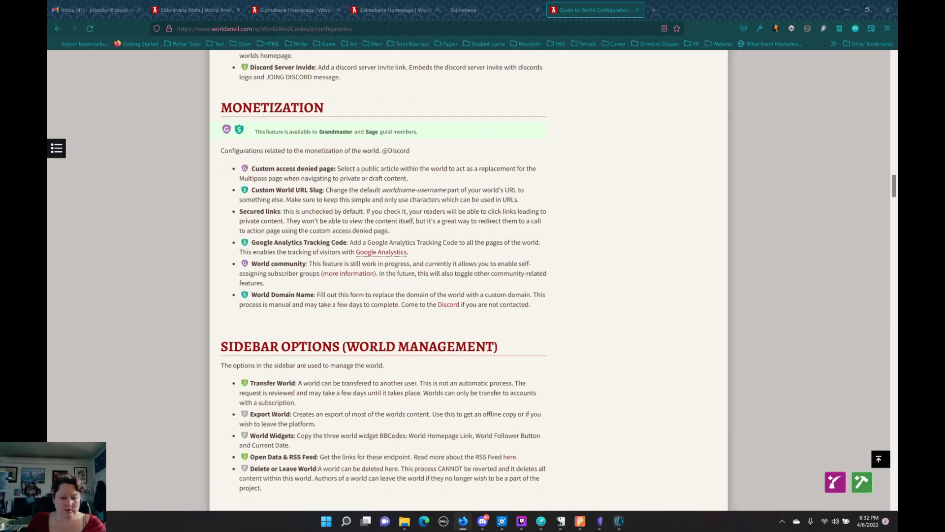
scroll(495, 176, "down", 5)
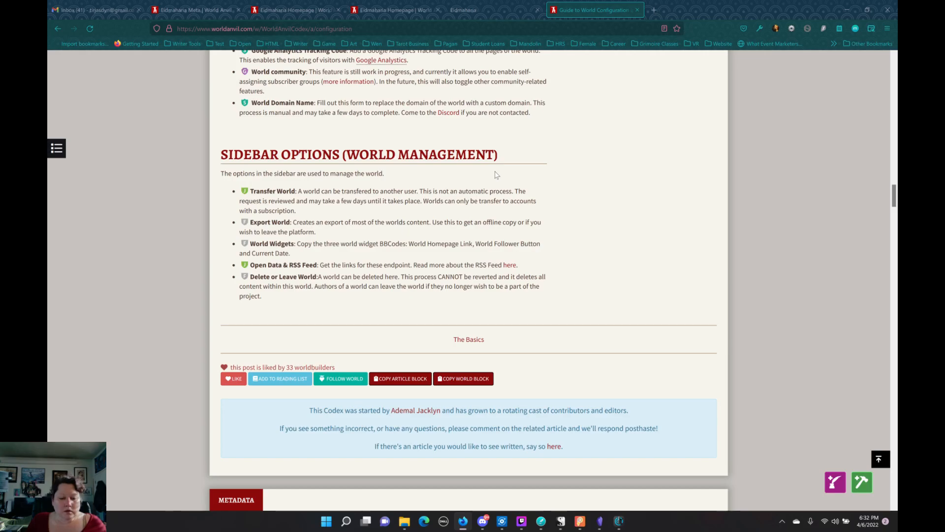
scroll(496, 175, "up", 4)
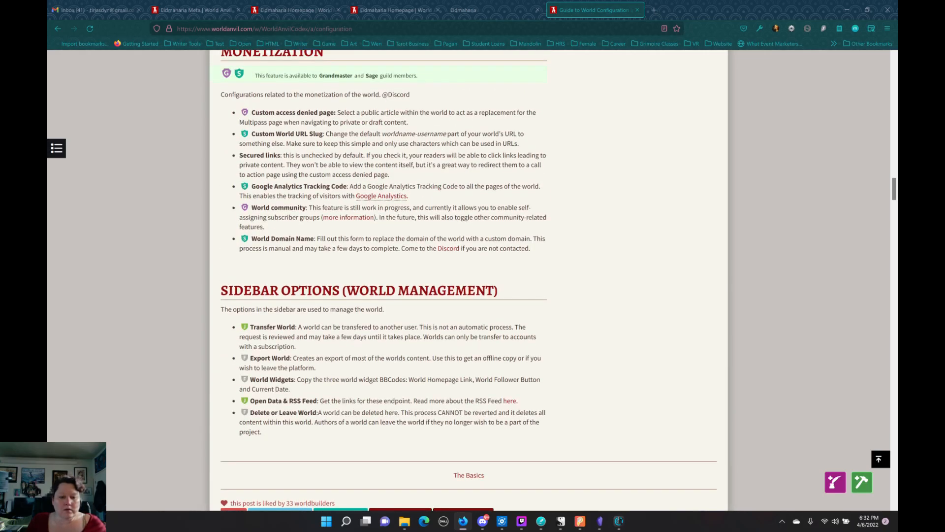
scroll(496, 173, "down", 10)
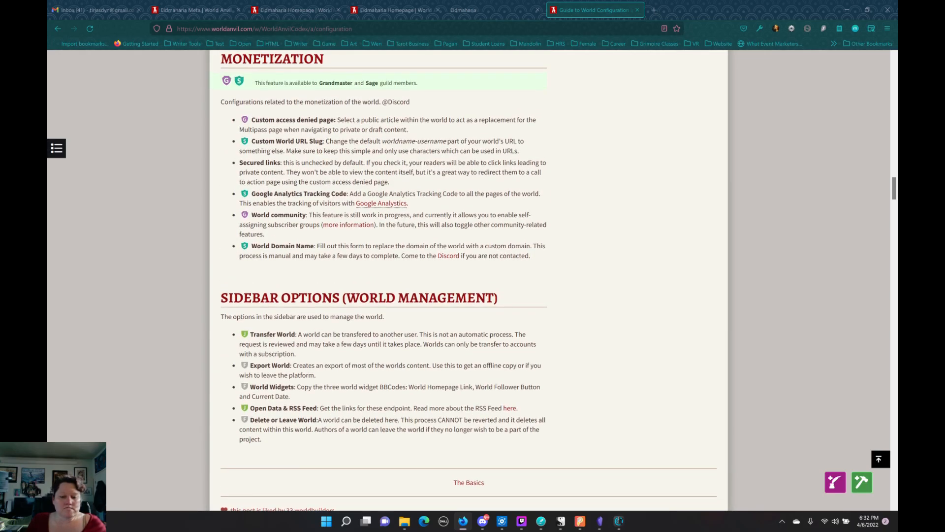
scroll(497, 175, "down", 6)
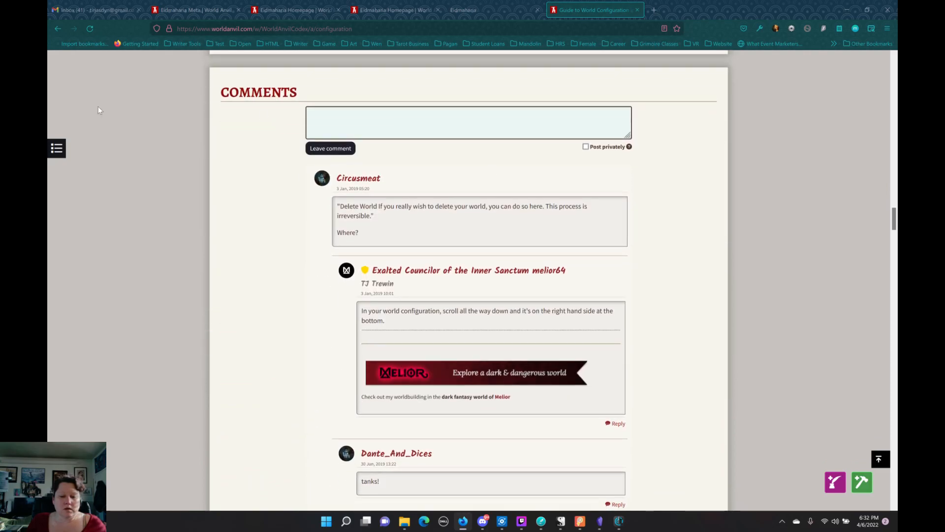
Return to the search results, look them over and refine the search to "how to update copy right footer world anvil".
left_click(57, 30)
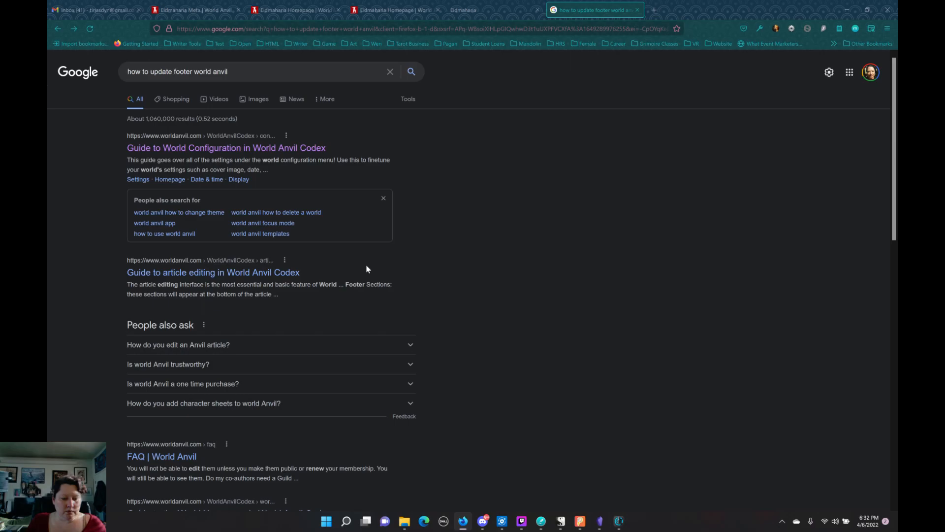
scroll(367, 270, "down", 5)
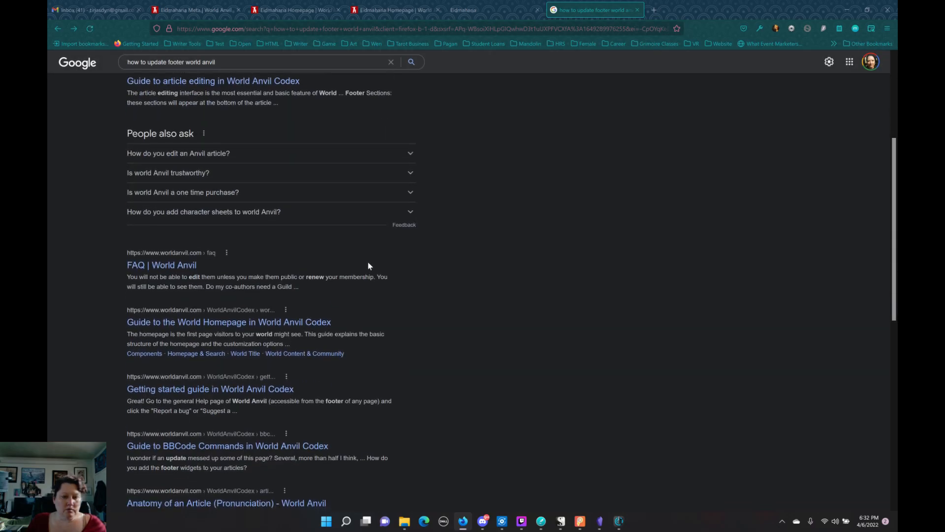
scroll(368, 266, "up", 5)
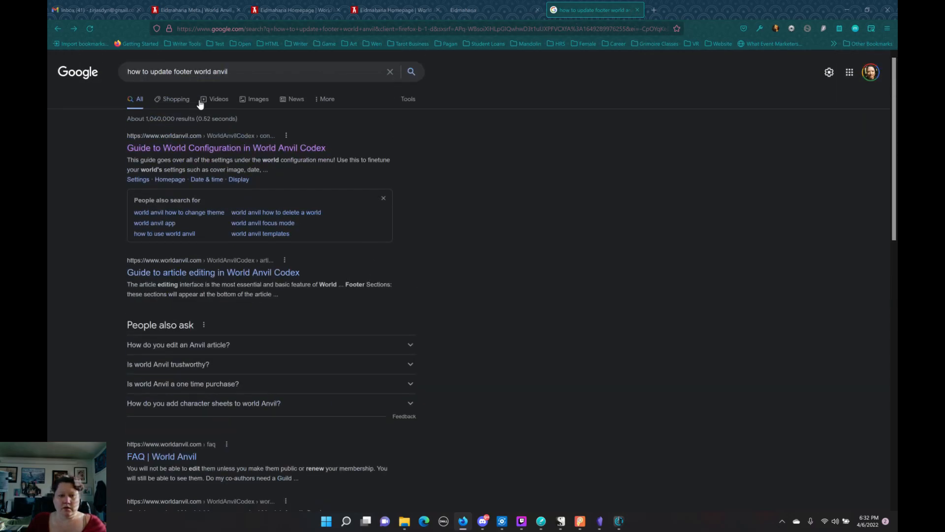
left_click(182, 63)
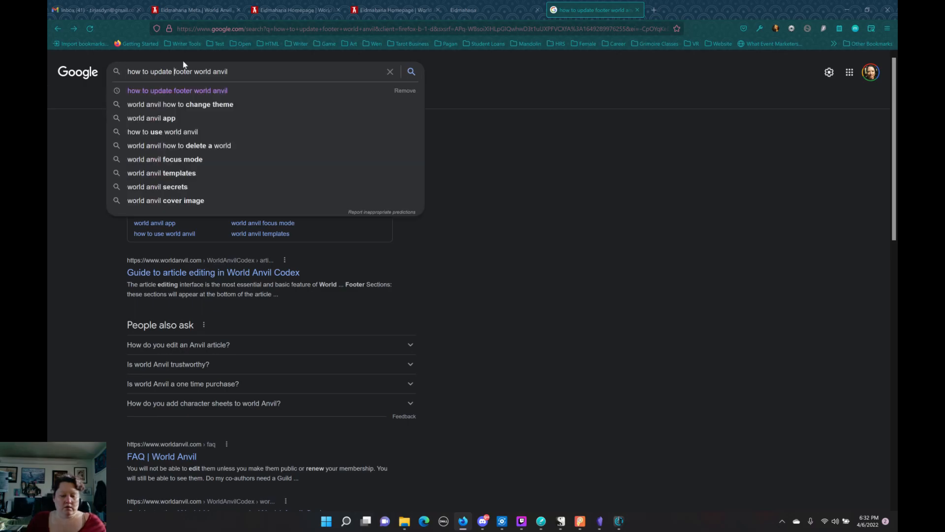
type("copy")
type(" right")
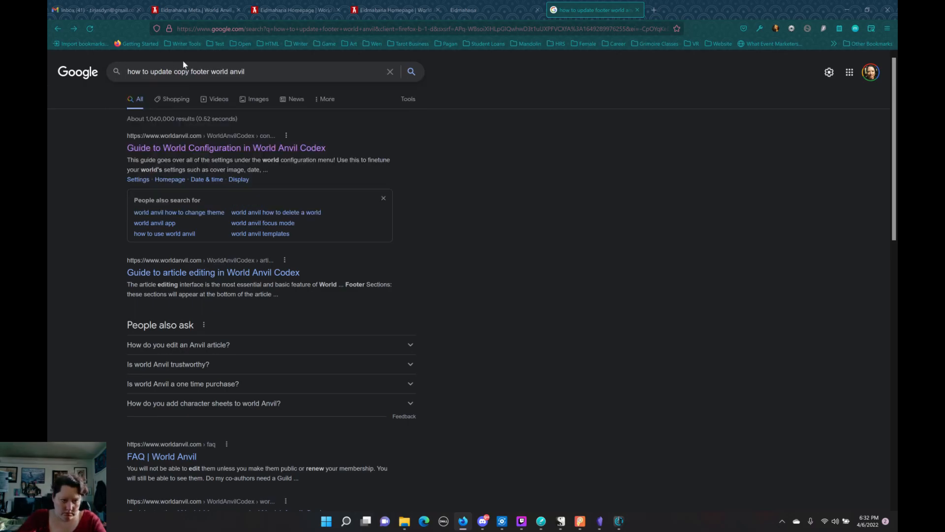
key("Return")
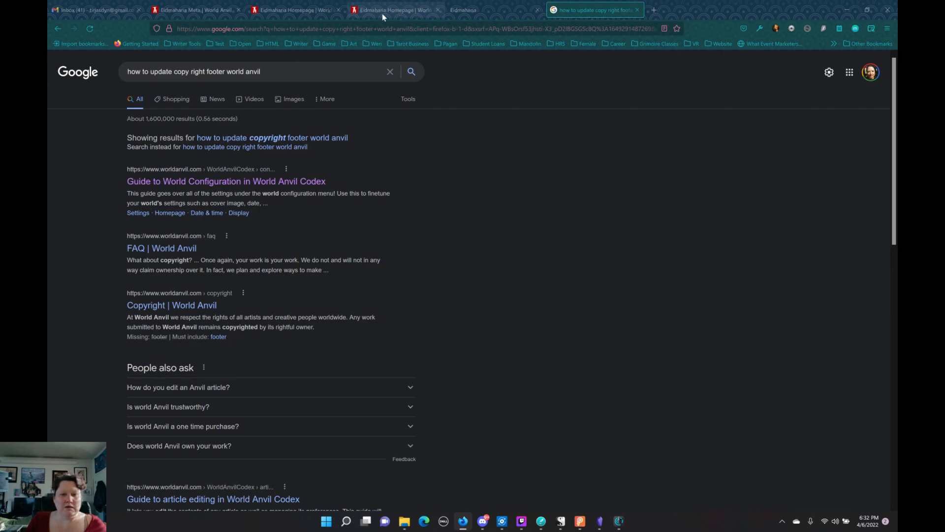
Check the copyright line on the published meta page, and reopen Eidmaharia's configuration to look over its basic settings.
left_click(286, 13)
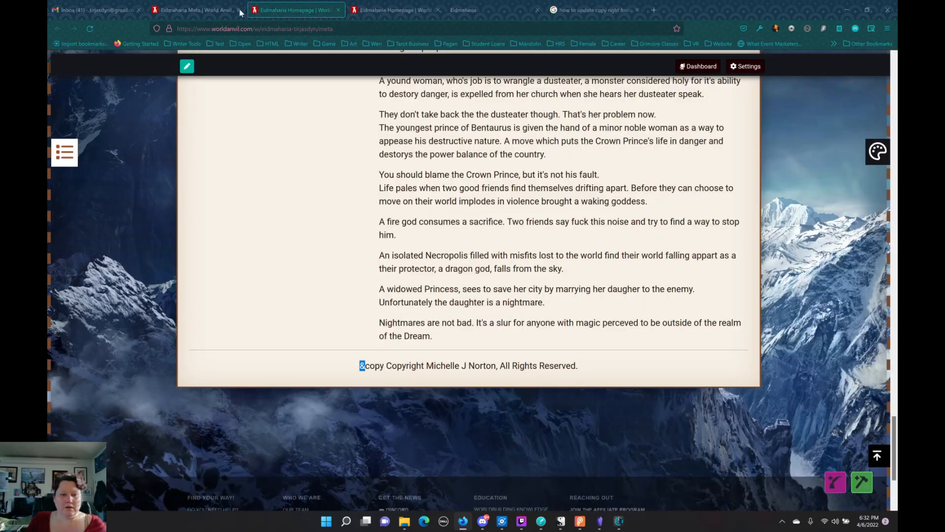
left_click(212, 14)
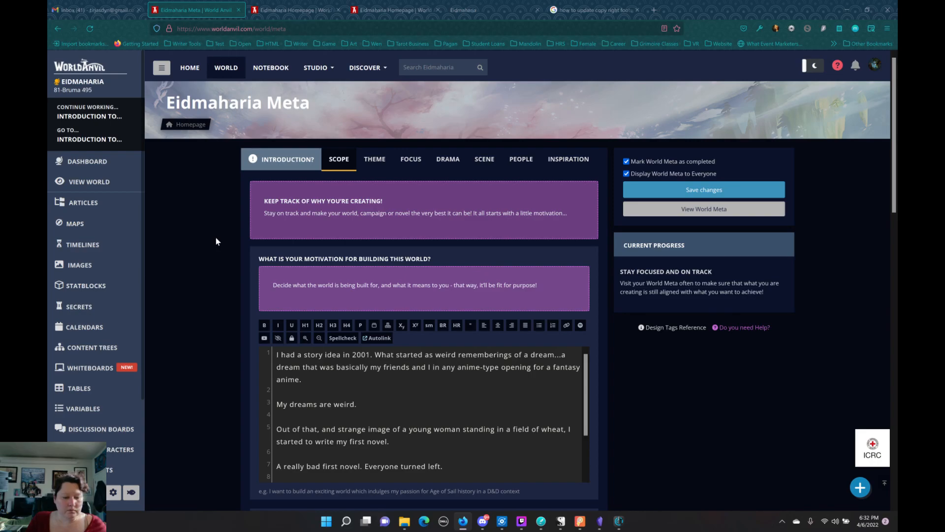
left_click(113, 492)
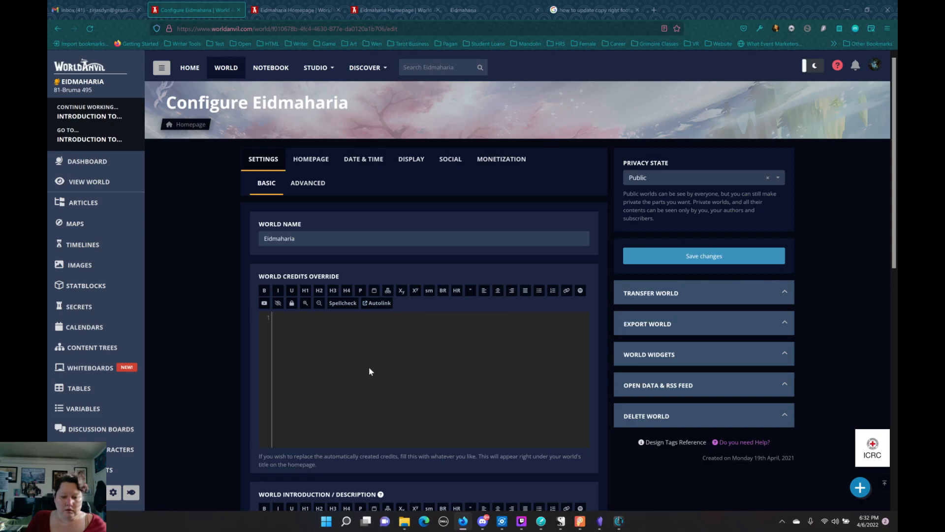
scroll(369, 371, "down", 5)
scroll(360, 365, "down", 5)
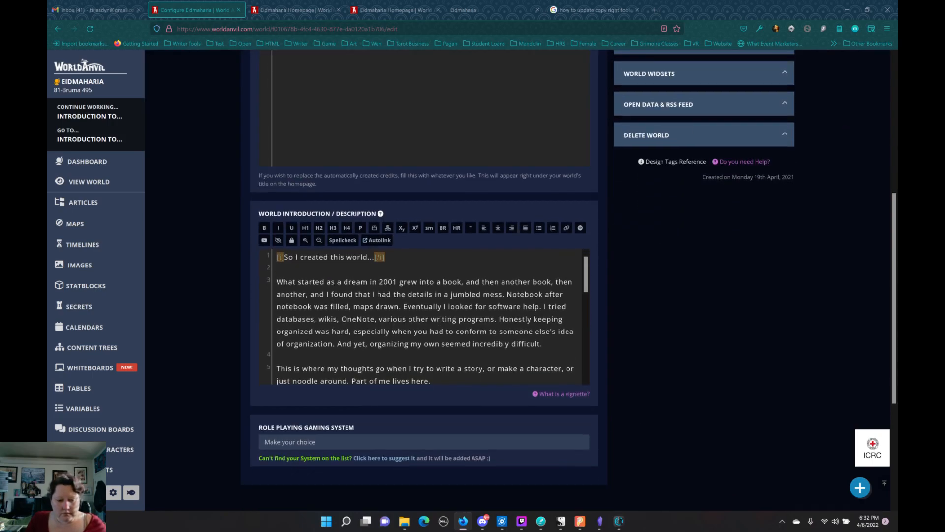
scroll(369, 345, "up", 10)
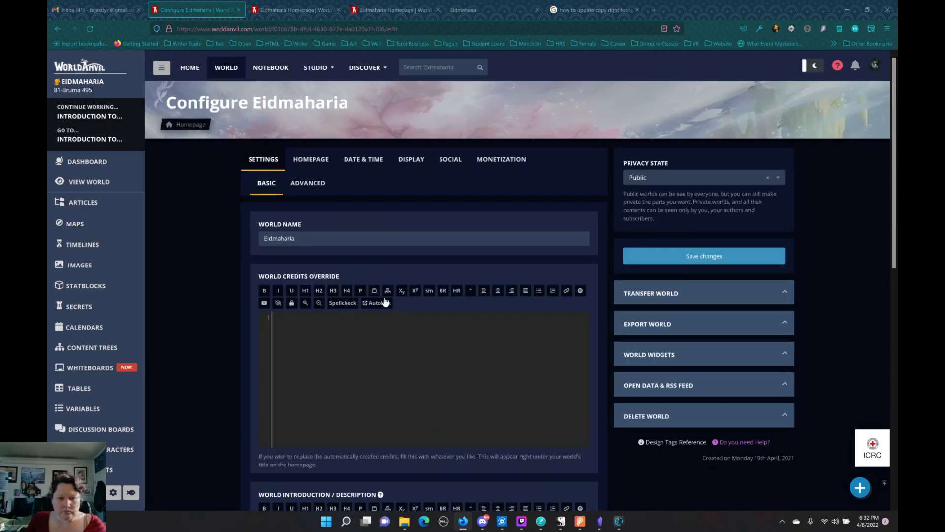
Add the tags Fantasy and MagiPunk to the world in its advanced settings.
left_click(310, 186)
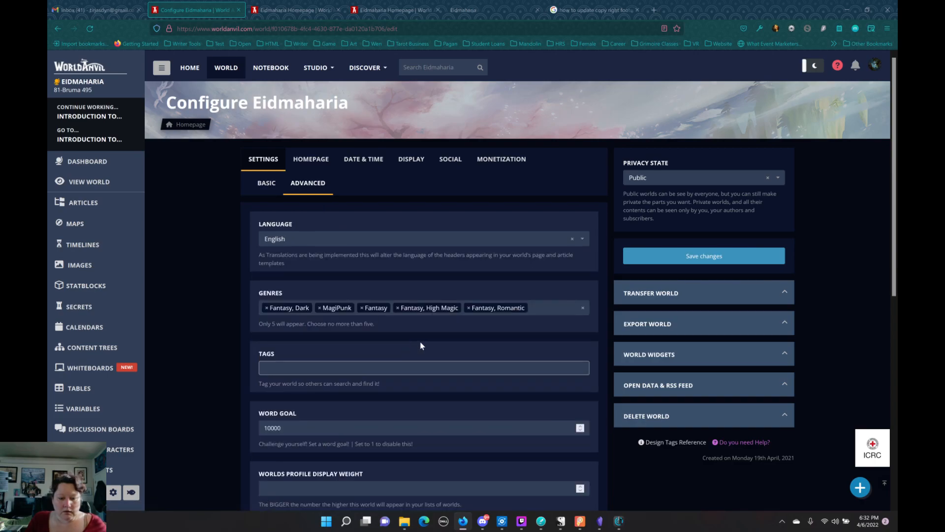
scroll(420, 346, "down", 5)
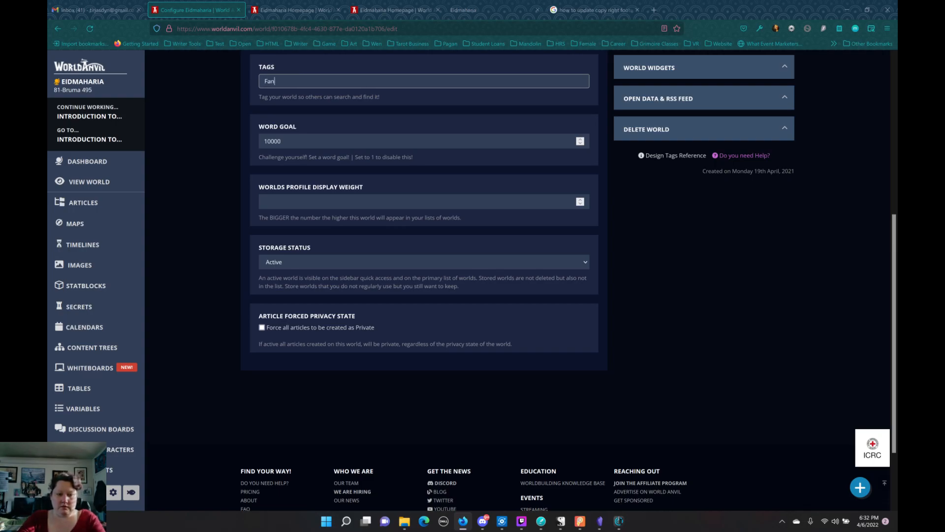
type("tasy")
key("Return")
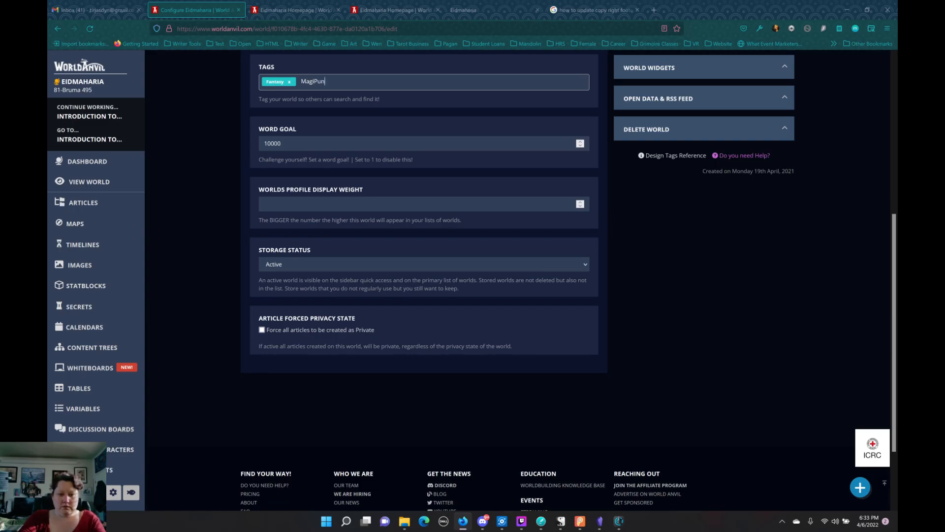
key("Return")
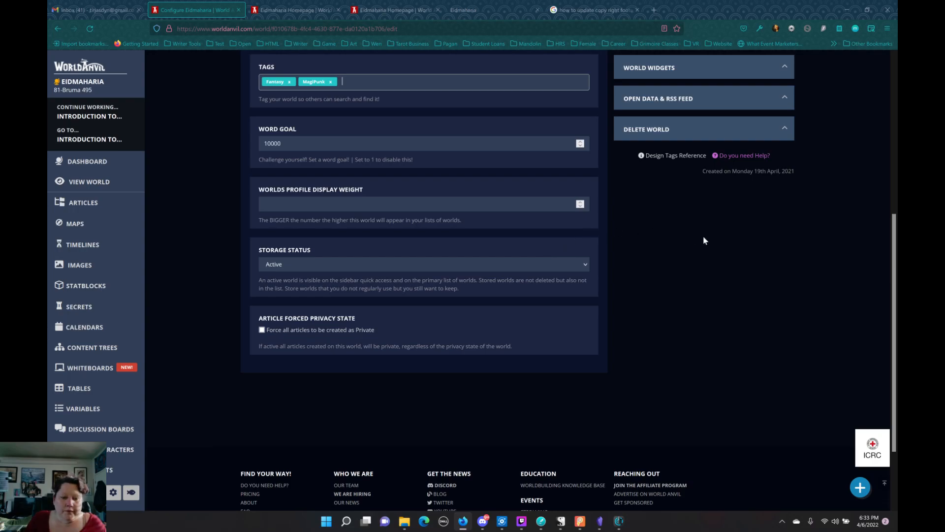
Save the changes made to Eidmaharia's world configuration.
scroll(776, 249, "up", 5)
left_click(720, 210)
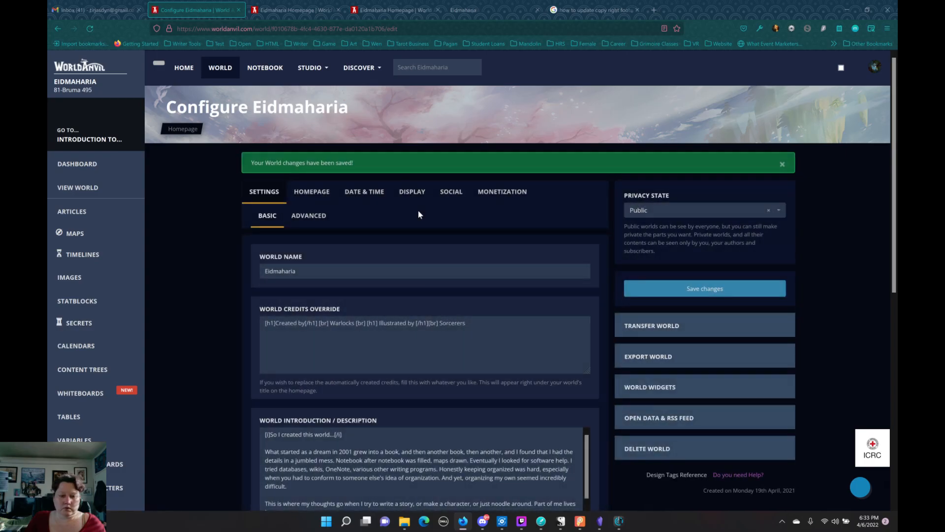
Review the world's homepage display options and its date and time settings.
left_click(326, 191)
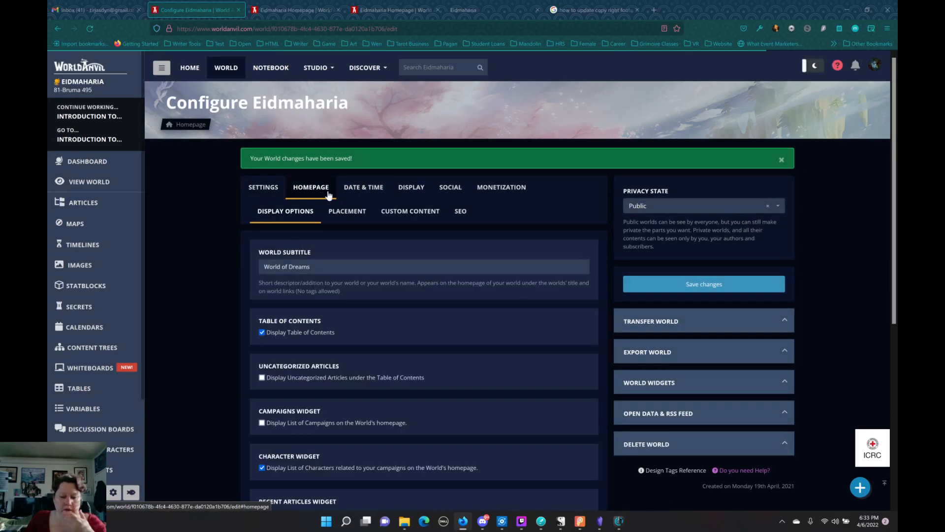
scroll(413, 237, "down", 4)
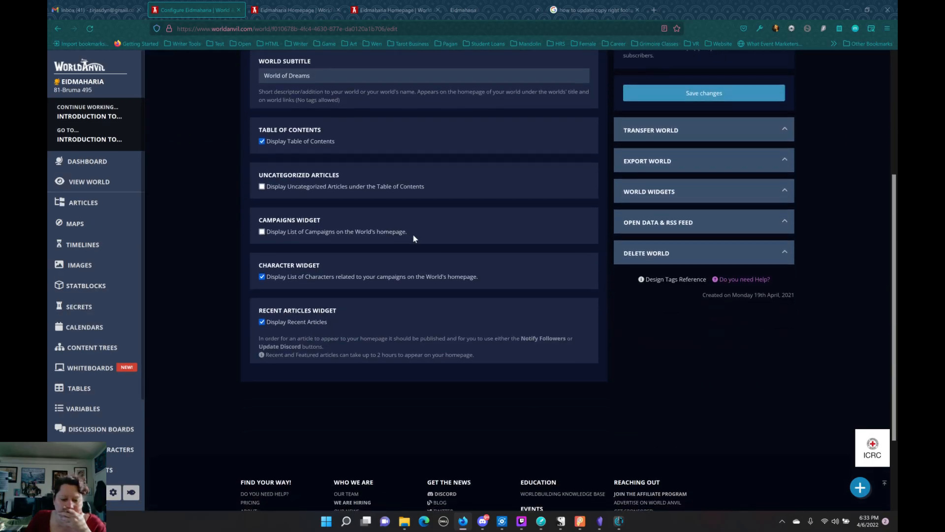
scroll(412, 232, "up", 4)
left_click(355, 192)
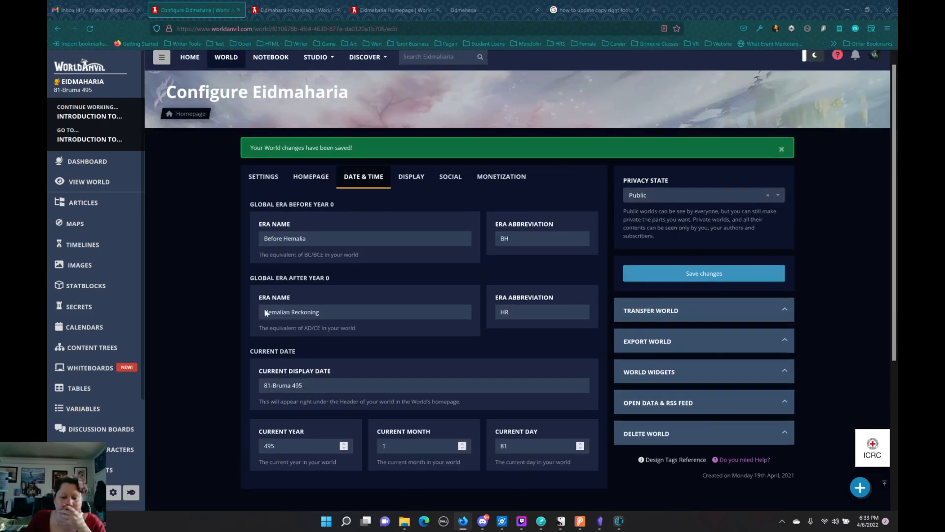
scroll(420, 212, "down", 4)
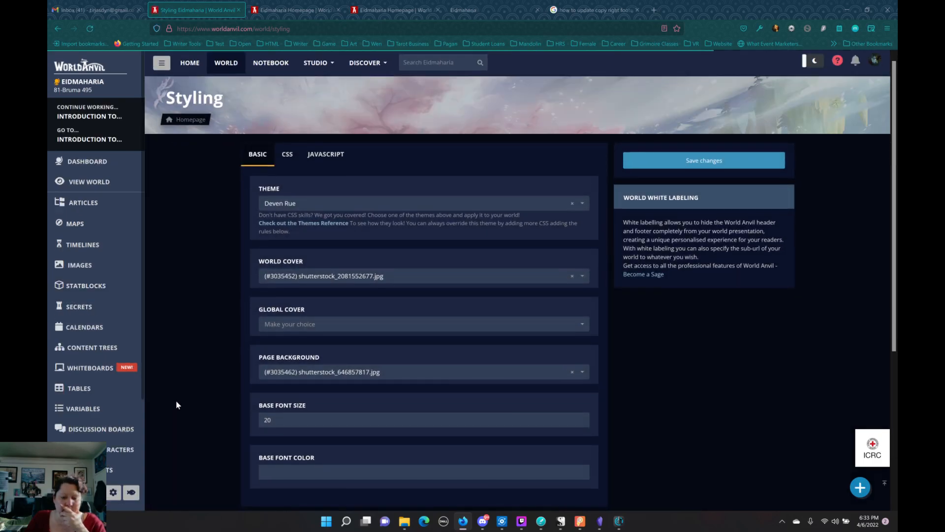
Look through the world's basic styling options, its presentation and authoring panel CSS, and the advanced CSS options.
scroll(172, 404, "down", 3)
scroll(228, 334, "up", 2)
scroll(228, 334, "up", 1)
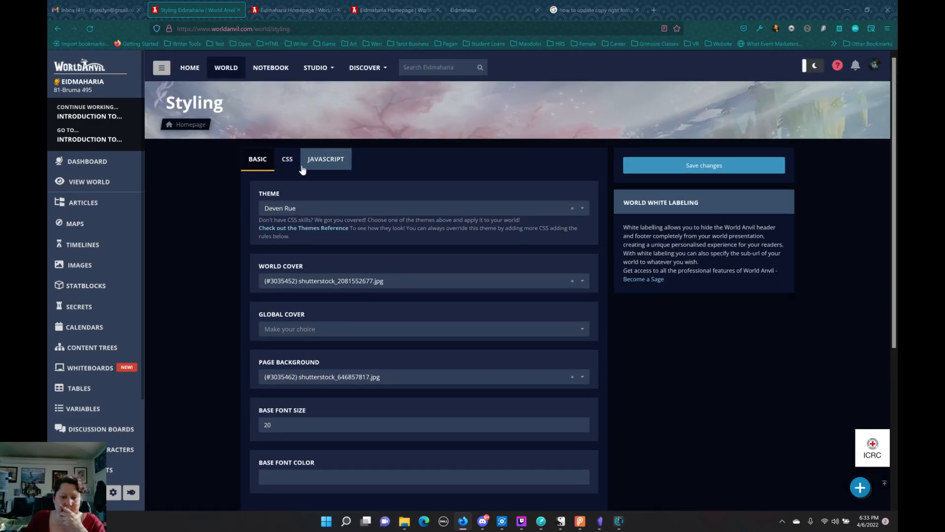
left_click(287, 159)
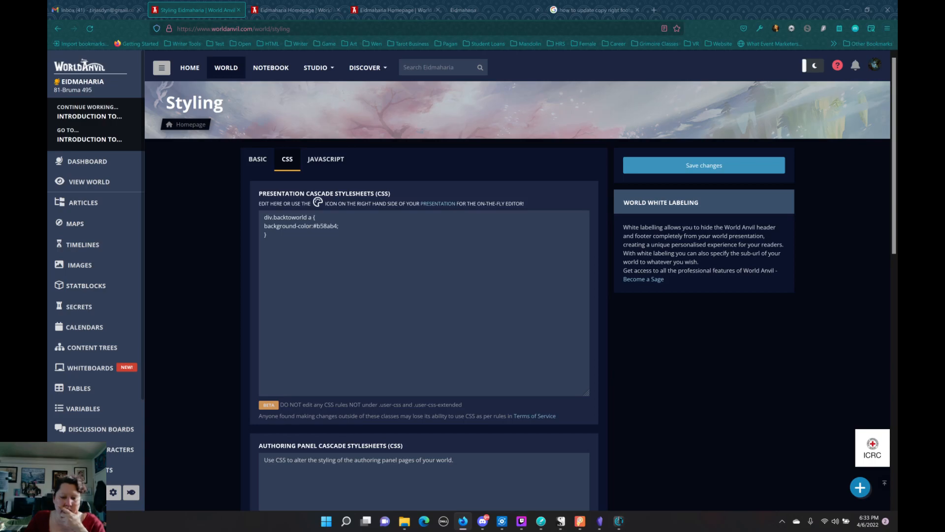
scroll(423, 296, "down", 7)
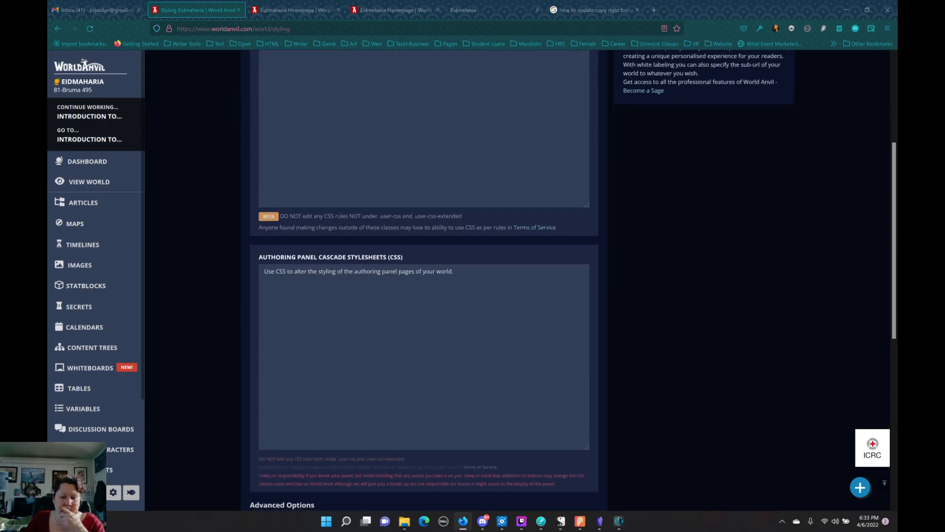
scroll(423, 295, "down", 1)
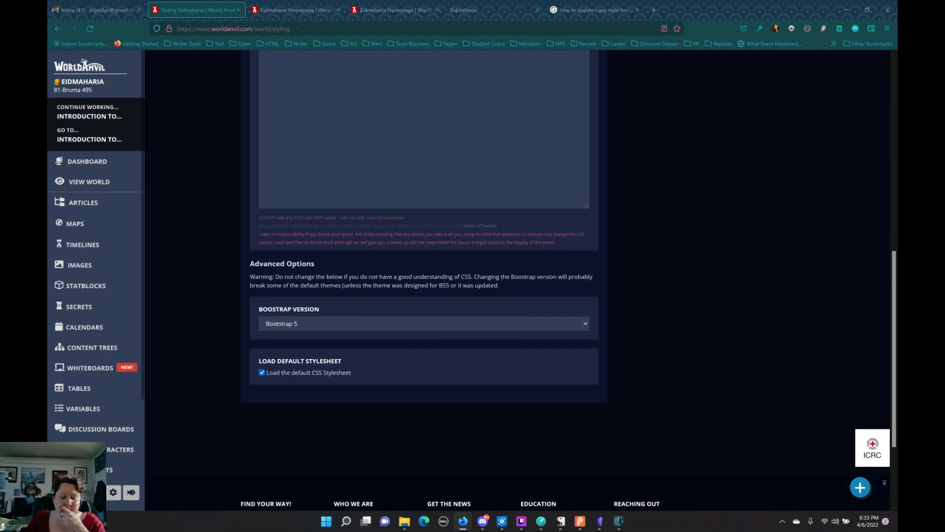
scroll(423, 296, "up", 8)
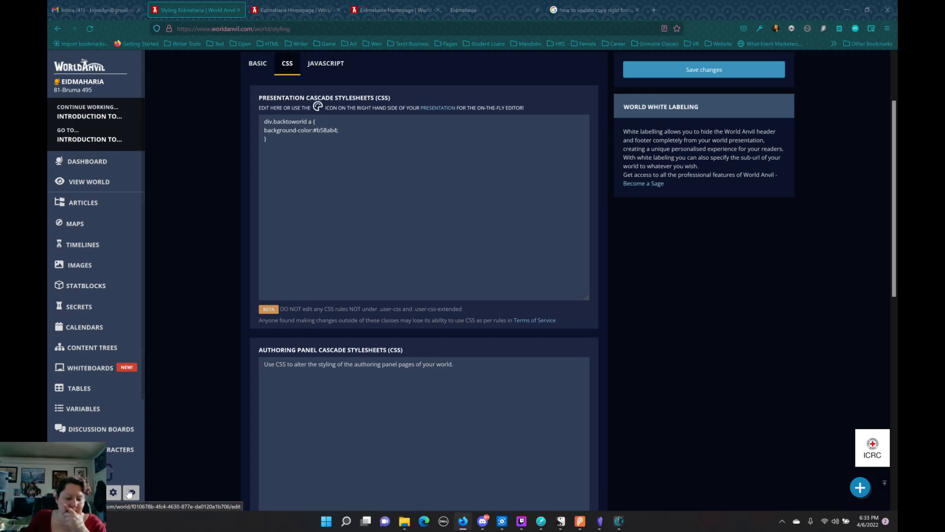
Reopen Eidmaharia's configuration and look through the homepage's placement, custom content and SEO settings.
left_click(96, 493)
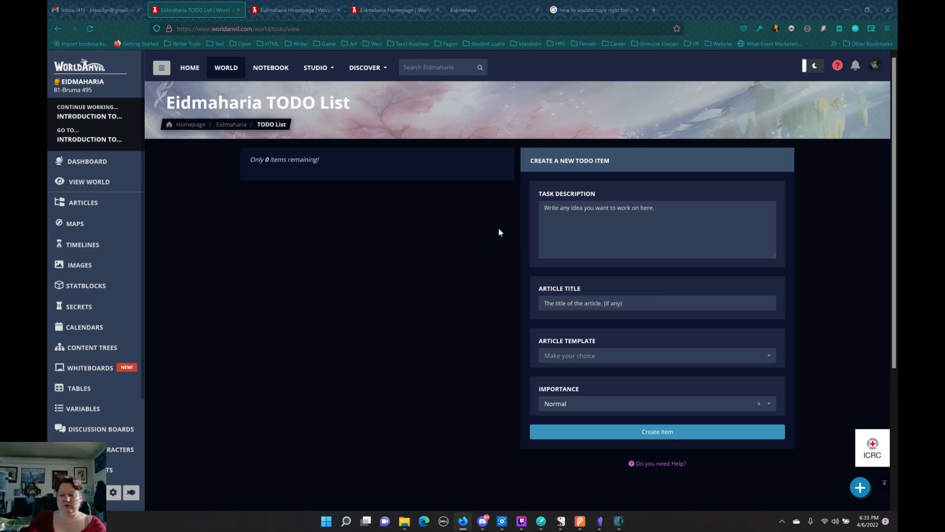
left_click(113, 492)
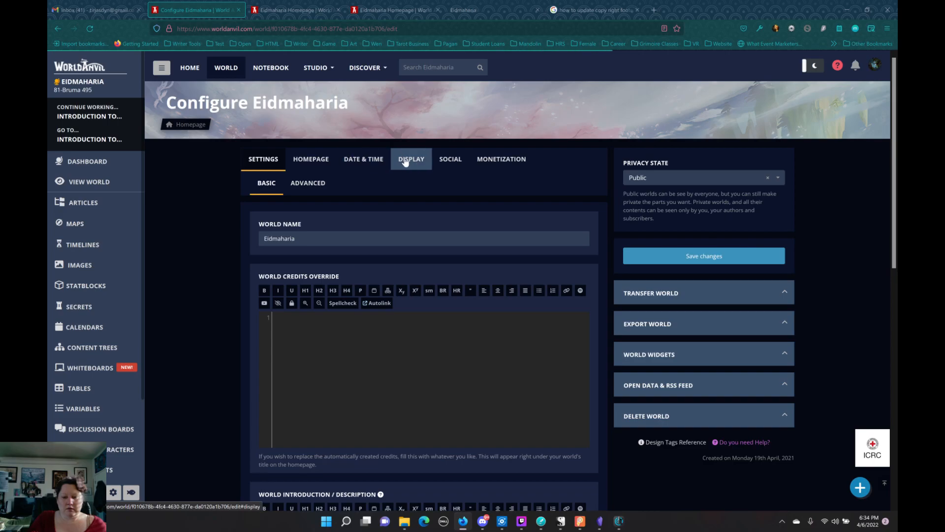
left_click(311, 159)
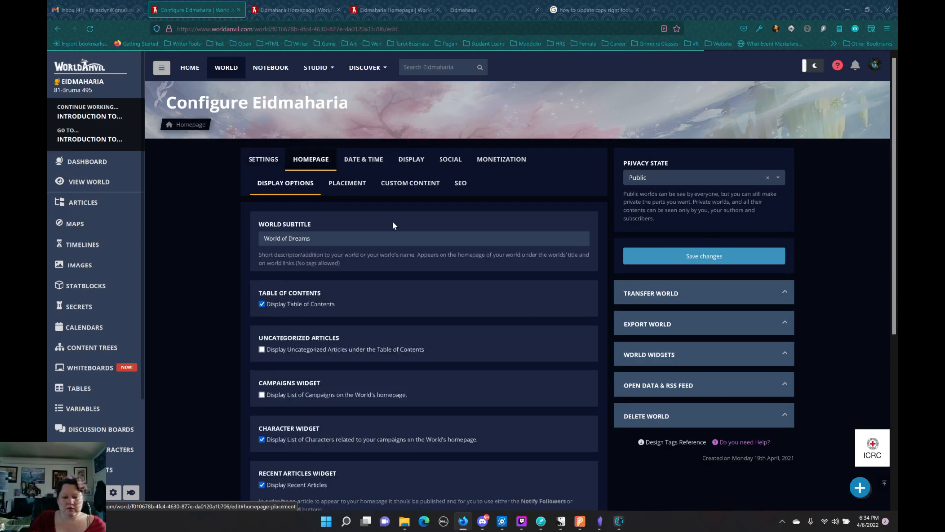
left_click(446, 164)
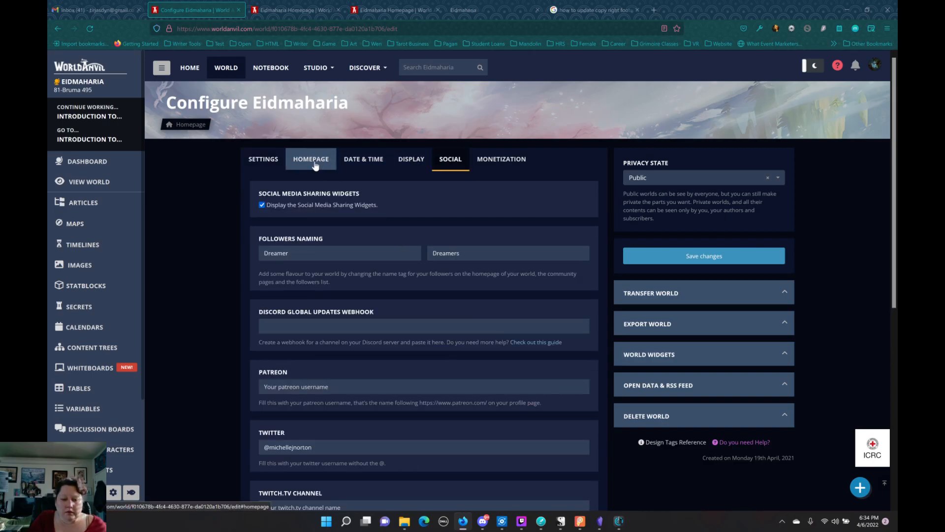
left_click(316, 166)
left_click(350, 185)
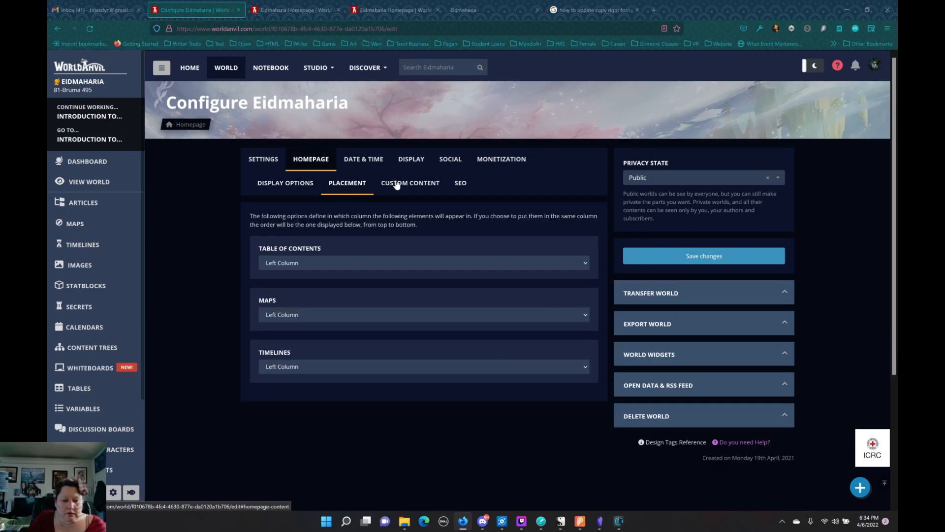
left_click(396, 185)
scroll(494, 291, "down", 5)
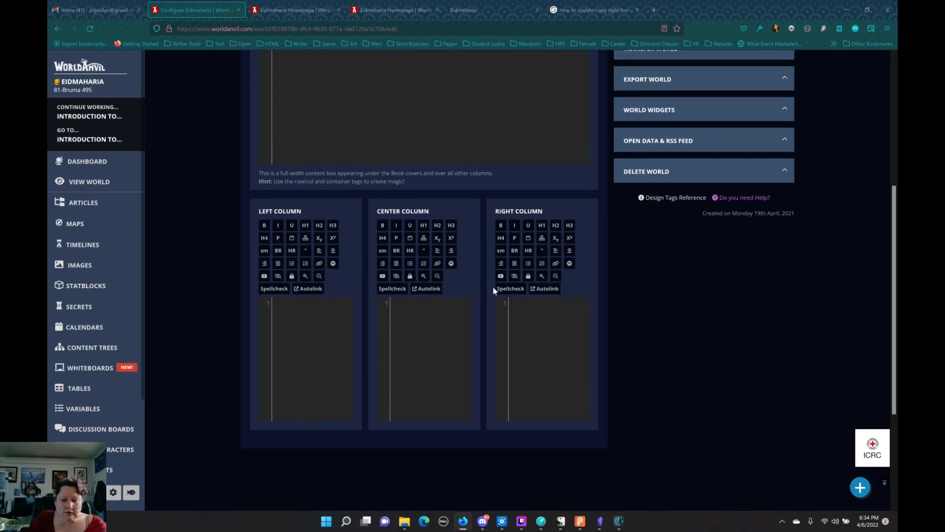
scroll(492, 289, "up", 5)
left_click(458, 192)
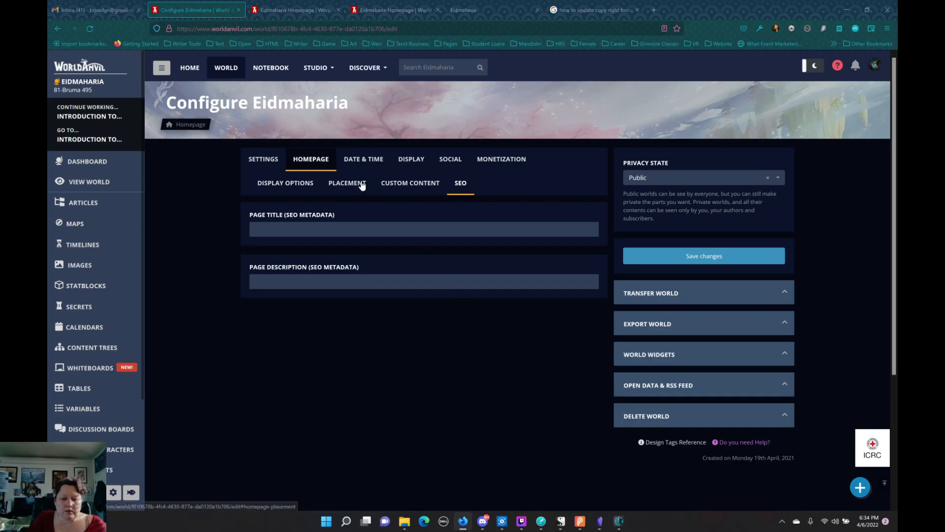
Check the world's date and time settings and its global display options.
left_click(350, 160)
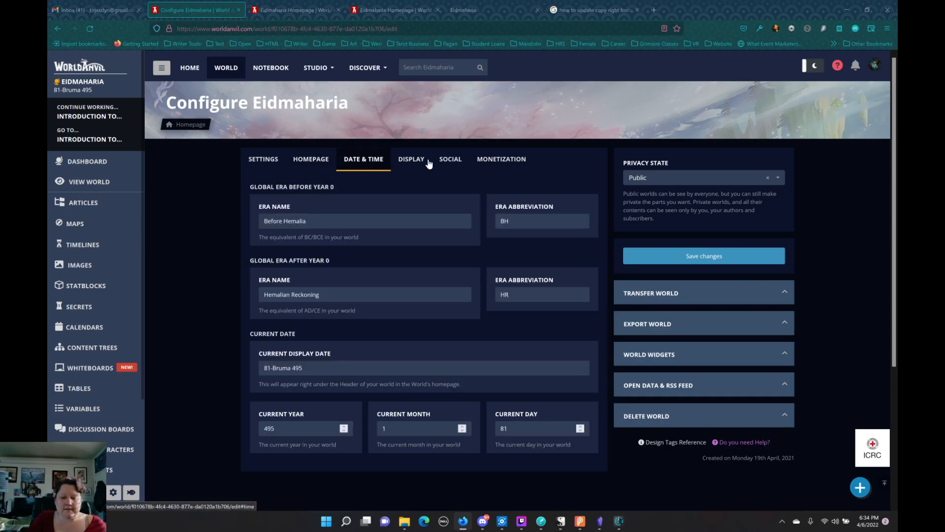
left_click(422, 165)
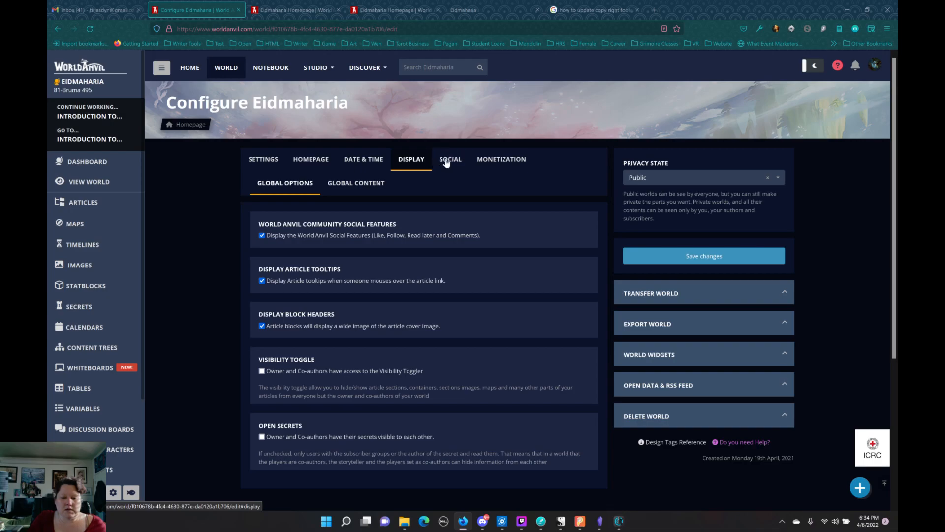
left_click(368, 162)
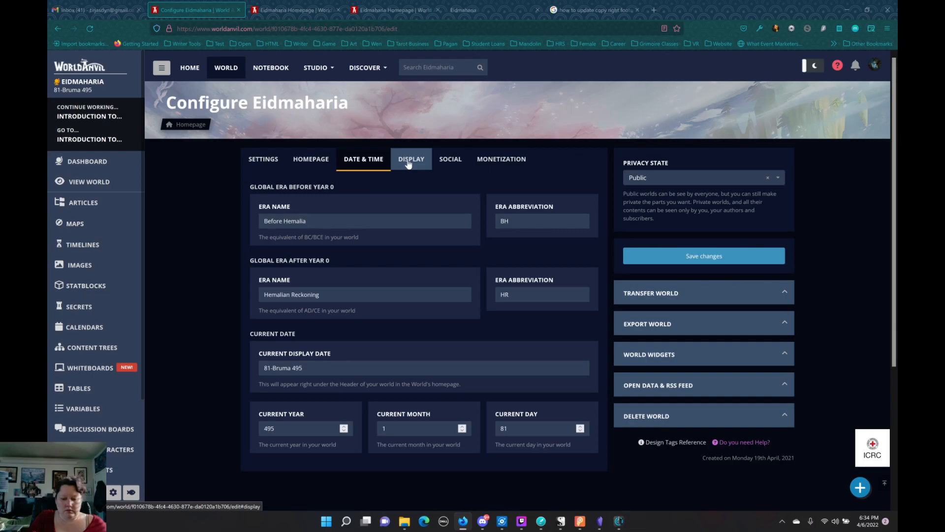
left_click(408, 165)
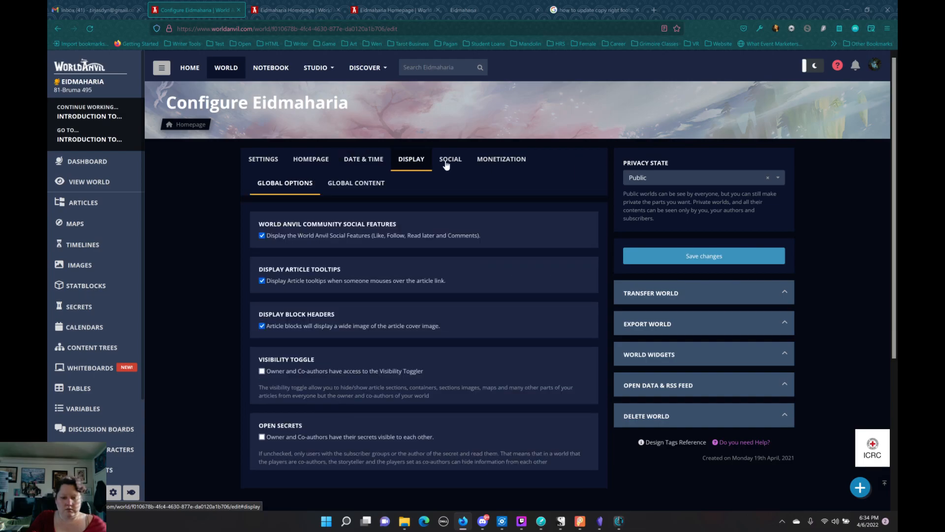
left_click(371, 167)
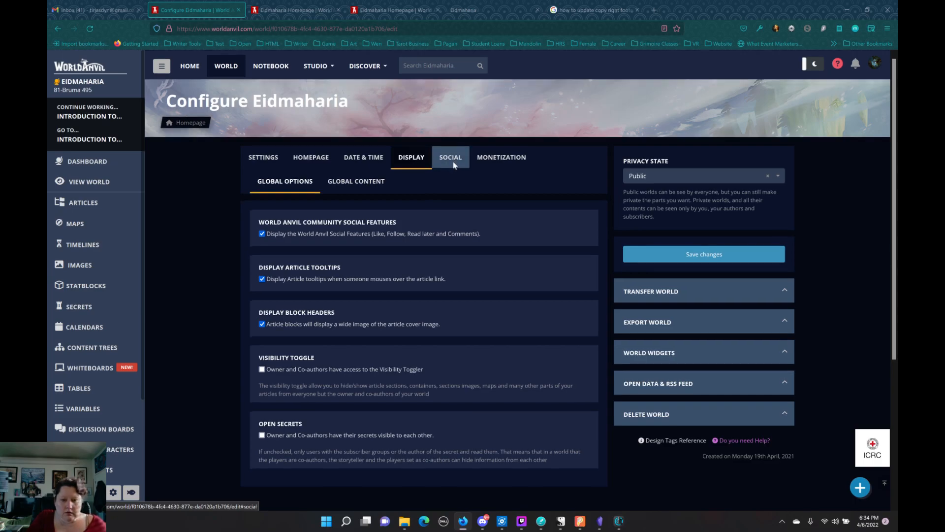
scroll(445, 147, "down", 3)
scroll(455, 165, "up", 3)
Look over the world's social settings, from the sharing widgets down to the Discord server link.
left_click(452, 162)
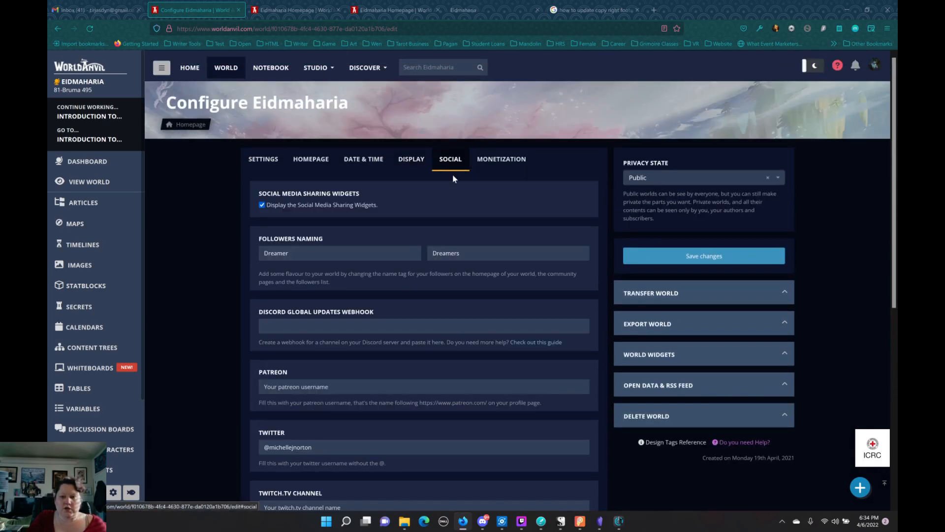
scroll(451, 272, "down", 5)
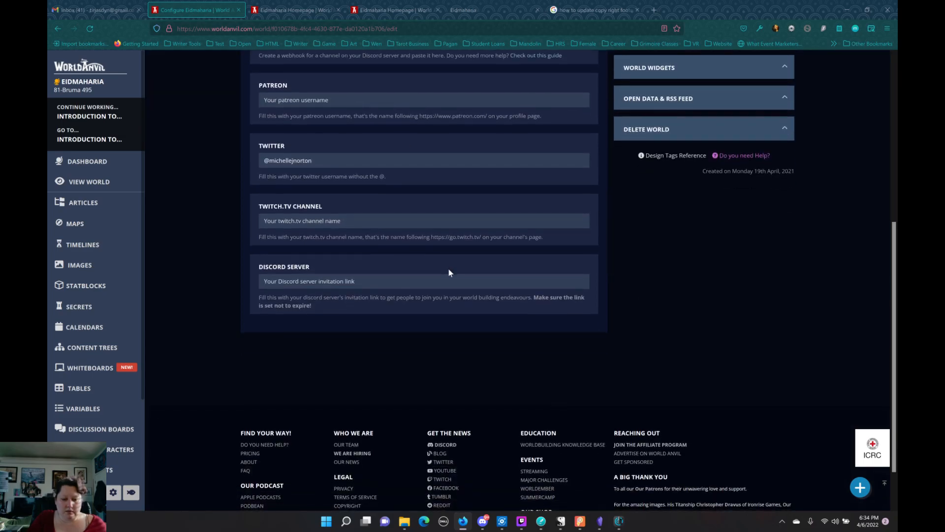
scroll(448, 269, "up", 6)
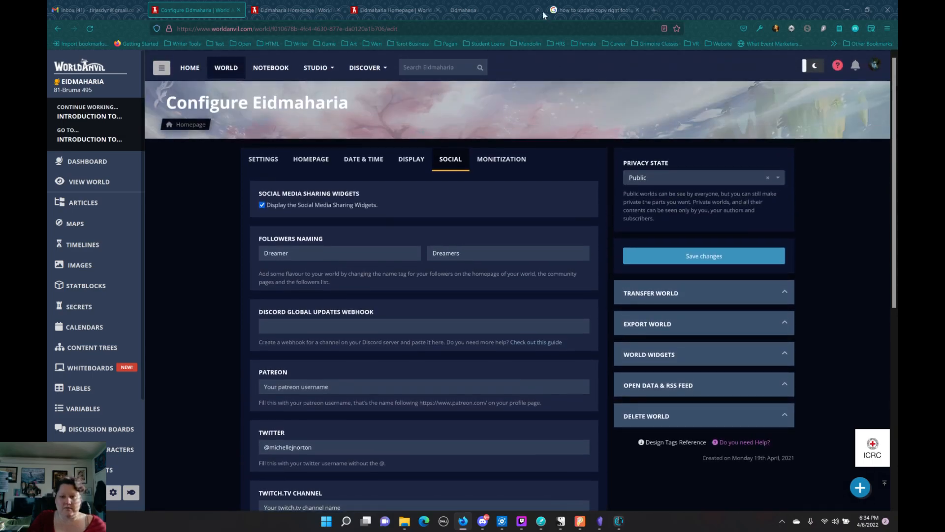
Return to the copyright footer search results, look them over and open the Guide to article editing.
left_click(468, 10)
left_click(594, 9)
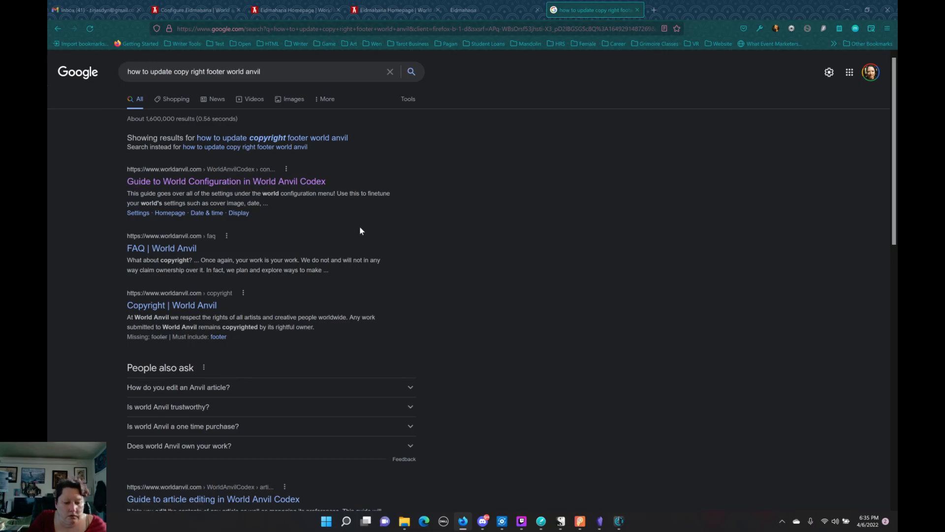
scroll(360, 231, "down", 5)
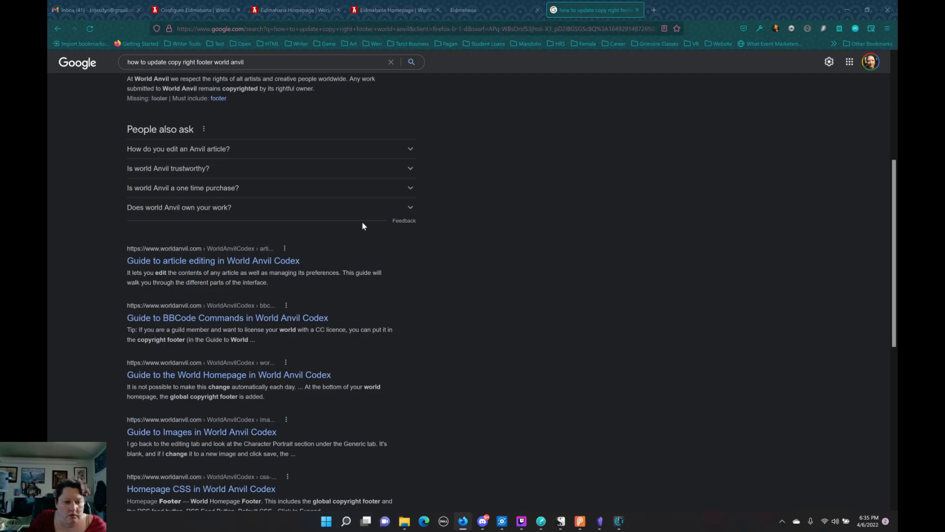
scroll(367, 222, "up", 4)
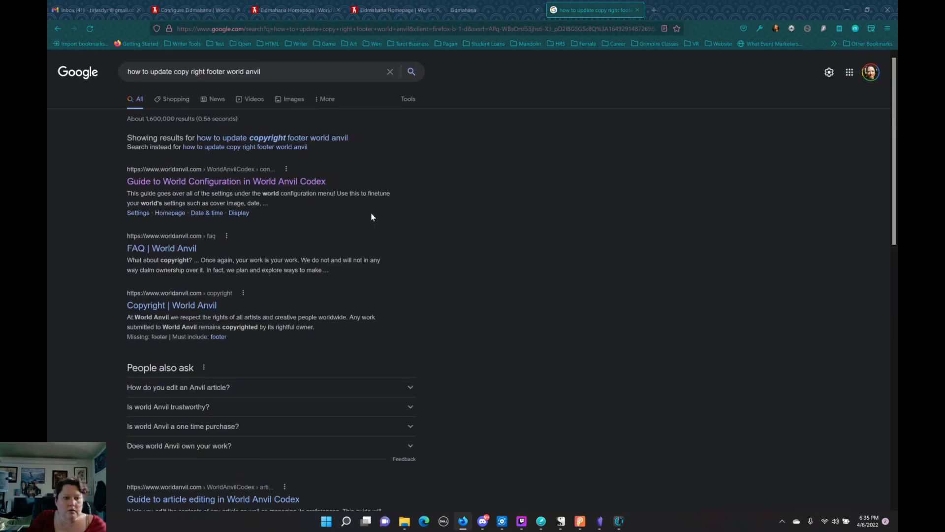
scroll(360, 216, "down", 5)
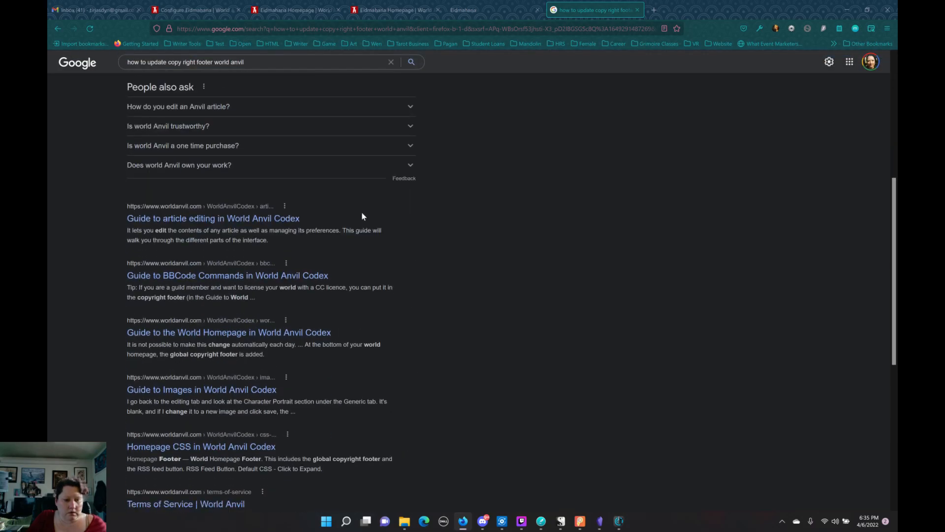
left_click(393, 218)
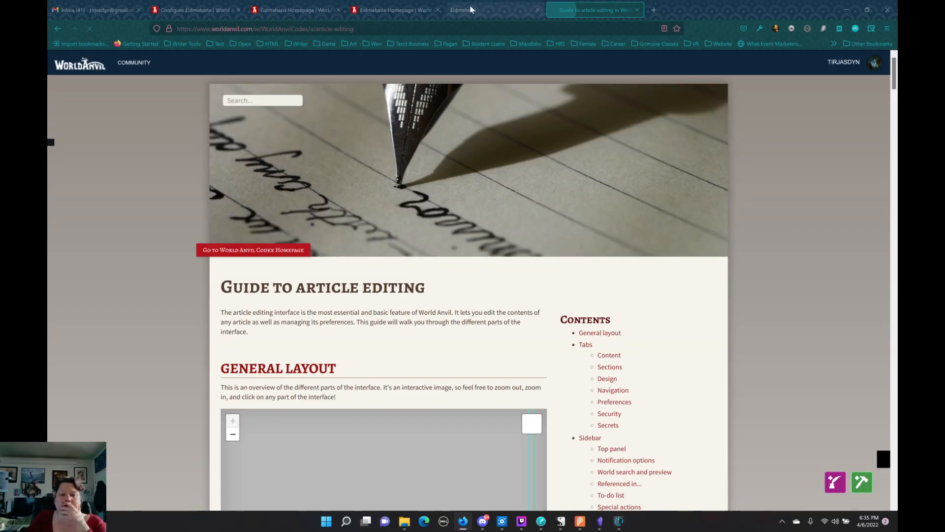
On Eidmaharia's published homepage, look through the side table of contents and check the copyright line in the footer.
left_click(394, 10)
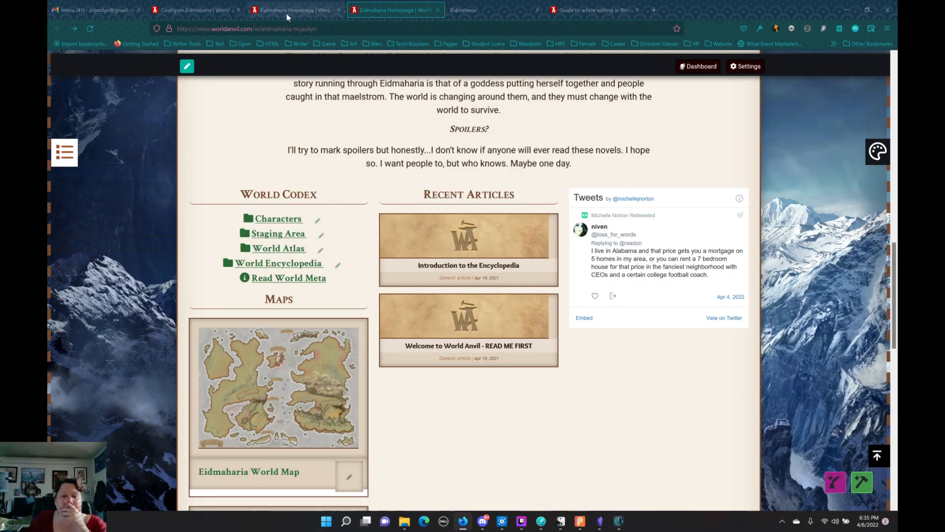
left_click(73, 159)
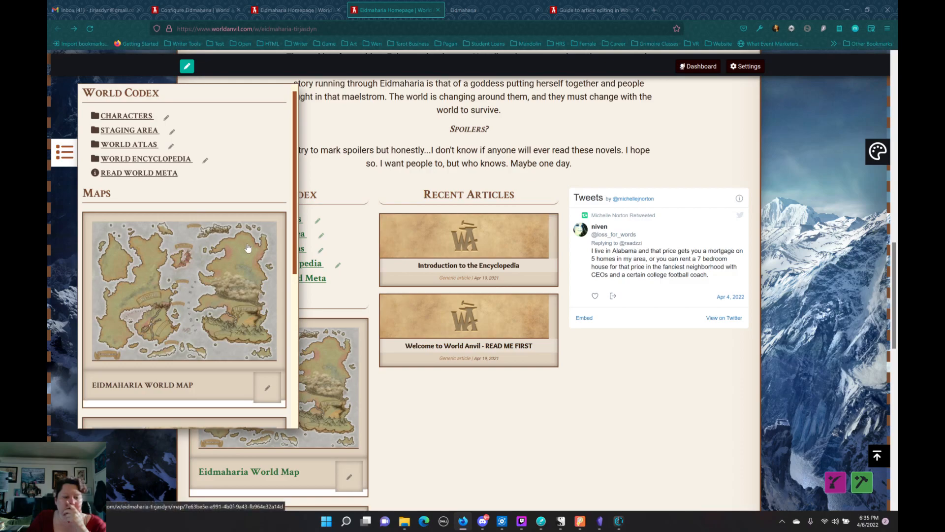
scroll(245, 245, "down", 5)
scroll(498, 381, "down", 1)
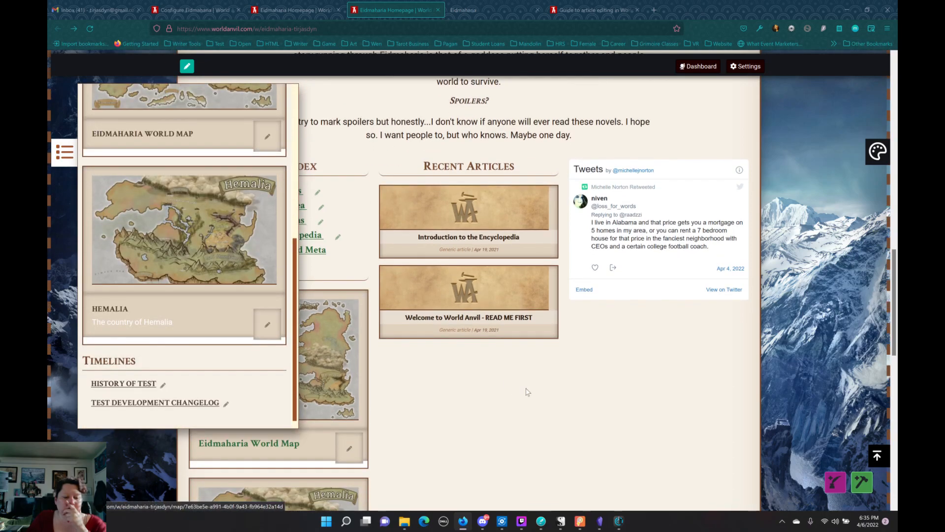
scroll(498, 380, "down", 10)
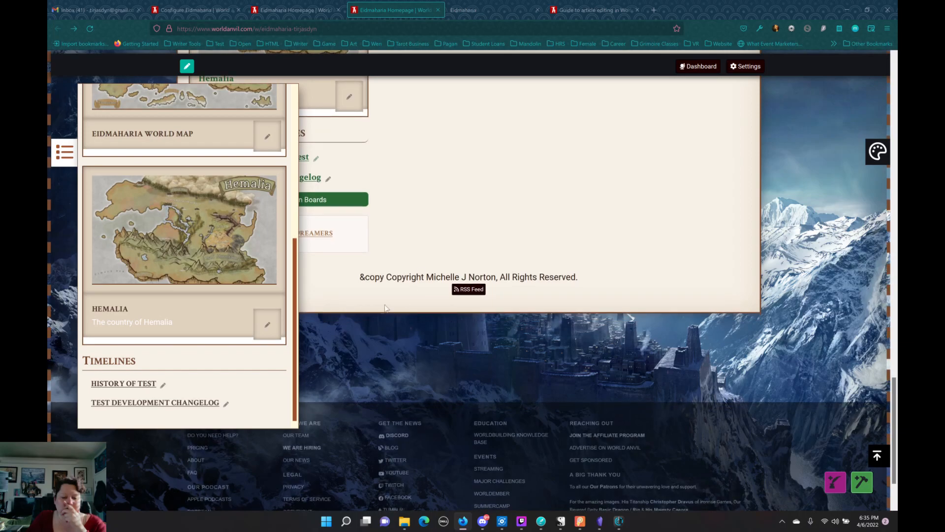
scroll(389, 333, "up", 4)
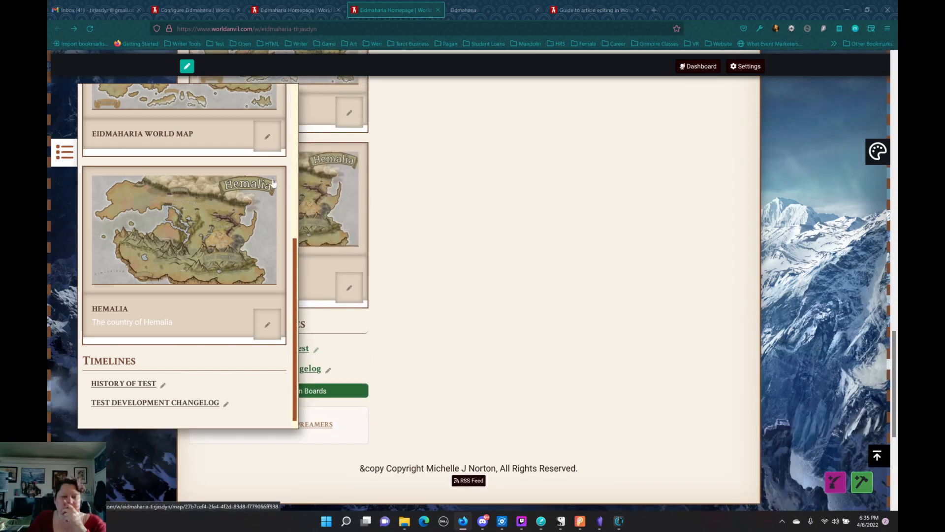
Look over the homepage's World Styling Editor with its theme and custom CSS, and close it and the side table of contents.
scroll(263, 181, "up", 3)
scroll(264, 183, "up", 10)
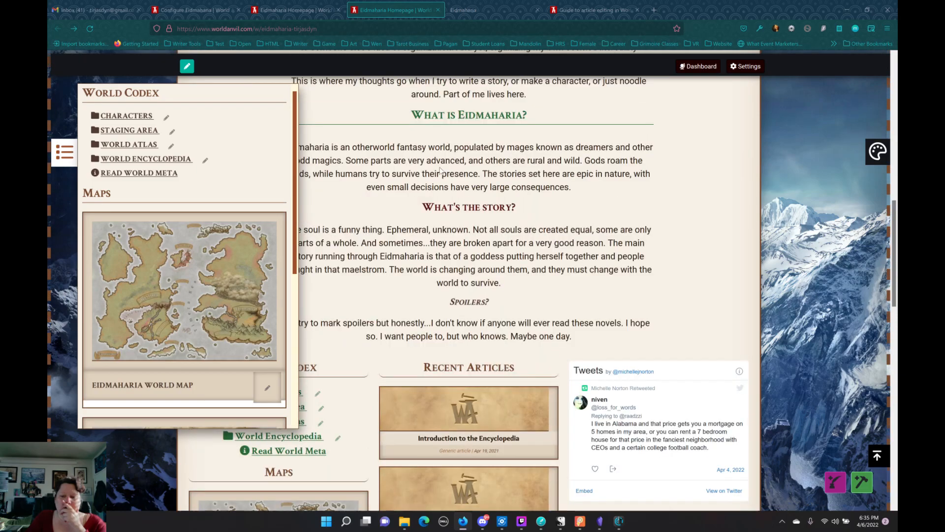
left_click(869, 154)
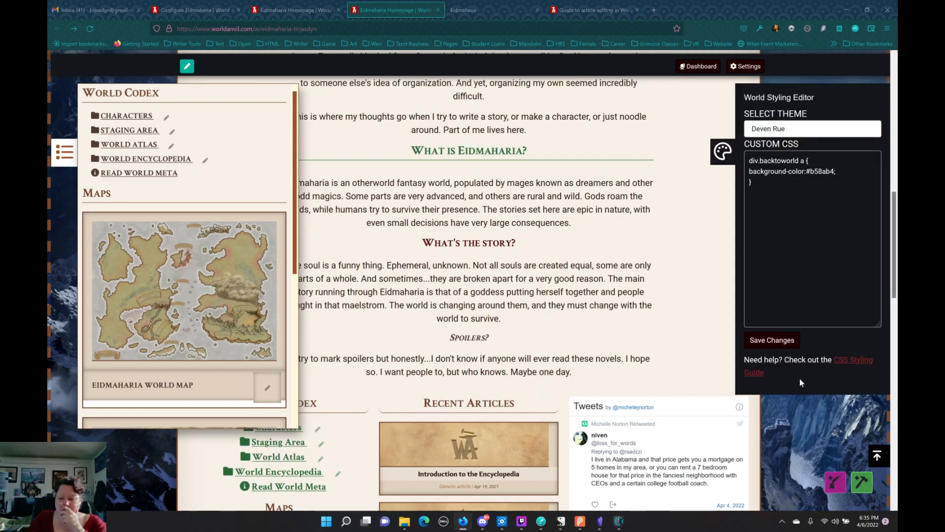
left_click(872, 460)
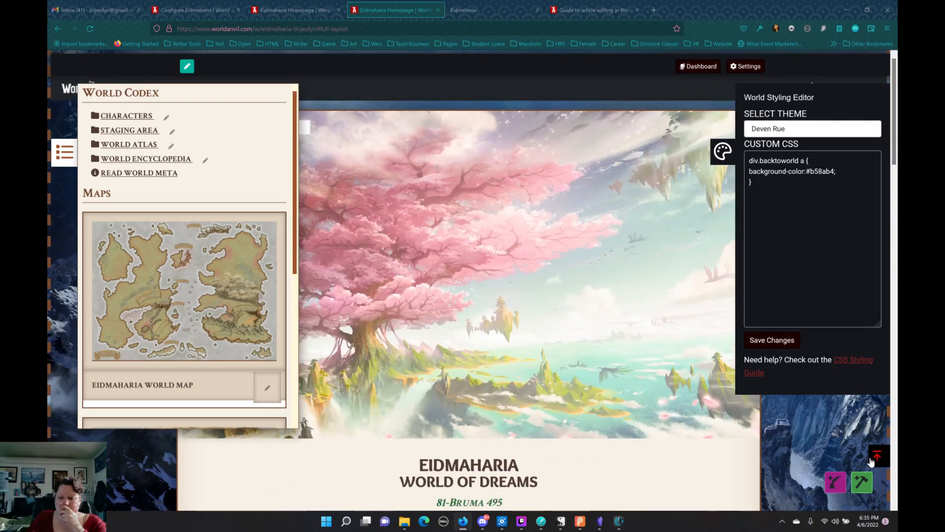
left_click(726, 153)
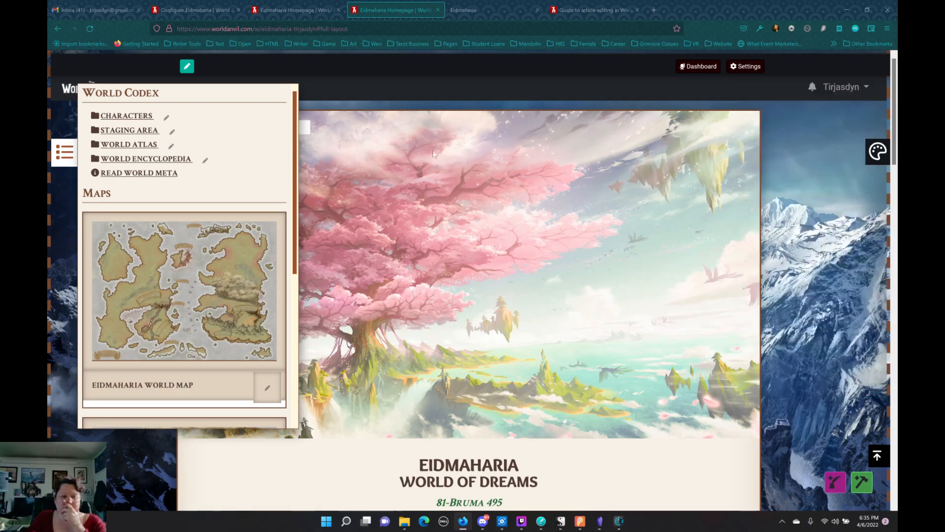
left_click(64, 152)
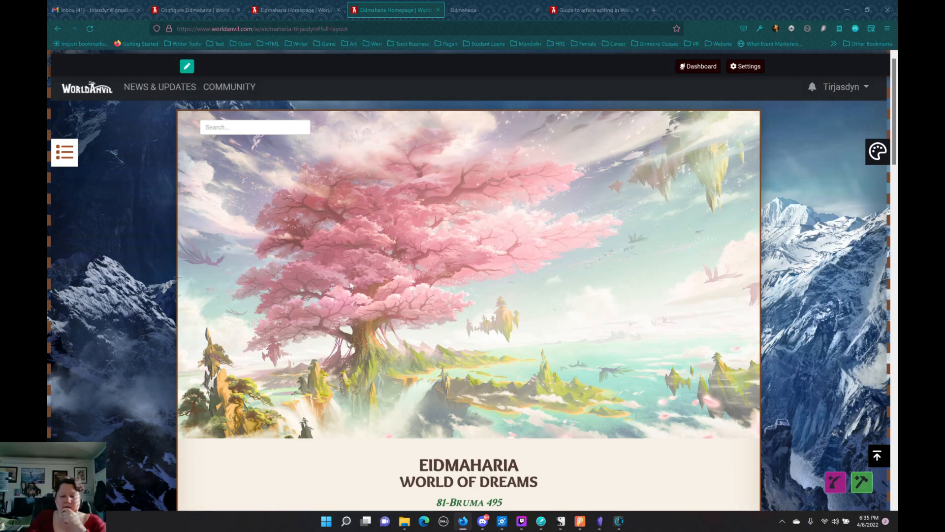
Check the published homepage down to the copyright footer and back up to the world introduction.
scroll(359, 286, "down", 10)
scroll(359, 285, "down", 15)
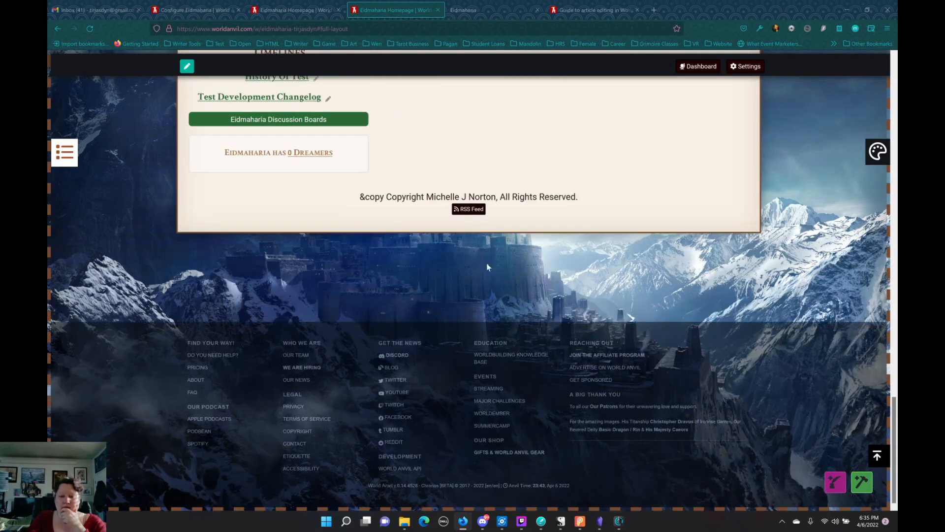
scroll(537, 268, "up", 20)
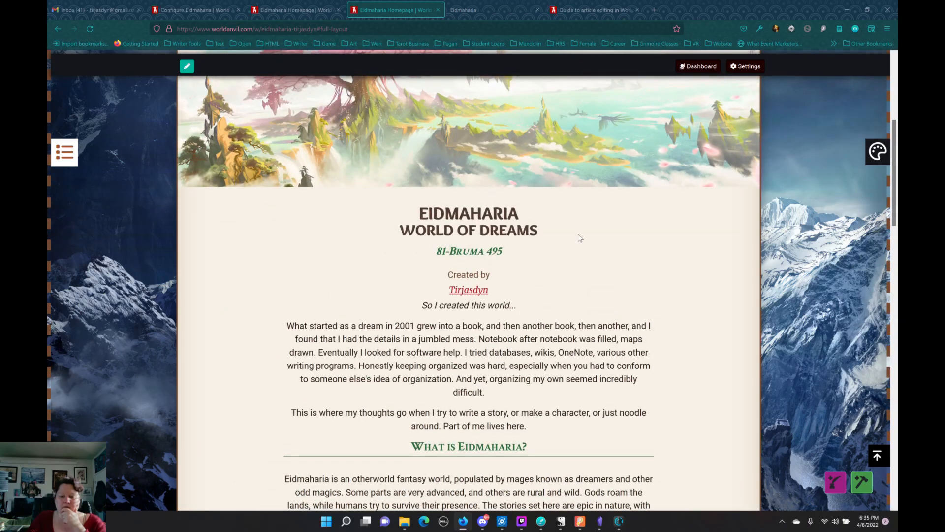
left_click(71, 157)
Return to the world configuration, recheck the homepage placement and display options, and read the basic settings through the world introduction.
key("ctrl+2")
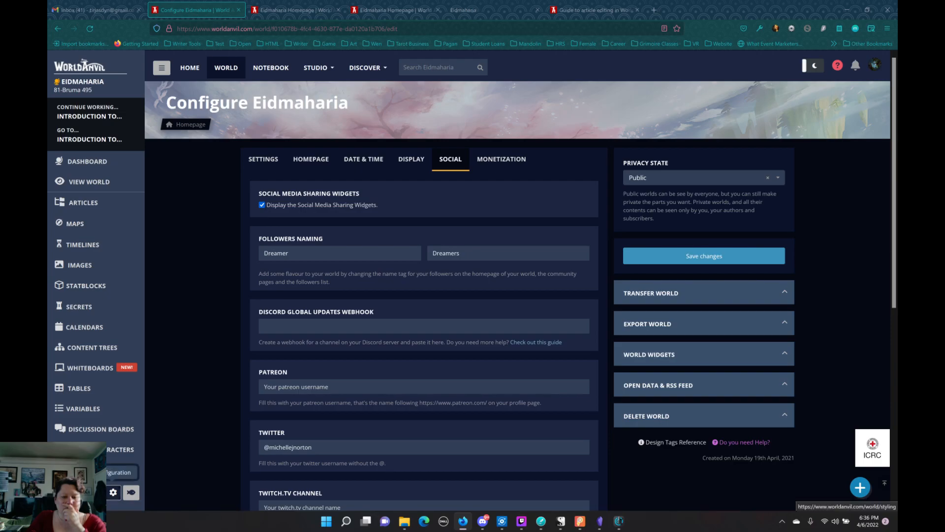
left_click(261, 160)
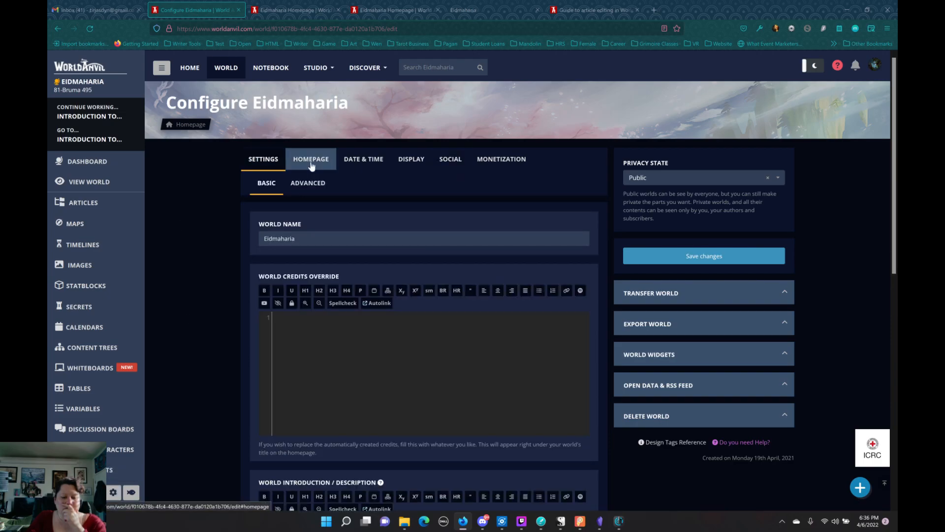
left_click(311, 165)
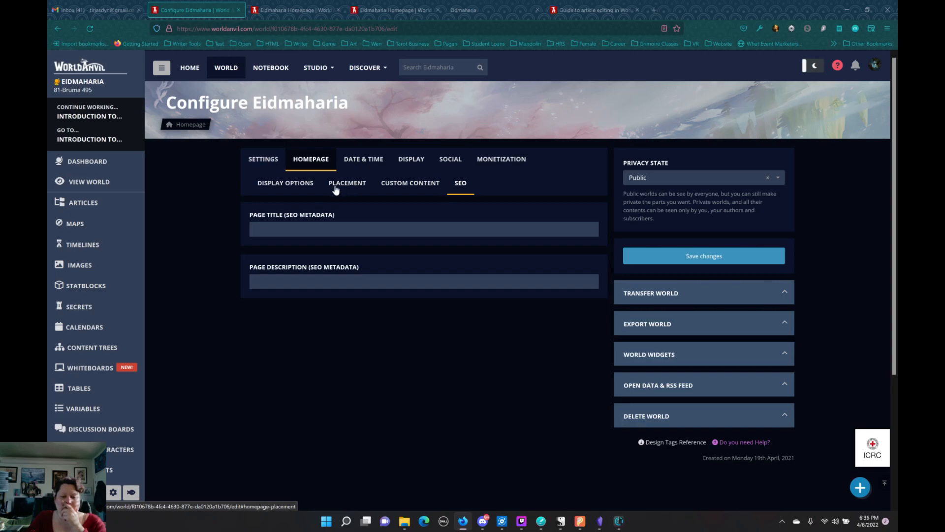
left_click(349, 184)
left_click(277, 183)
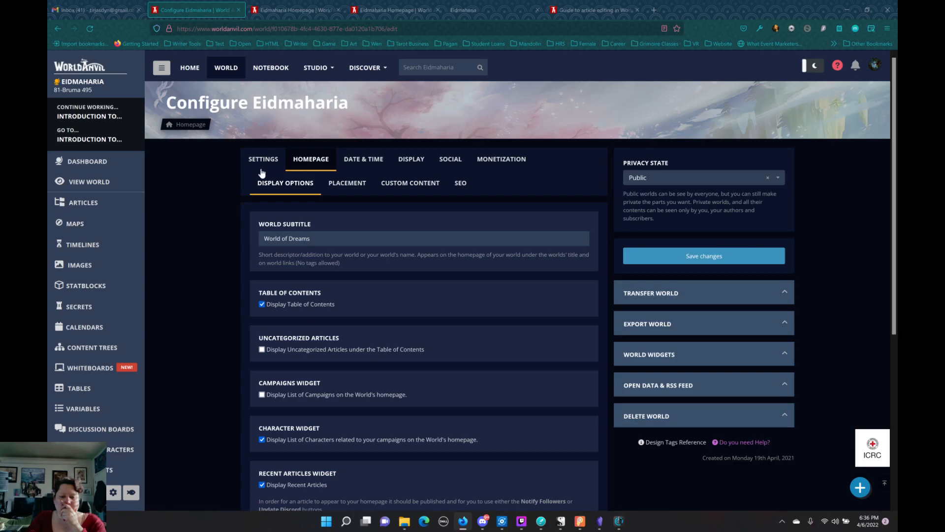
left_click(262, 165)
scroll(221, 214, "down", 5)
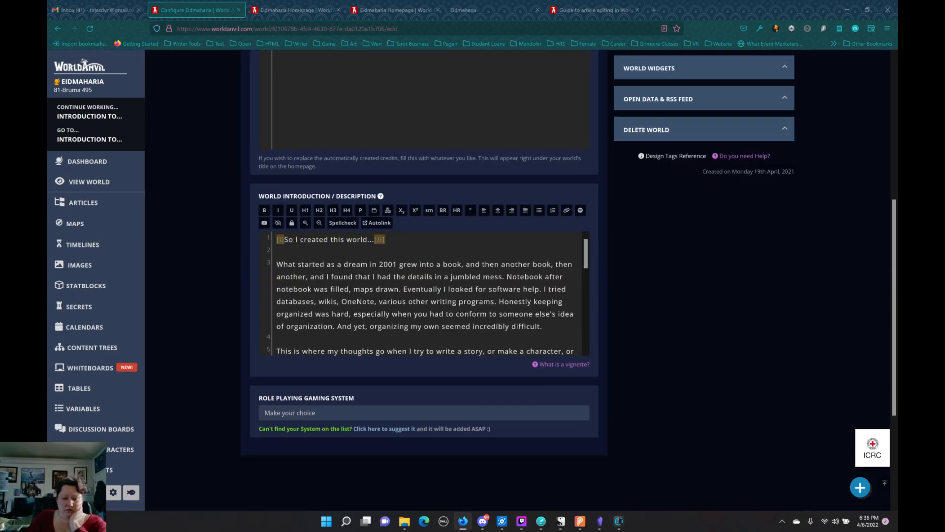
scroll(423, 295, "down", 8)
scroll(250, 302, "down", 2)
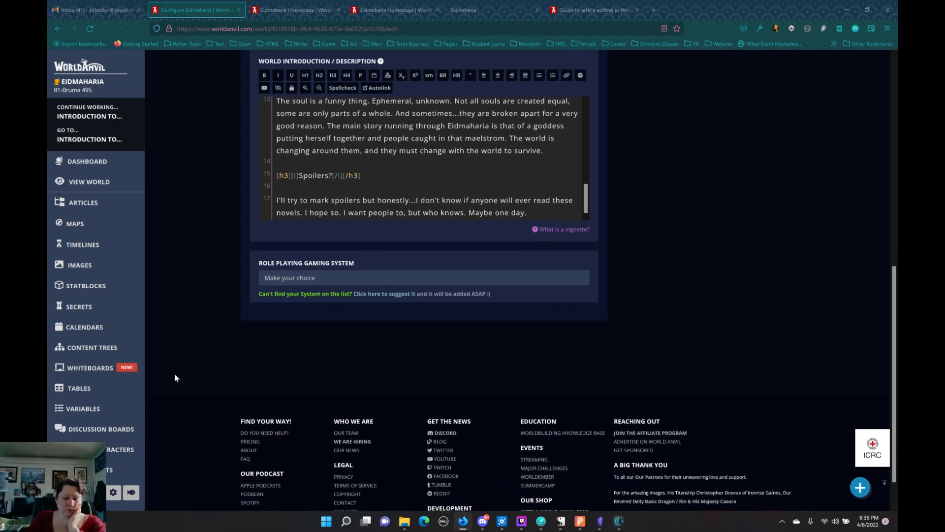
Open Eidmaharia's world meta and look over its scope, theme and focus sections.
scroll(105, 413, "down", 4)
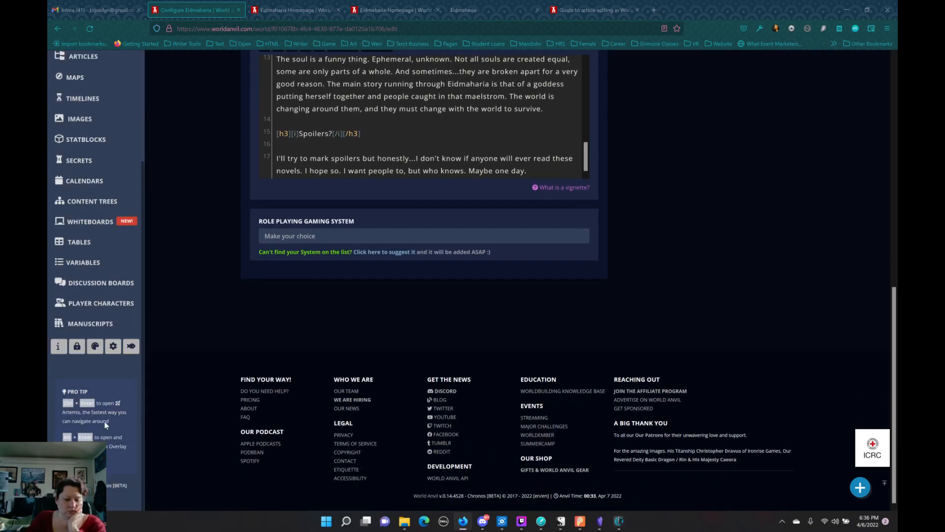
left_click(58, 348)
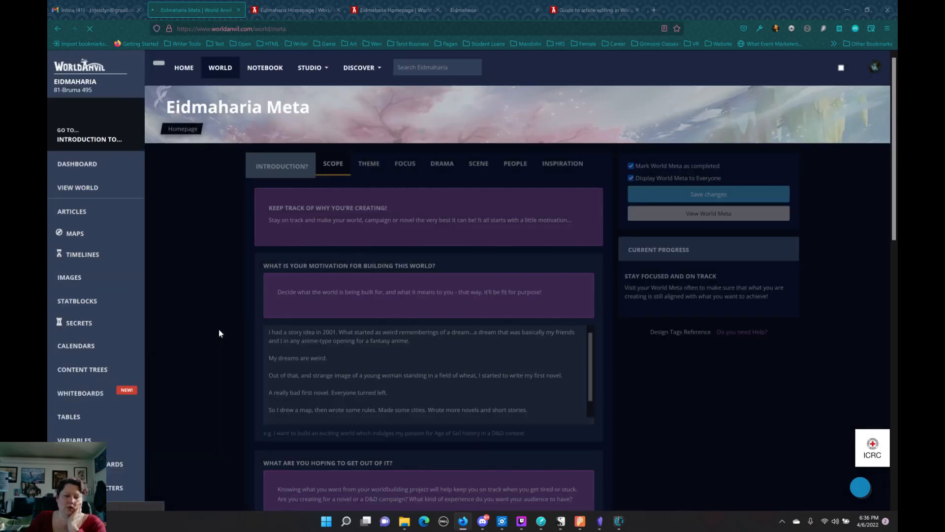
scroll(449, 240, "down", 10)
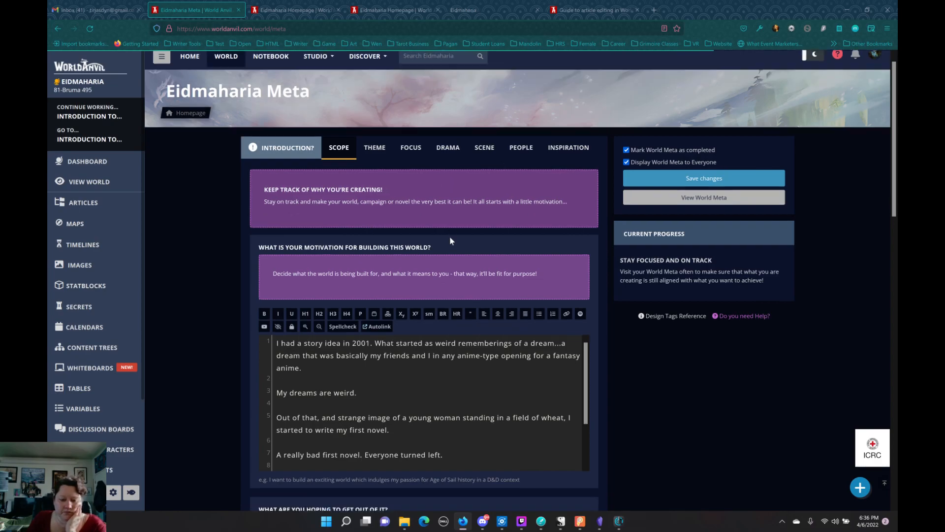
scroll(449, 240, "down", 5)
scroll(450, 242, "up", 20)
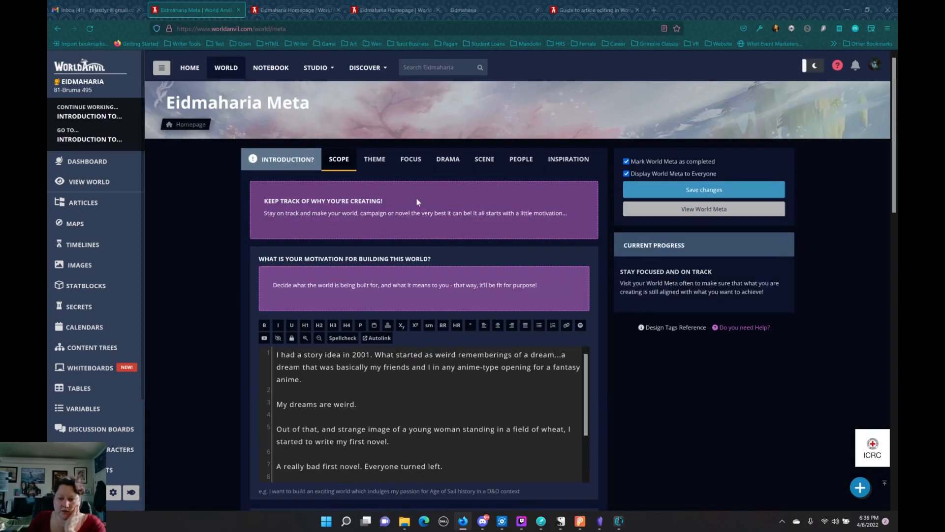
left_click(375, 159)
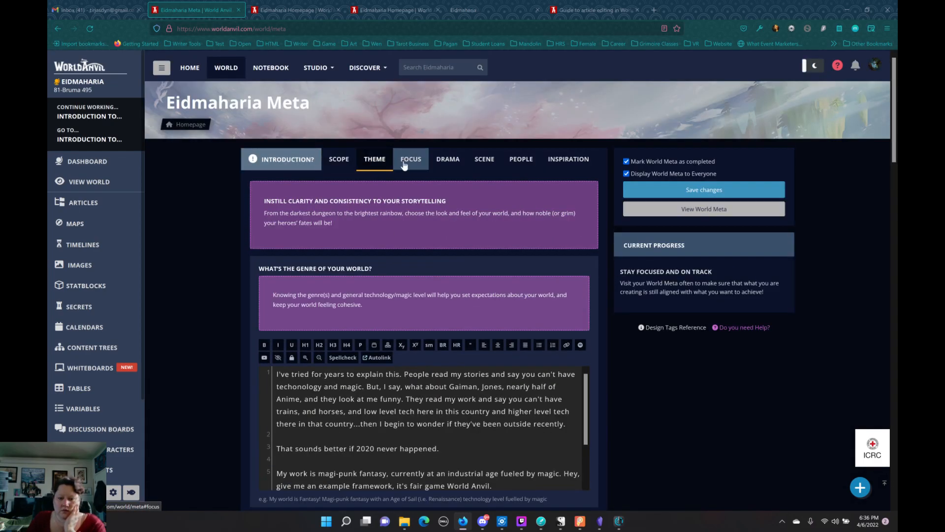
left_click(405, 166)
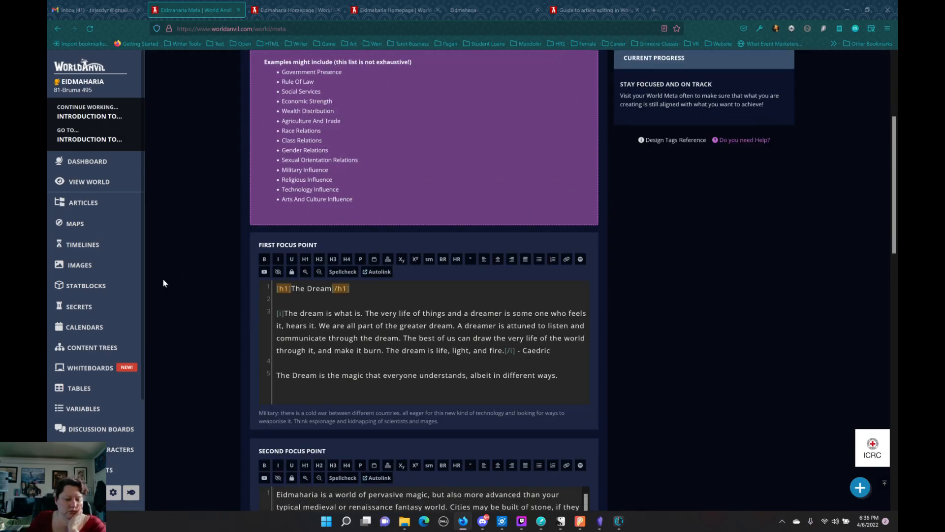
scroll(164, 282, "down", 4)
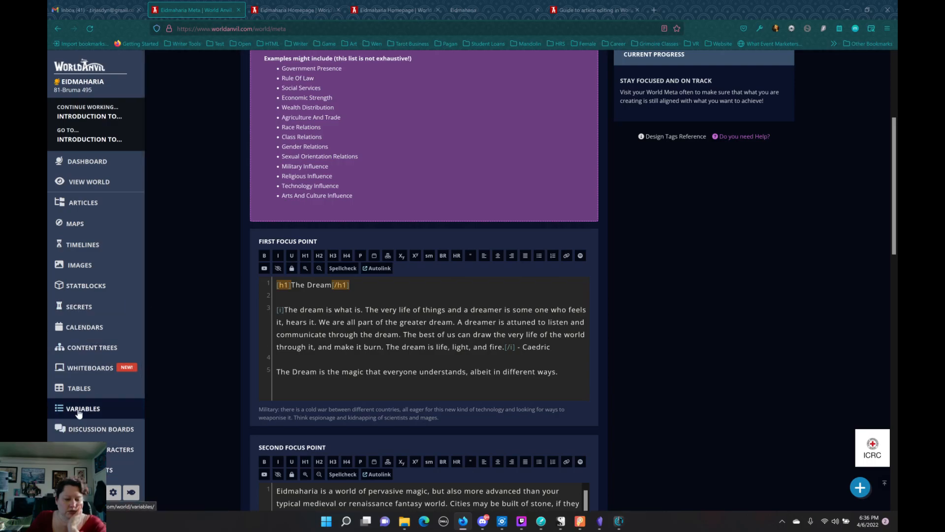
Open the world's variables list and look over the collection form and its help text.
left_click(152, 383)
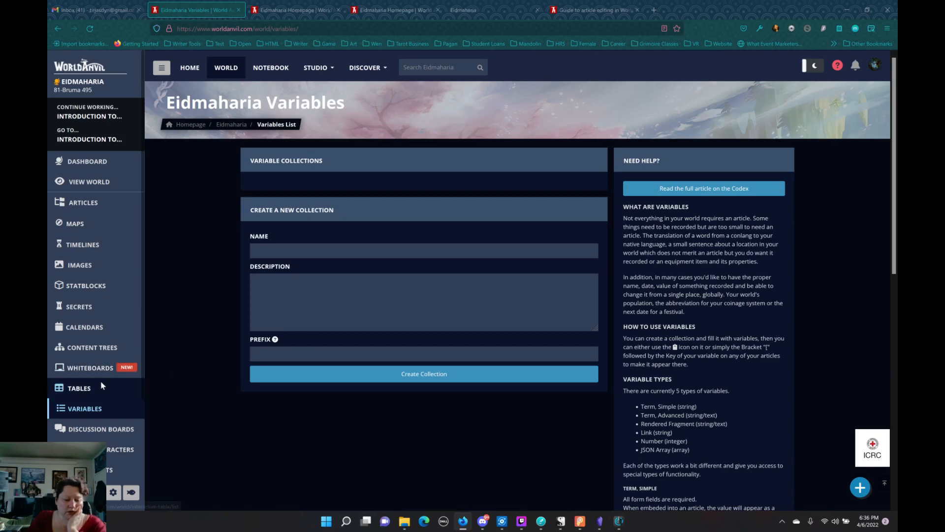
scroll(118, 362, "down", 3)
scroll(117, 362, "up", 3)
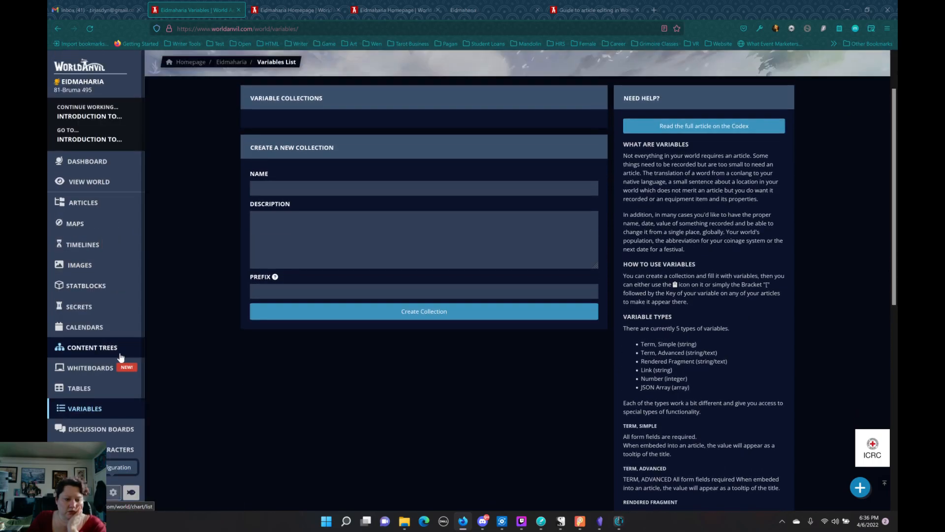
Open the world's styling settings and examine the basic options and the presentation CSS.
scroll(116, 360, "down", 3)
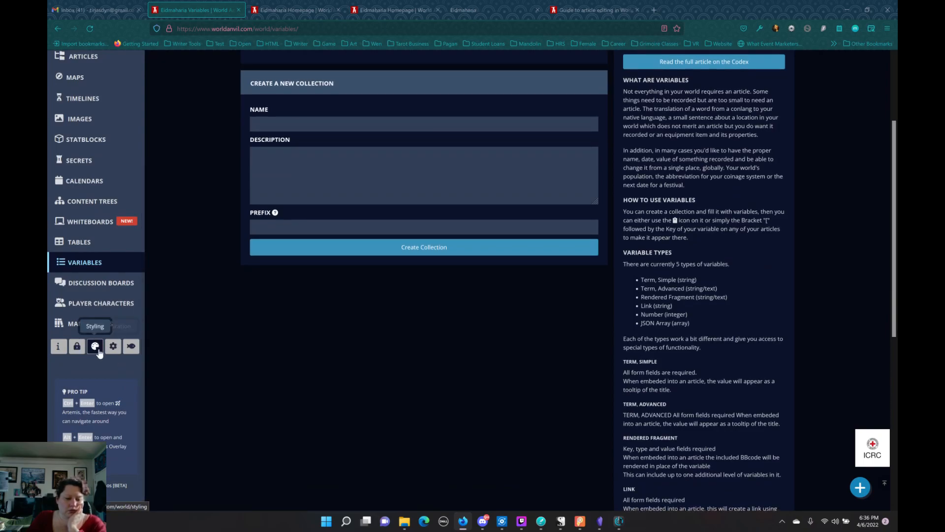
left_click(95, 346)
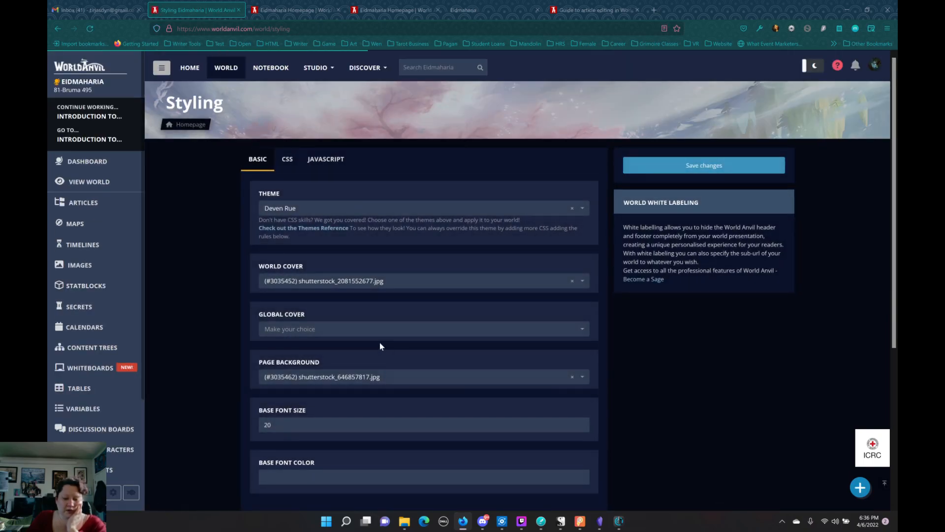
scroll(381, 341, "down", 5)
scroll(382, 342, "up", 3)
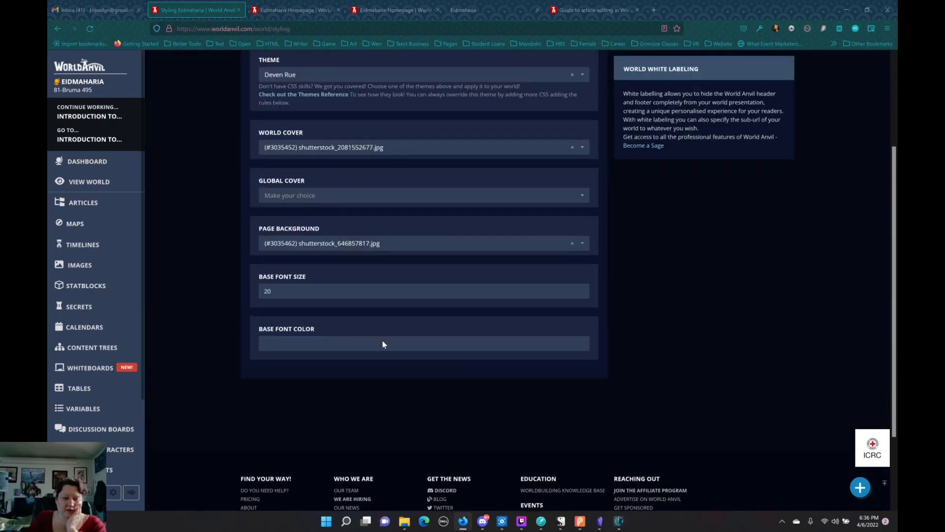
left_click(288, 71)
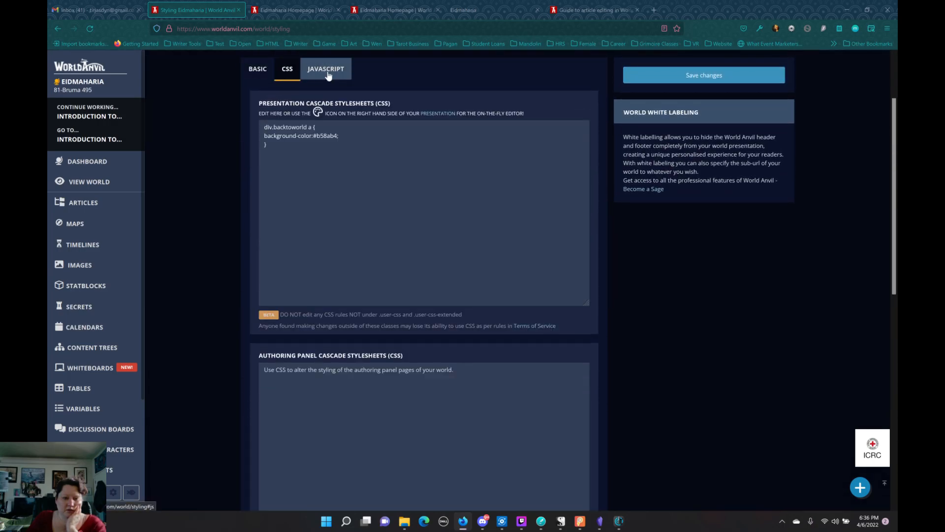
left_click(257, 69)
scroll(327, 212, "up", 2)
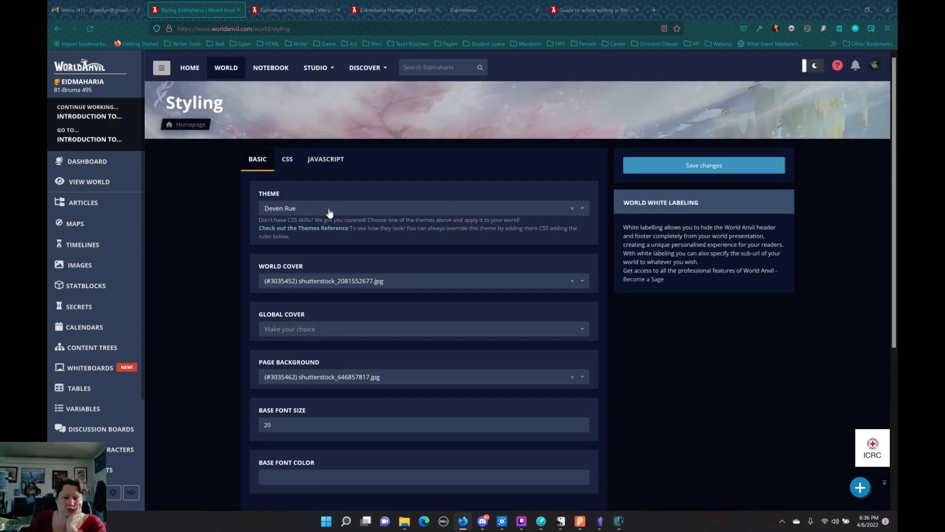
left_click(287, 159)
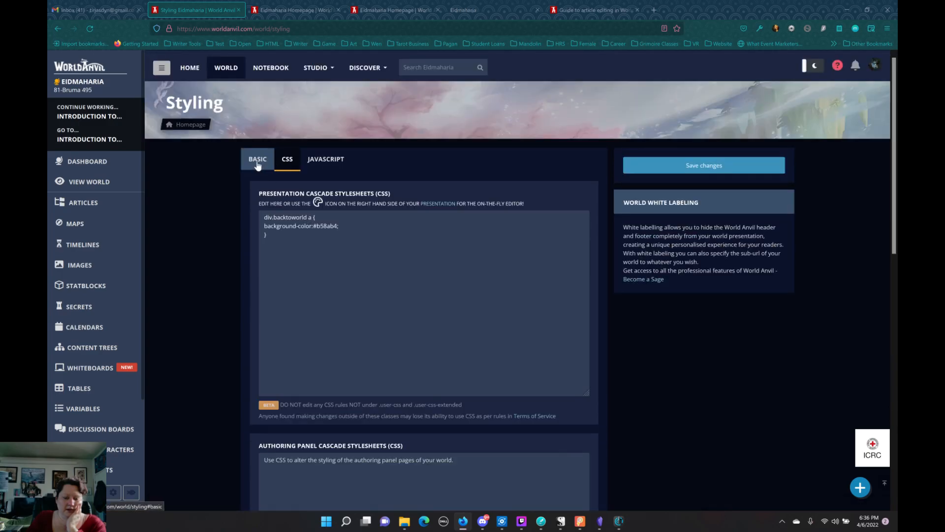
left_click(257, 160)
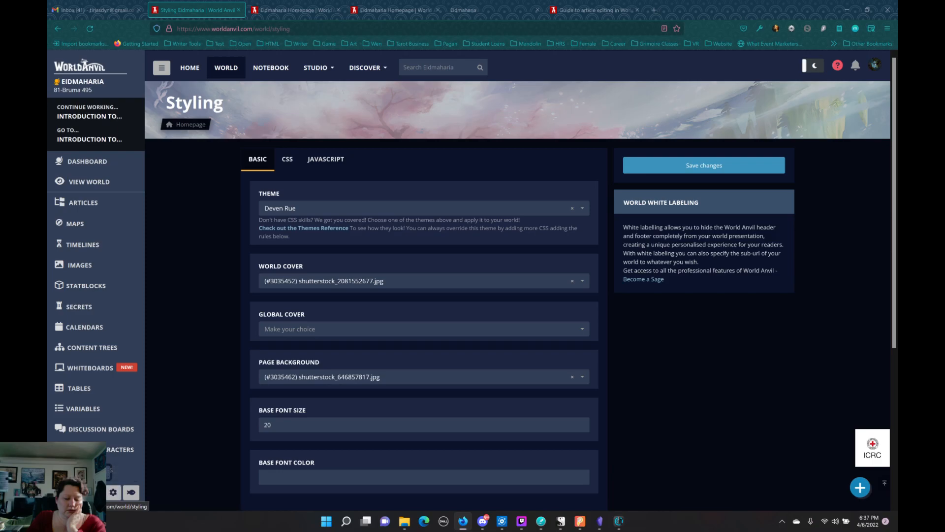
Open access rights management and look over the subscribers, subscriber groups and authors sections.
left_click(111, 472)
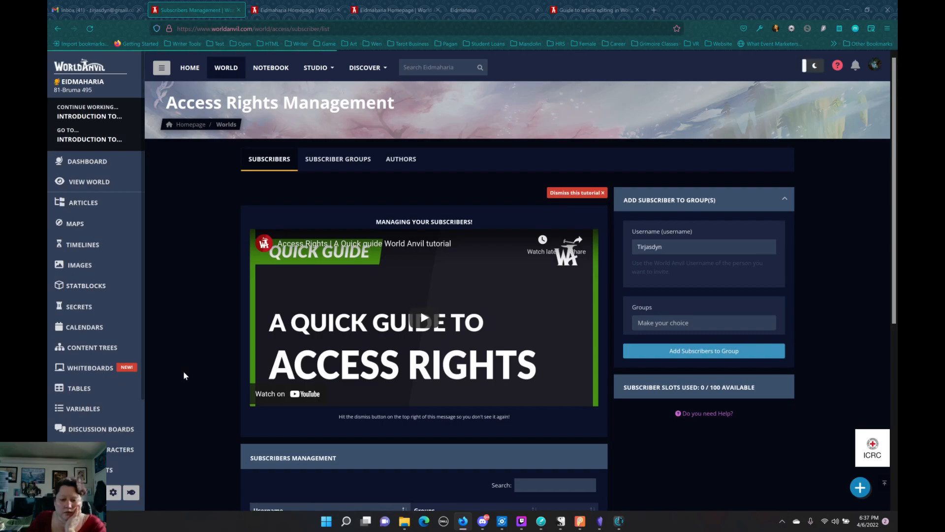
scroll(184, 375, "down", 5)
scroll(212, 288, "up", 5)
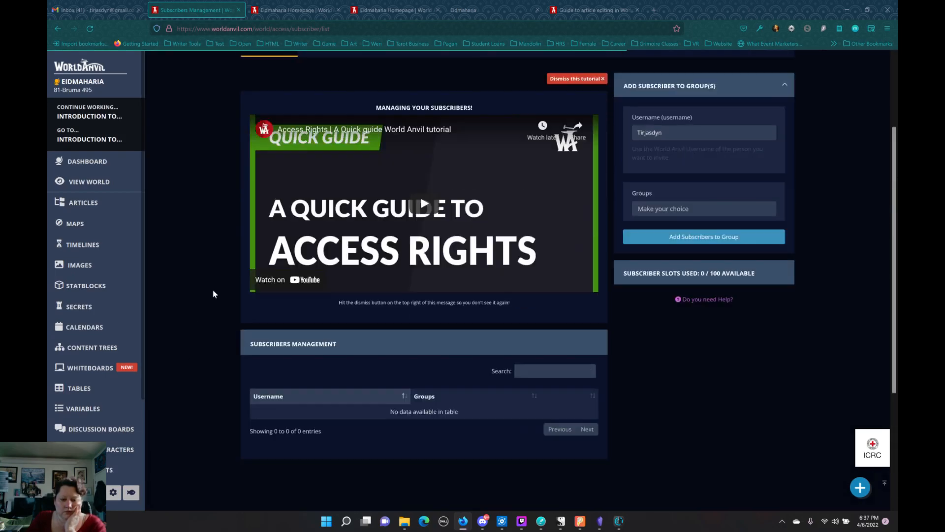
left_click(367, 159)
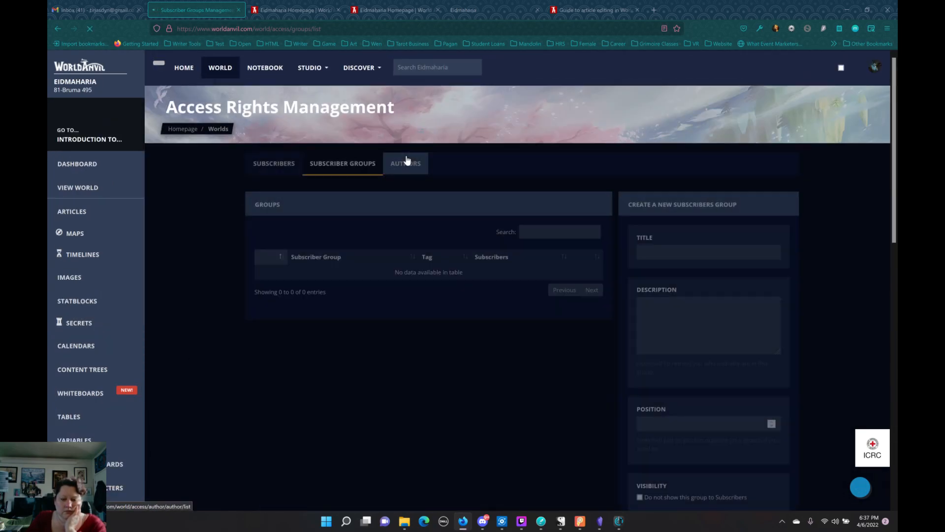
left_click(406, 163)
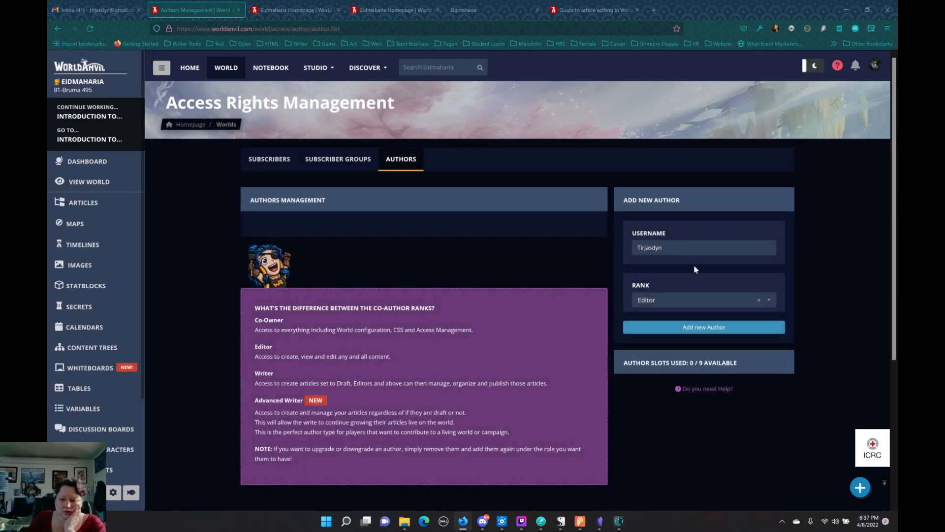
Review the available co-author ranks and add the prefilled username as an author with the rank Writer.
left_click(680, 305)
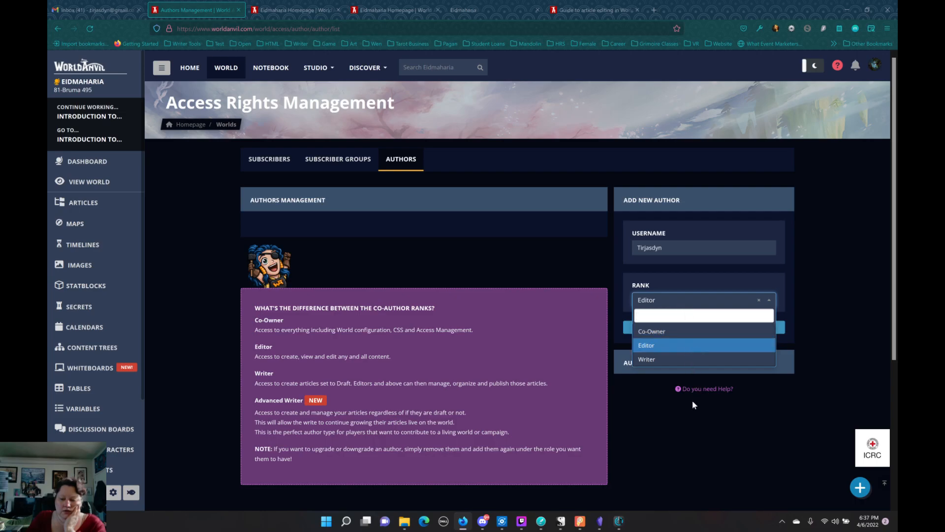
left_click(652, 410)
left_click(665, 305)
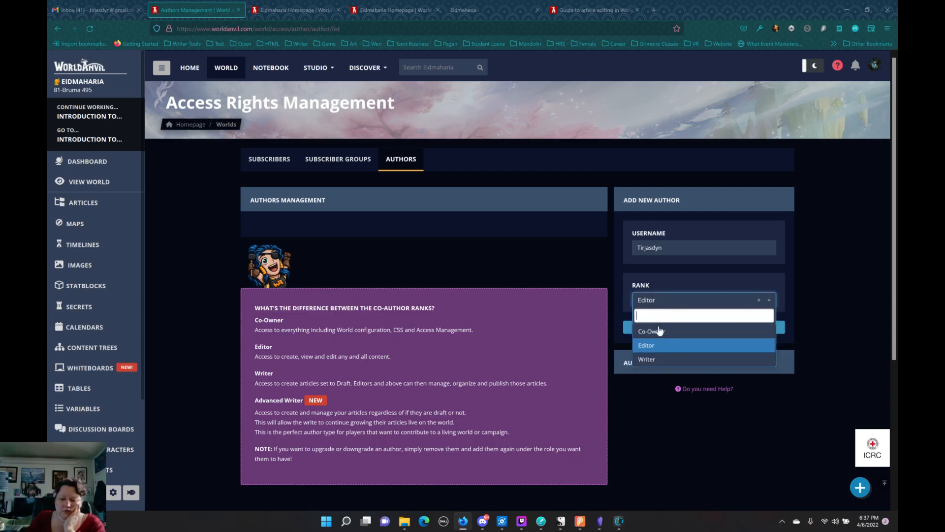
left_click(642, 382)
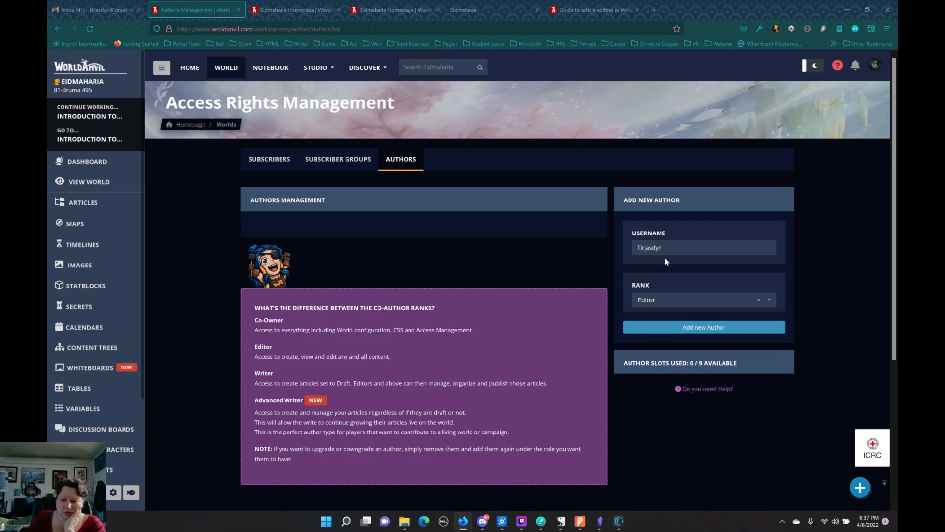
left_click(654, 301)
left_click(647, 360)
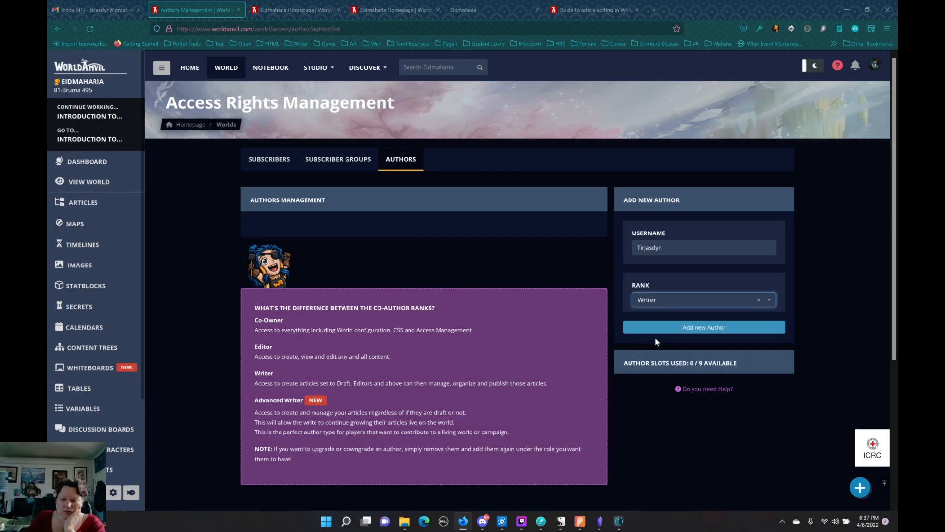
left_click(658, 328)
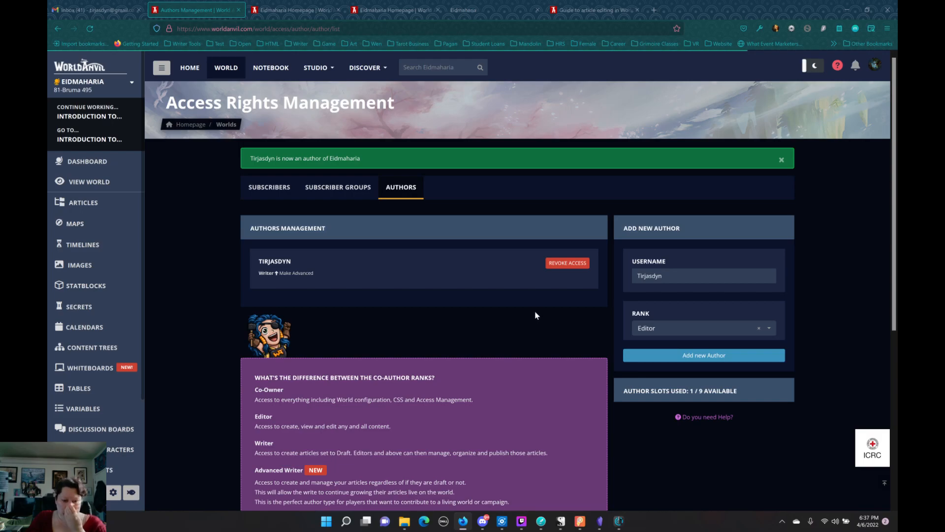
Promote the listed writer to Advanced Writer and review the co-author rank descriptions.
left_click(301, 273)
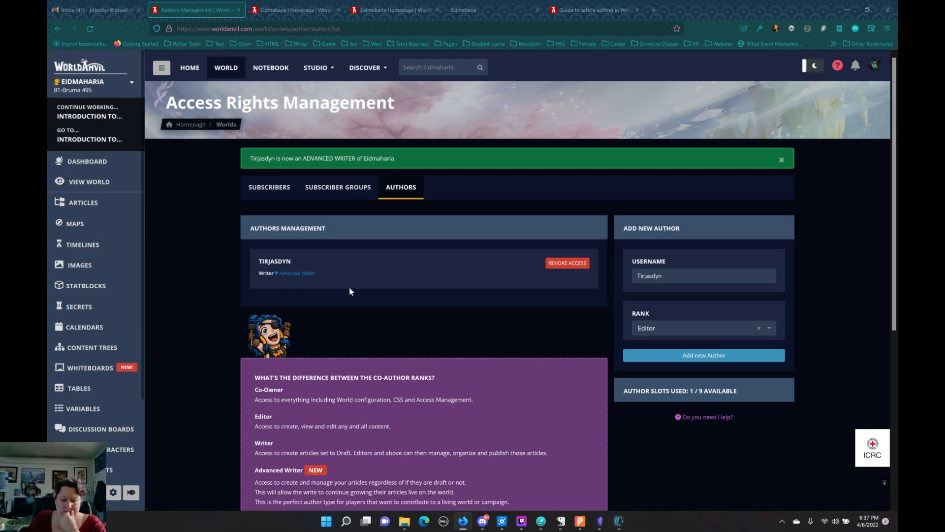
scroll(350, 292, "down", 5)
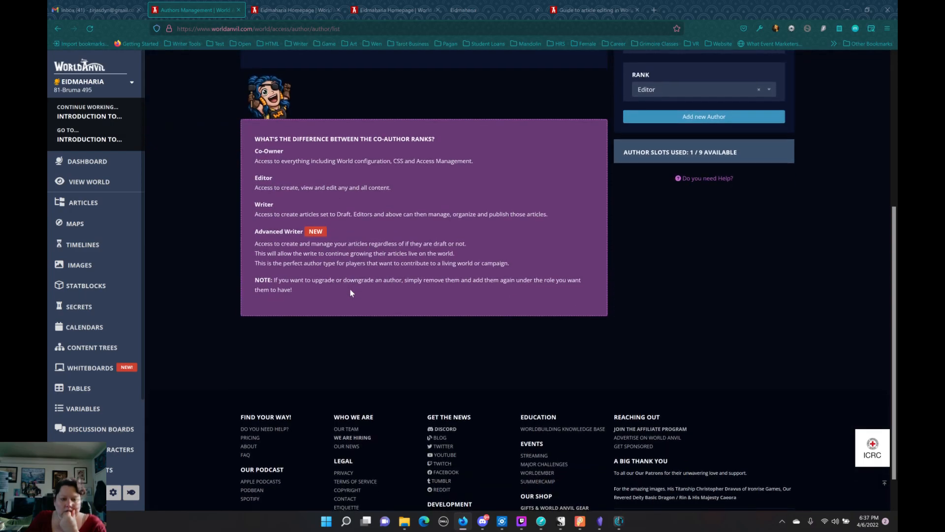
scroll(358, 287, "up", 5)
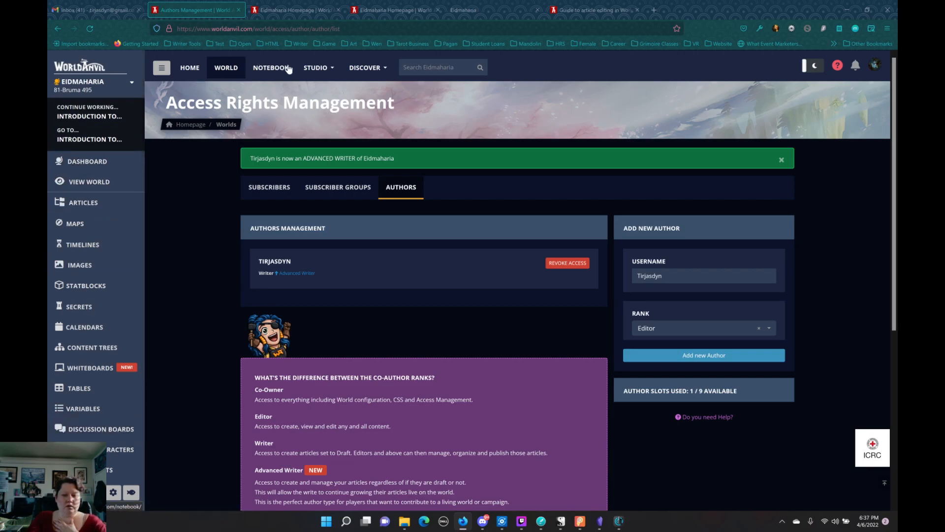
Open the Creator's Studio article templates page and look through the other Studio and Discover options.
left_click(323, 70)
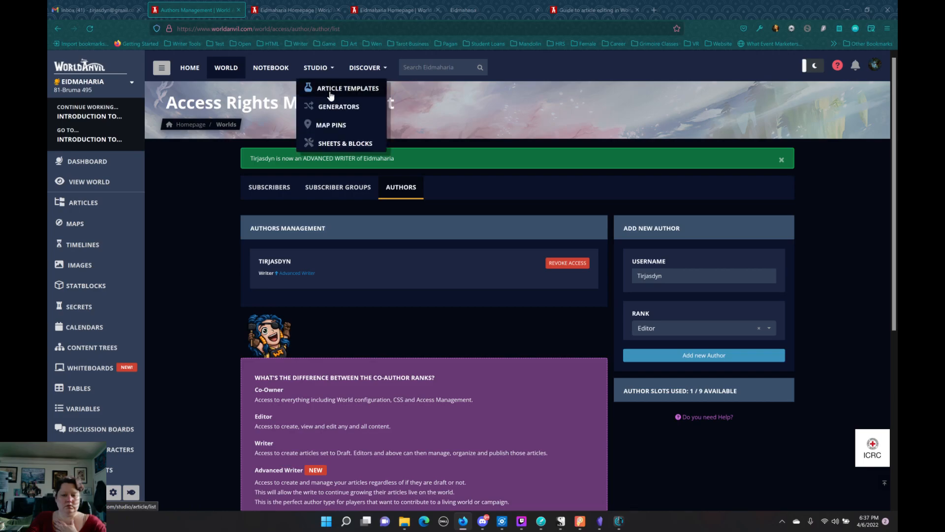
left_click(331, 93)
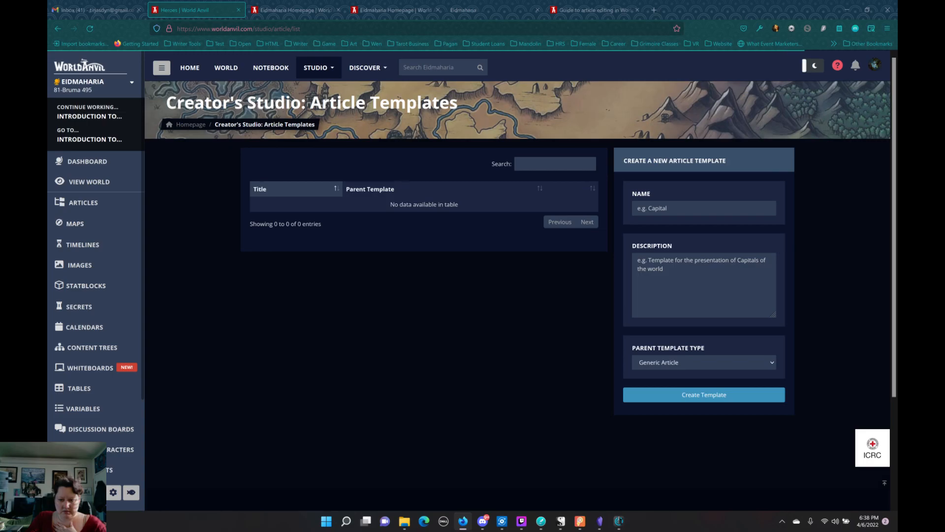
left_click(339, 69)
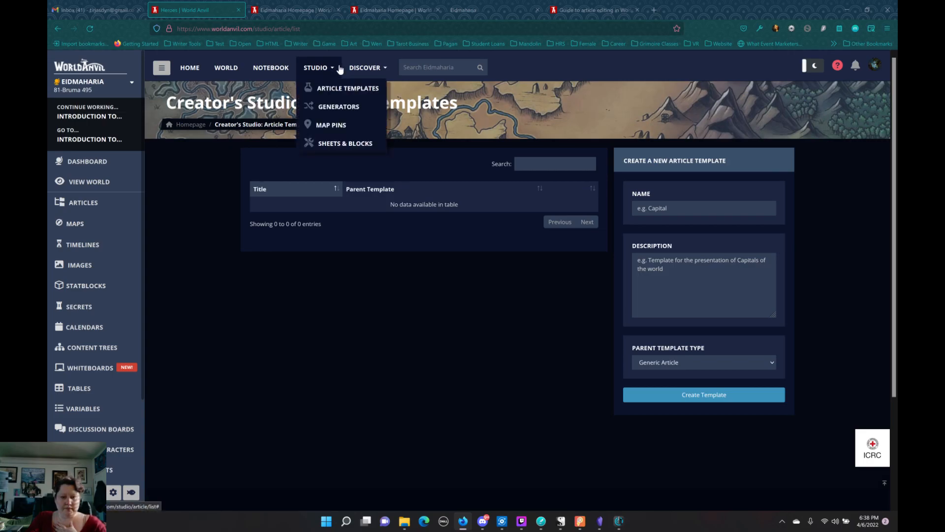
left_click(368, 68)
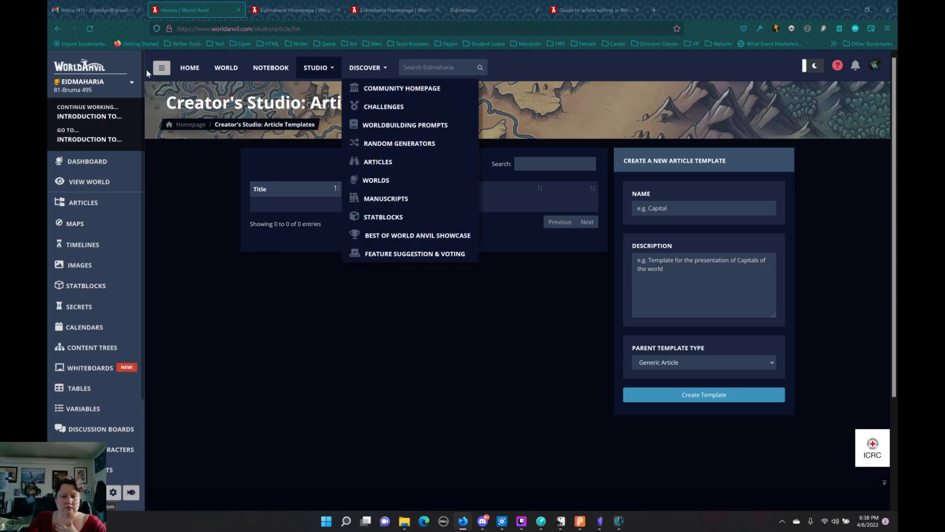
left_click(165, 68)
left_click(64, 70)
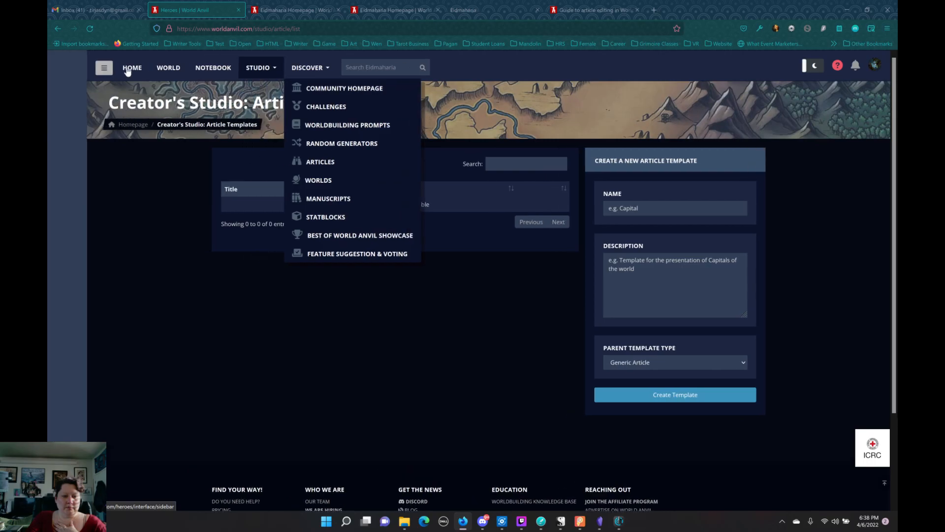
Open Eidmaharia's Contributor's Dashboard from the home page and look over its article types and articles list.
left_click(195, 69)
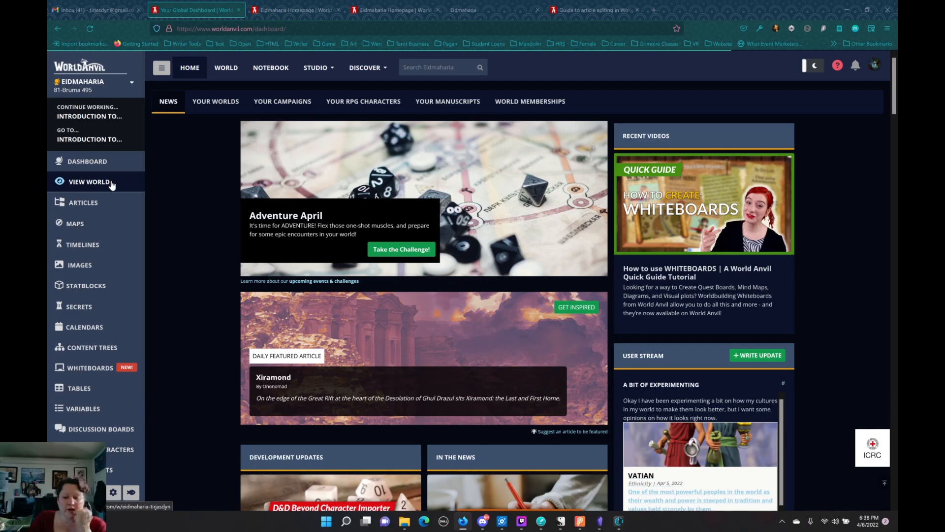
left_click(106, 203)
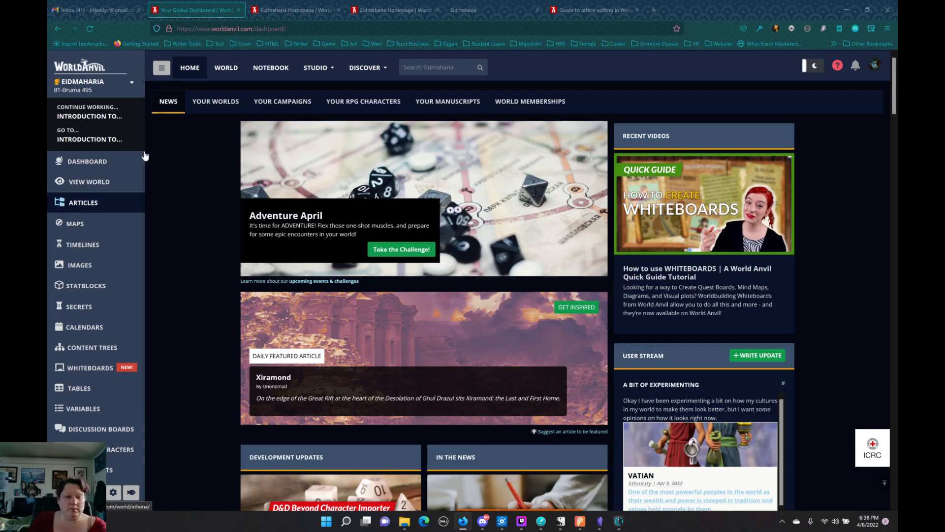
left_click(222, 69)
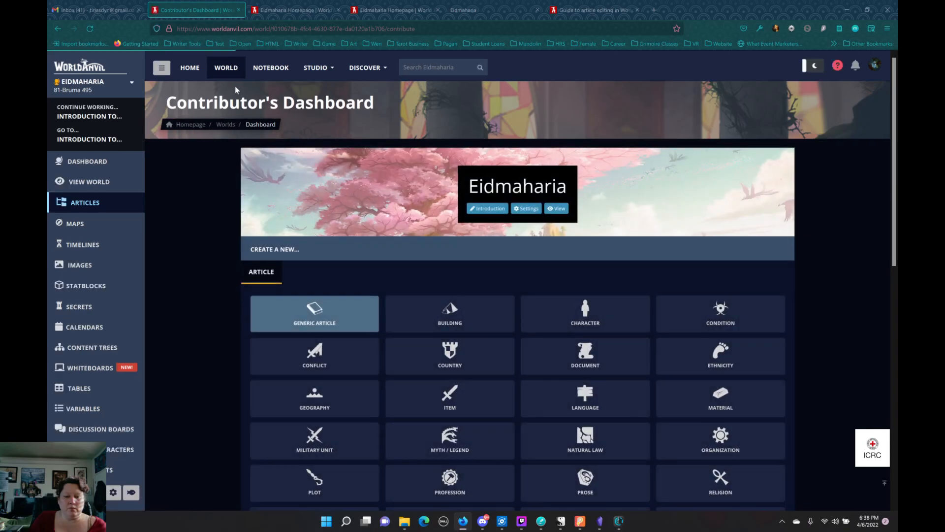
scroll(500, 364, "down", 6)
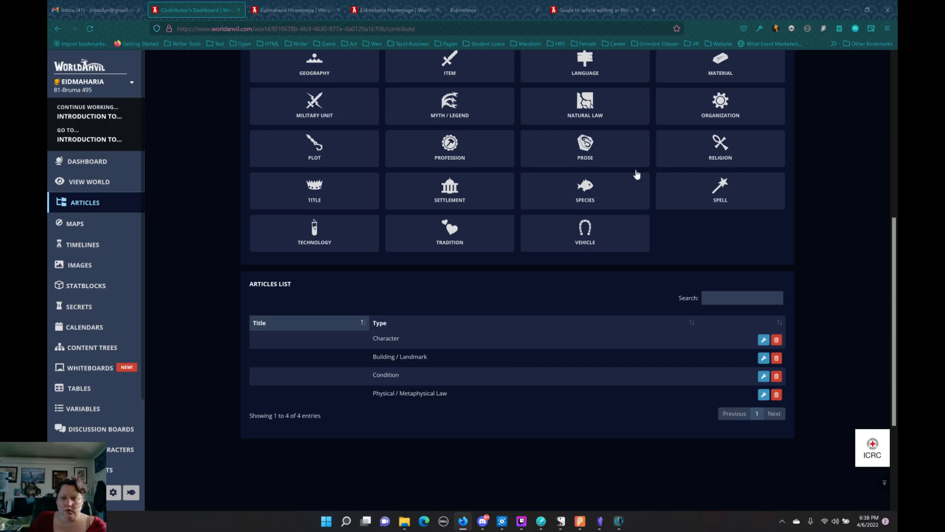
scroll(635, 173, "up", 6)
Read through the World Anvil Codex guide to article editing, including its tabs, sidebar and metadata sections.
left_click(600, 14)
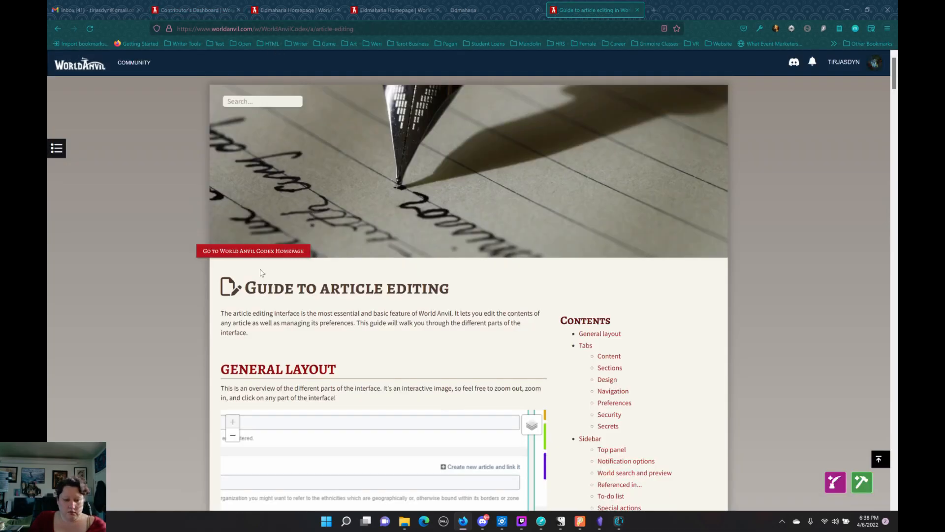
scroll(175, 288, "down", 3)
scroll(167, 290, "down", 10)
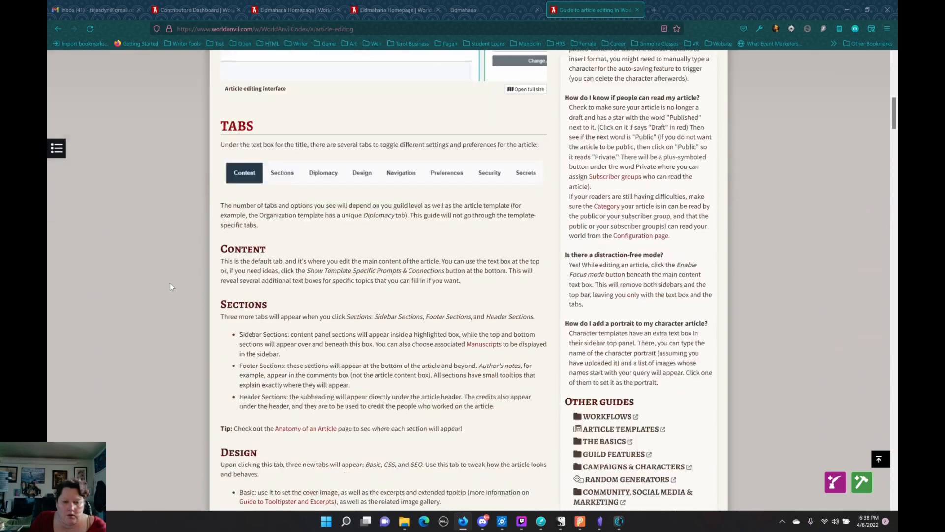
scroll(174, 284, "down", 12)
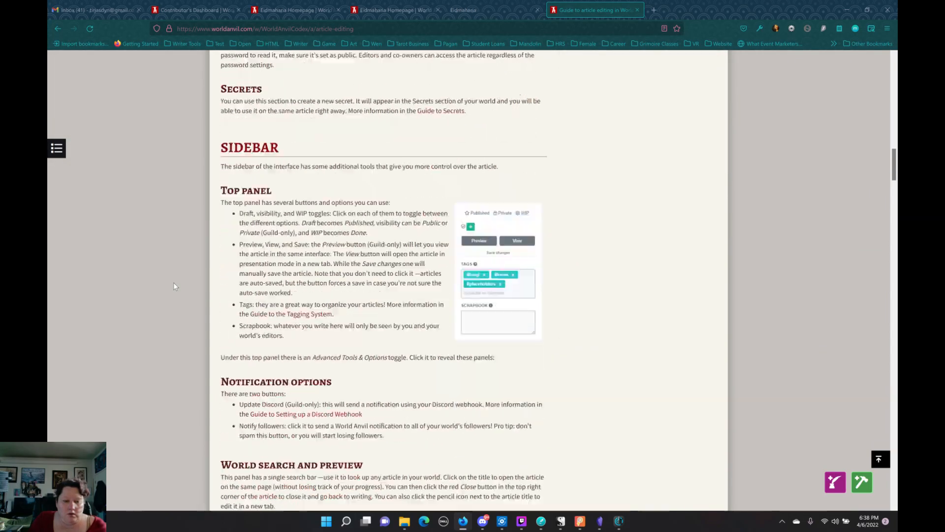
scroll(175, 286, "down", 10)
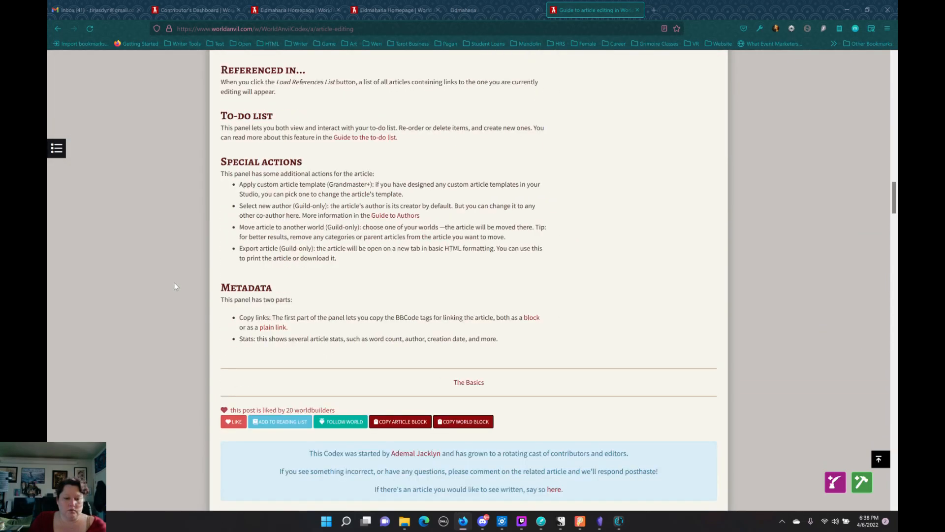
Search the web for "how do you edit the footer in world anvile" and look through the results.
key("ctrl+l")
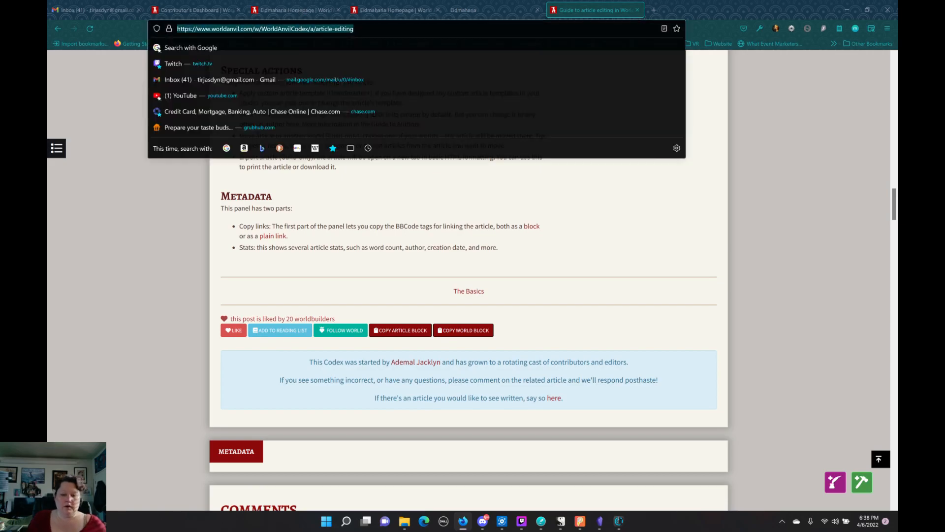
type("how do")
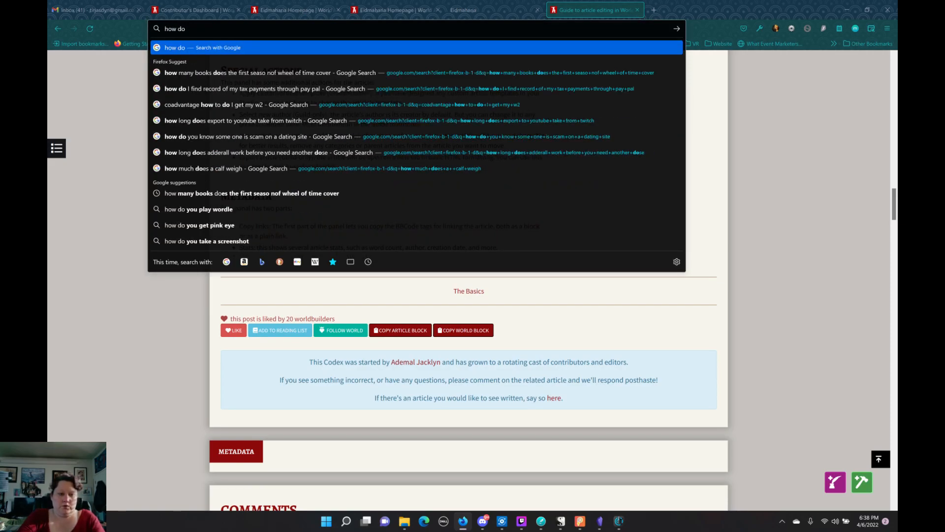
type(" you edit the foot")
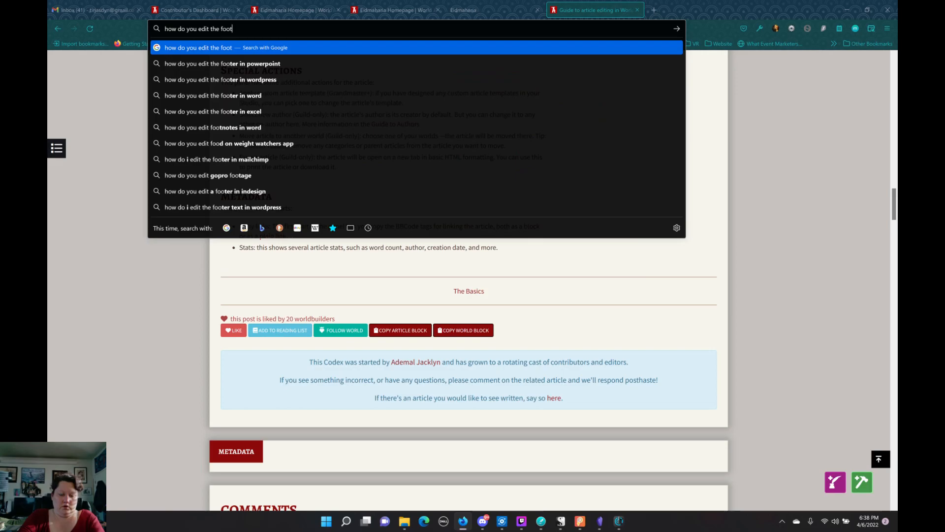
type("er in world anvile")
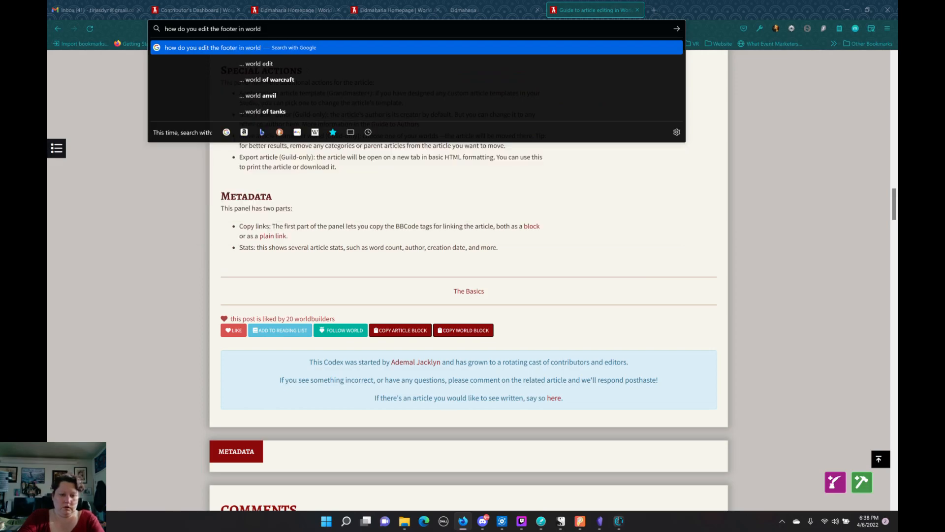
key("Return")
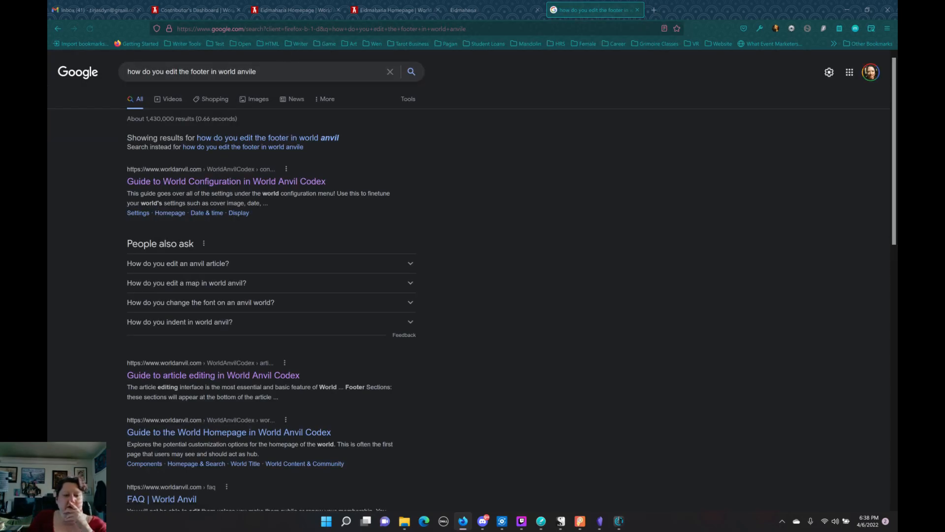
scroll(287, 186, "down", 3)
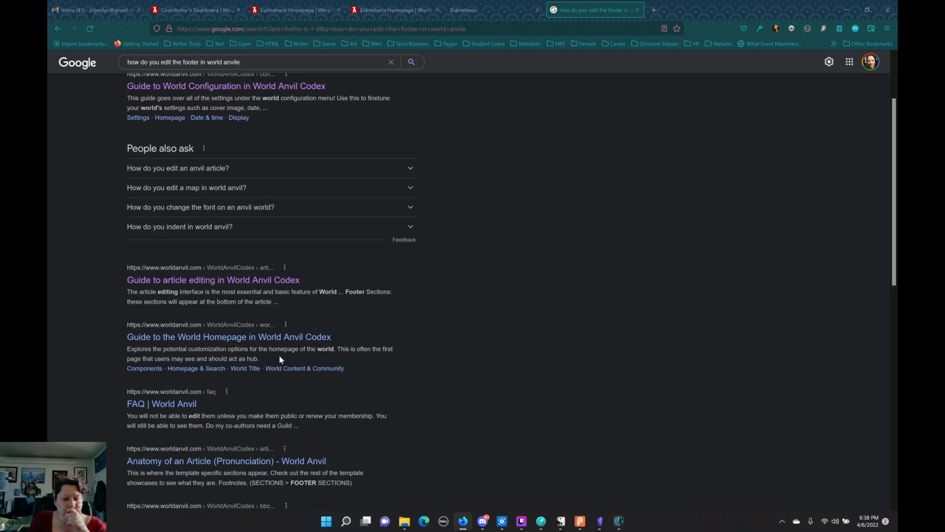
Open the World Anvil FAQ from the search results, find "foot" on the page and skim the rest.
left_click(170, 405)
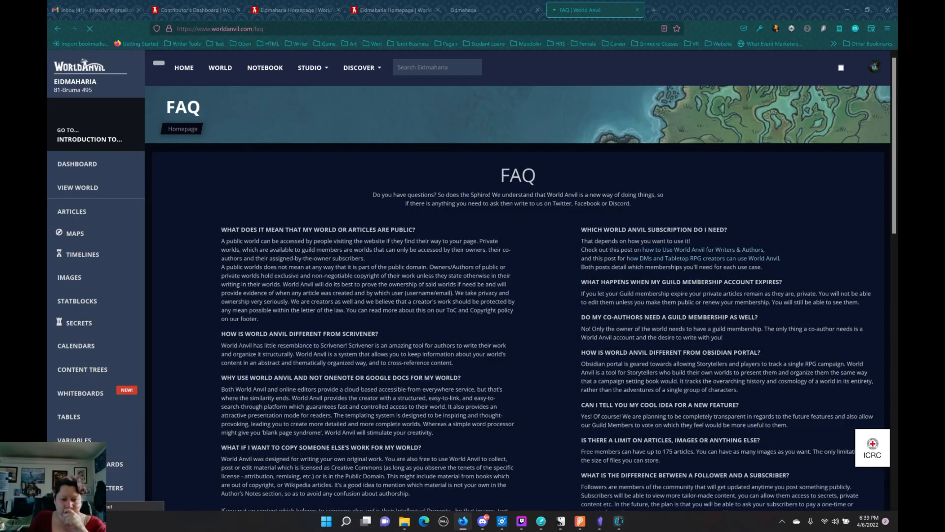
scroll(517, 279, "down", 1)
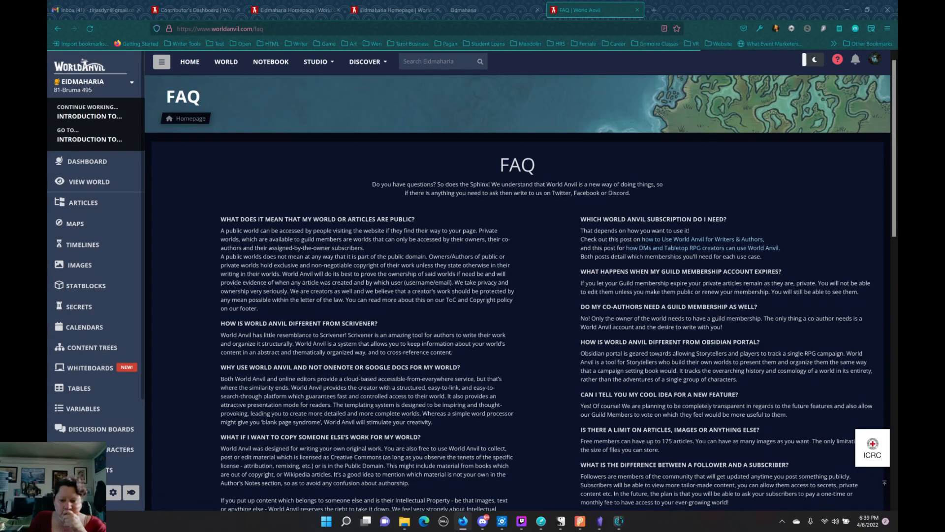
key("ctrl+f")
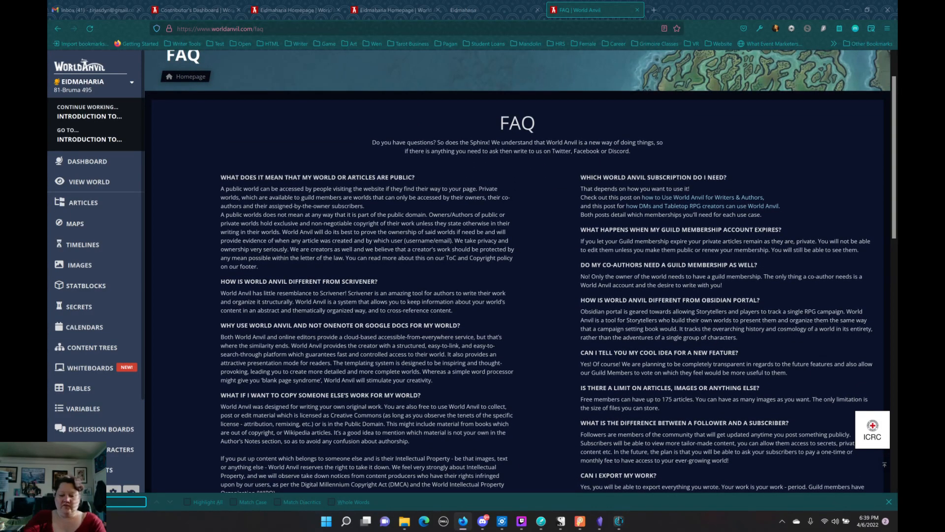
type("foot")
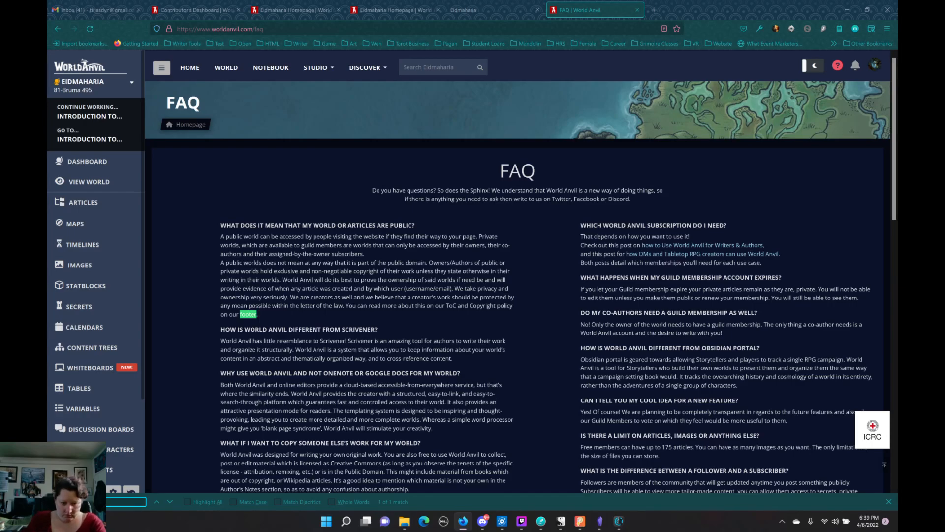
scroll(422, 323, "down", 5)
scroll(423, 327, "down", 6)
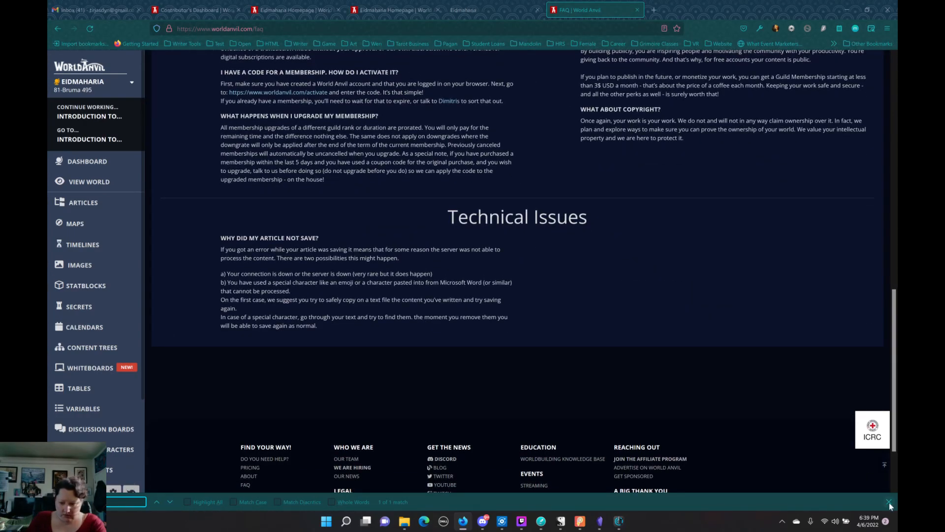
key("Escape")
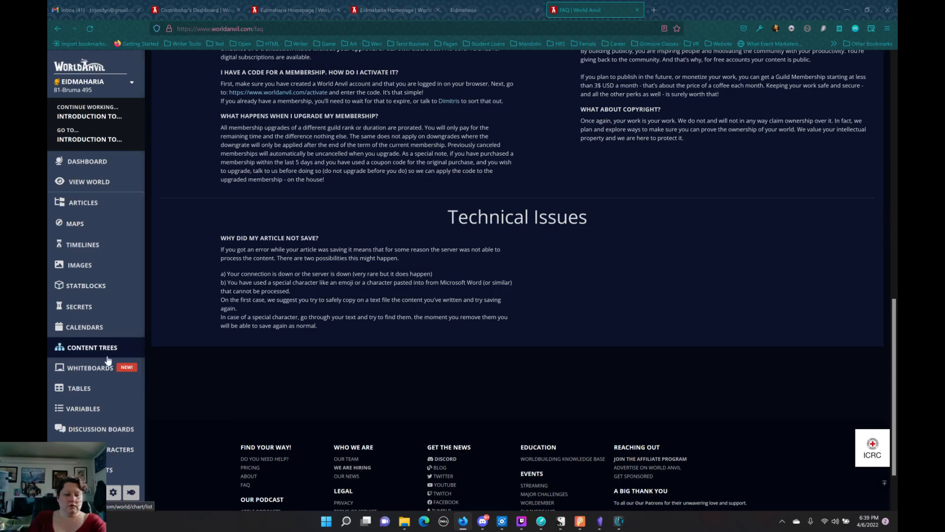
Open Eidmaharia's world configuration and look through its basic settings.
left_click(109, 162)
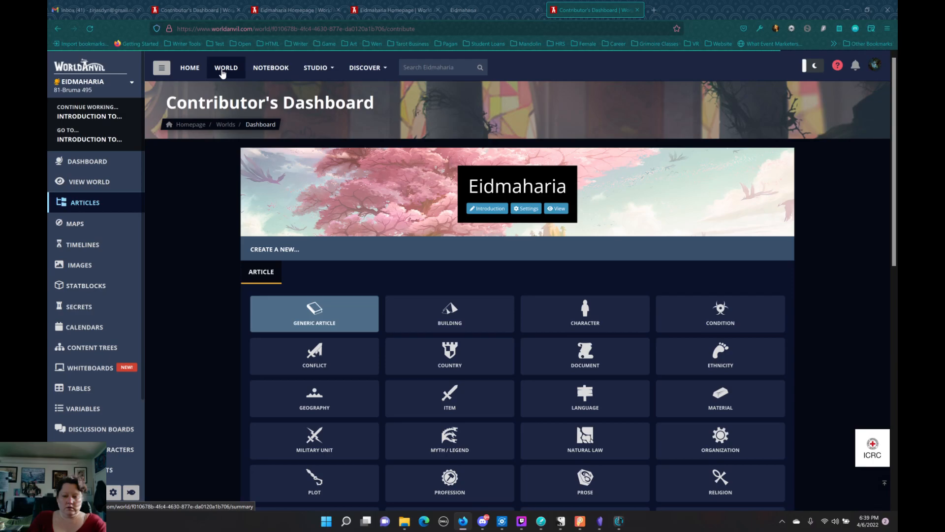
left_click(222, 72)
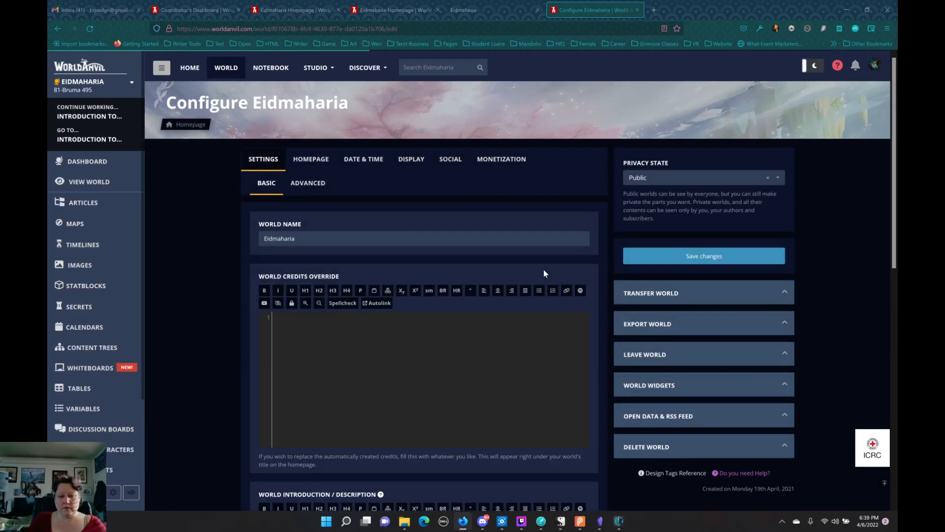
scroll(541, 274, "down", 9)
scroll(542, 275, "up", 9)
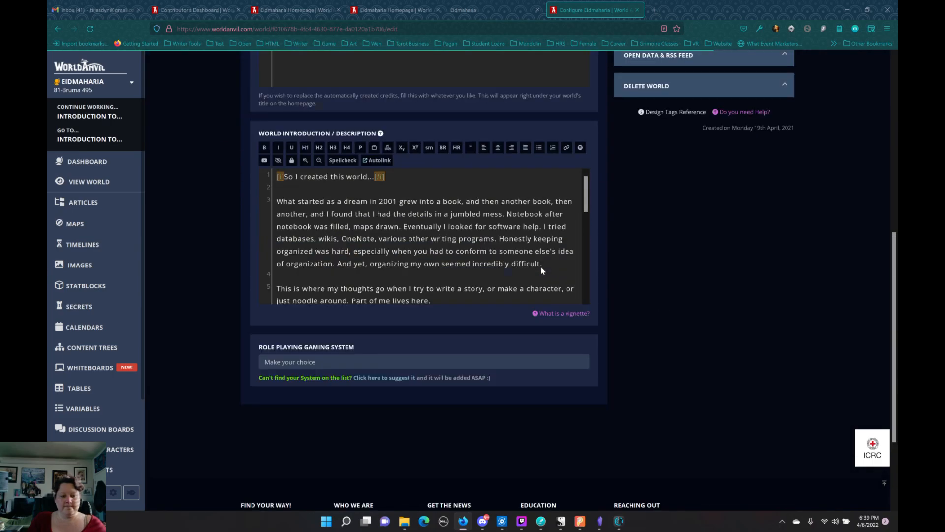
Show the world introduction text on Eidmaharia's Contributor's Dashboard and look through the page around it.
left_click(69, 162)
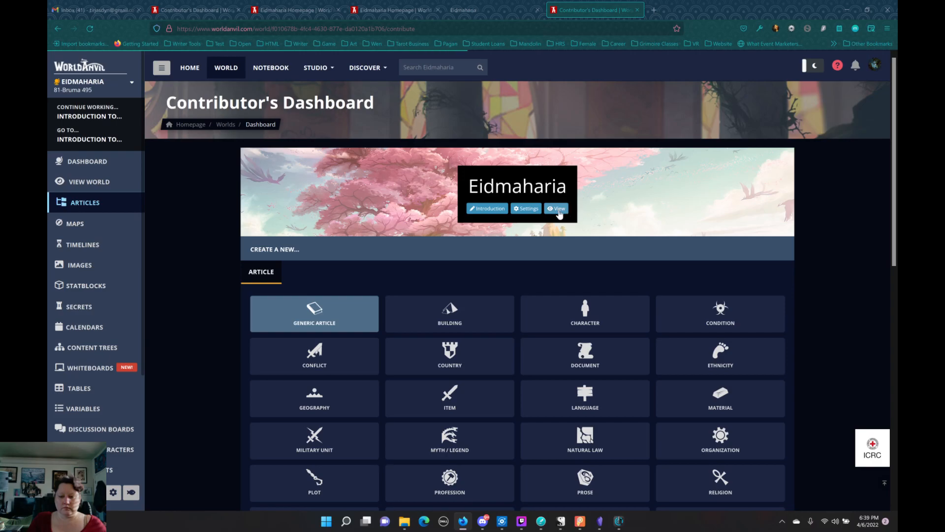
left_click(502, 213)
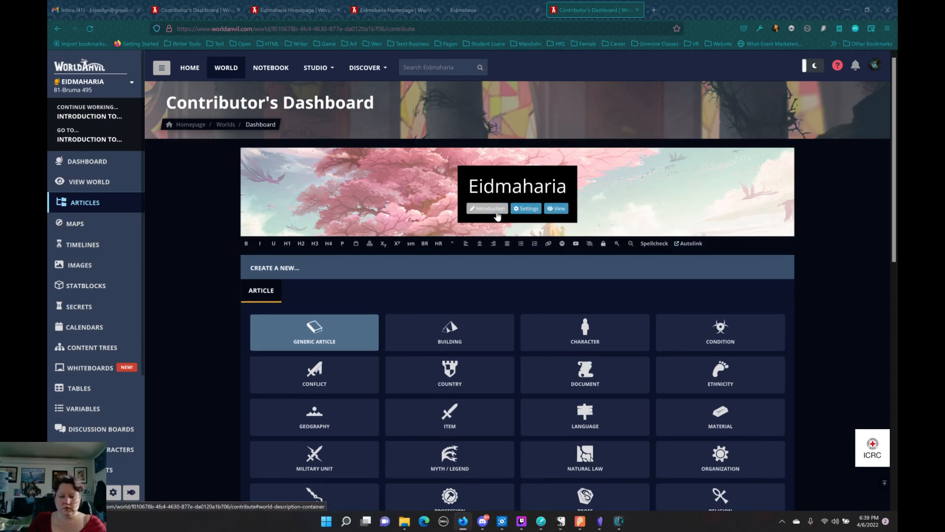
scroll(496, 296, "down", 3)
scroll(343, 314, "down", 9)
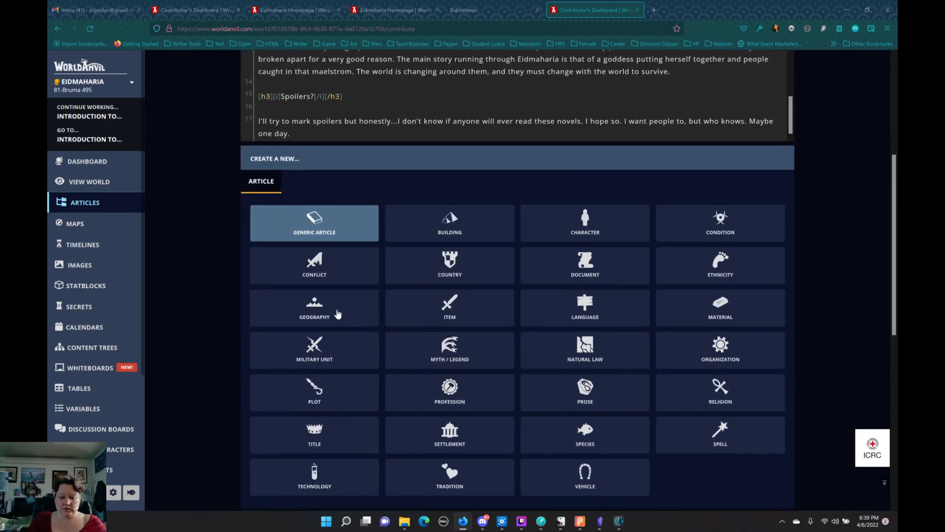
scroll(344, 314, "up", 5)
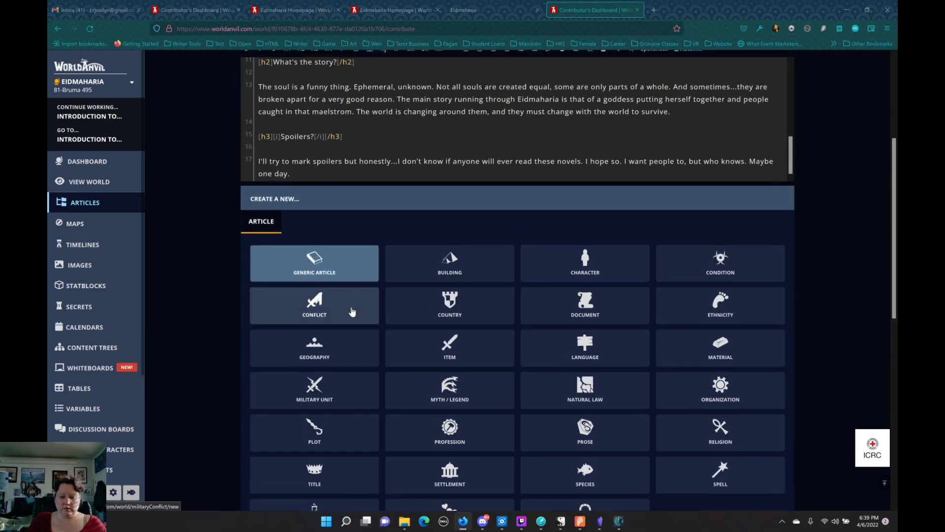
Look through the list of your worlds, and return to Eidmaharia's Contributor's Dashboard.
scroll(352, 311, "up", 4)
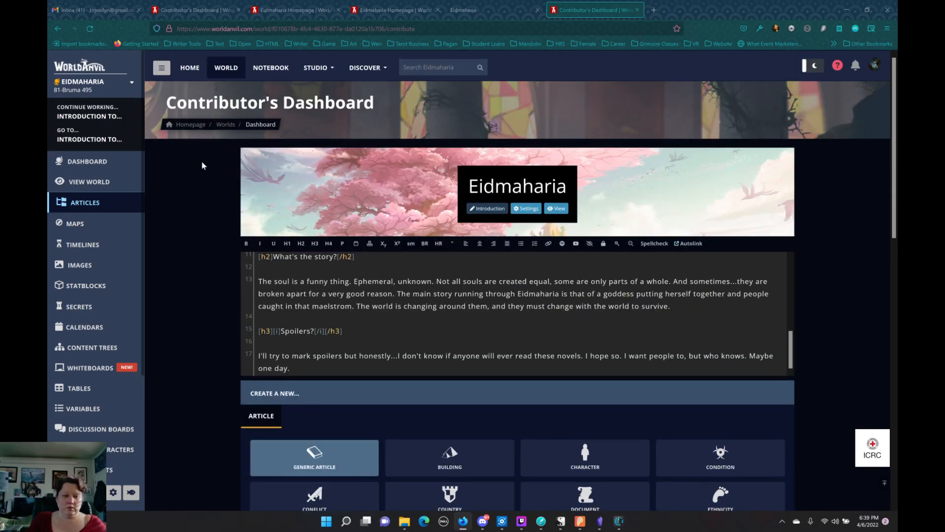
left_click(225, 126)
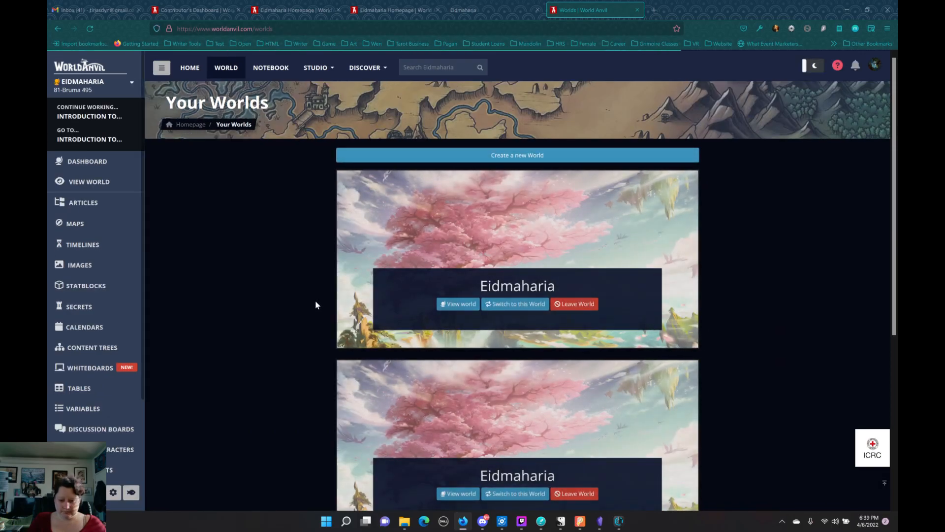
scroll(317, 305, "down", 5)
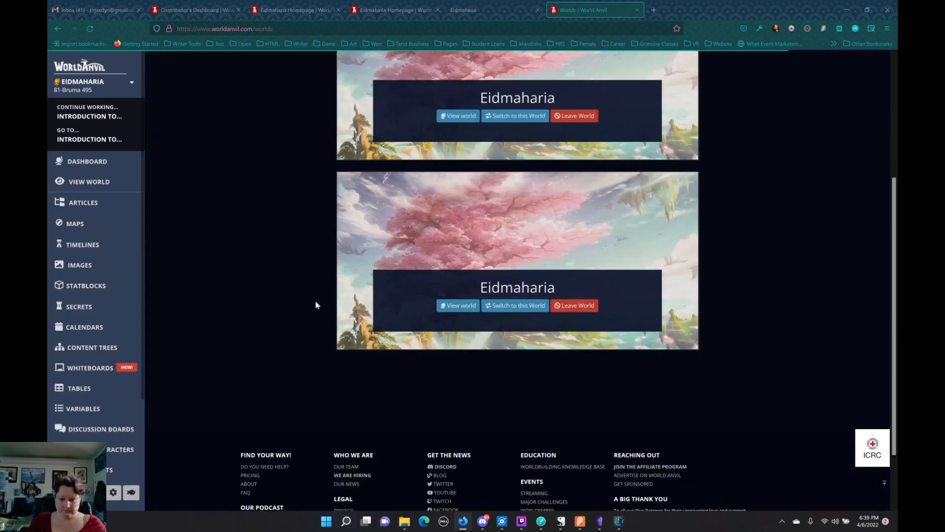
scroll(317, 300, "up", 5)
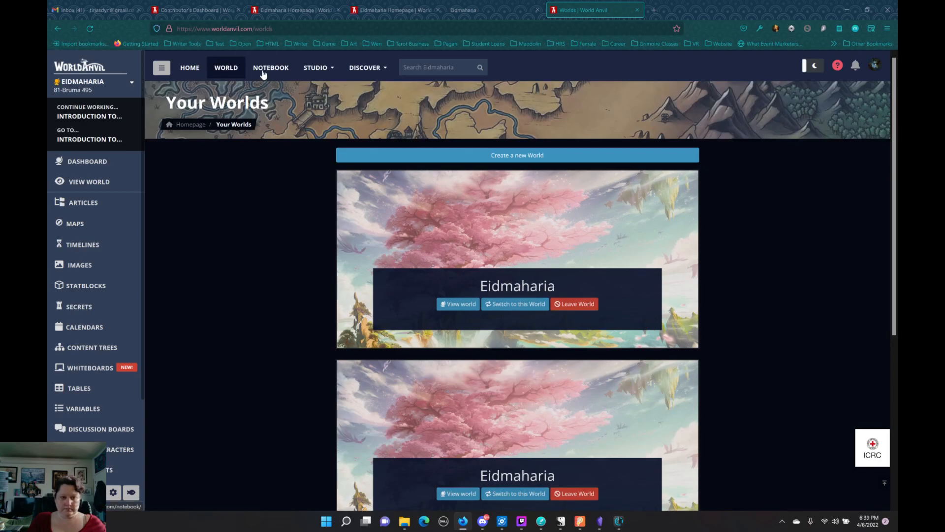
left_click(227, 72)
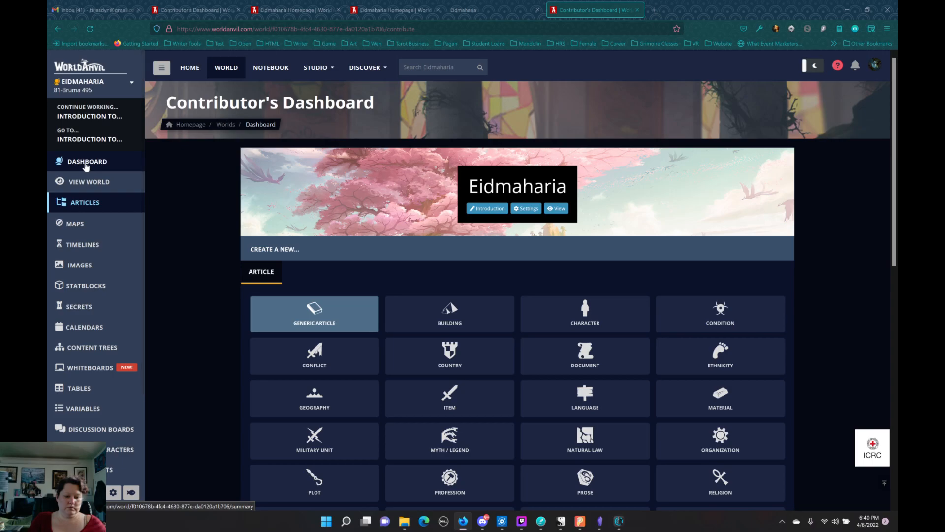
Create a new Natural Law article in Eidmaharia and title it "Features of Eimaharia World".
left_click(591, 439)
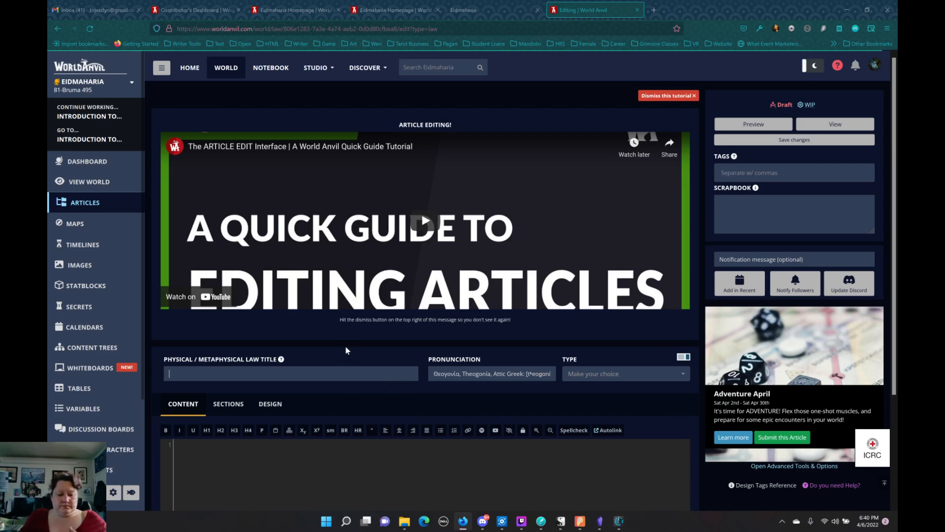
type("Fe")
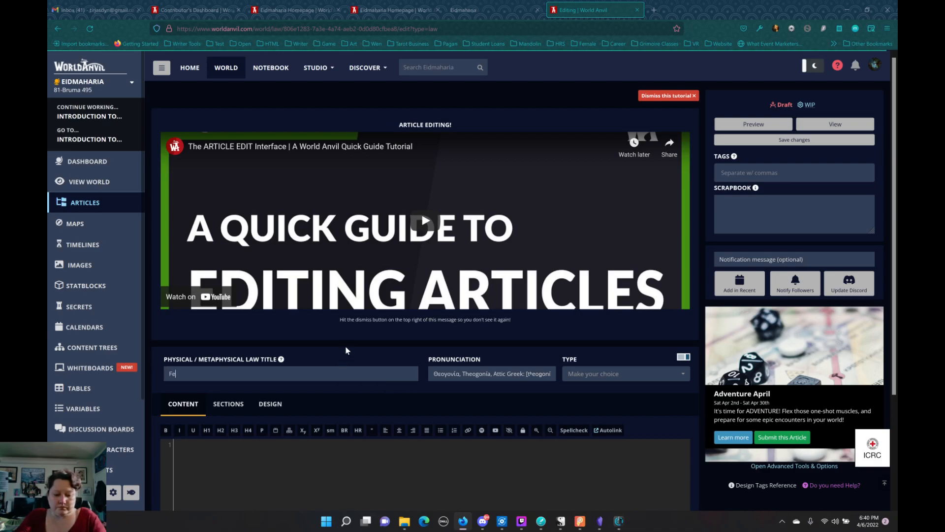
type("ature")
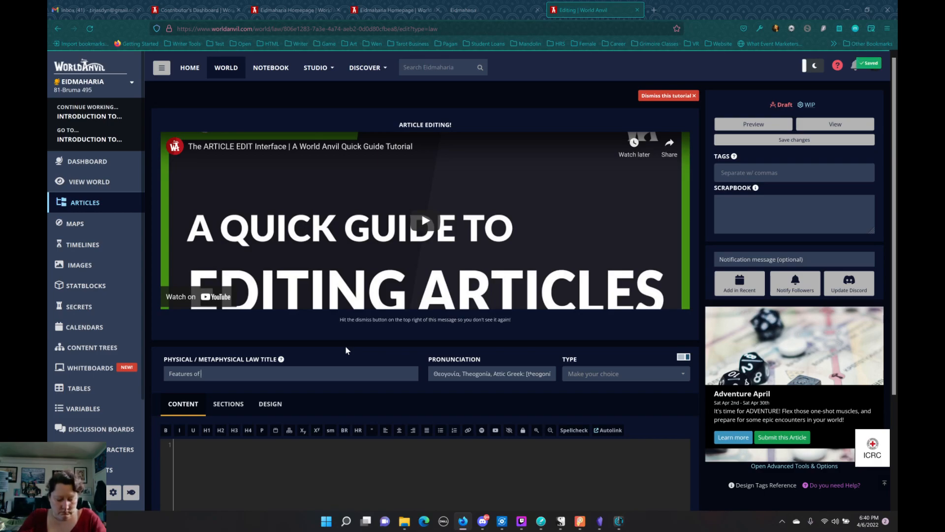
type("s of ")
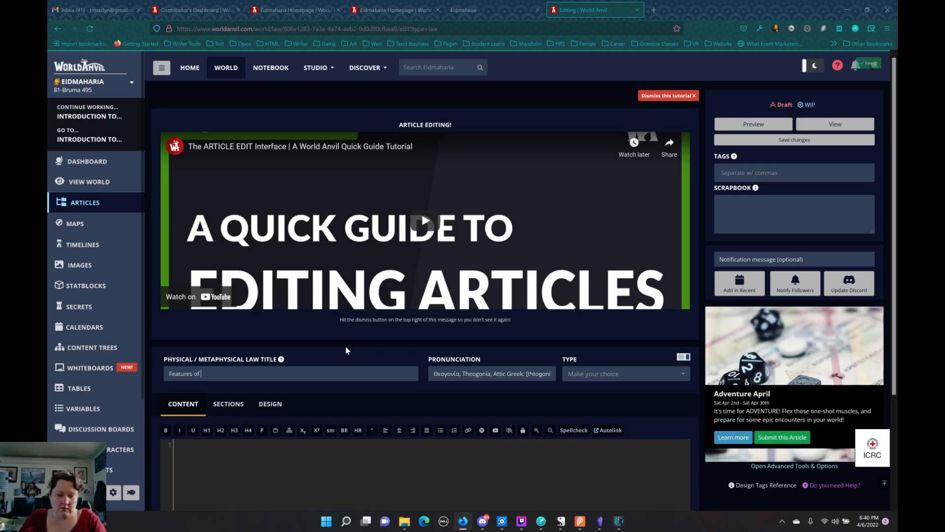
type("Eimah")
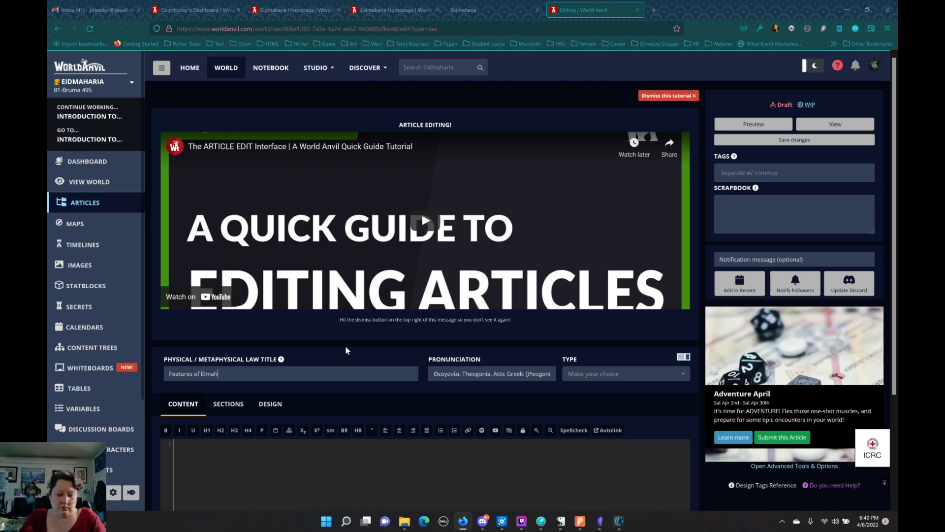
type("aria World")
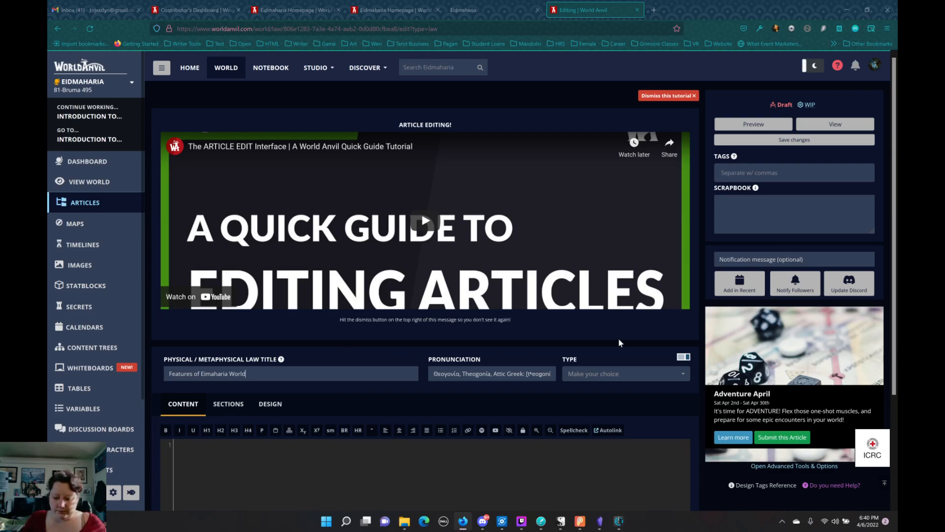
Set the type of the physical/metaphysical law article to Natural.
left_click(647, 378)
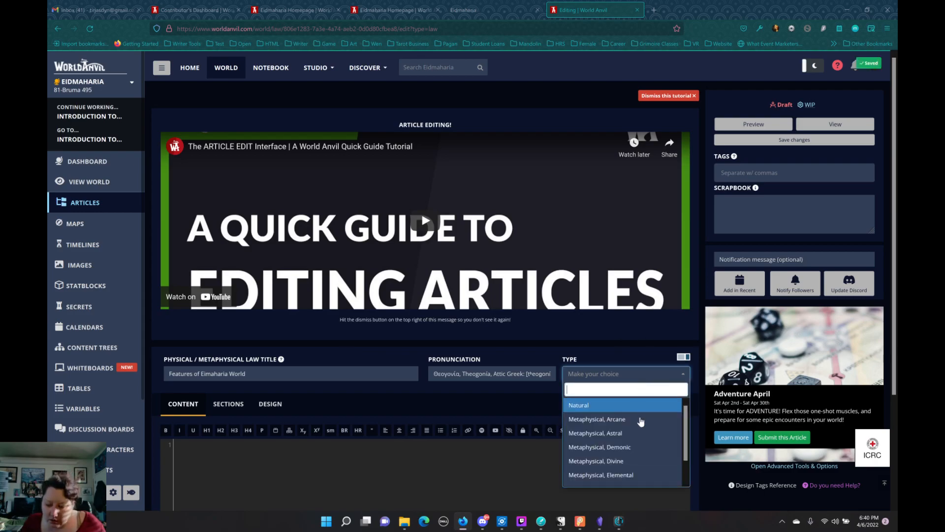
scroll(644, 429, "down", 1)
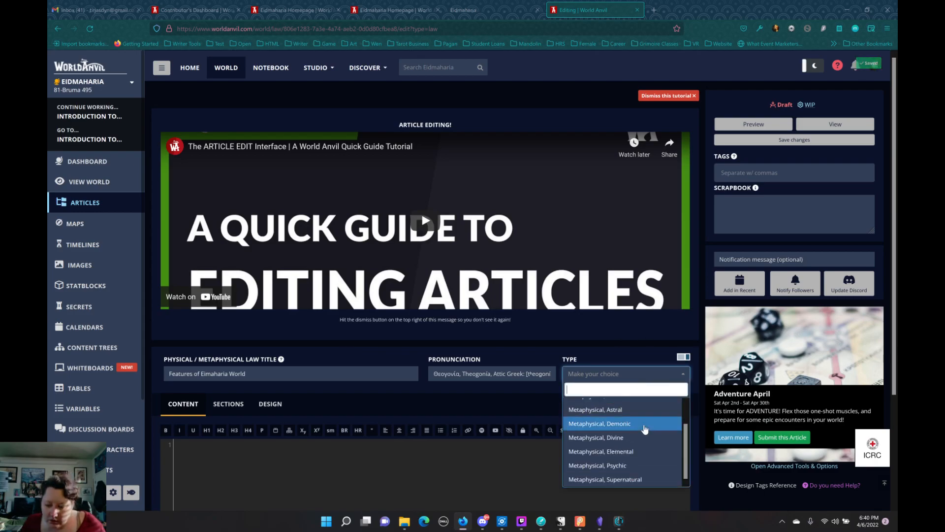
scroll(646, 429, "up", 2)
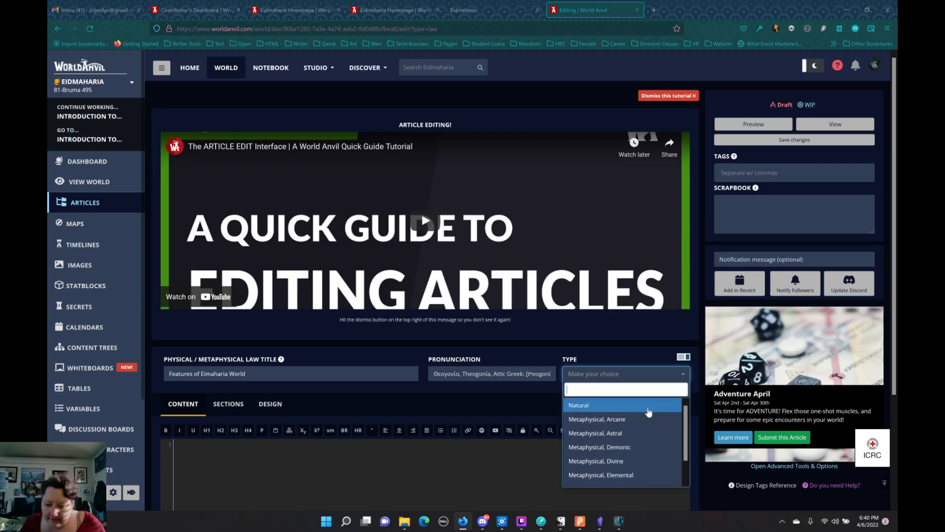
left_click(648, 410)
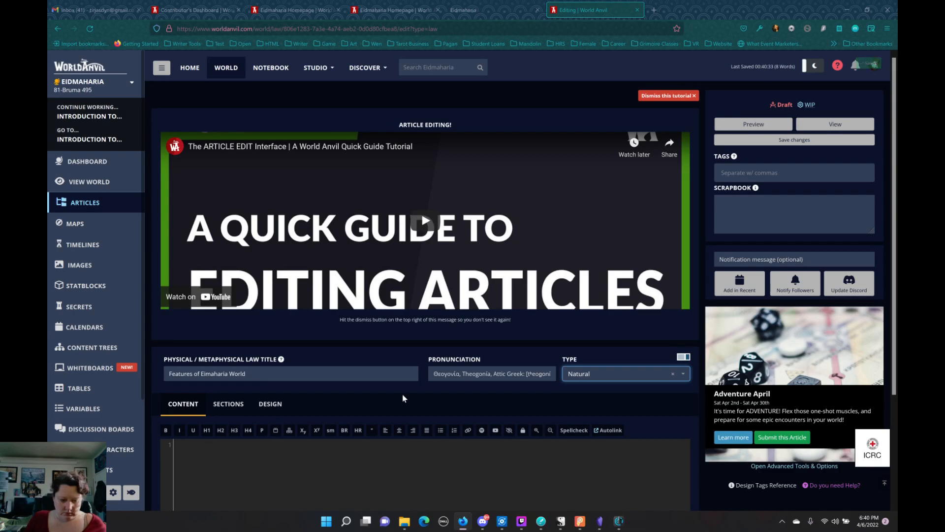
Change the law article's title to "Features of the Planet".
scroll(402, 393, "down", 3)
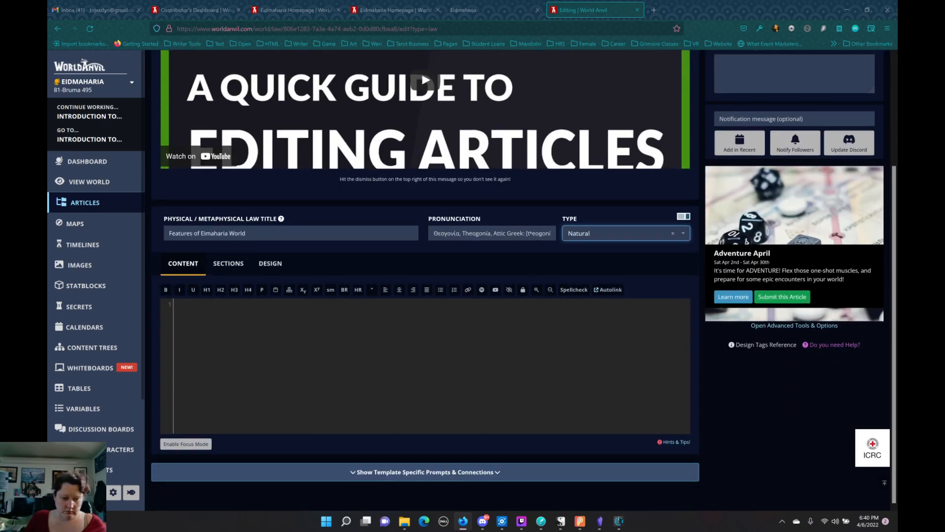
left_click(229, 233)
double_click(237, 232)
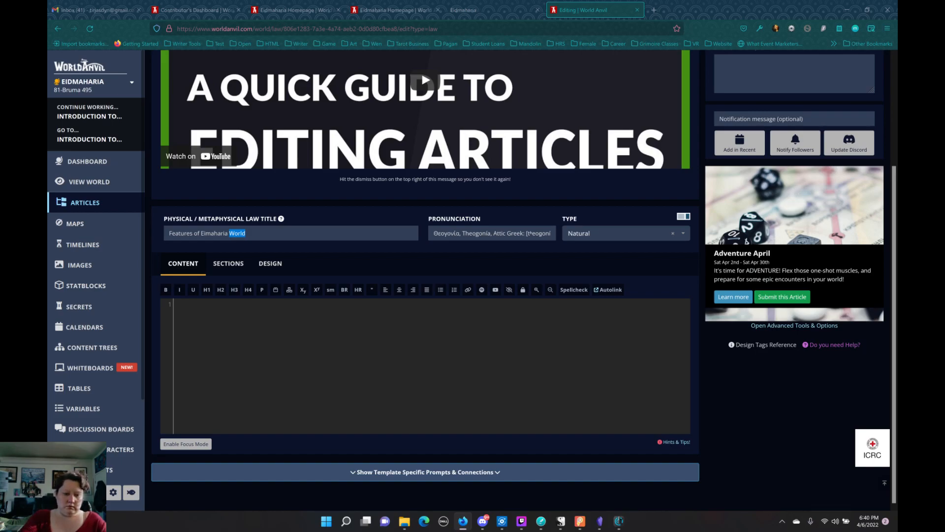
left_click(224, 233)
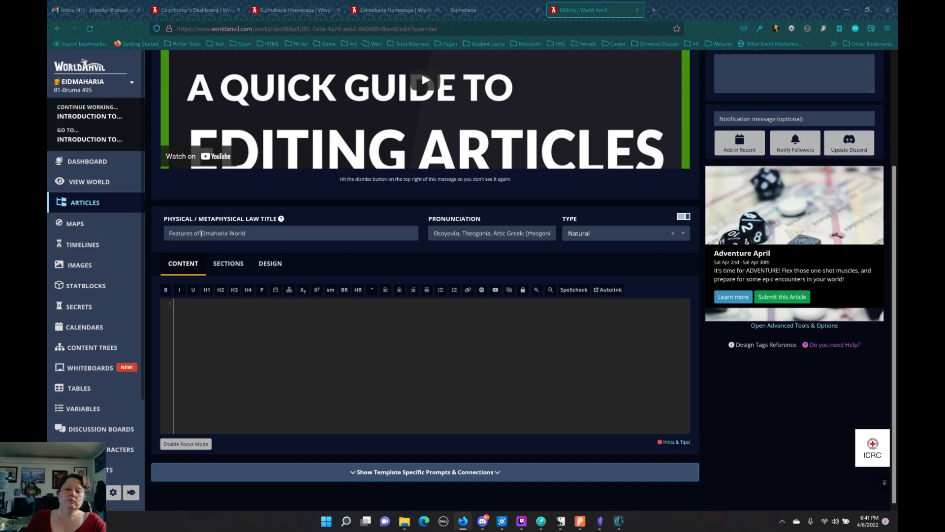
double_click(237, 233)
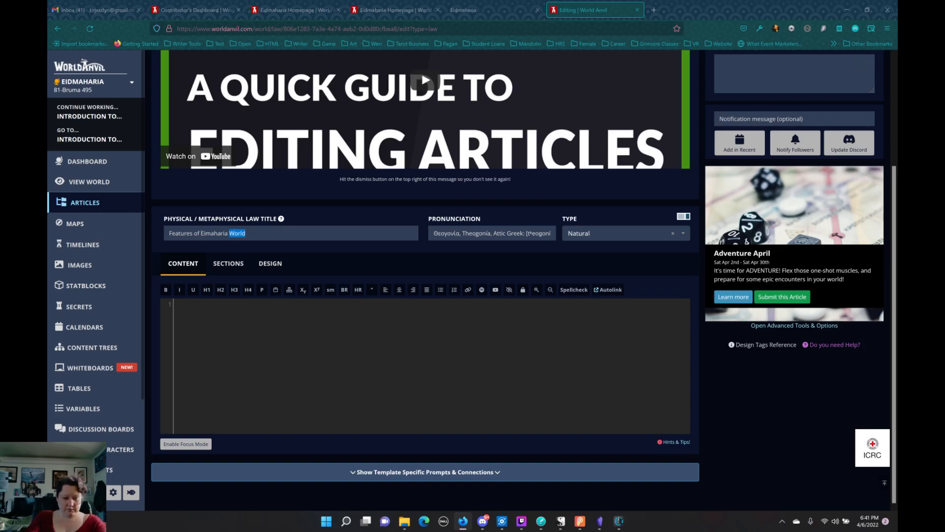
left_click(200, 233)
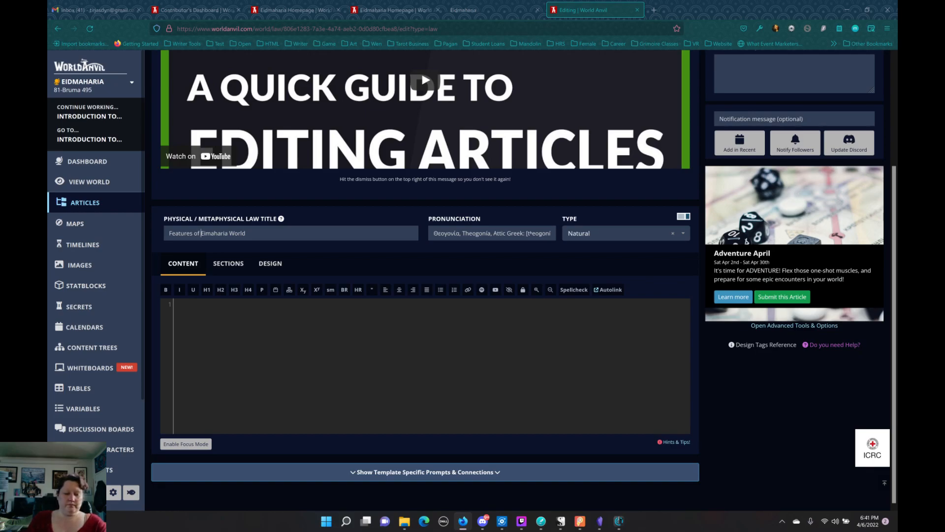
type("the Plane")
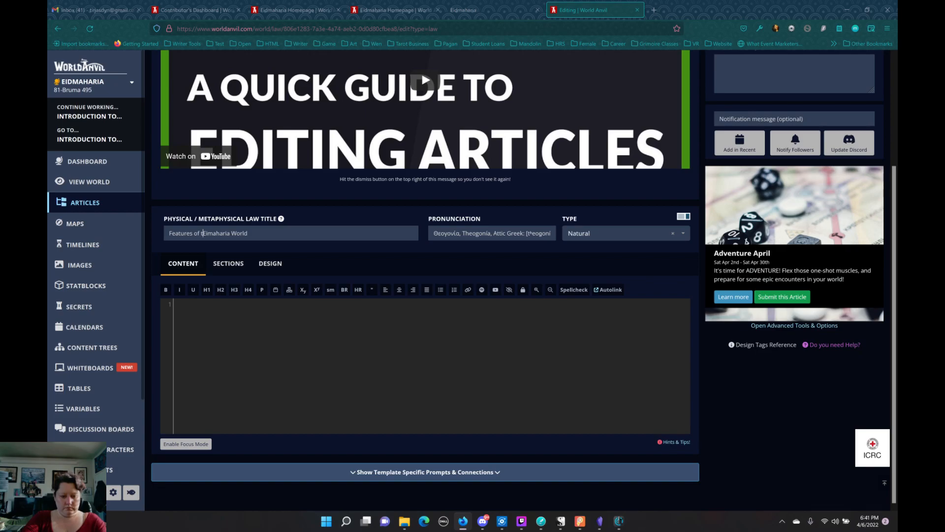
type("t")
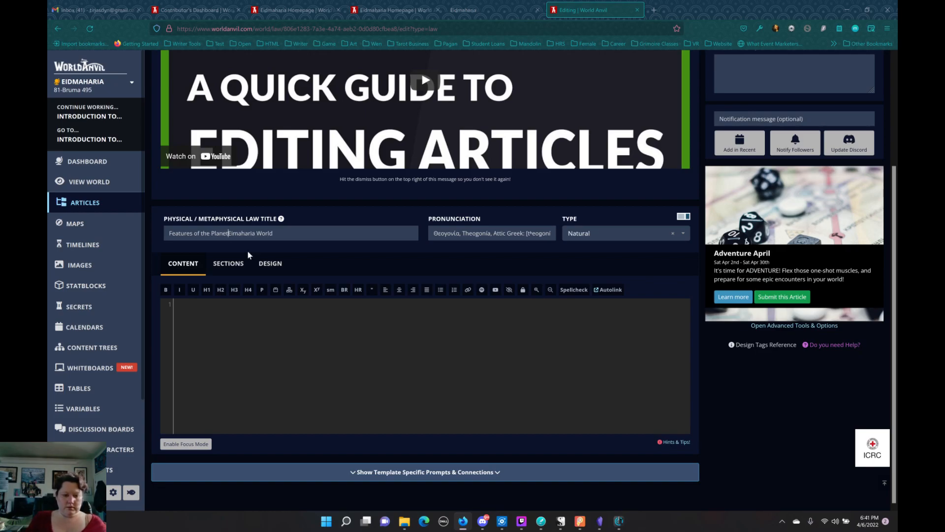
key("shift+Right")
key("shift+Right")
key("shift+Right")
key("shift+Right")
key("shift+Right")
key("shift+Right")
key("shift+Right")
key("shift+Right")
key("shift+Right")
key("shift+Right")
key("shift+Right")
key("shift+Right")
key("shift+Right")
key("shift+Right")
key("shift+Right")
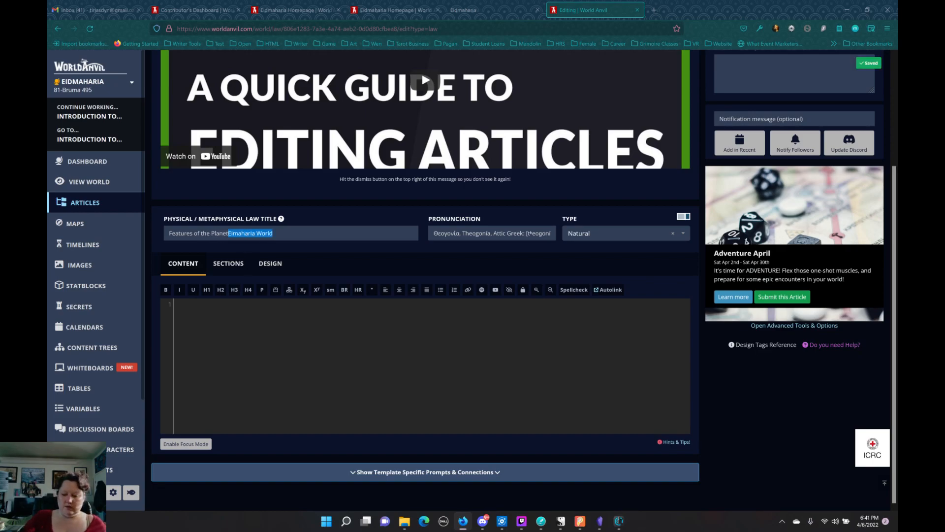
key("BackSpace")
left_click(228, 354)
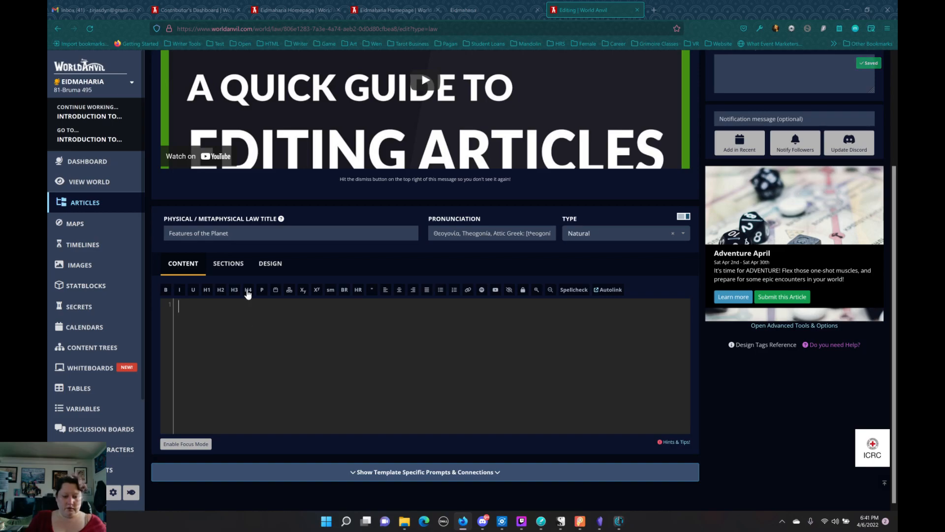
Look through the article's basic design settings and its CSS options.
left_click(270, 265)
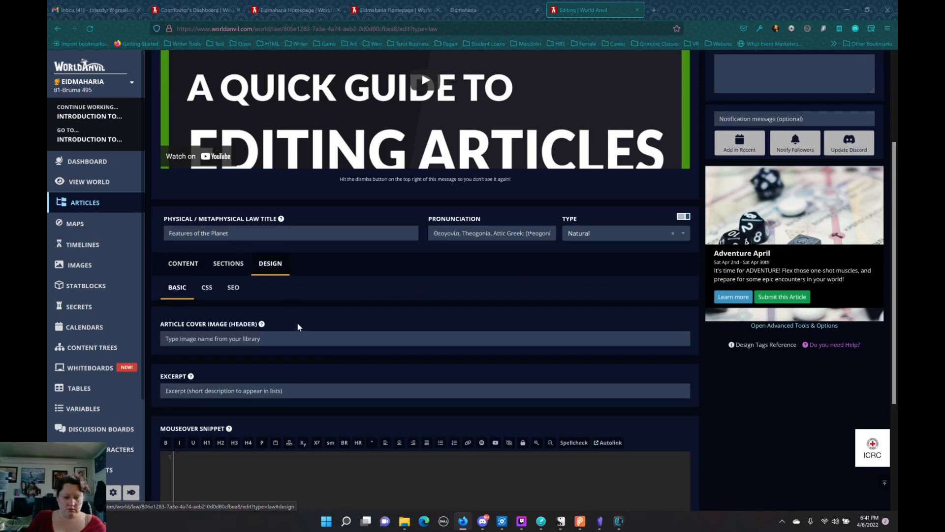
scroll(298, 324, "down", 3)
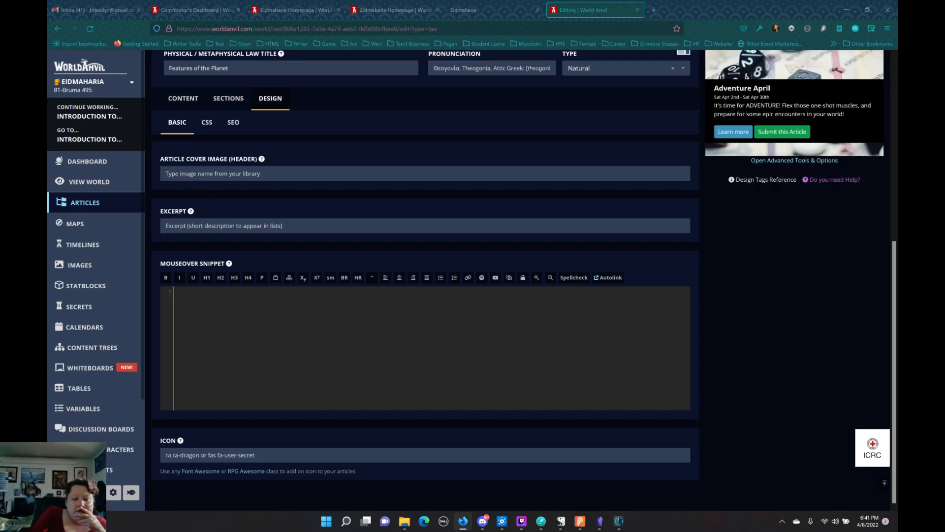
left_click(207, 122)
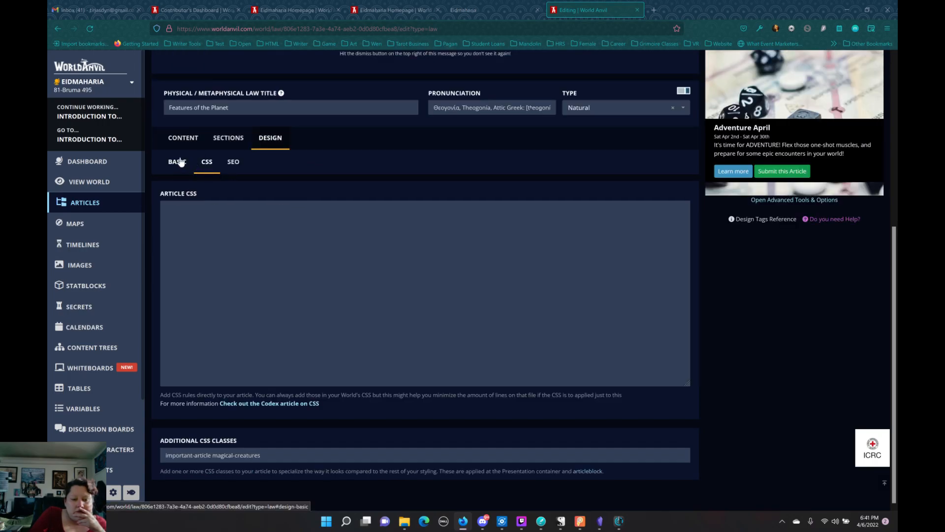
left_click(178, 163)
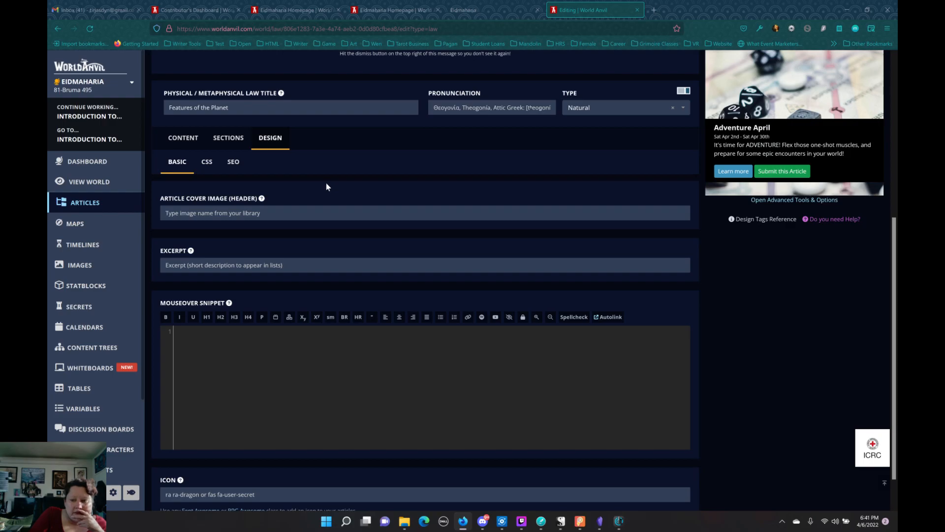
scroll(474, 198, "up", 5)
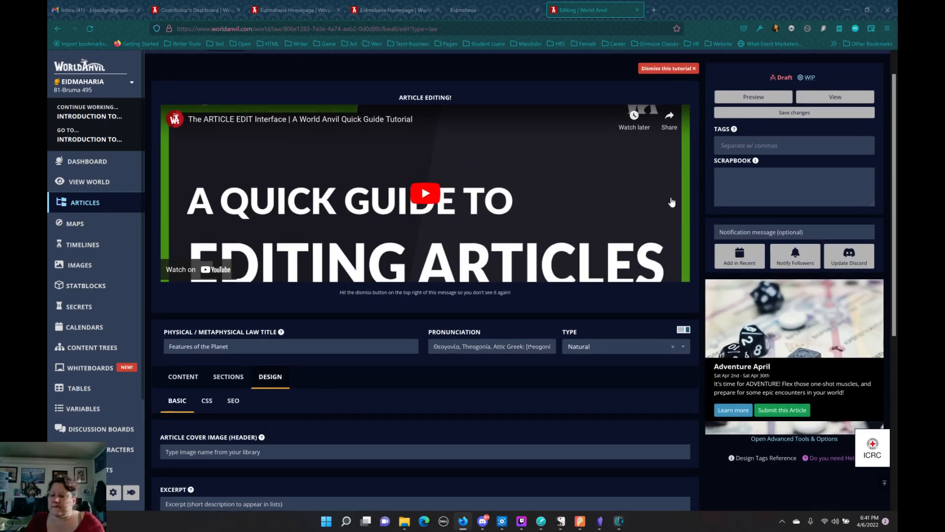
Add the tags moon, sun and season to the "Features of the Planet" article.
left_click(729, 145)
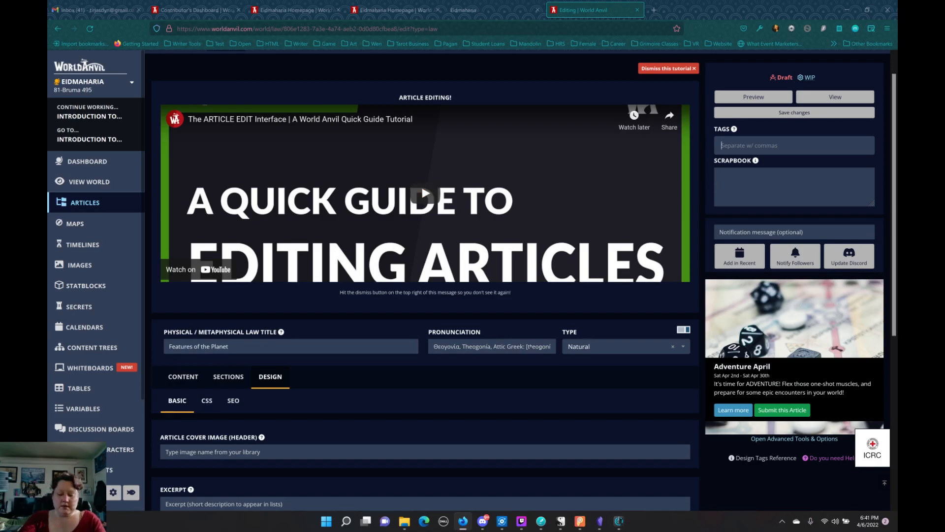
type("mo")
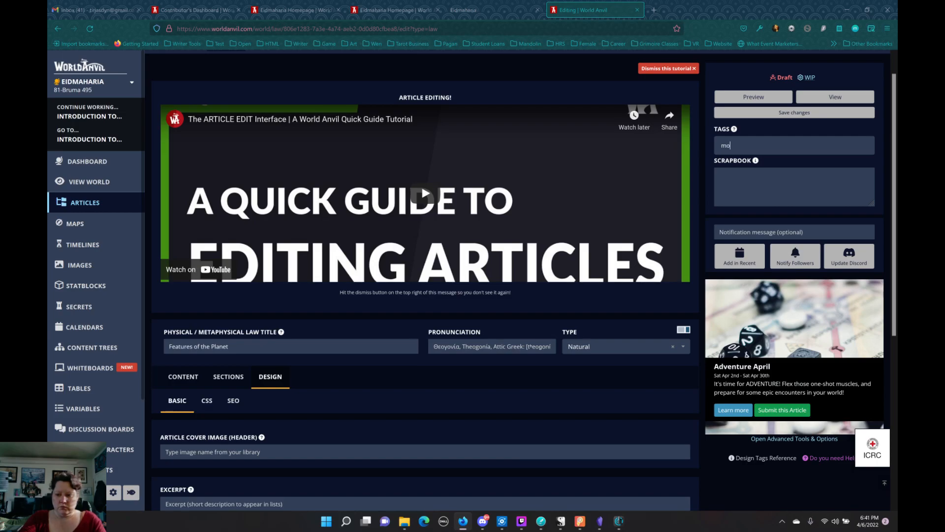
type("on,su")
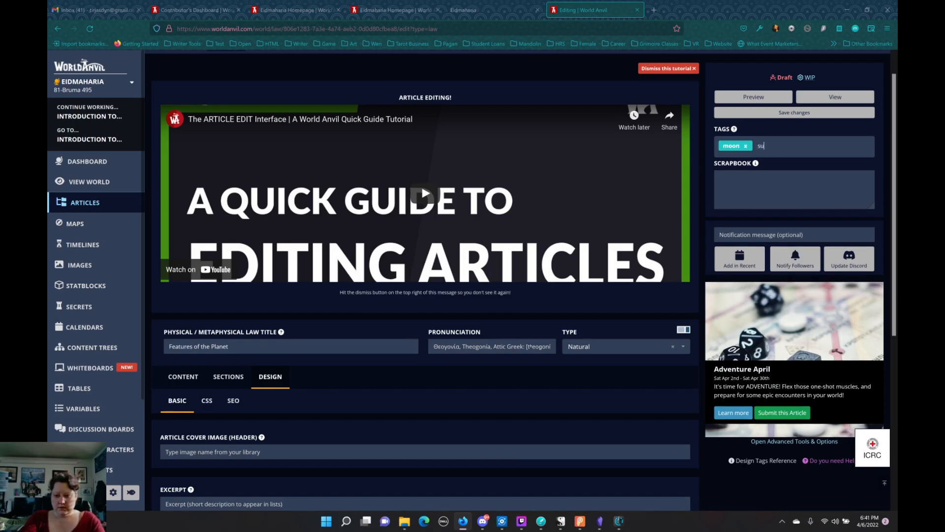
type("n")
type(",s")
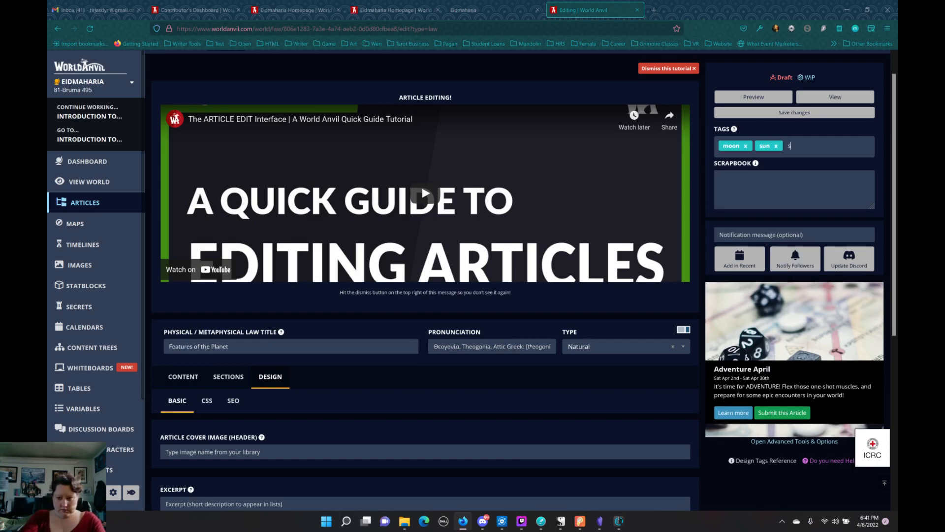
type("eason,")
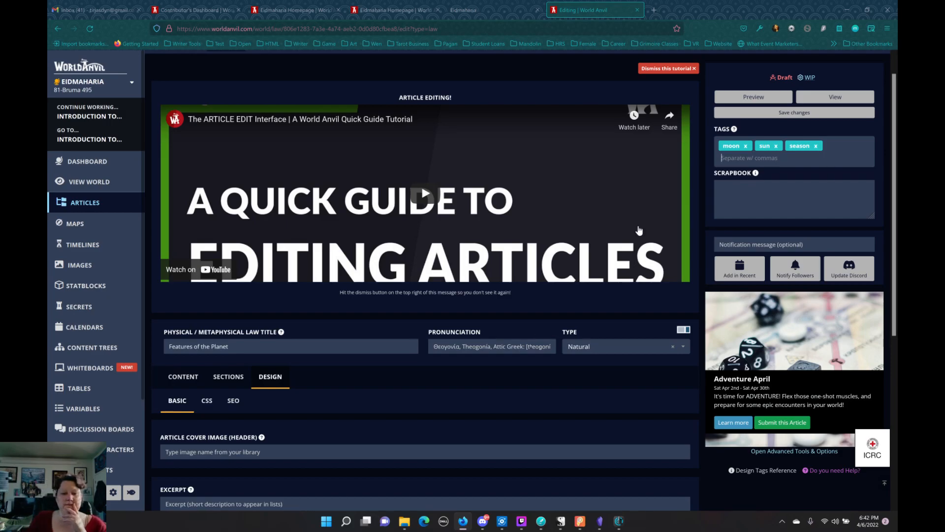
scroll(228, 297, "down", 4)
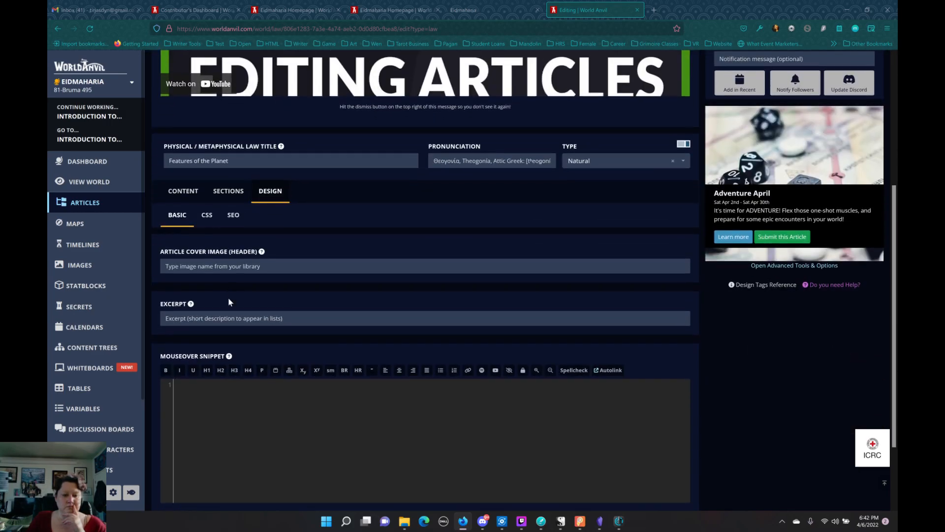
Look through the article's sidebar sections and return to its main content editor.
left_click(183, 186)
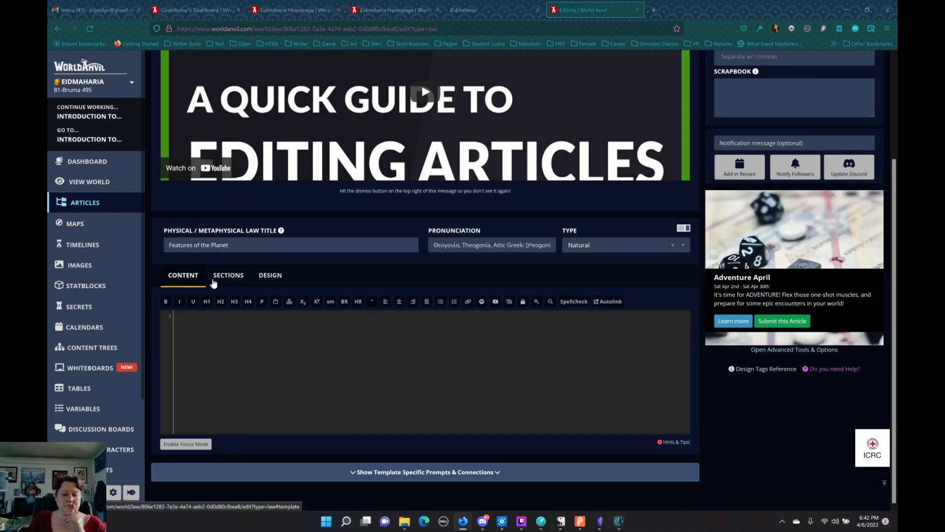
left_click(228, 276)
scroll(323, 360, "down", 5)
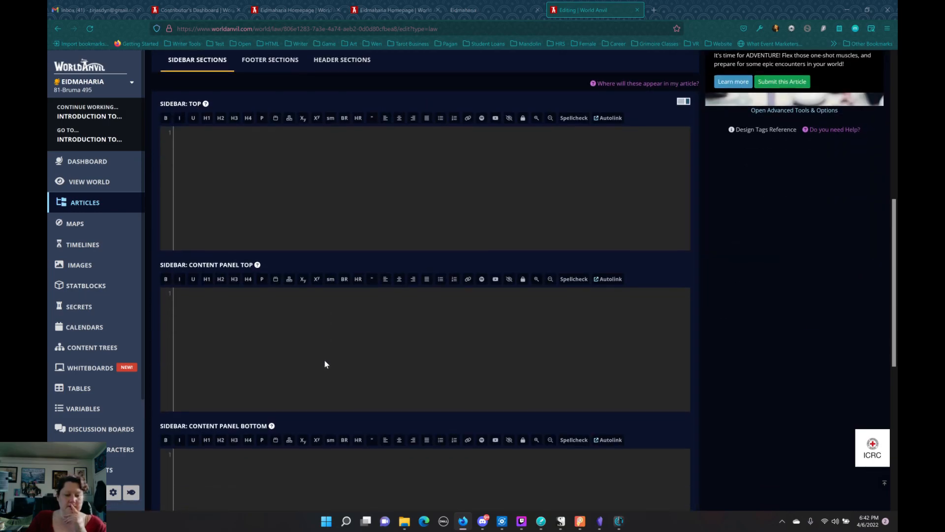
scroll(324, 363, "down", 5)
scroll(330, 364, "down", 3)
scroll(332, 361, "up", 12)
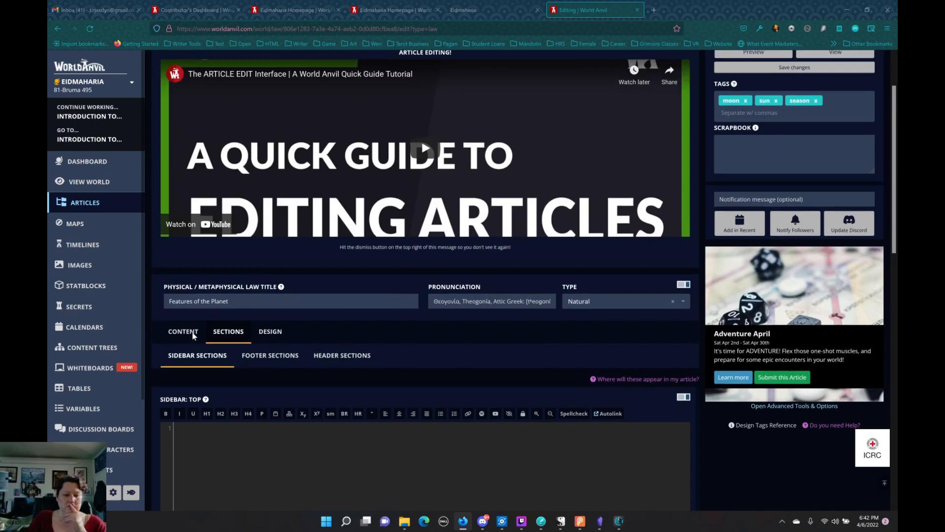
left_click(190, 348)
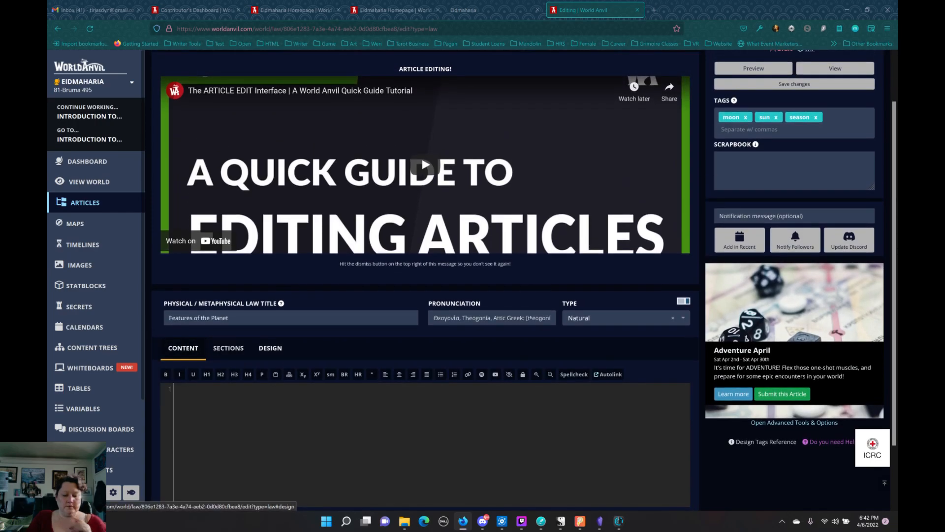
Switch to Obsidian and create a new note named "Planet" in the Eidmaharia vault.
left_click(599, 521)
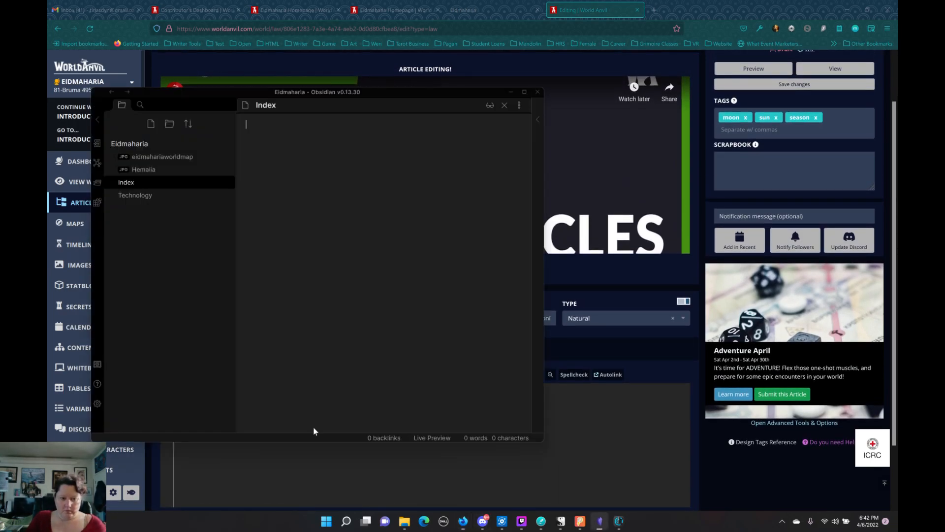
right_click(138, 186)
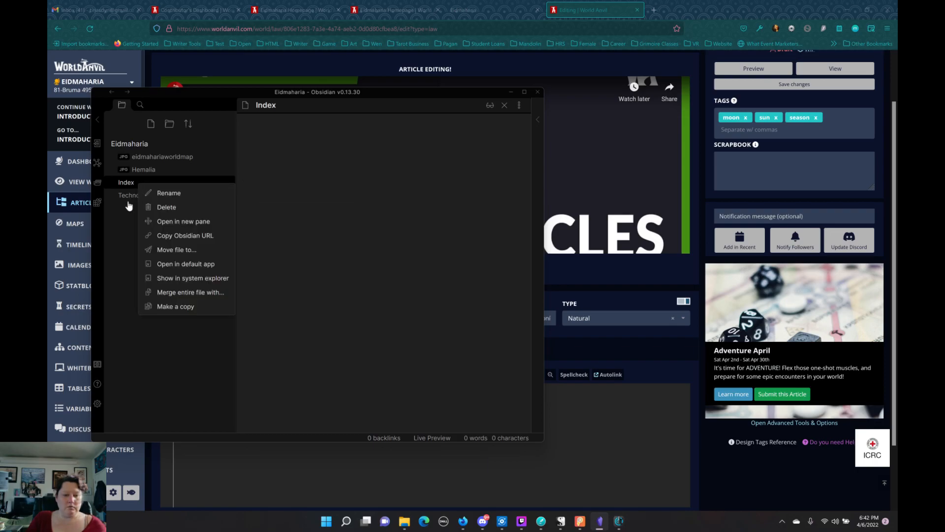
left_click(150, 158)
left_click(150, 126)
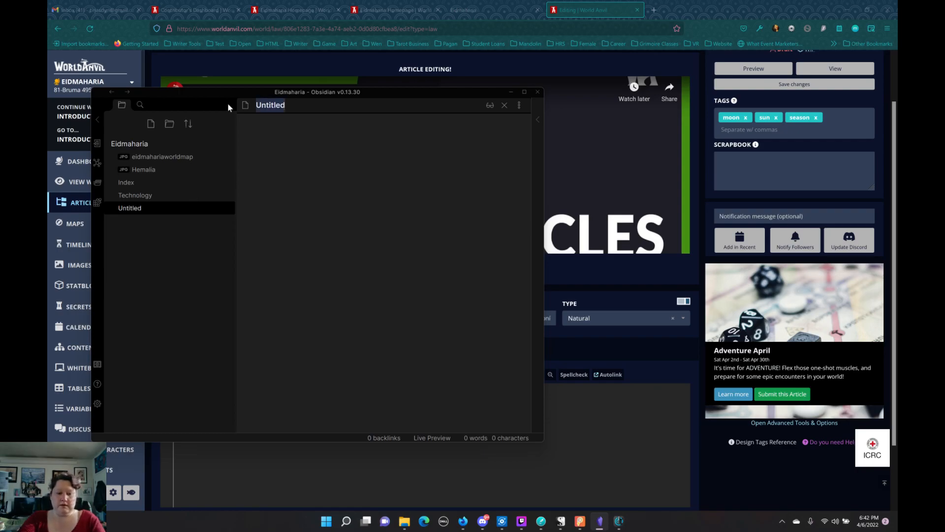
type("Planet")
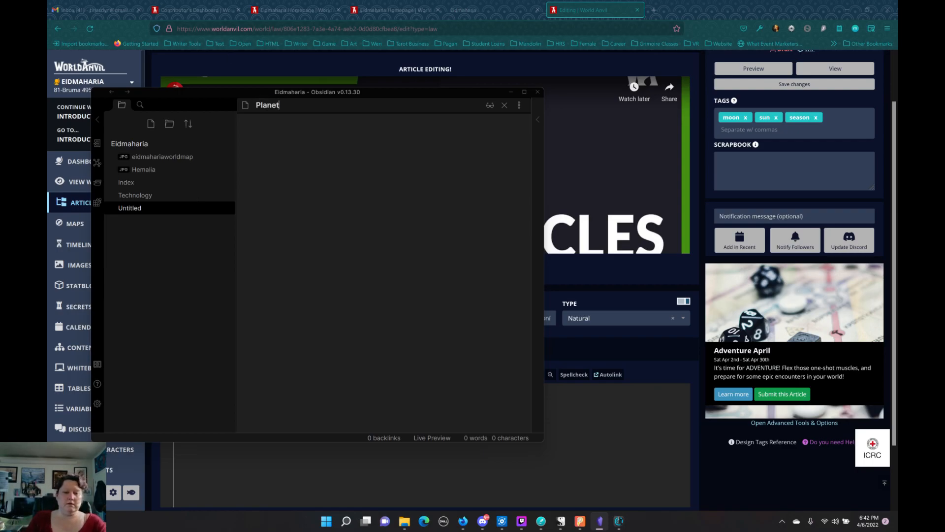
key("Return")
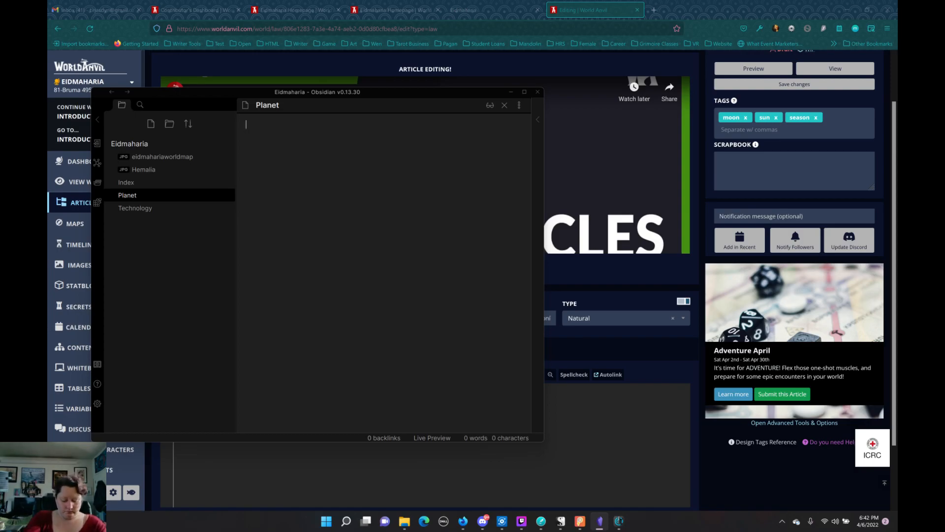
Write "Eidmaharia has two suns, respectivly called the Sun and farawaystar" in the Planet note.
type("E")
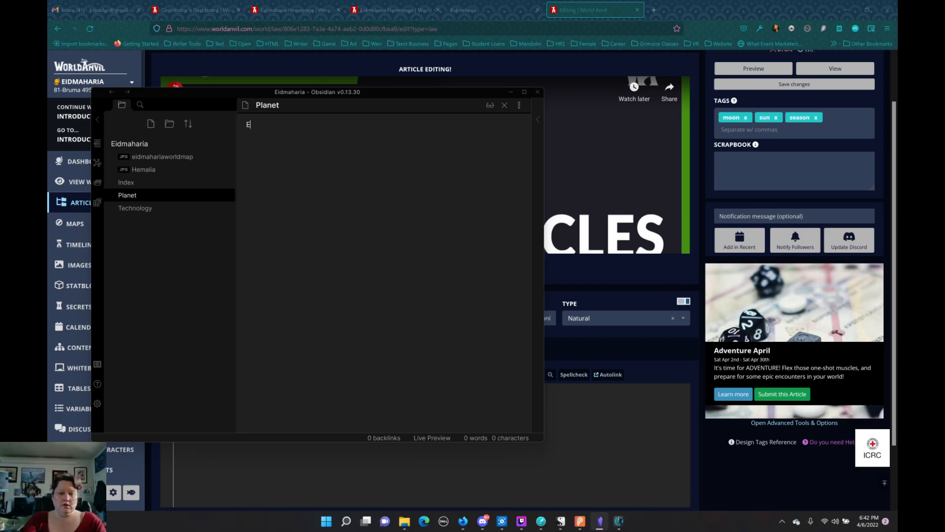
type("idmahari")
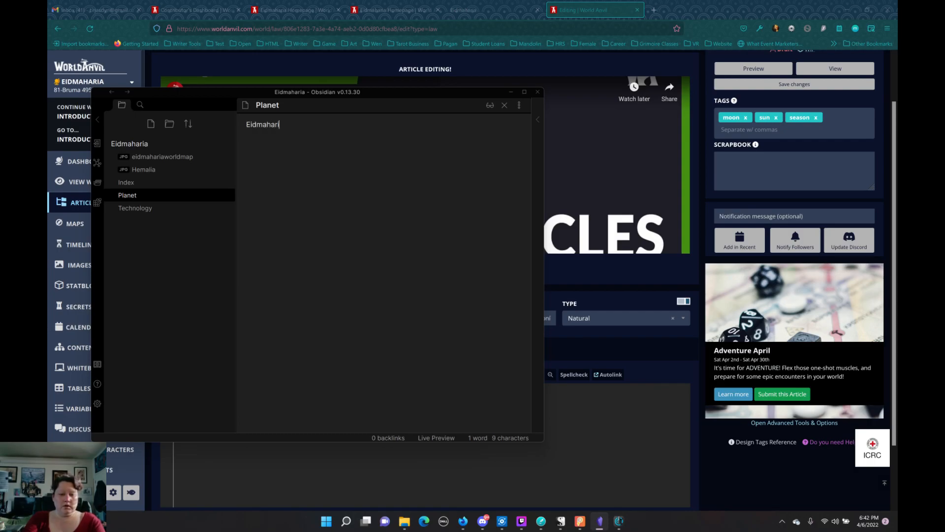
type("a has tw")
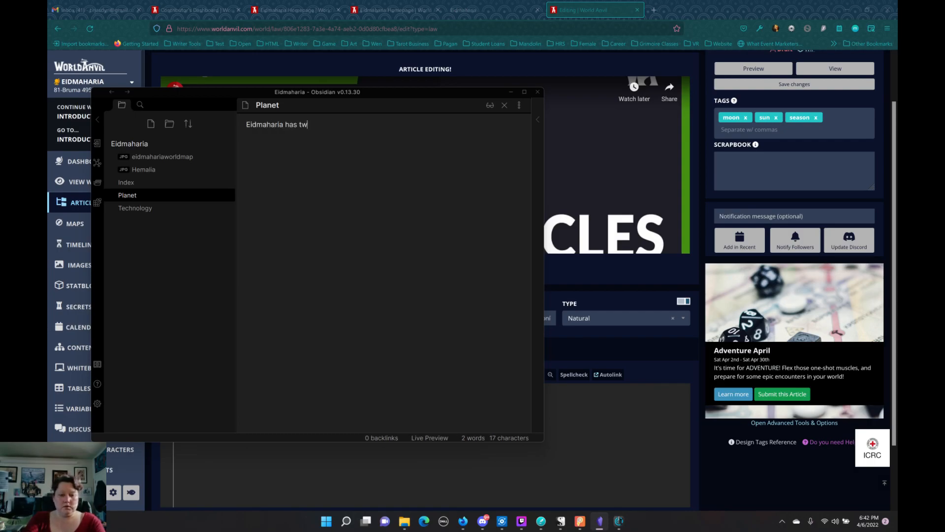
type("o suns")
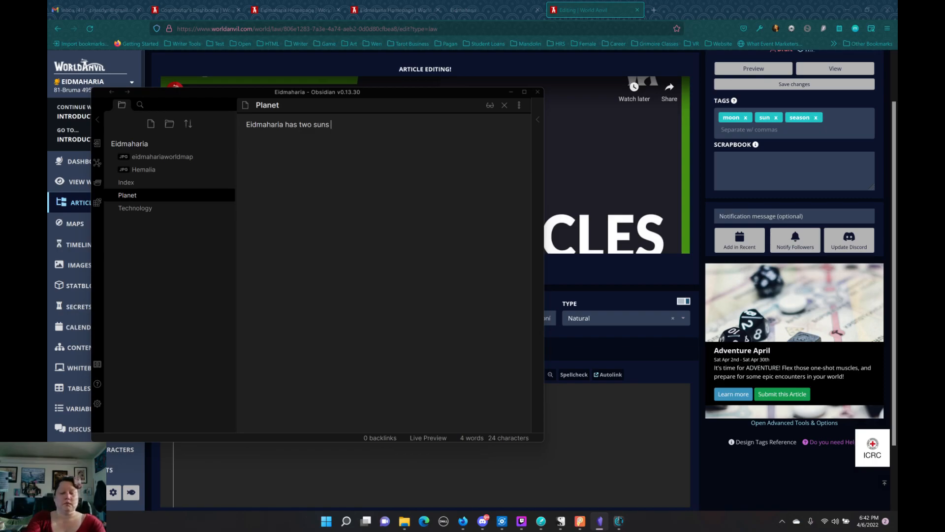
key("BackSpace")
type(", ")
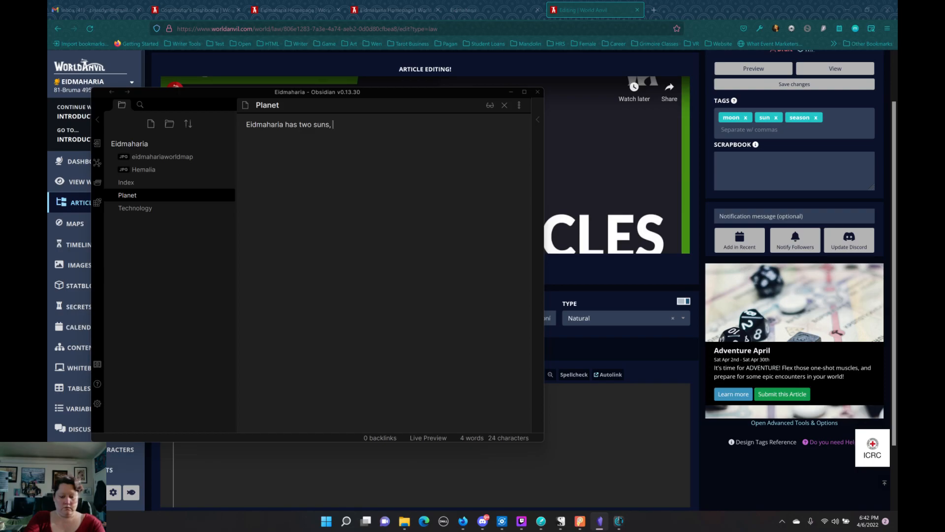
type("respect")
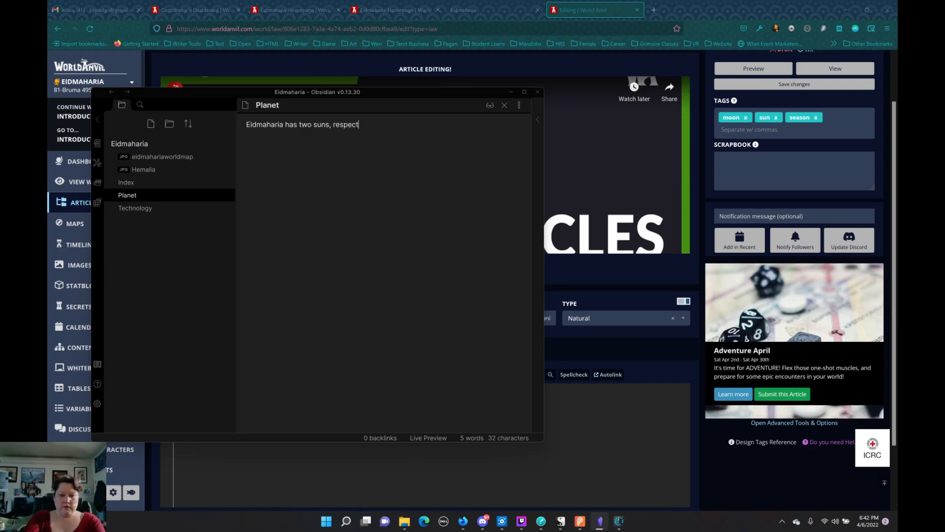
type("ivly c")
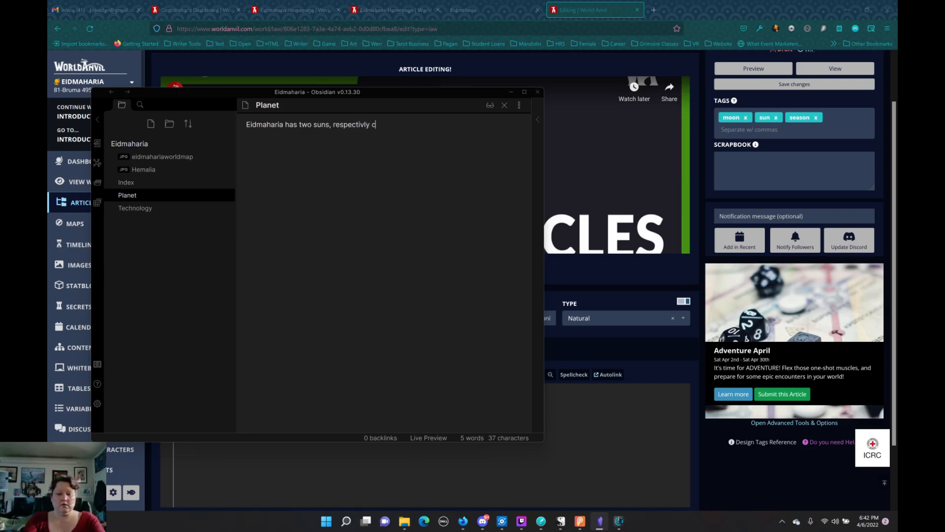
type("alled the ")
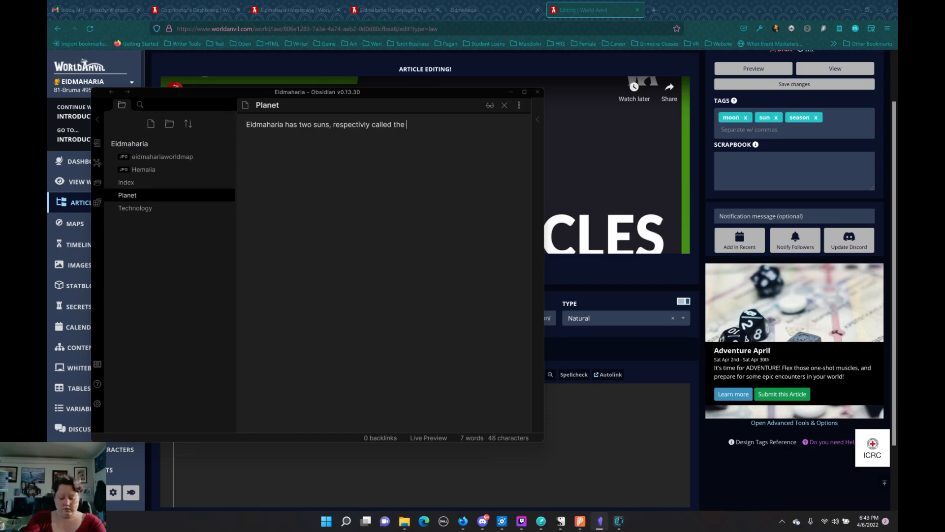
type("Sun and Far")
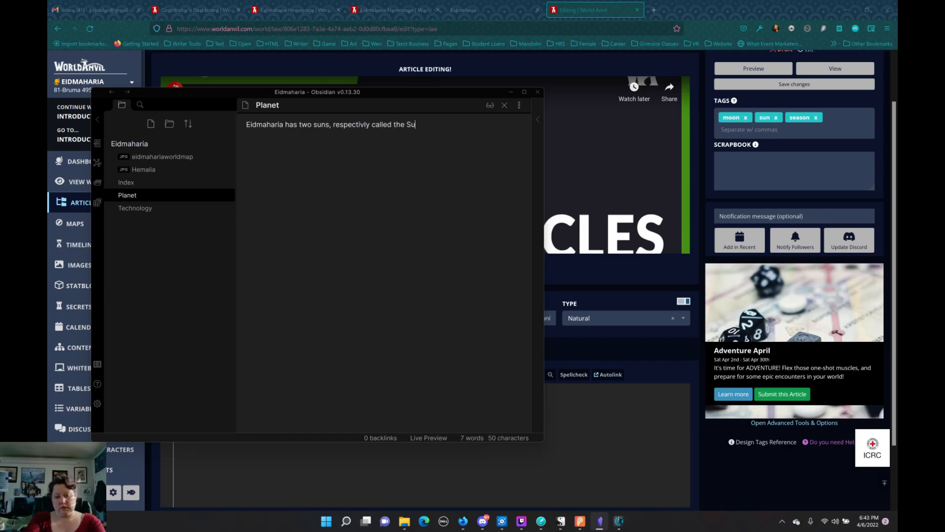
key("BackSpace")
key("BackSpace")
key("BackSpace")
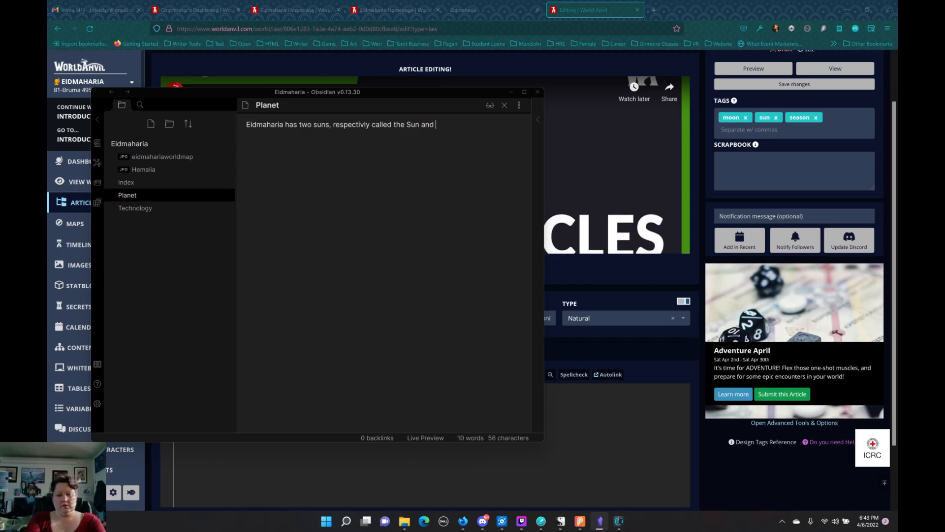
type("faraway")
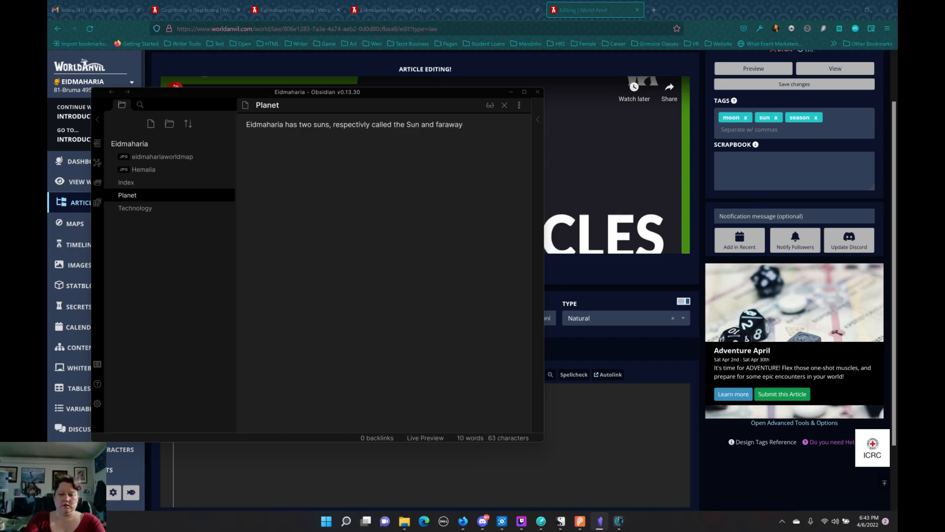
type("st")
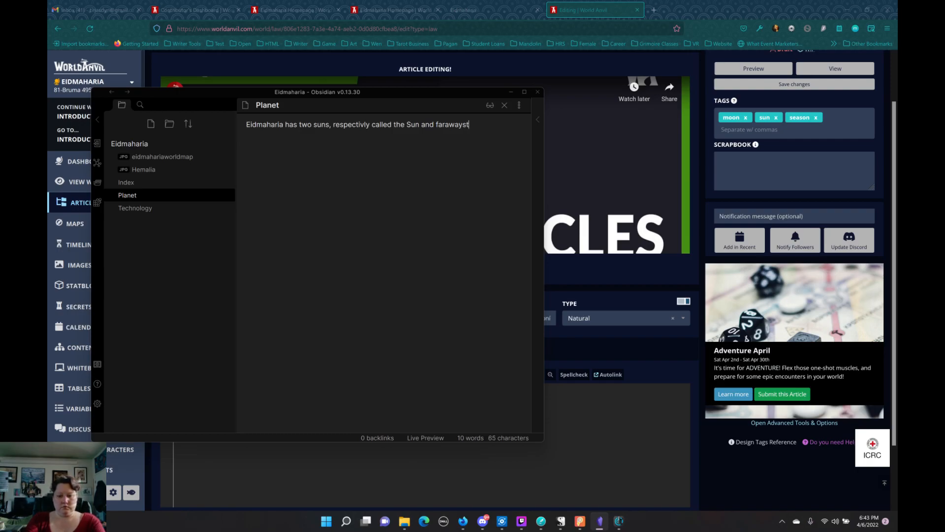
type("ar")
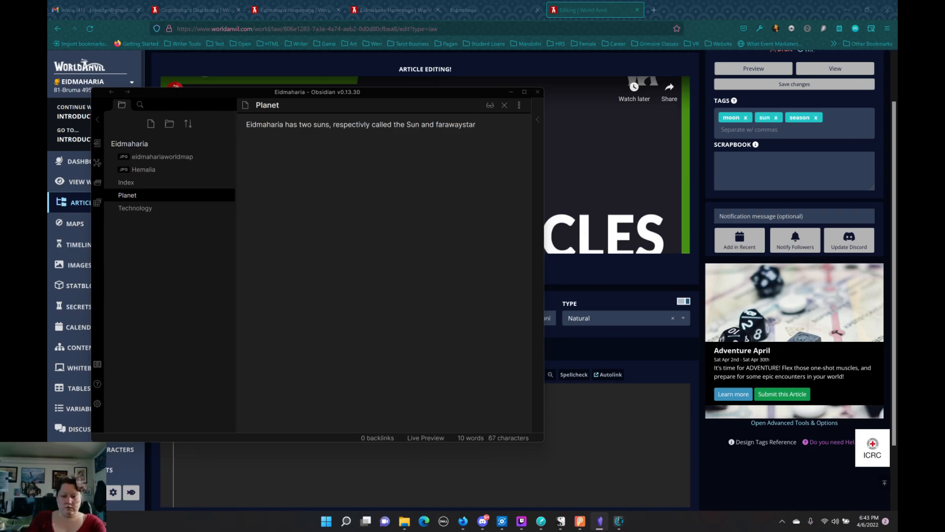
Capitalize the second sun's name so it reads "Farawaystar".
left_click(462, 124)
key("ctrl+Left")
key("Delete")
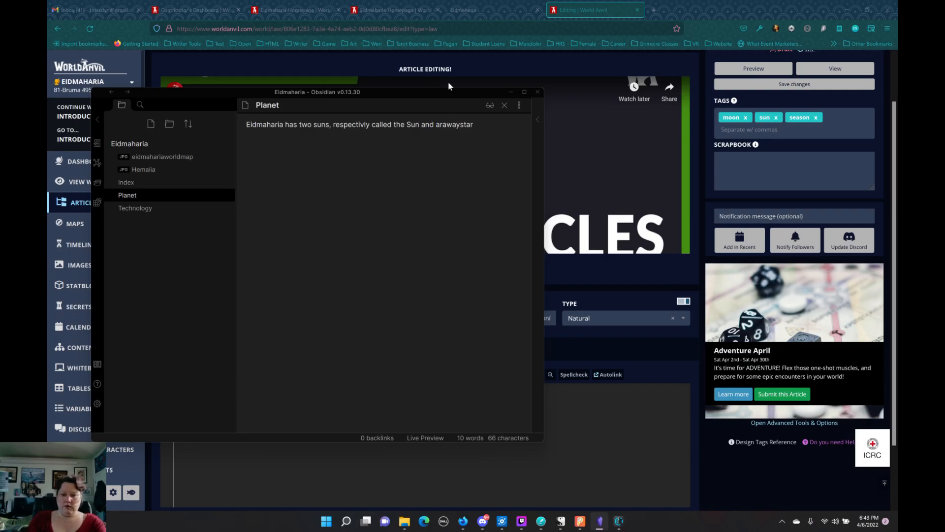
type("F")
key("End")
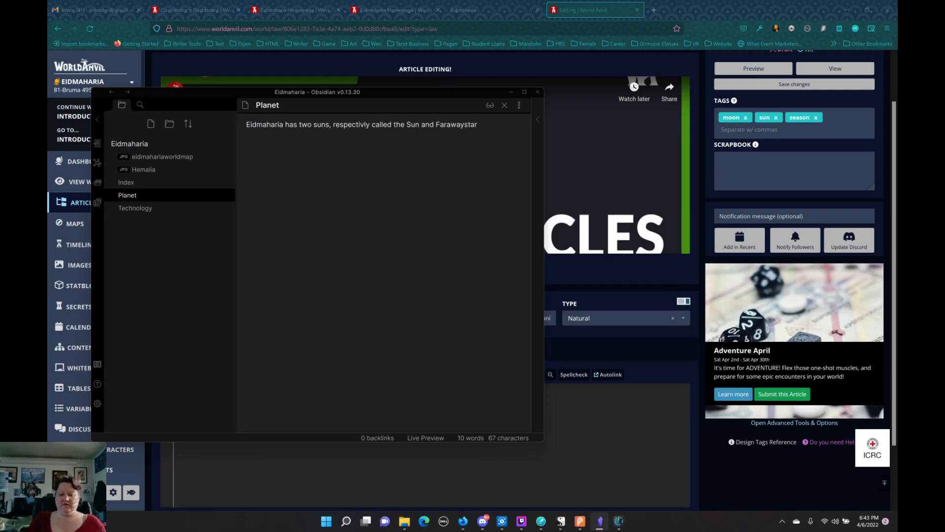
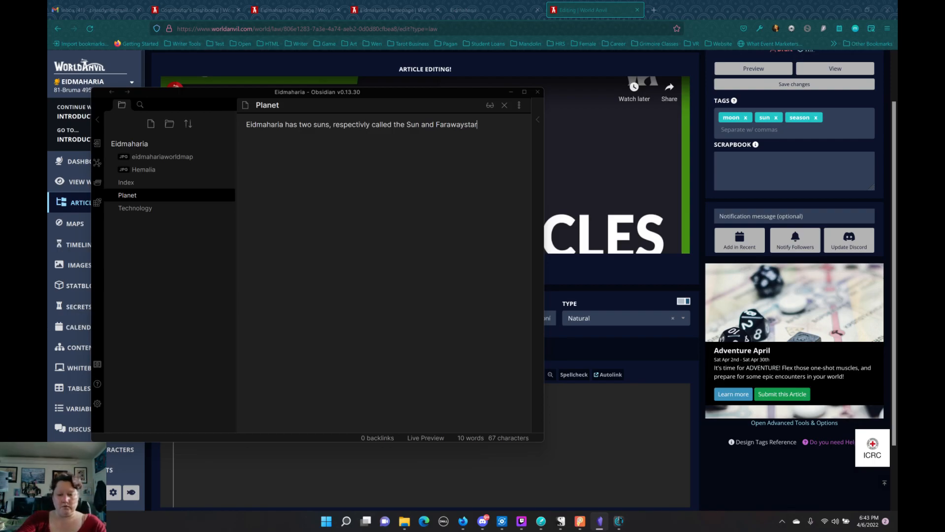
End the first sentence with a period, add "There are four moons:" and start a new paragraph below it.
type(". The")
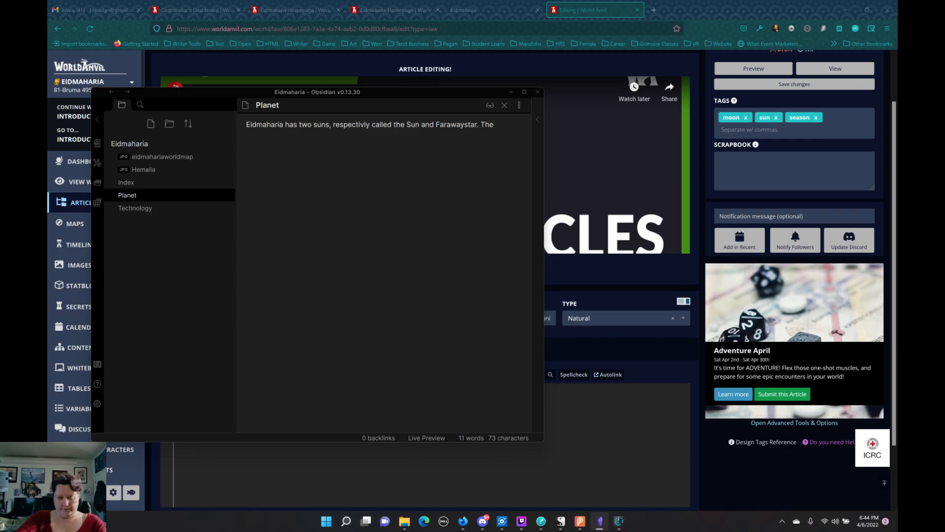
key("BackSpace")
type("re a")
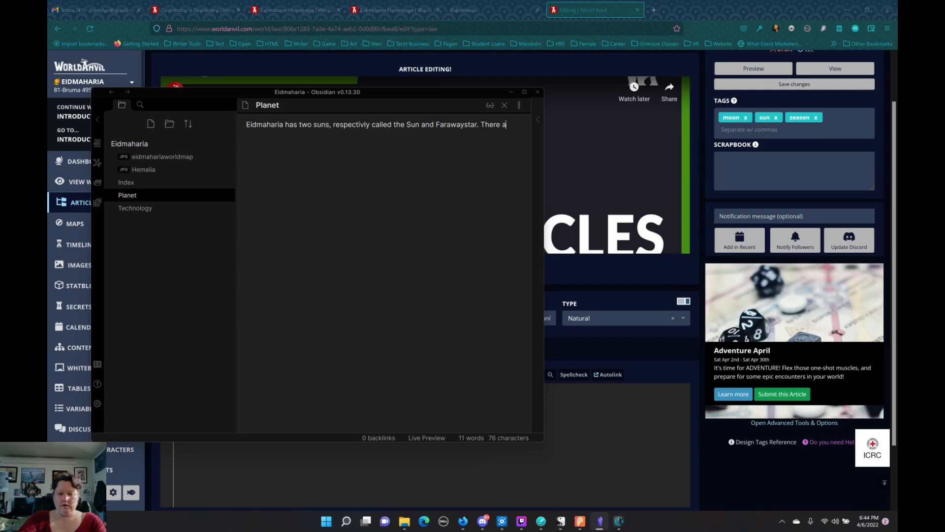
type("re four")
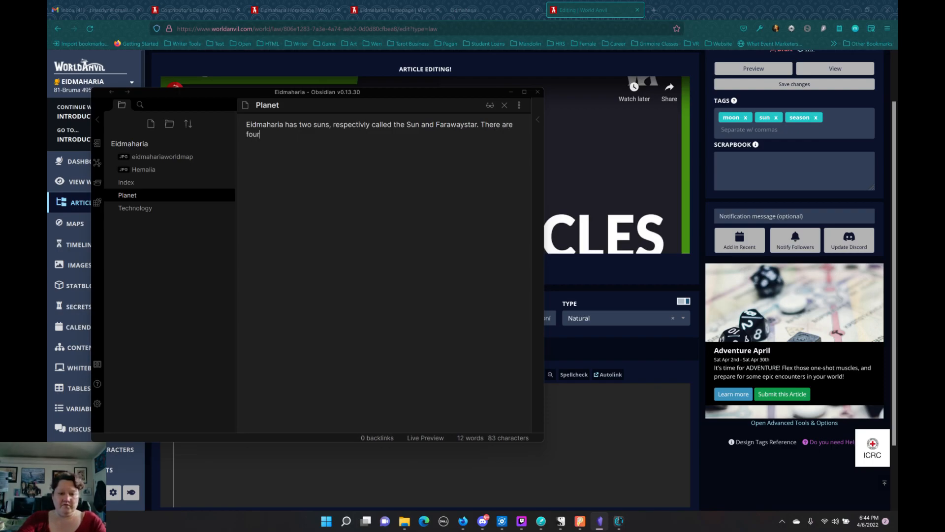
type(" moons")
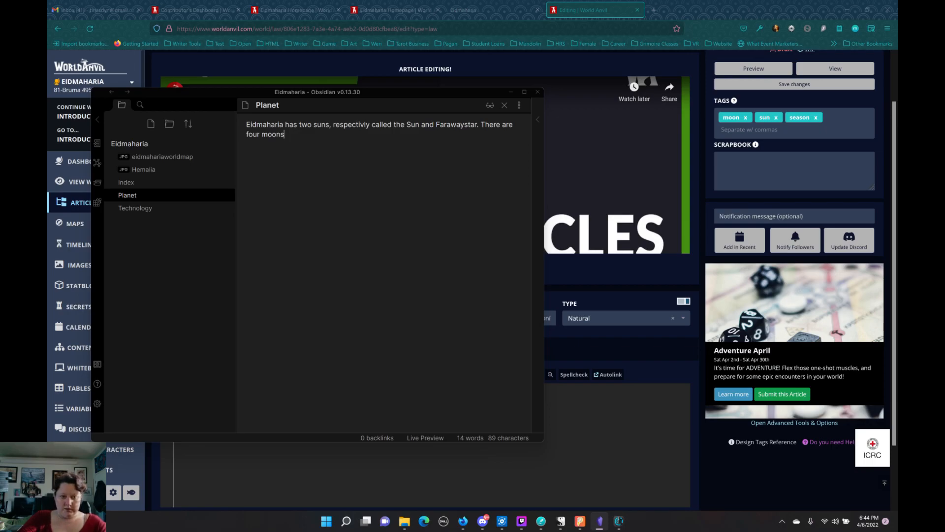
type(":")
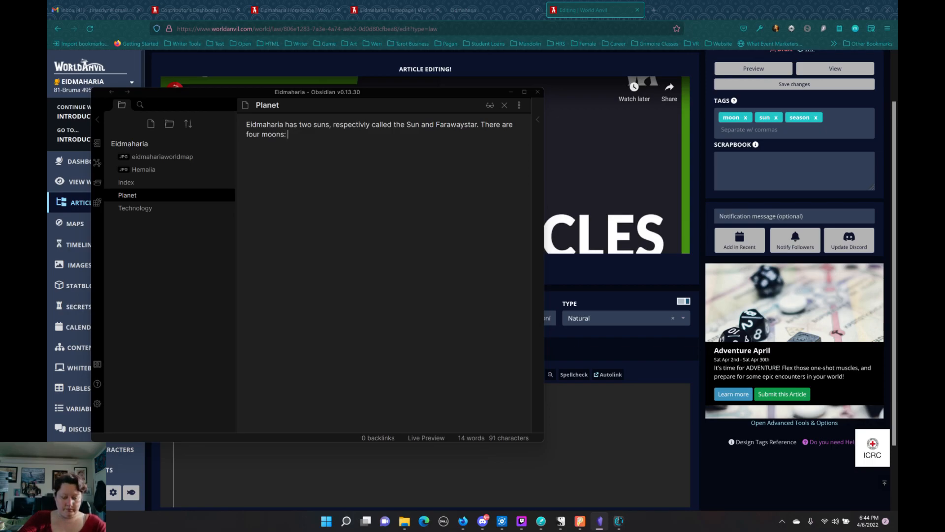
key("Return")
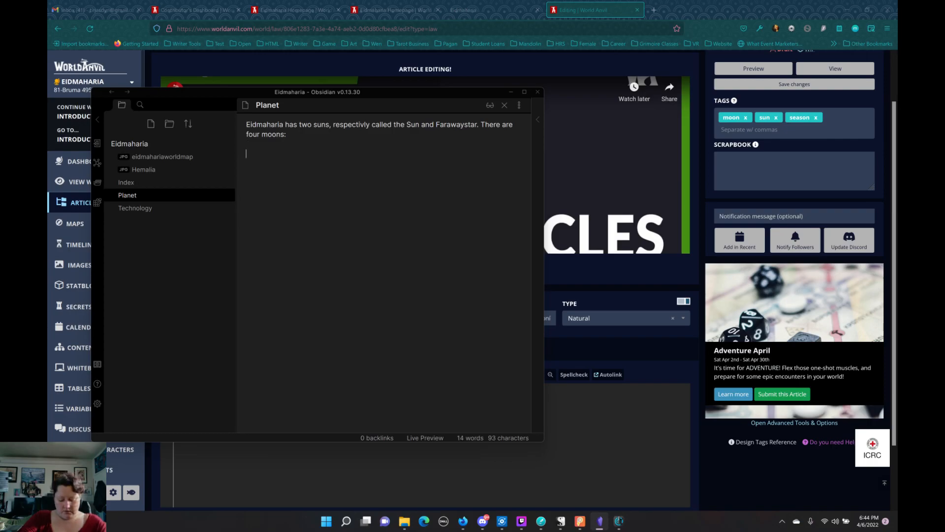
List "Broken Moon" and "Sunset Moon" on separate lines under the moons sentence.
type("Brokenb")
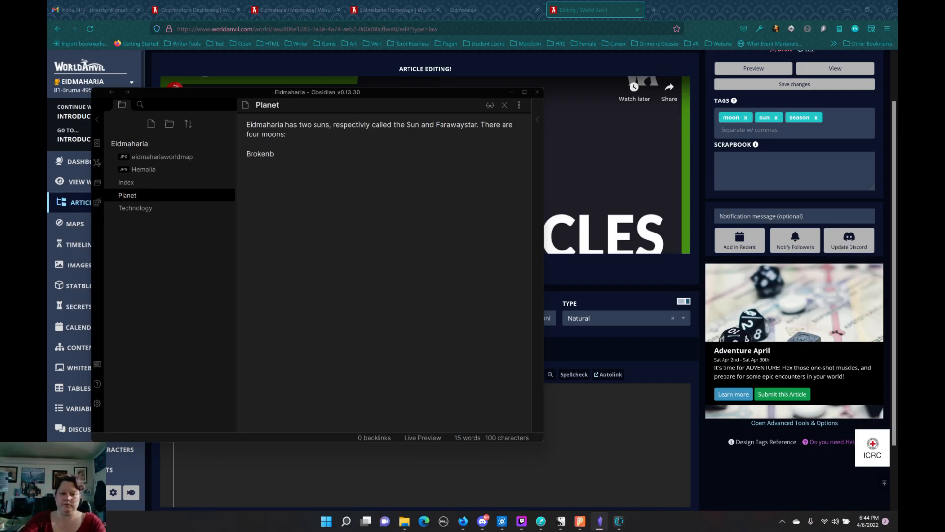
key("BackSpace")
type("Moo")
type("n")
key("Return")
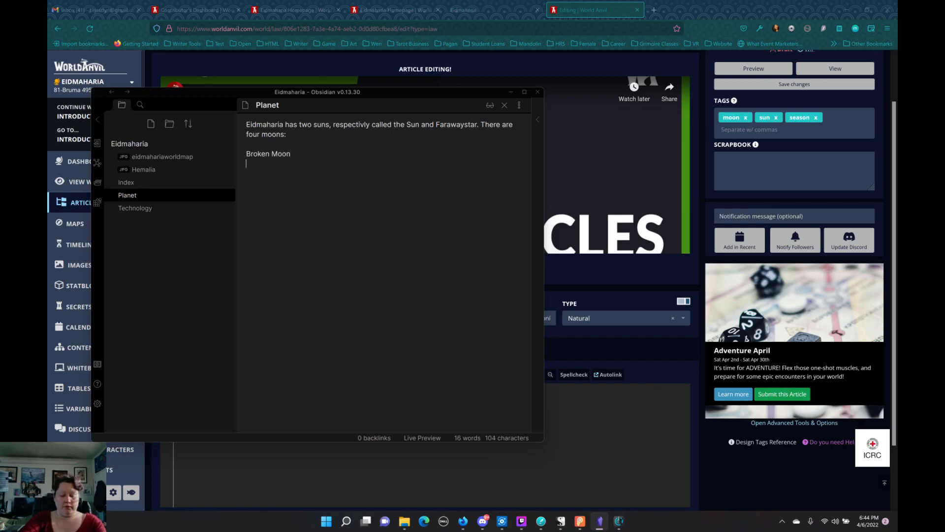
type("Sunse")
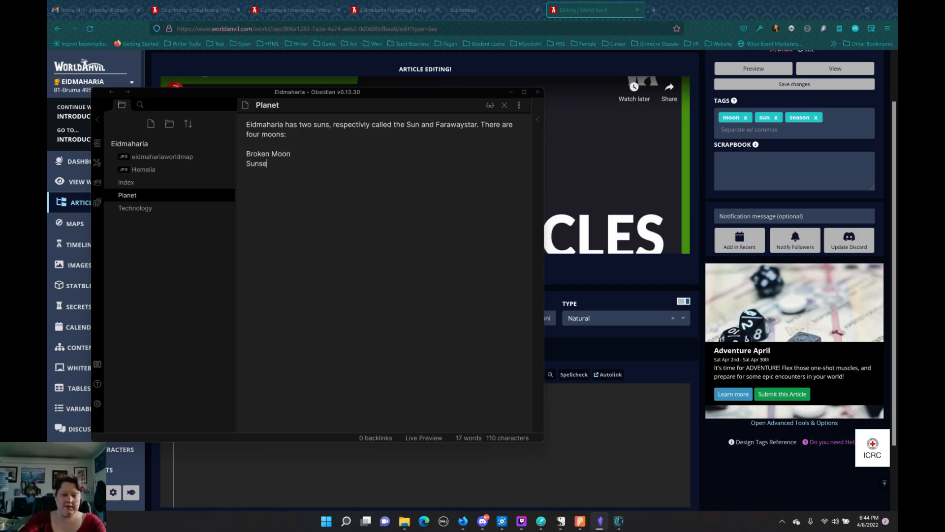
type("t Moon")
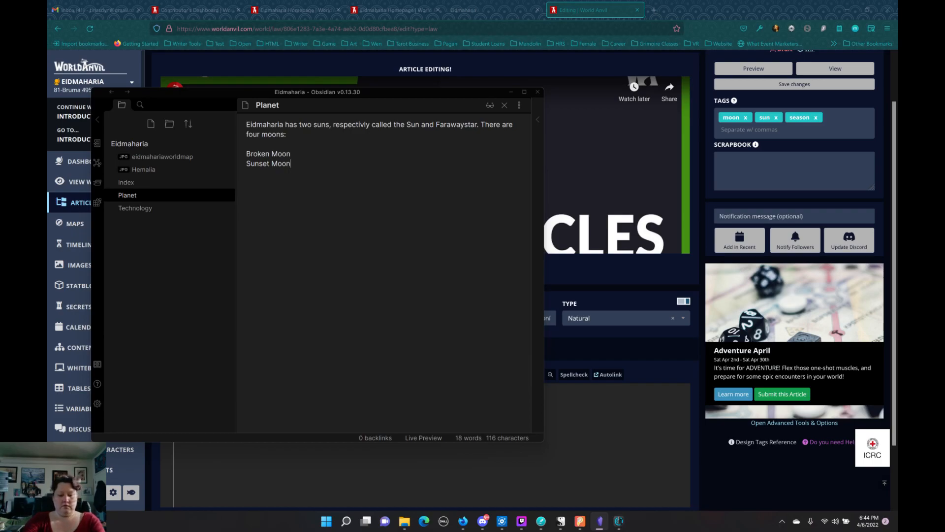
End the moon list with a line reading "and two others." and start a new paragraph below it.
type("and two o")
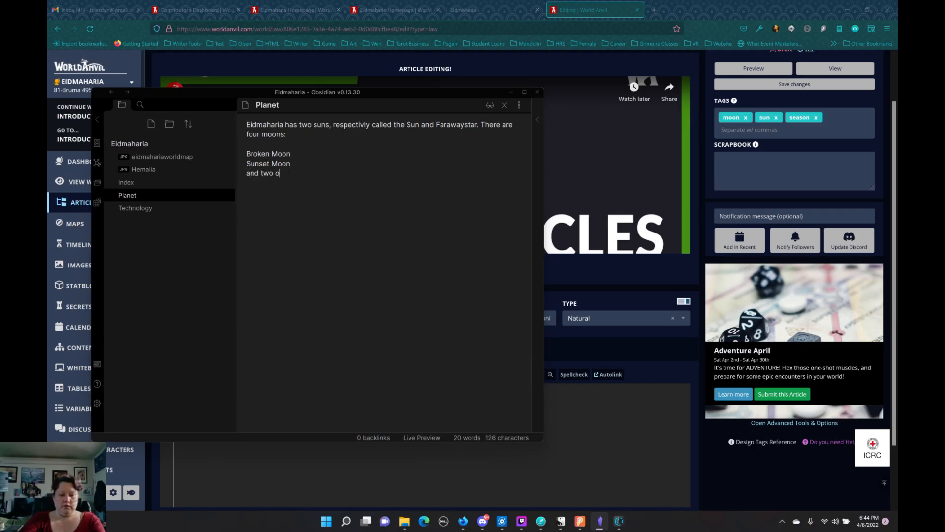
type("thers")
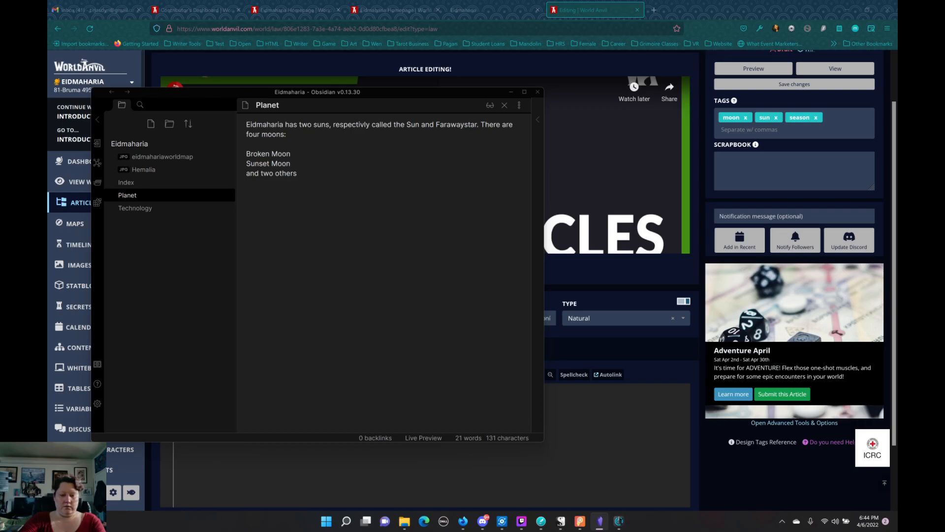
type(".")
key("Return")
Begin the new paragraph in the Planet note with "Seasons are on a ninety day cycle".
type("Seas")
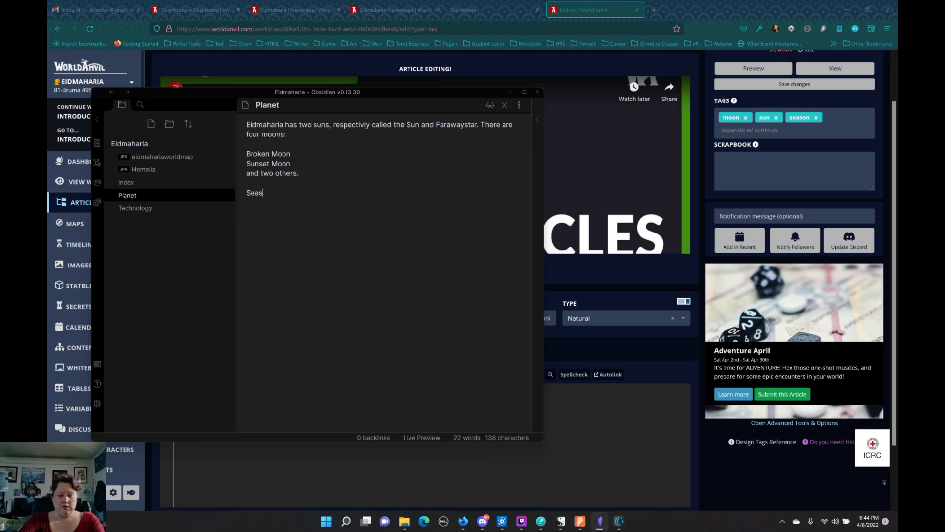
type("ons are ")
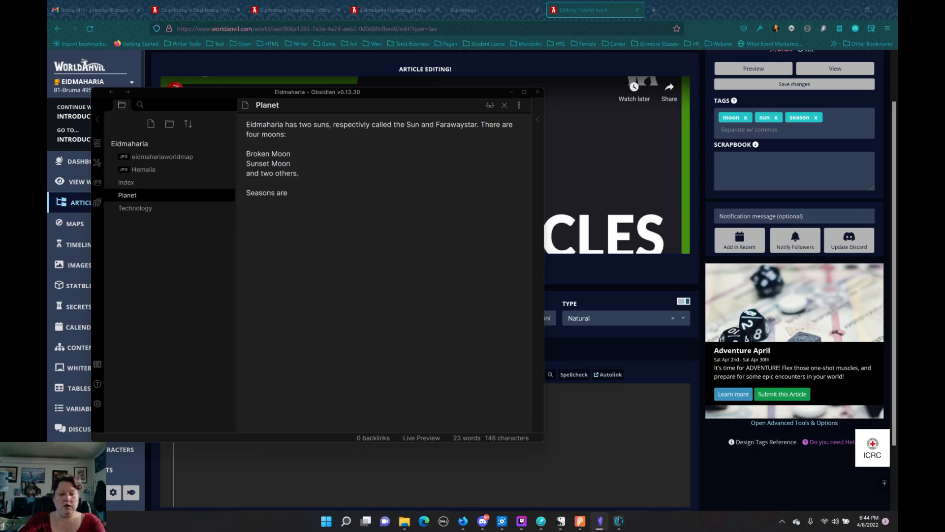
type("on a ")
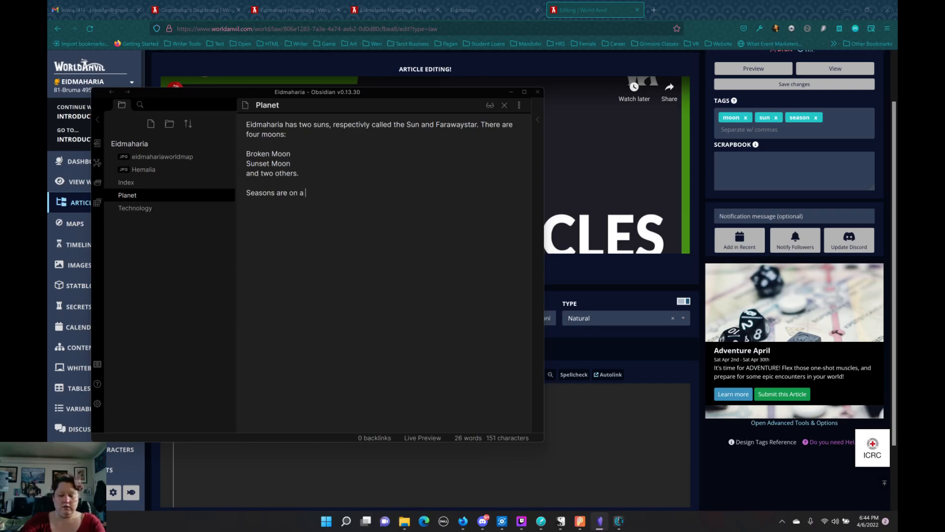
type("nine")
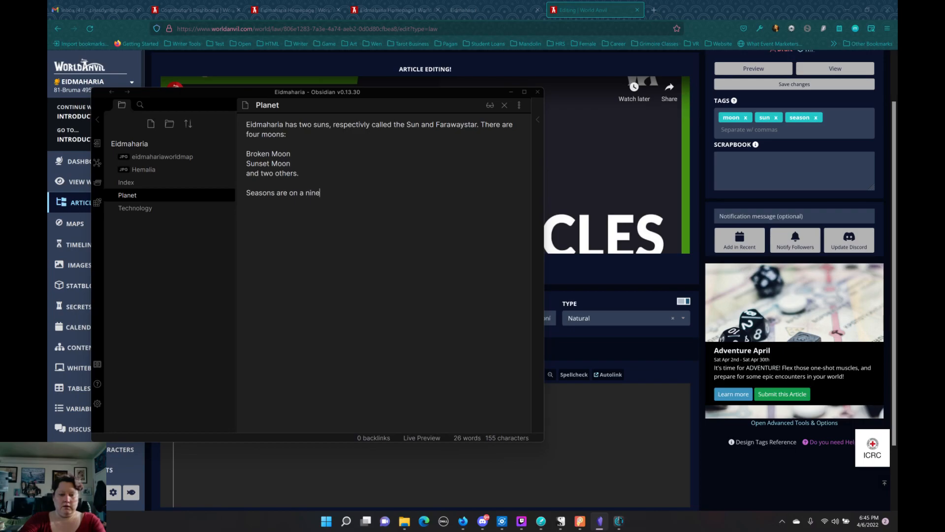
type("ty day cycle ")
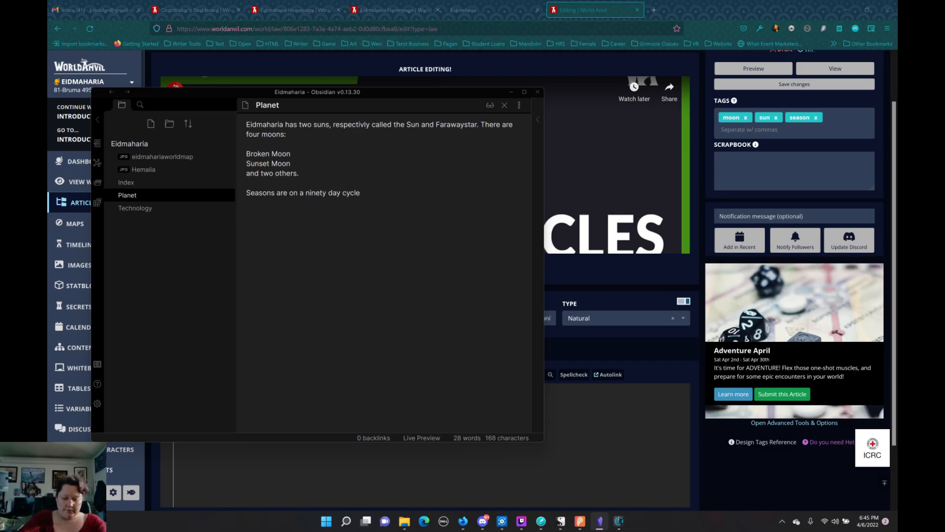
Continue the seasons sentence with 'with the "civilized world" recognizing four months.'.
type("with the ")
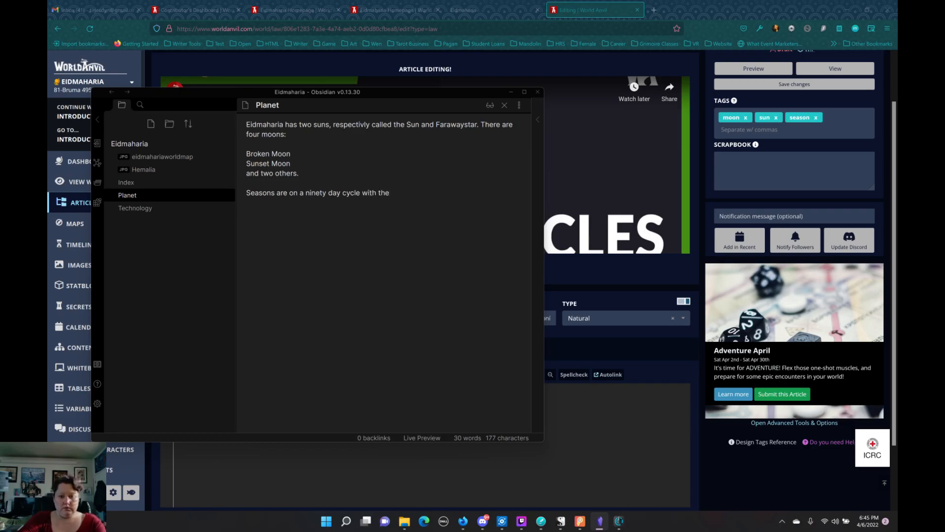
type("\"")
type("civilize")
type("d wo")
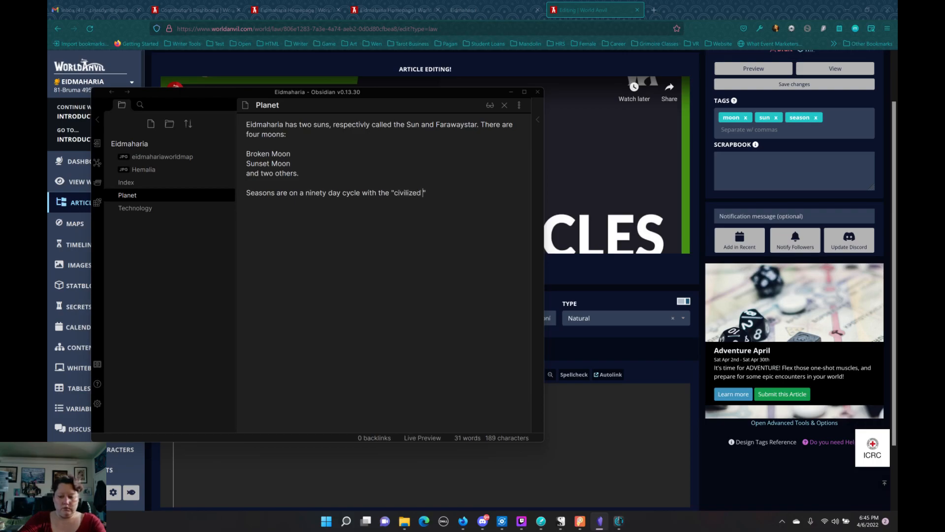
type("rld")
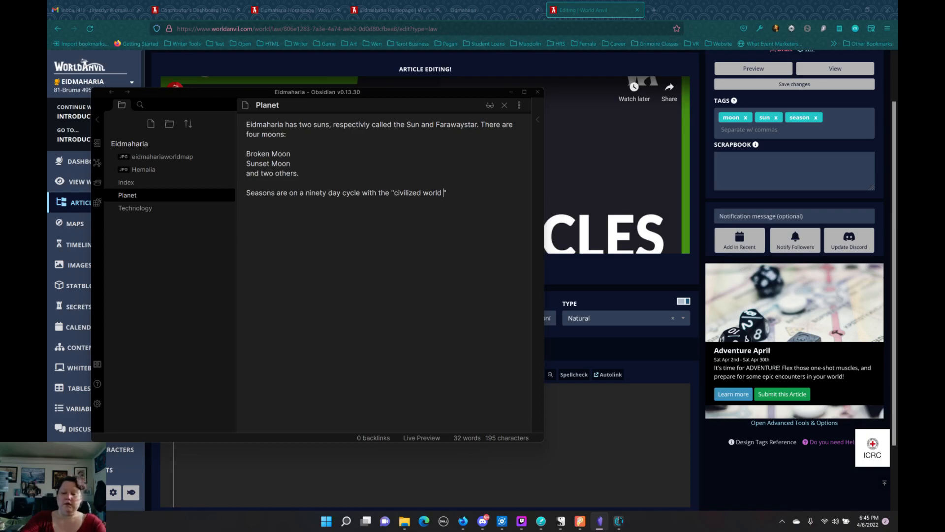
key("BackSpace")
type("\" ")
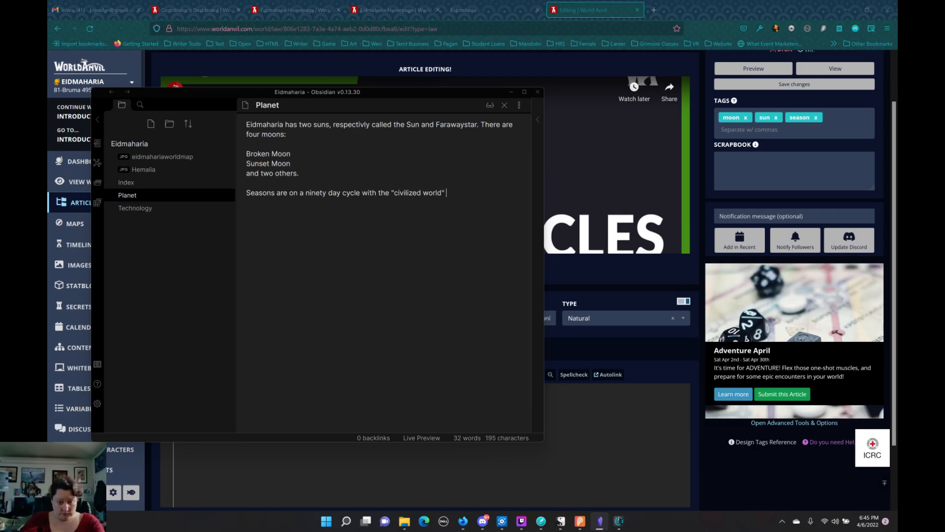
type("r")
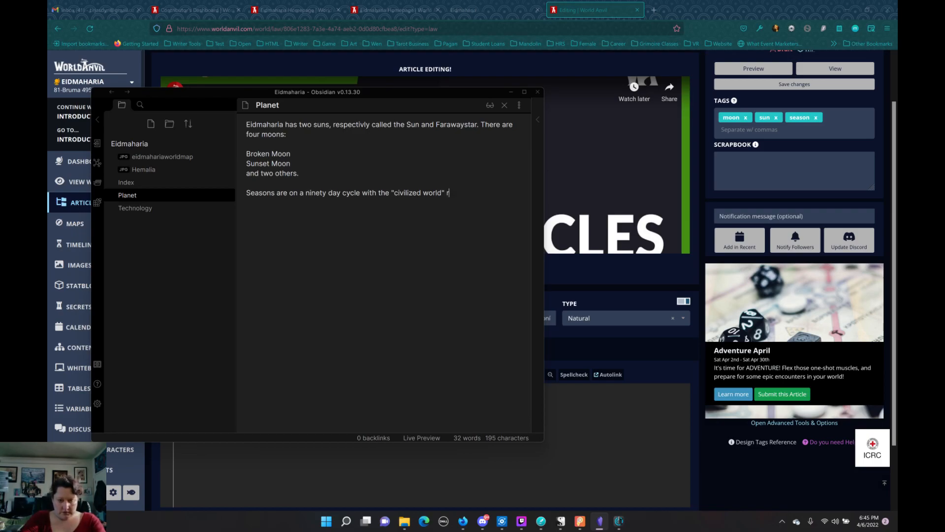
type("ecognizing for")
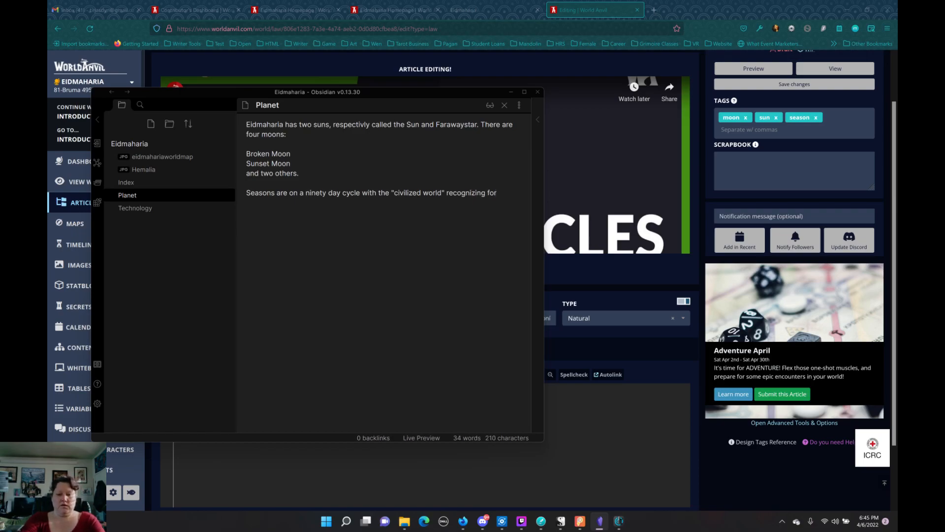
key("BackSpace")
type("ur months.")
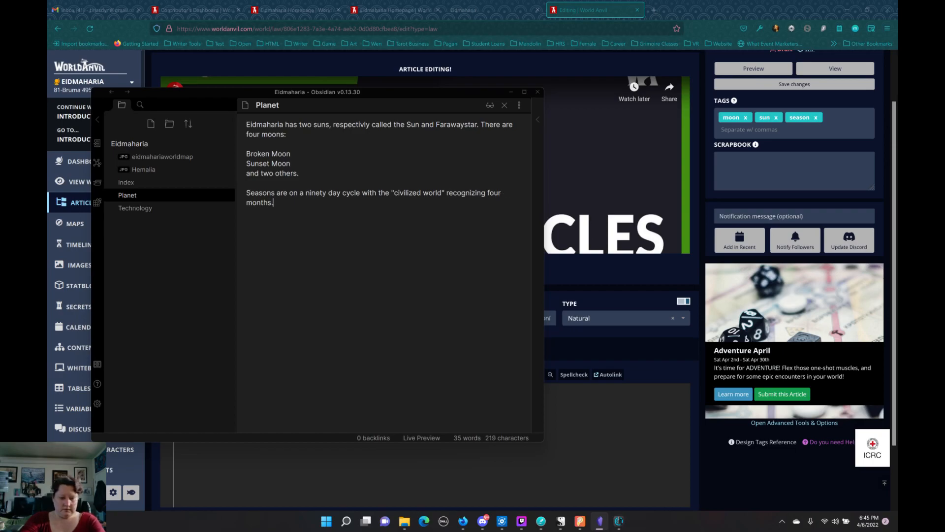
Change the end of the seasons sentence to read "month or cycles of the moons.".
key("BackSpace")
key("BackSpace")
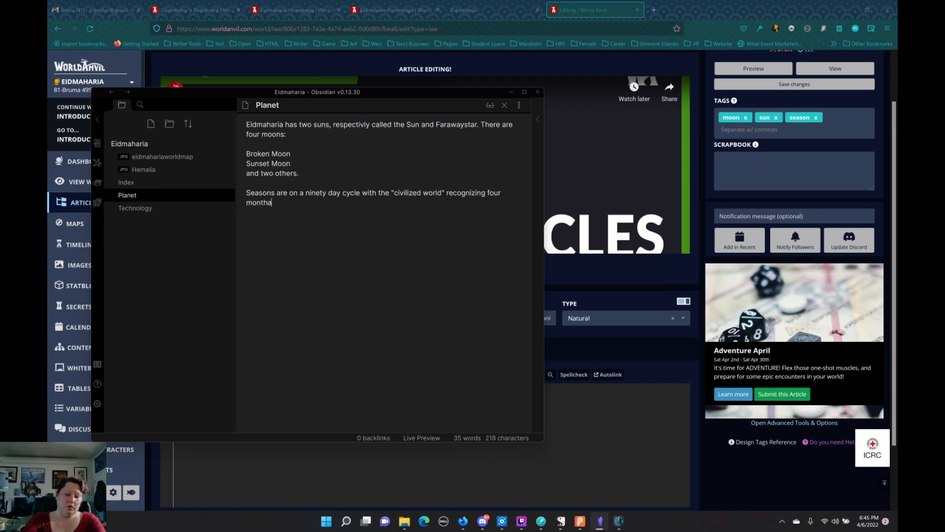
type("or")
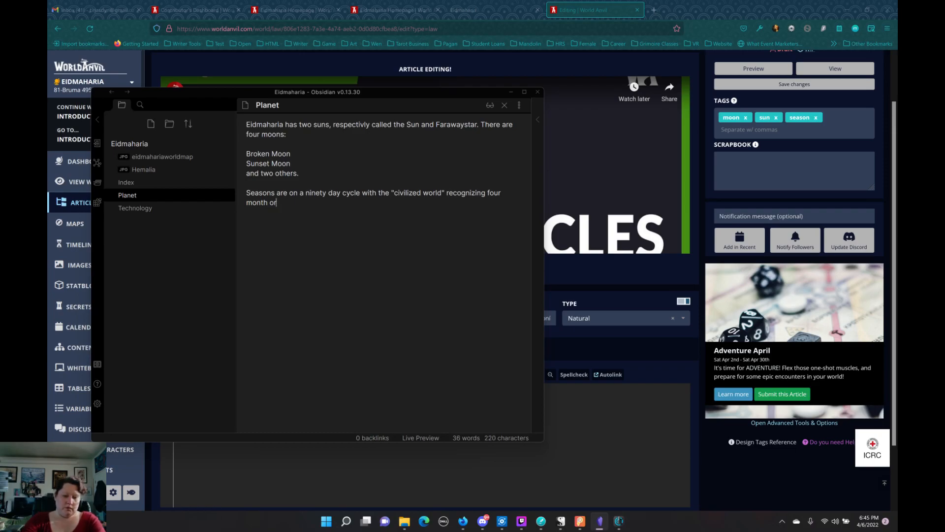
type(" cycle")
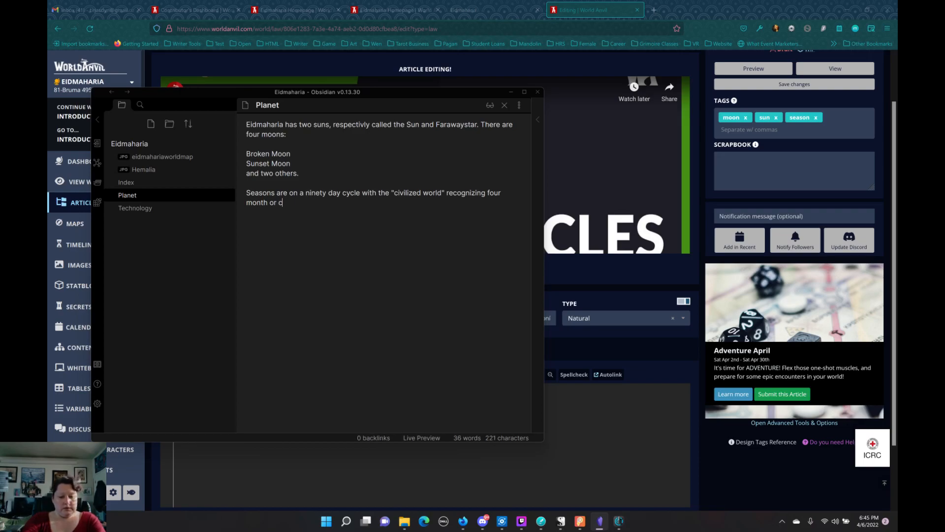
type("s of ")
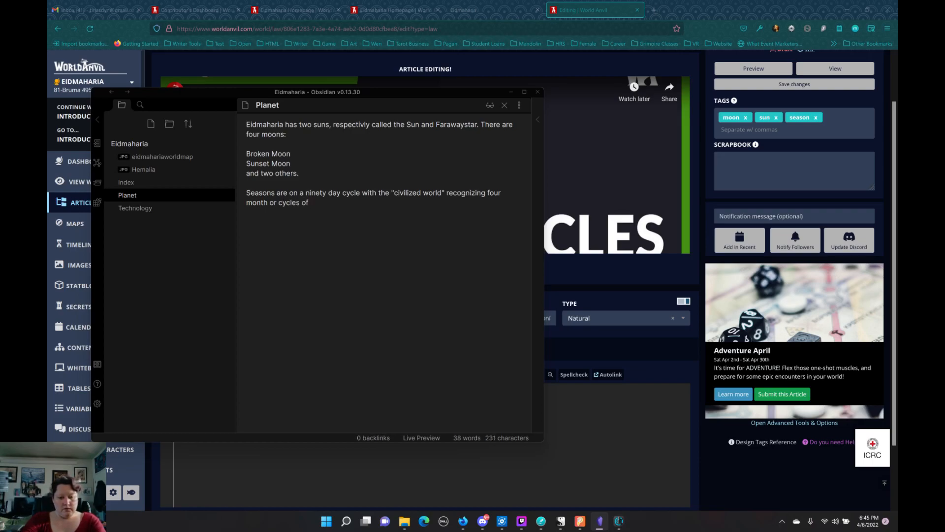
type("the moon")
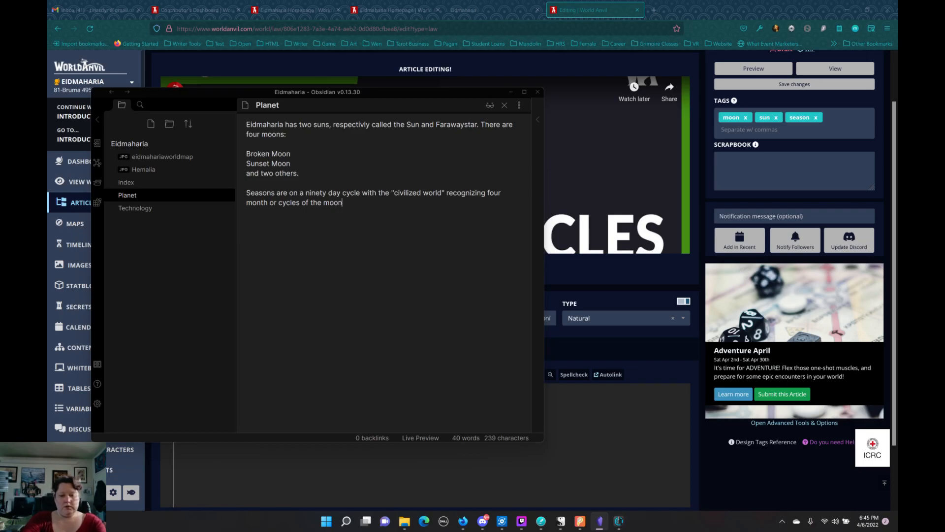
type("s")
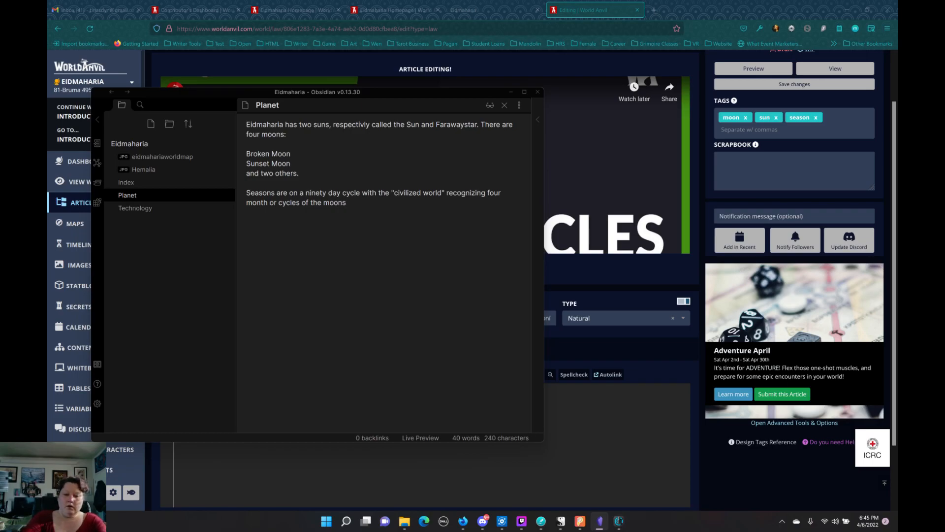
type(",")
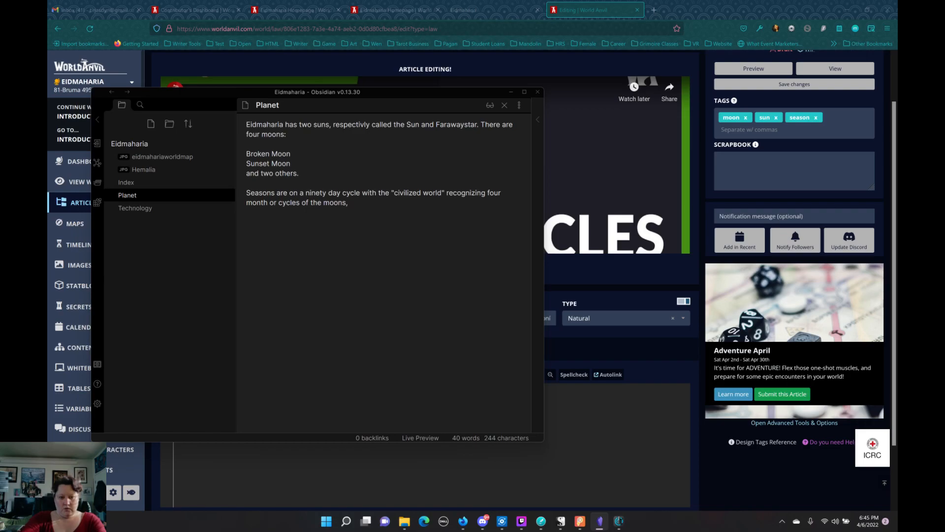
key("BackSpace")
key("BackSpace")
key("BackSpace")
key("BackSpace")
type(".")
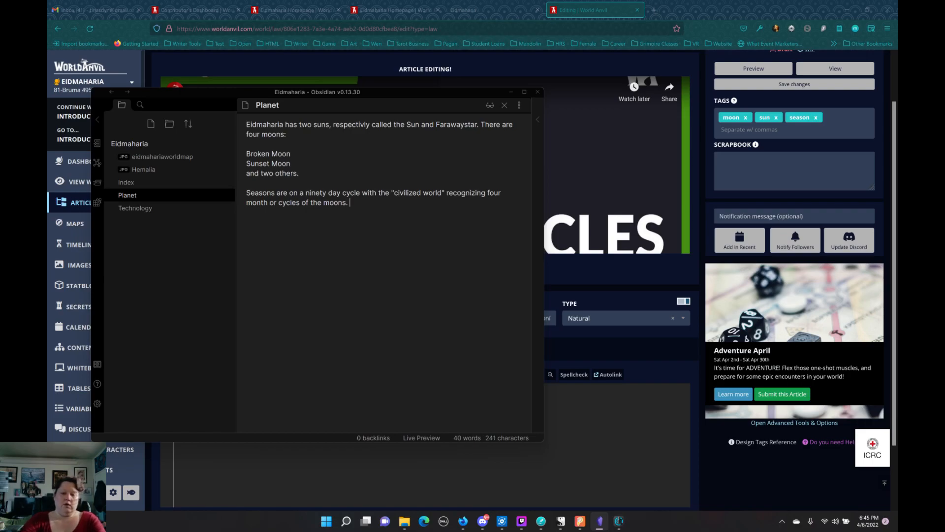
Add the sentence "The following are aproximations:" after the seasons sentence and start a new paragraph below it.
type(" S")
key("BackSpace")
key("BackSpace")
type("The fol")
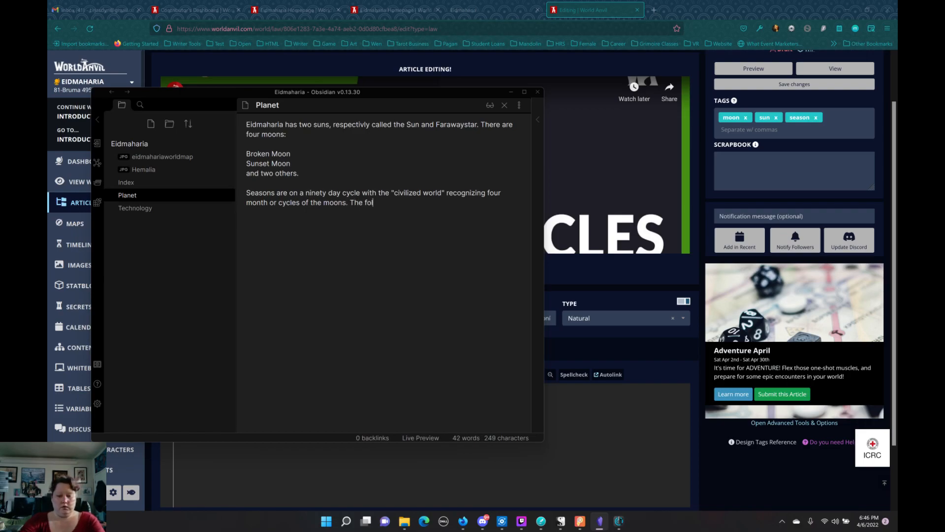
type("lowing are a")
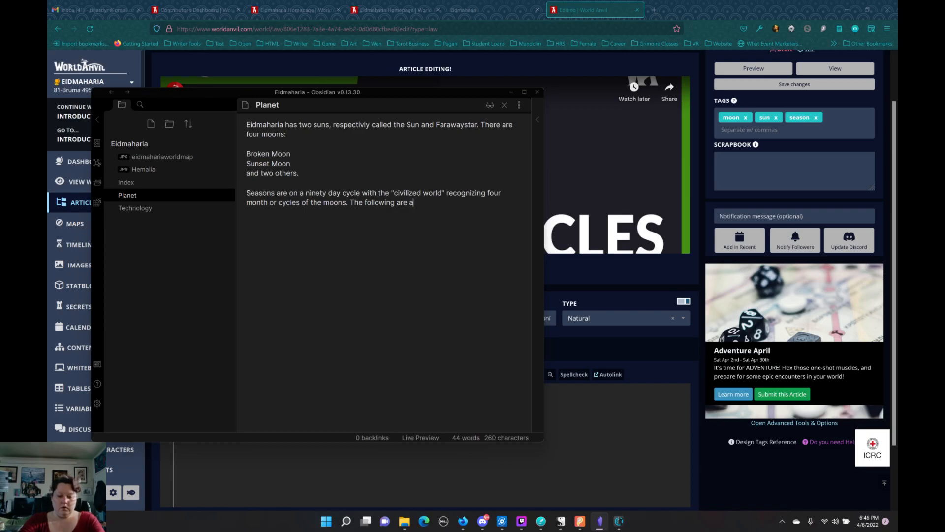
type("pro")
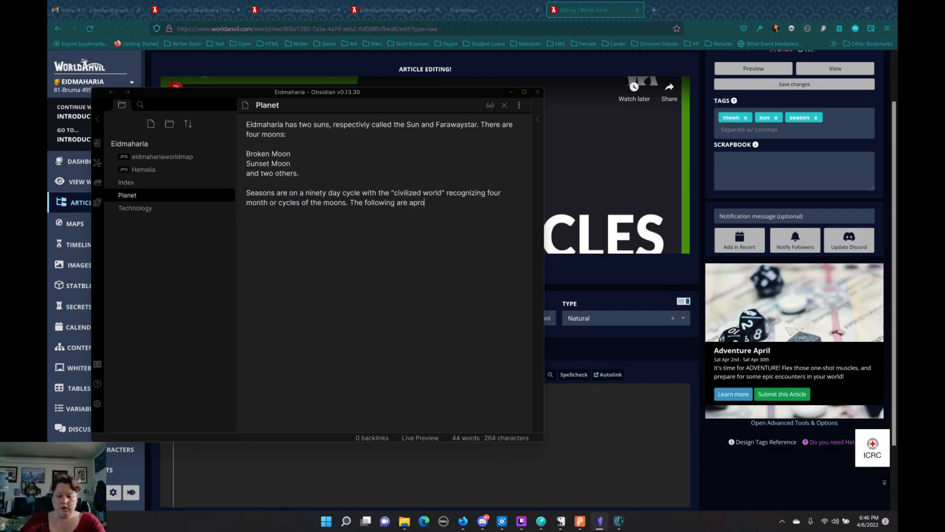
type("ximations:")
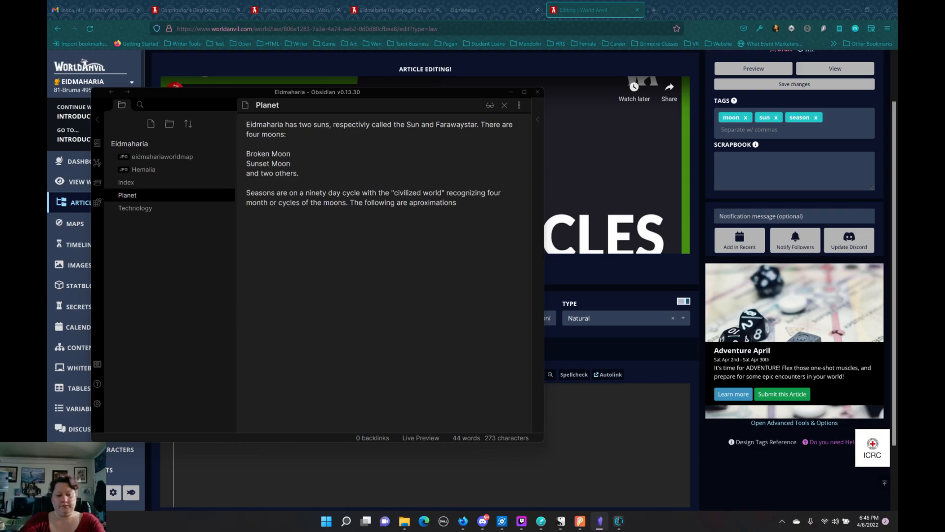
key("Return")
key("Return")
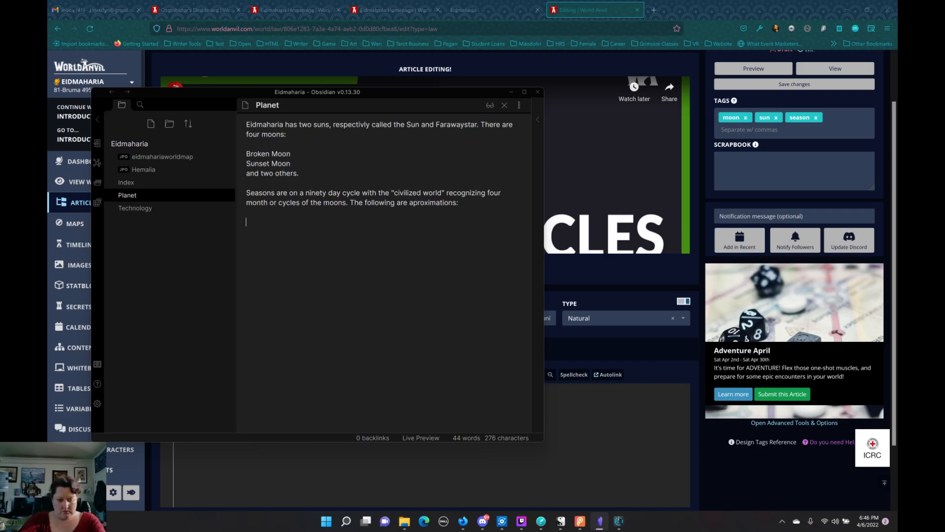
List "Bruma - Fall" and "Gerar - Winter" on separate lines under the approximations sentence.
type("Bruma")
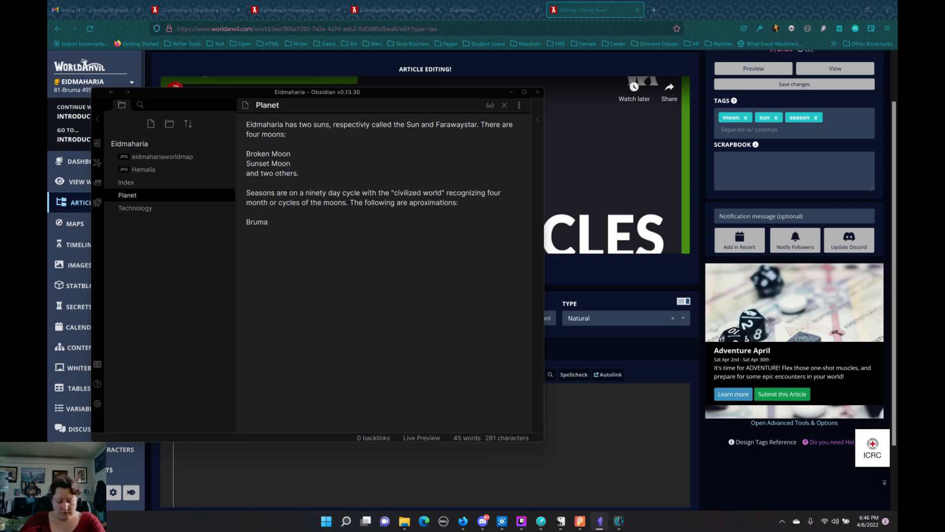
type(" - Fall ")
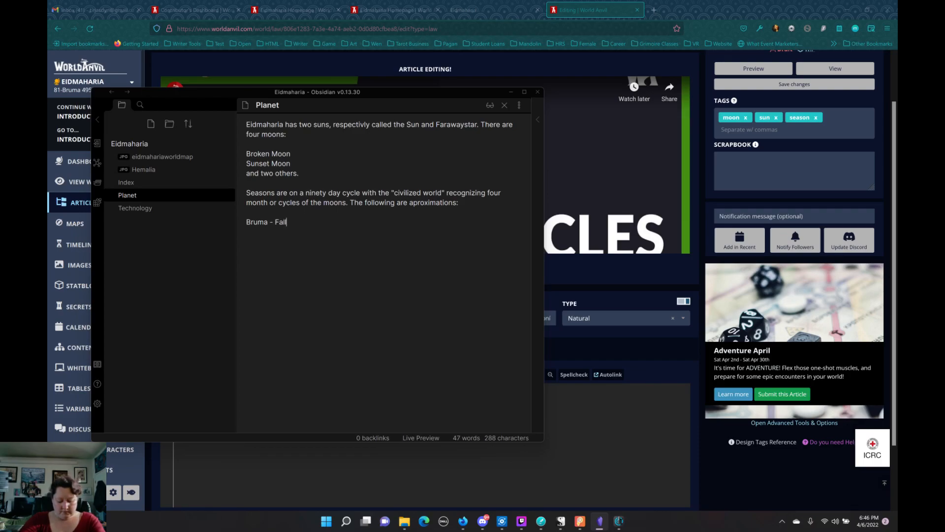
type("Gera")
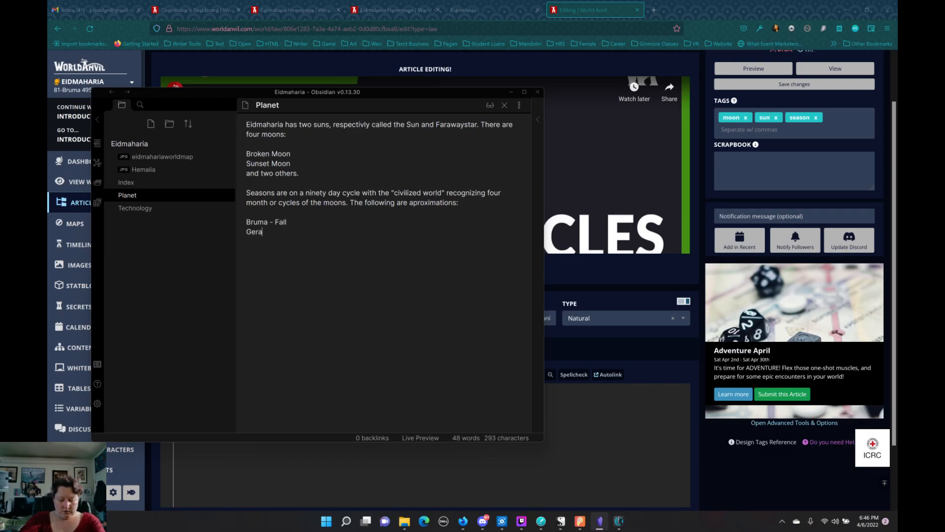
type("r - Winter")
key("BackSpace")
key("BackSpace")
key("BackSpace")
key("BackSpace")
type("inter")
key("Return")
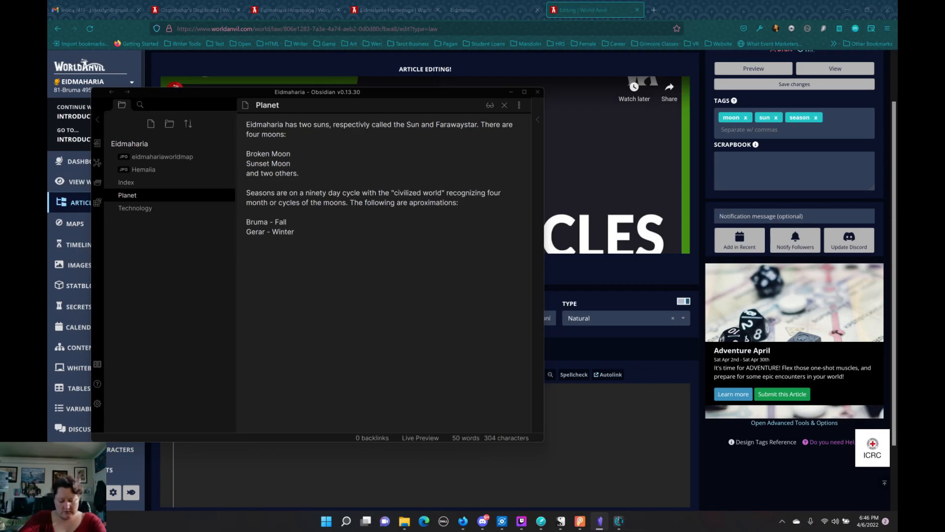
List "Prier - Spring" and "Ciresar - Summer" on separate lines below "Gerar - Winter".
type("Pri")
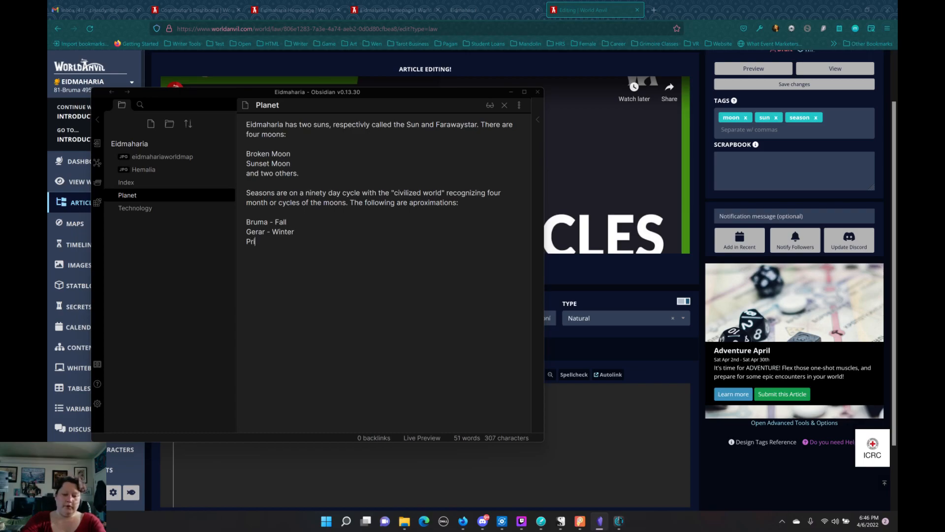
type("er -")
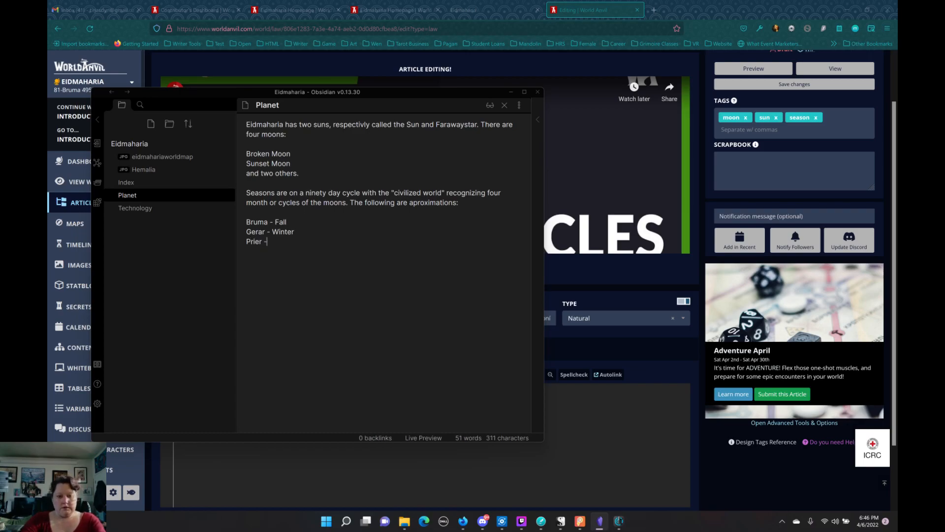
type(" Spring")
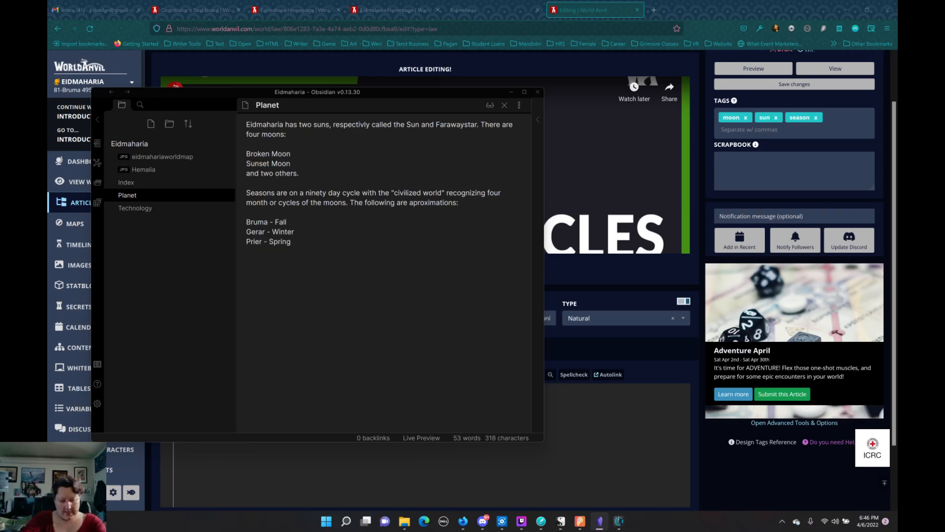
type("Cir")
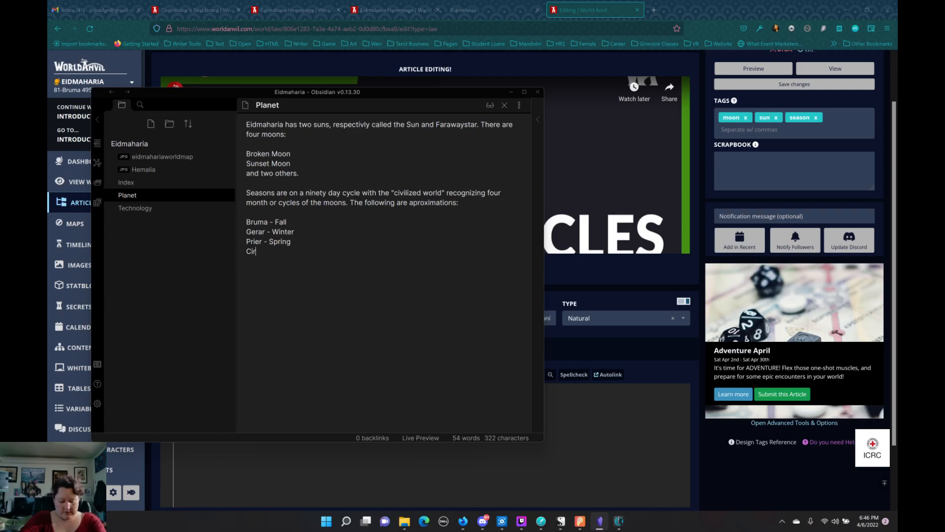
type("esar ")
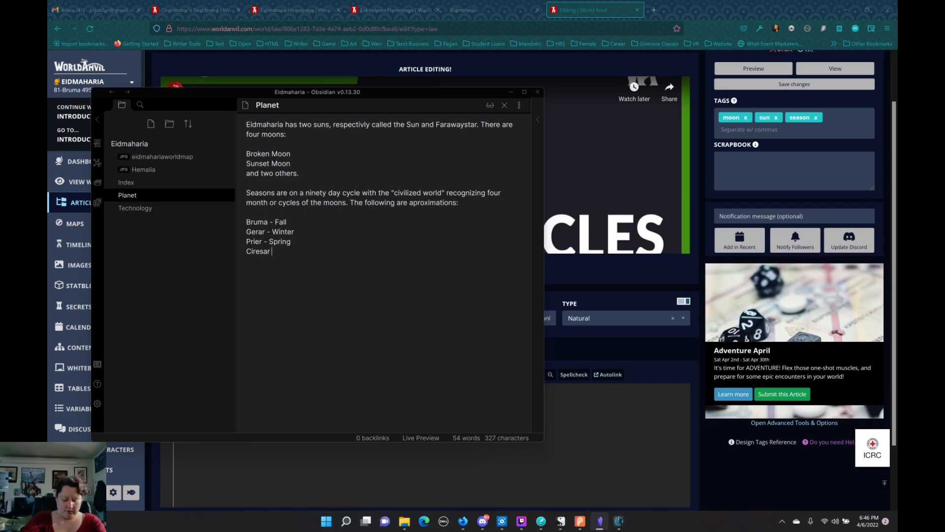
type("- Summer")
key("BackSpace")
key("BackSpace")
key("BackSpace")
key("BackSpace")
key("BackSpace")
key("BackSpace")
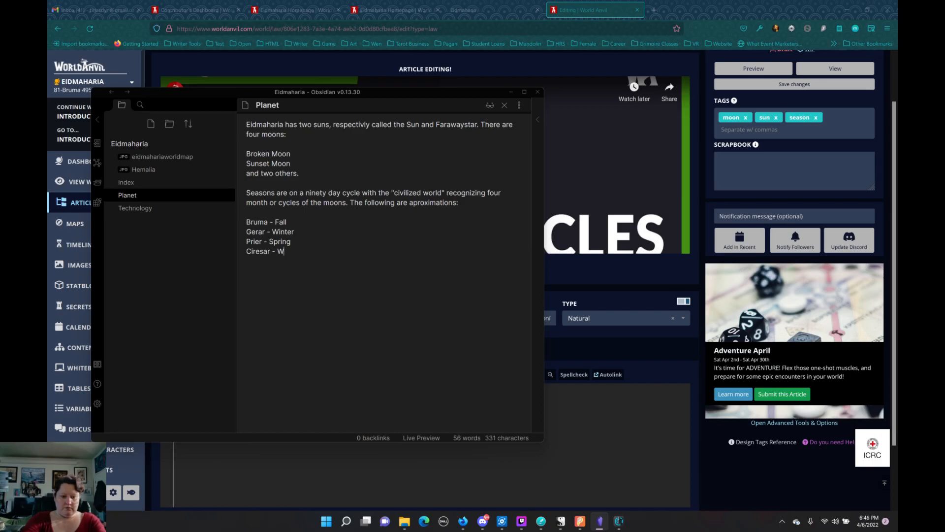
type("Summ")
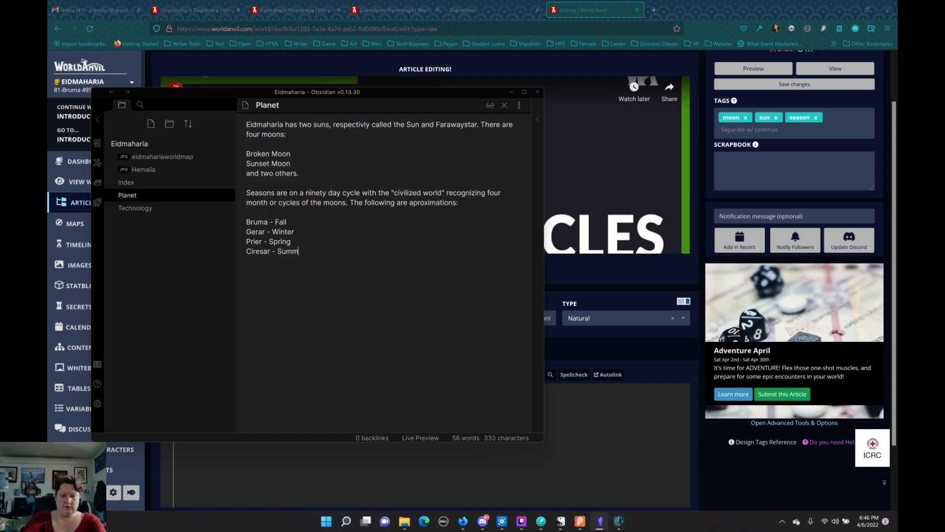
type("er")
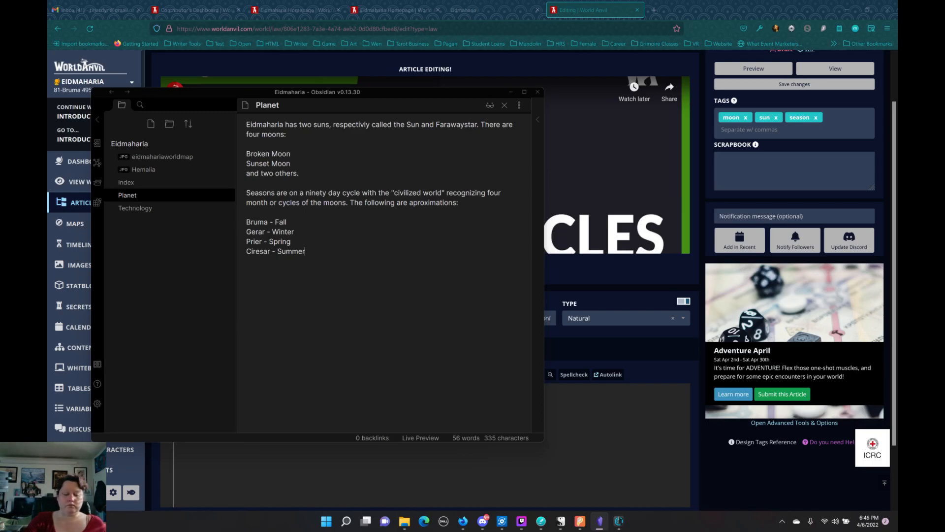
Add a new paragraph below the season list reading "The most advanced countrys are in the southern hemisphere.".
key("Return")
key("Return")
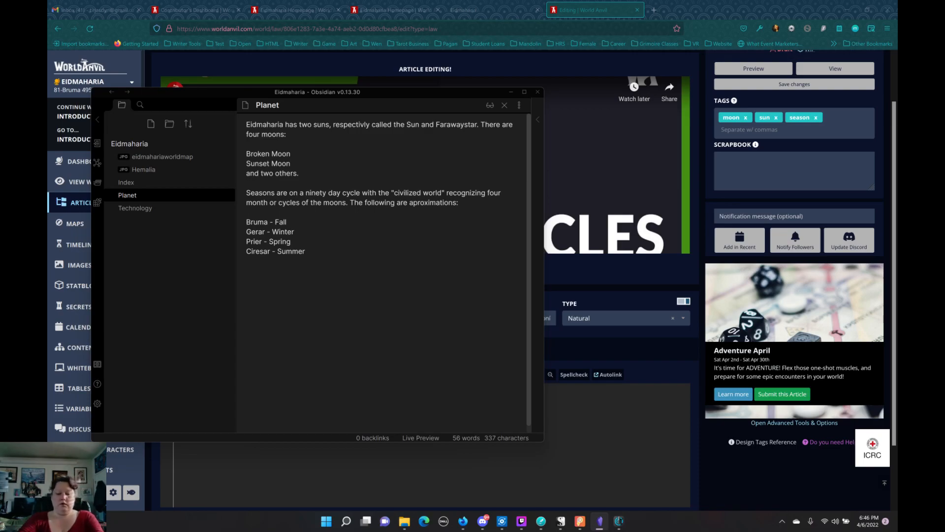
type("Th")
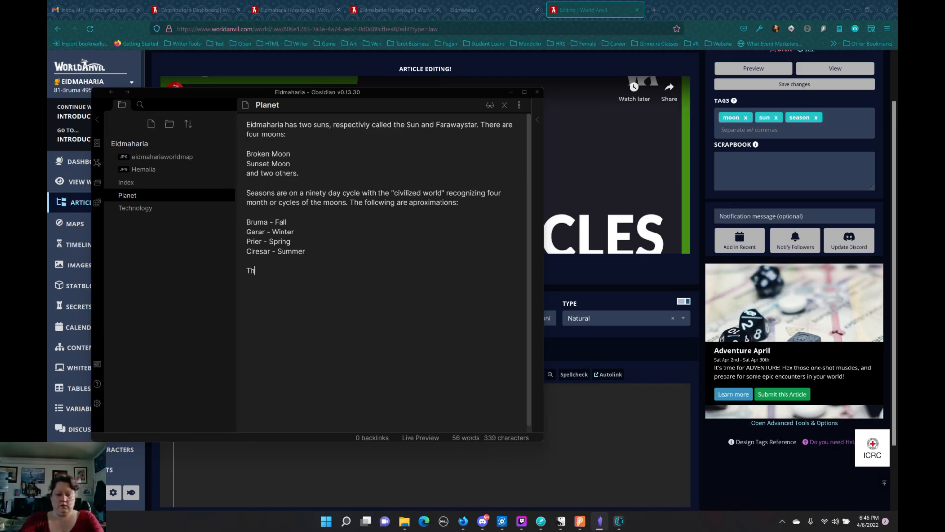
type("e most ad")
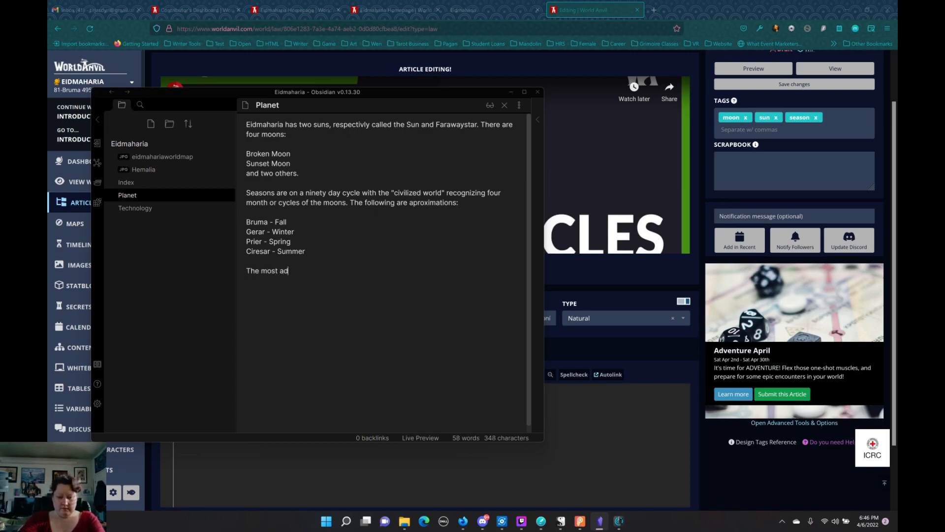
type("vanced countr")
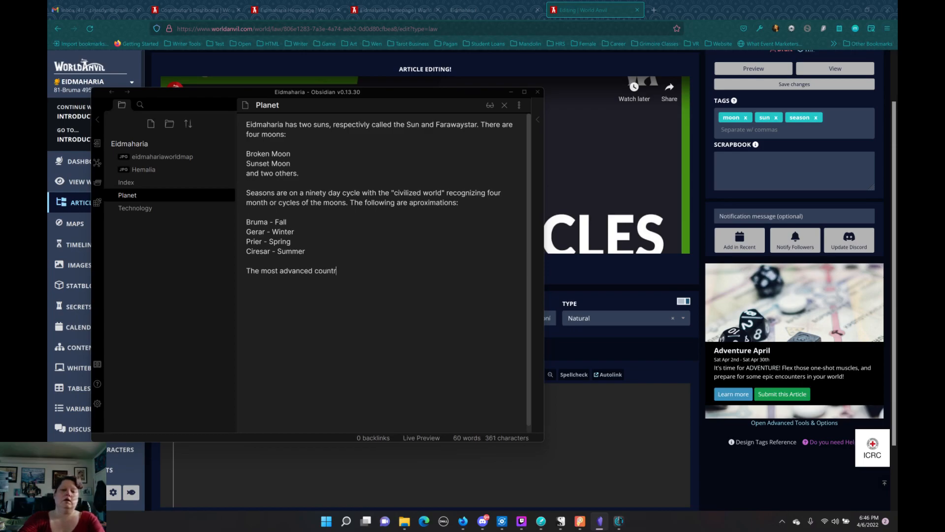
type("y are in the southe")
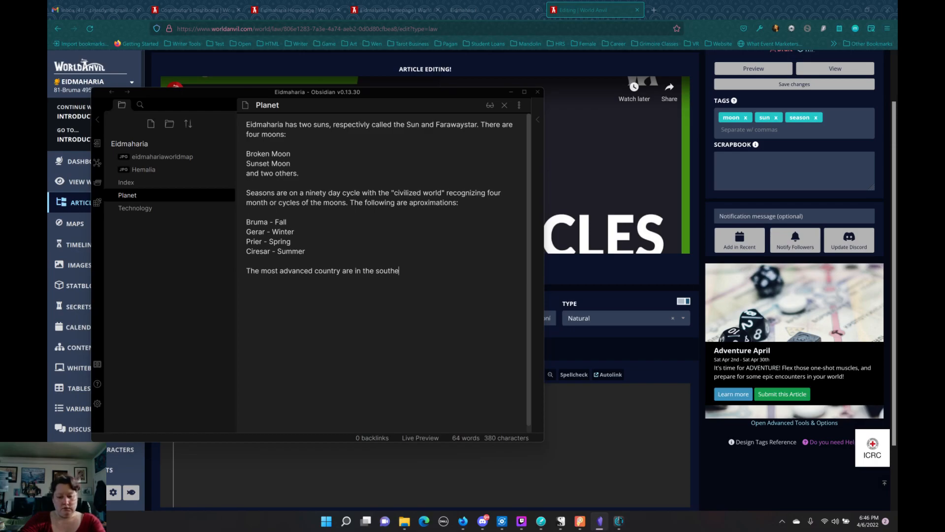
type("rn hemi")
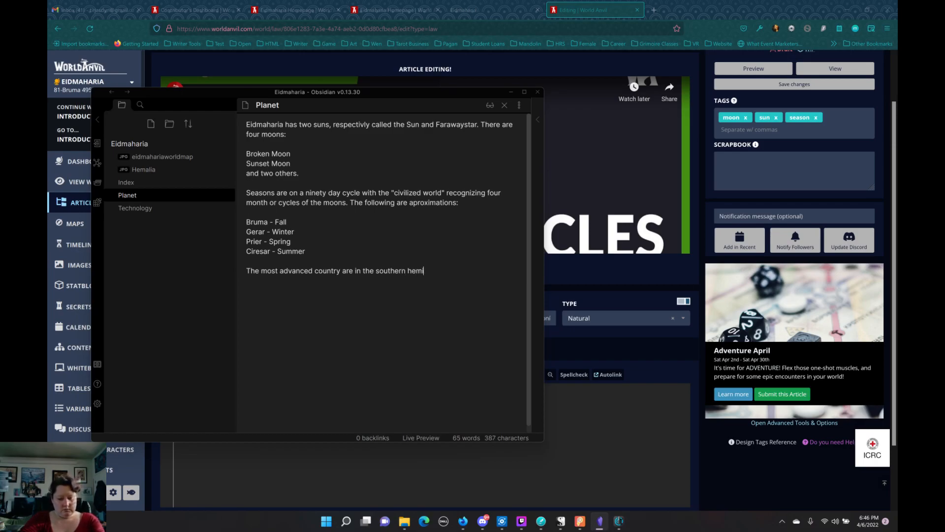
type("sphere")
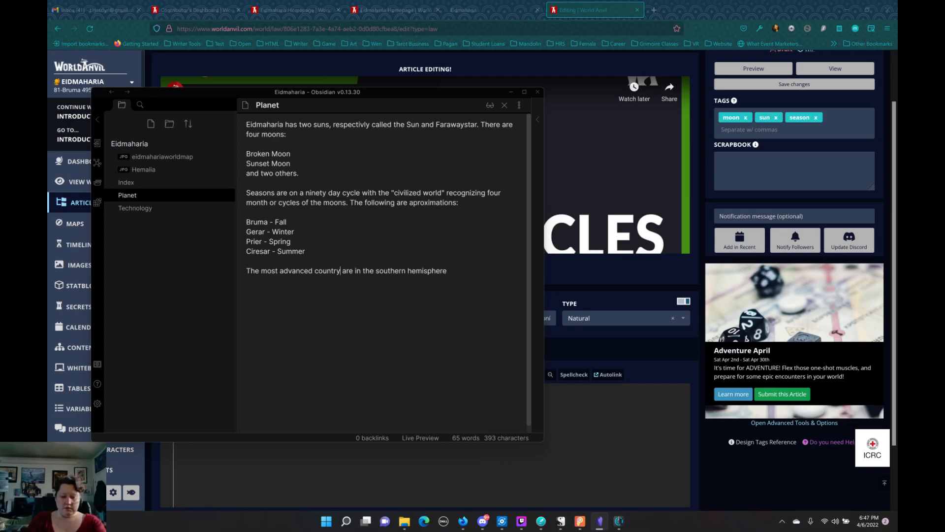
type("s")
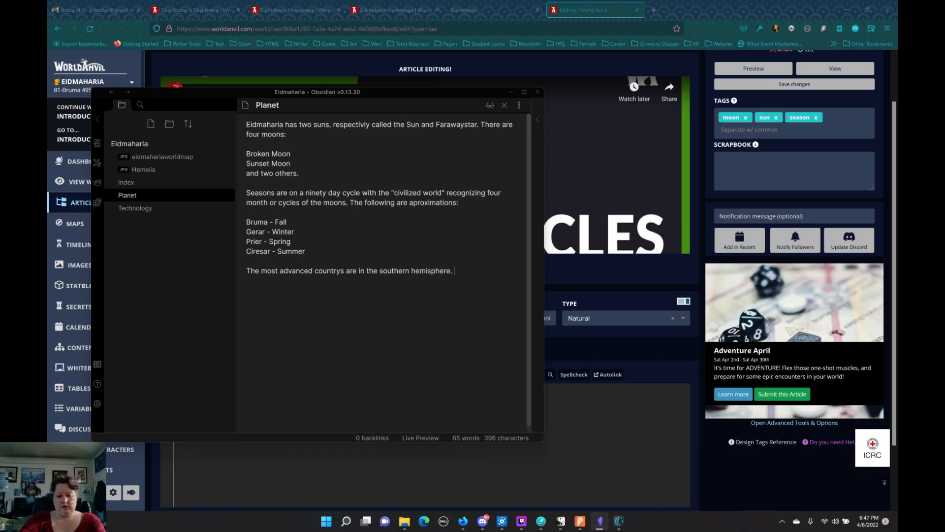
Add the sentence "The ice caps are small and oceans high." after the southern hemisphere sentence.
type(" The ice")
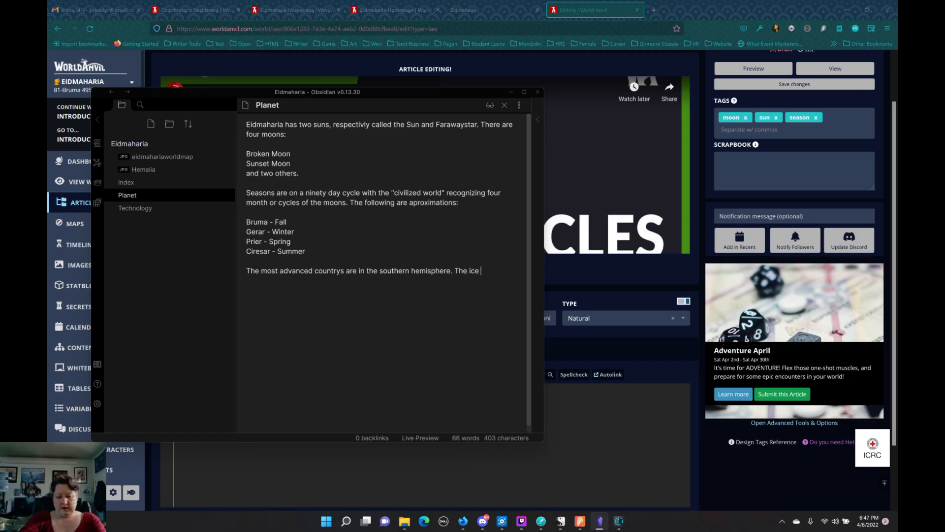
type(" caps are small")
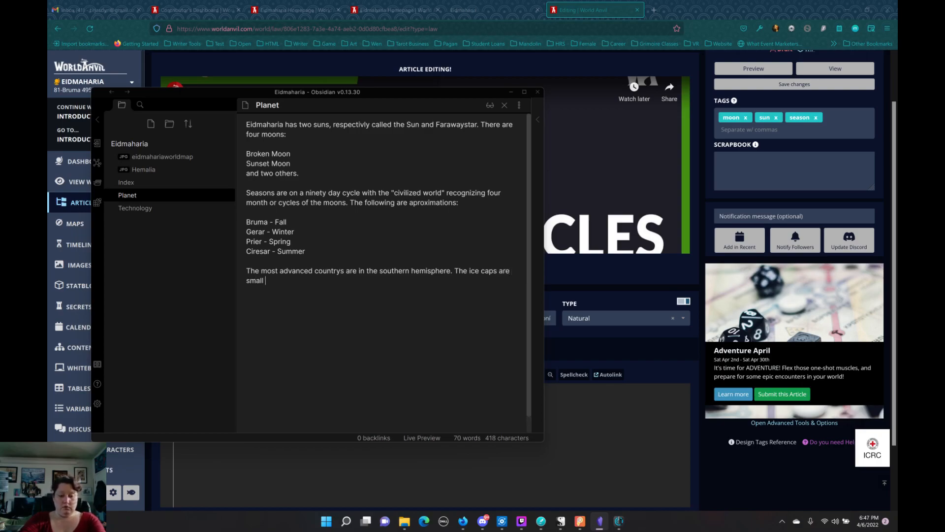
key("BackSpace")
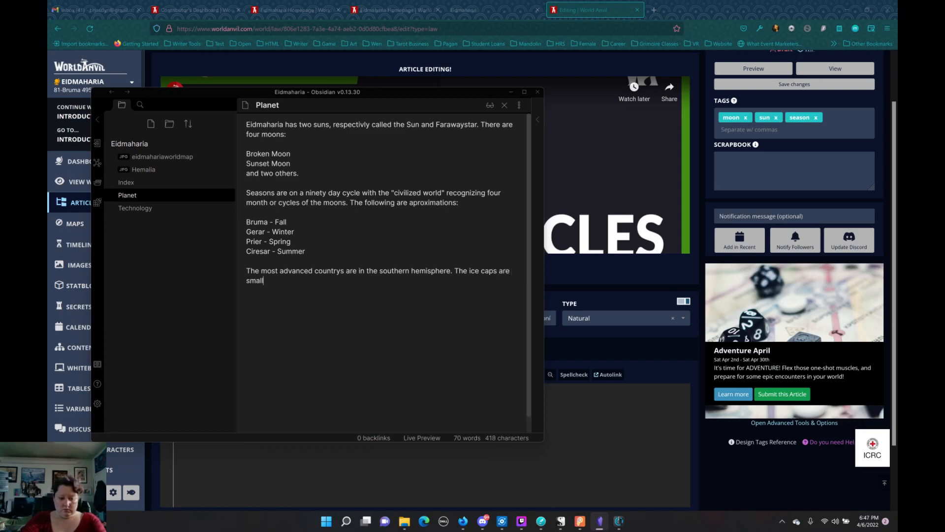
type(".")
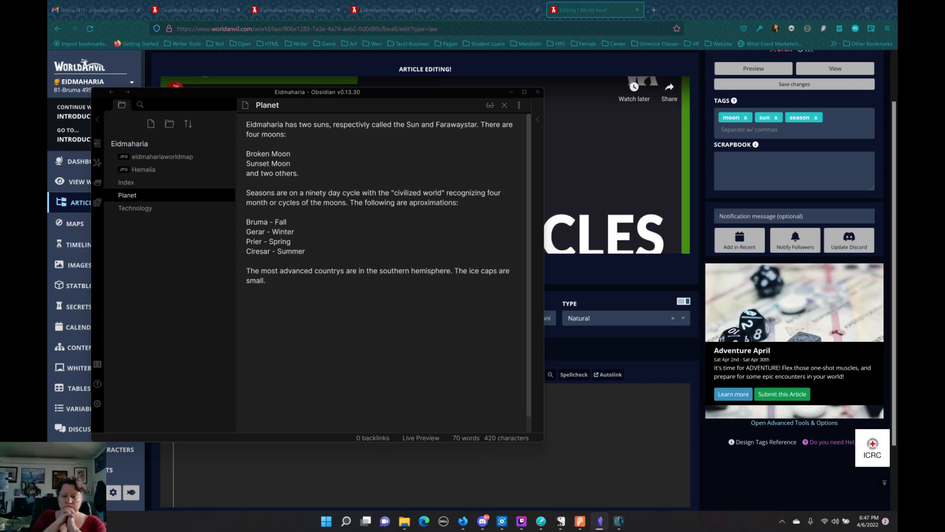
key("BackSpace")
key("BackSpace")
type("a")
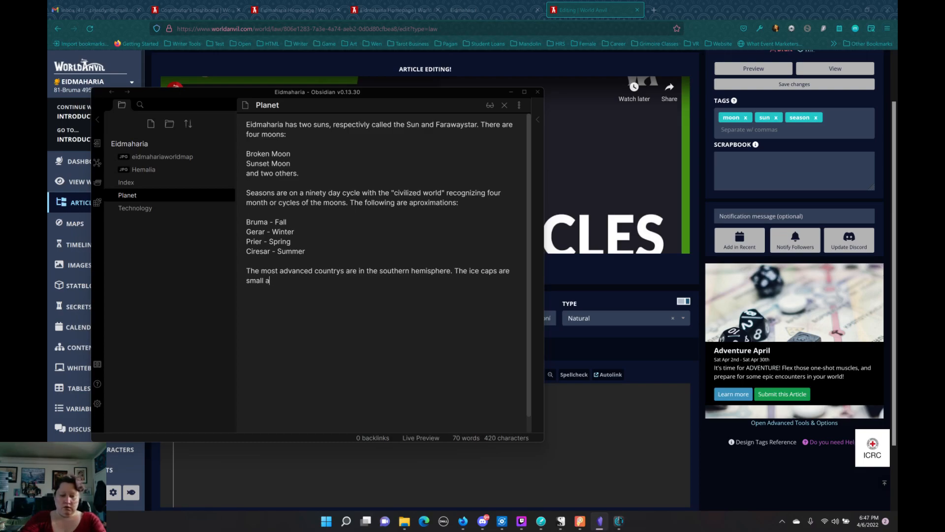
type("nd oceans high.")
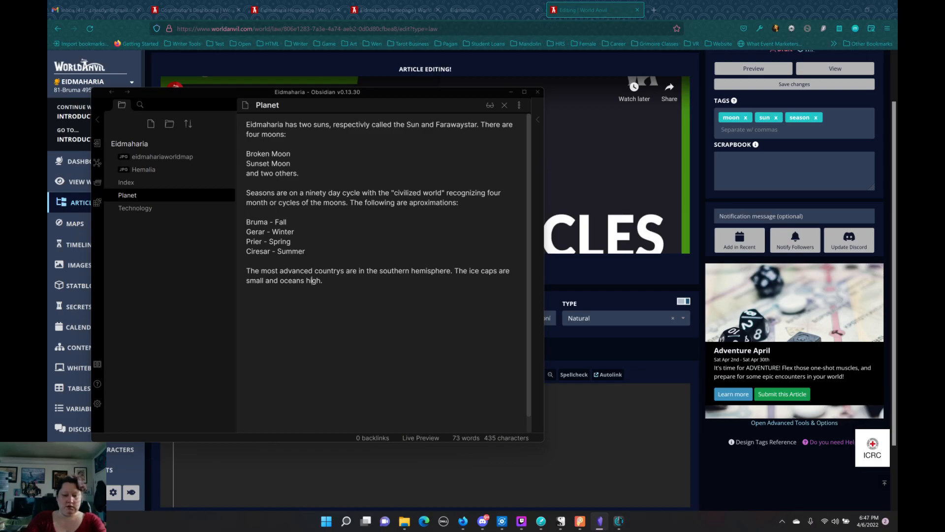
Change "oceans" to "ocean levels" in the ice caps sentence.
left_click(300, 280)
type("lev")
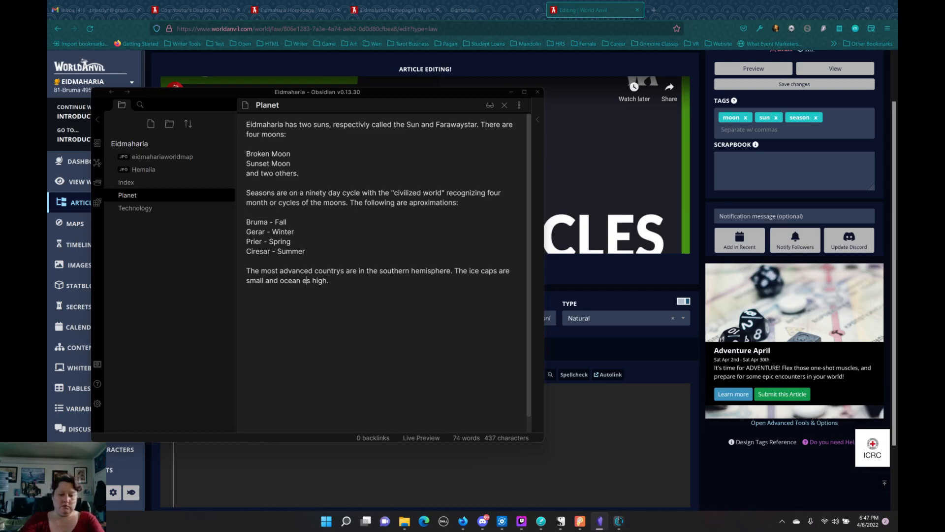
type("el")
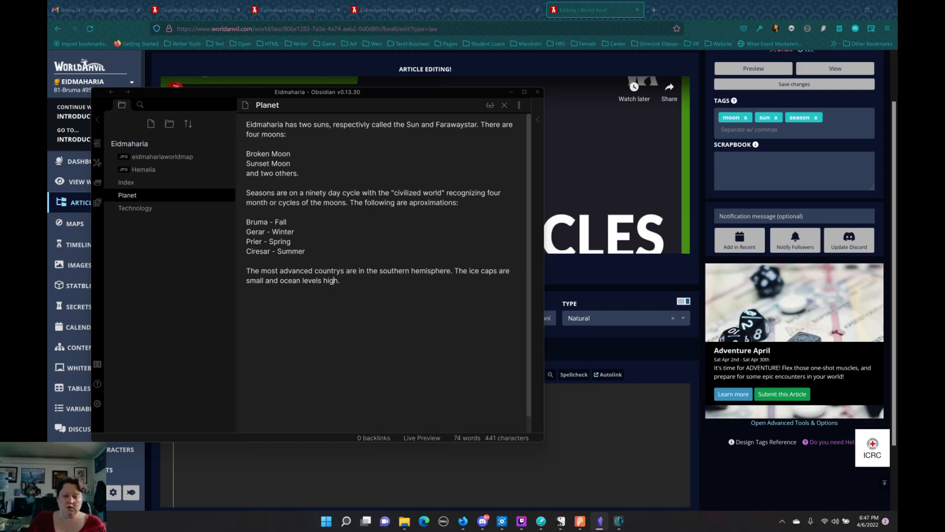
Copy the entire Planet note and paste it into the content of the "Features of the Planet" article in World Anvil.
left_click_drag(340, 281, 246, 125)
key("ctrl+c")
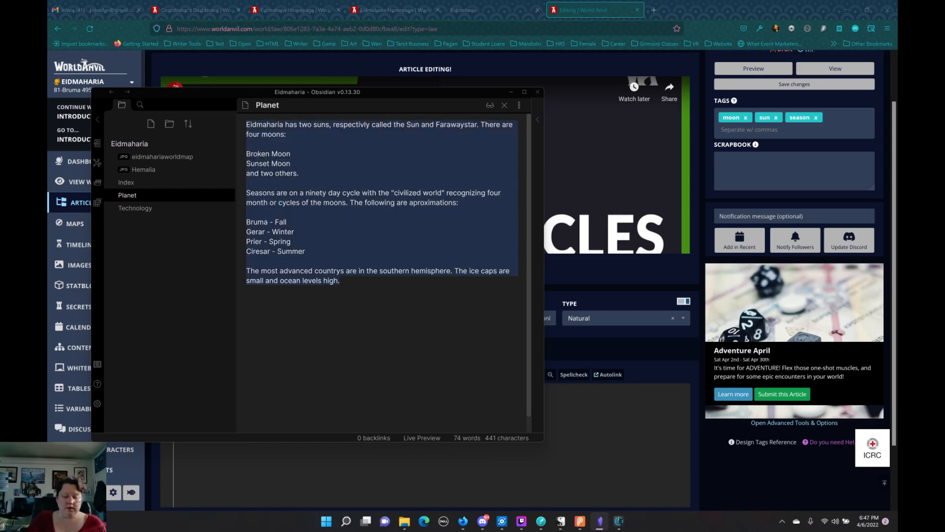
left_click(297, 462)
left_click(309, 416)
key("ctrl+v")
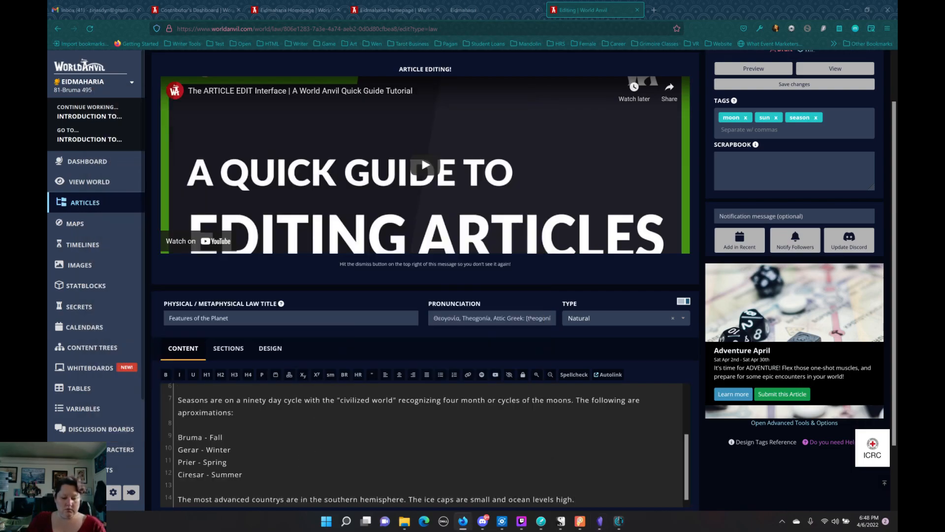
Wrap the four month lines from "Bruma - Fall" to "Ciresar - Summer" in unordered list formatting.
scroll(525, 280, "down", 2)
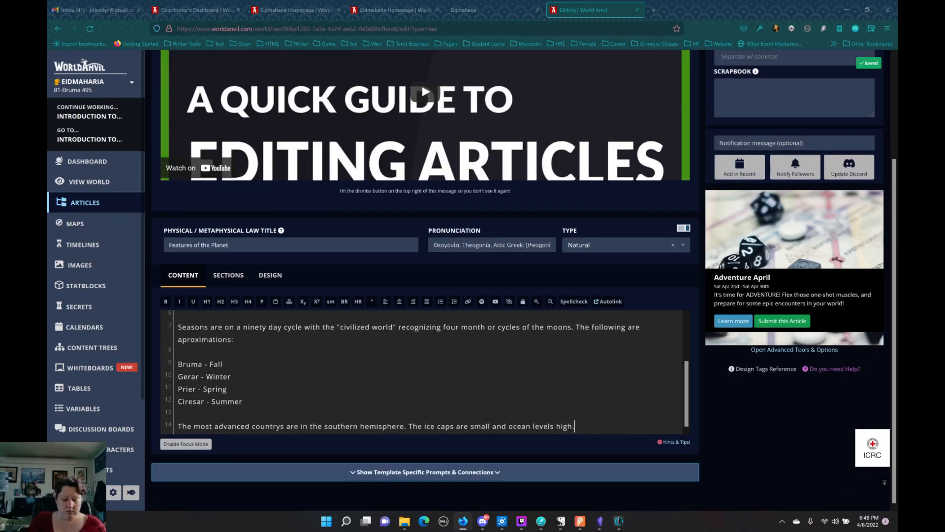
scroll(423, 372, "up", 5)
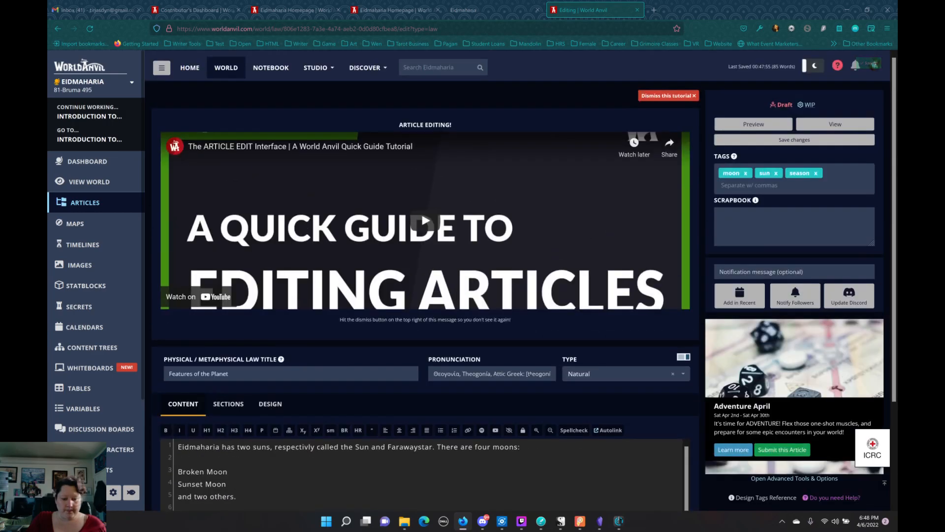
scroll(424, 372, "down", 2)
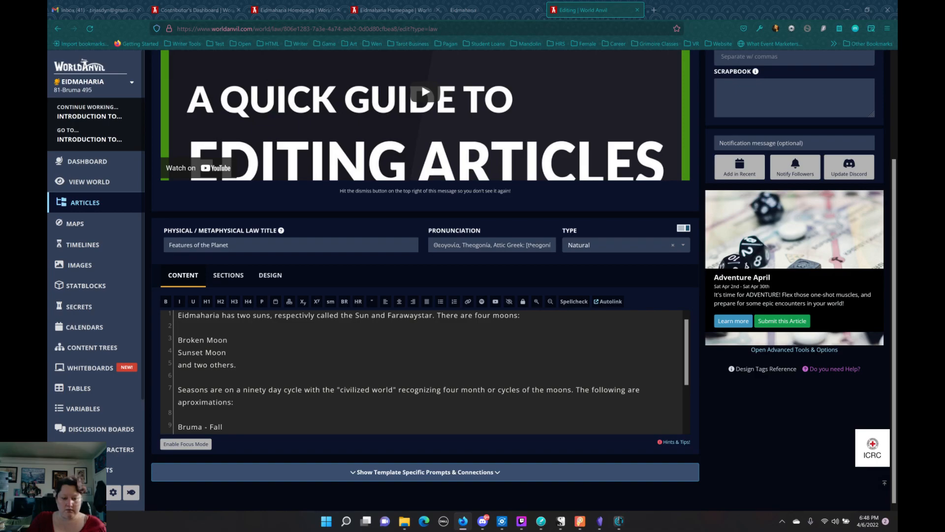
scroll(424, 371, "down", 2)
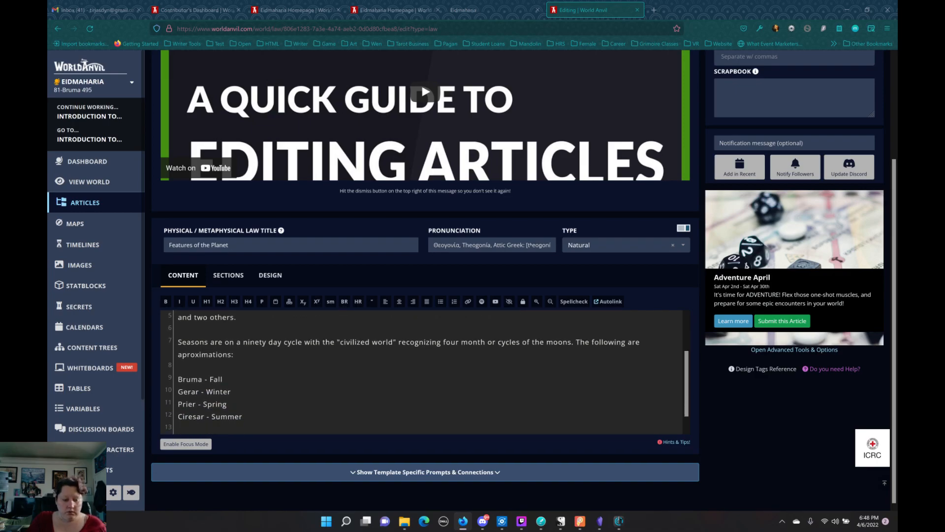
left_click_drag(243, 415, 169, 382)
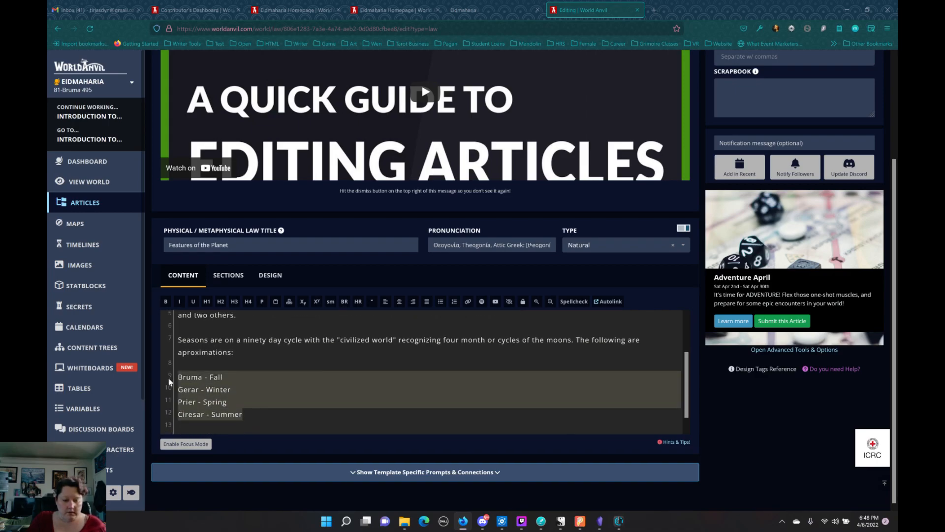
left_click(441, 302)
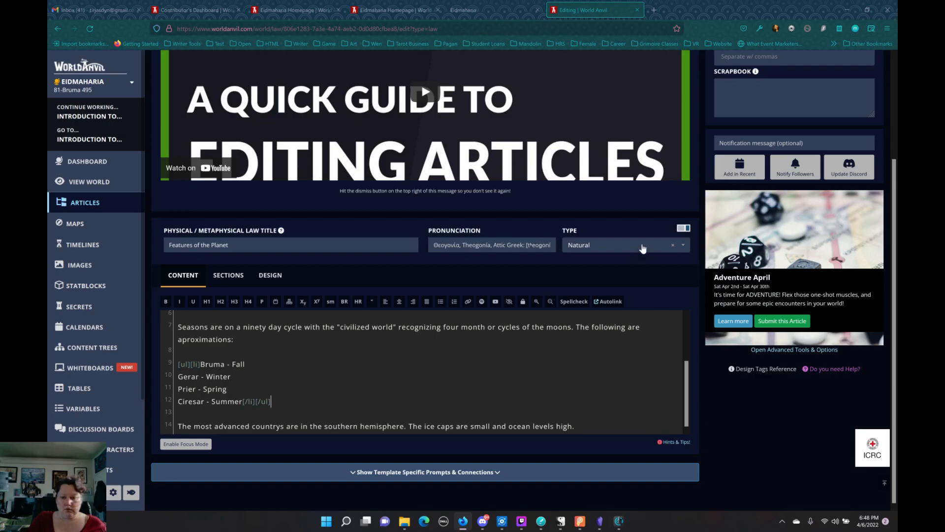
Dismiss the article editing tutorial and expand the template-specific prompts and connections below the content.
scroll(644, 248, "up", 3)
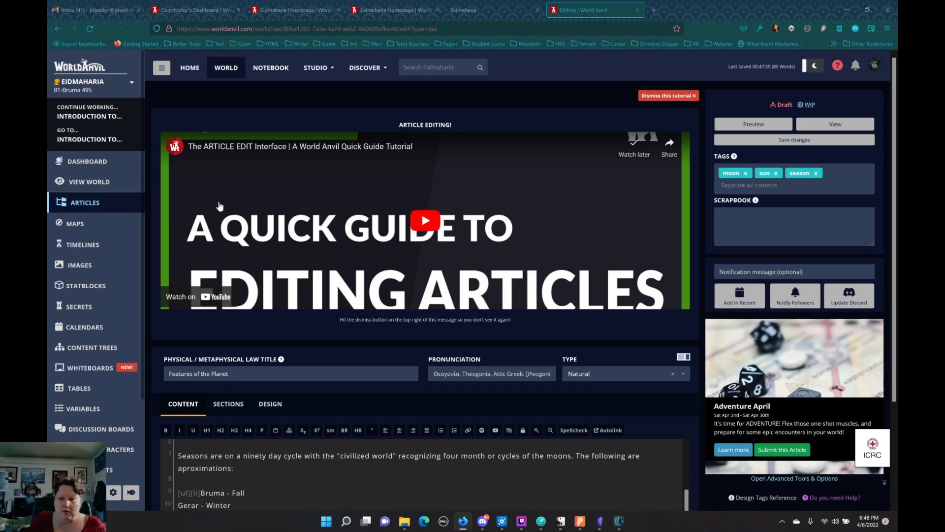
left_click(667, 95)
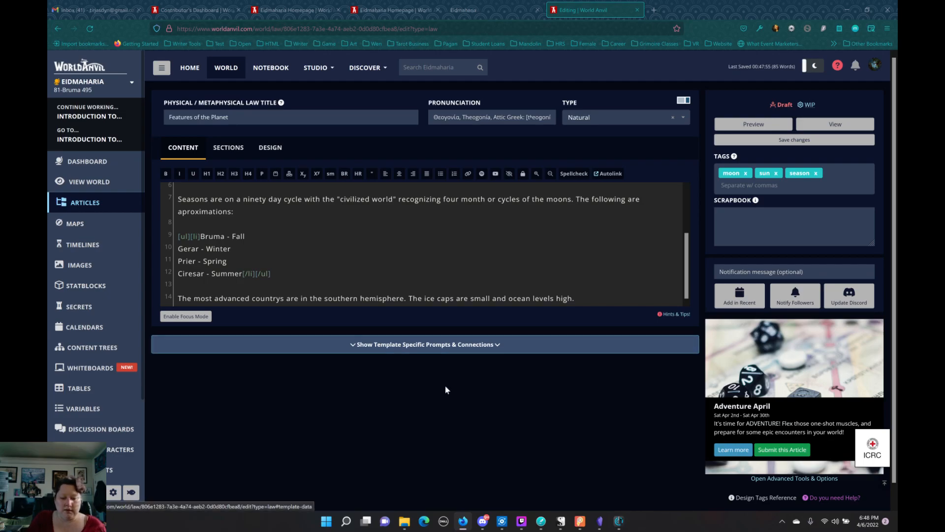
left_click(457, 349)
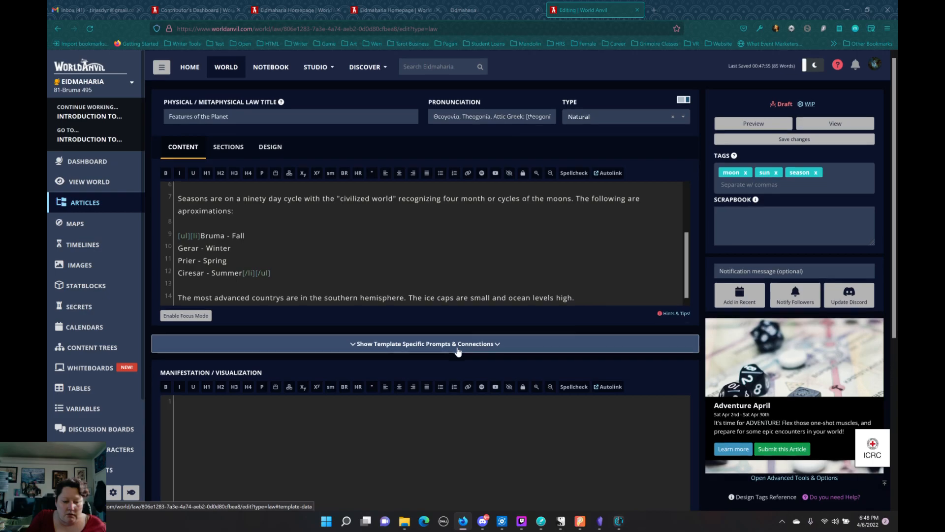
Look over the Manifestation / Visualization and Localization prompts and collapse the template-specific section.
scroll(458, 350, "down", 5)
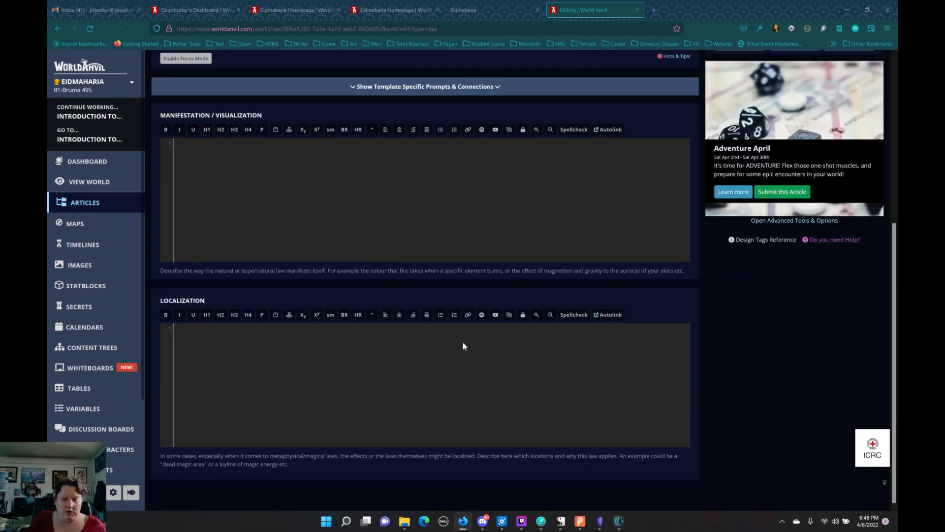
scroll(462, 341, "up", 5)
left_click(465, 344)
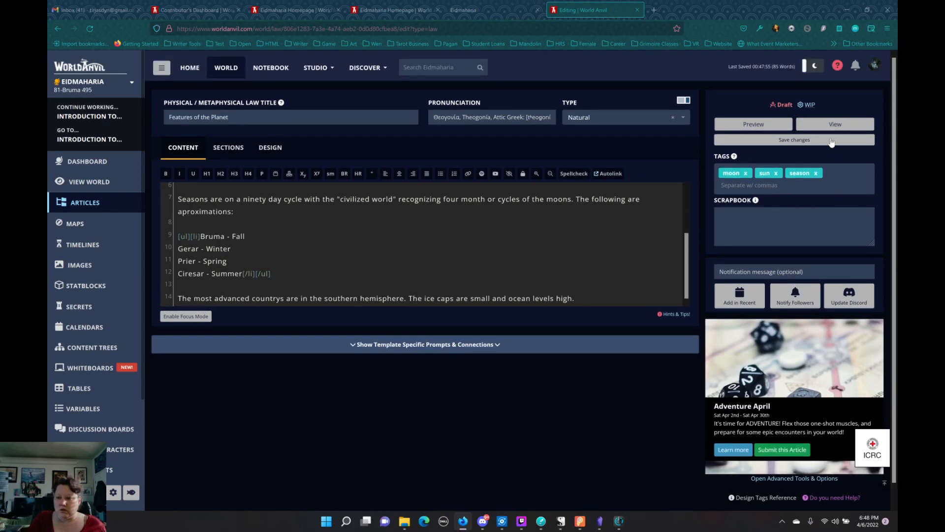
Save the "Features of the Planet" article and mark it as Done.
left_click(830, 140)
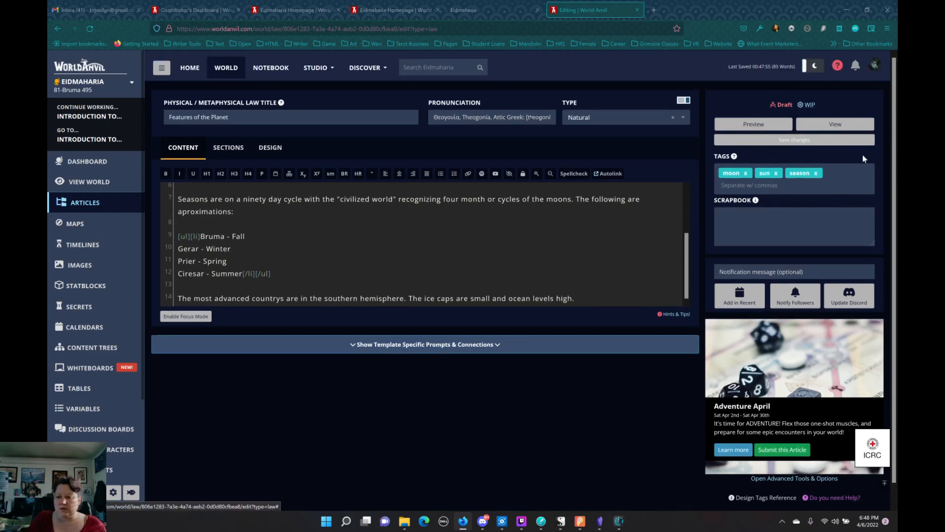
left_click(809, 105)
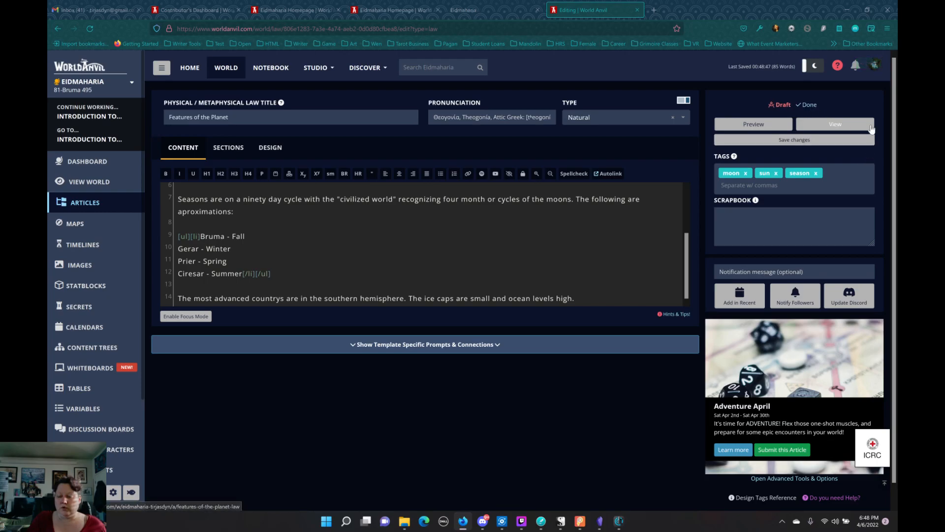
Open the article's public page in a new tab and review its header, text layout and footer.
right_click(816, 128)
left_click(832, 135)
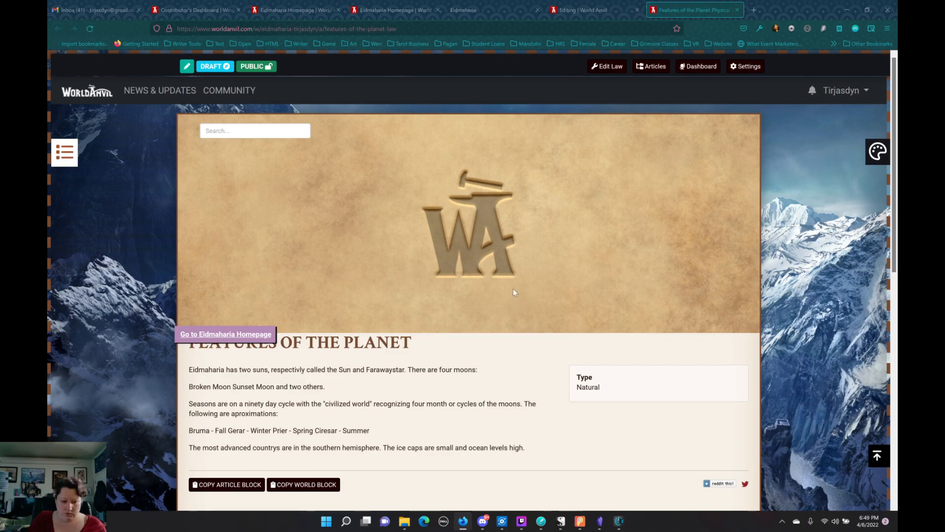
scroll(513, 292, "down", 4)
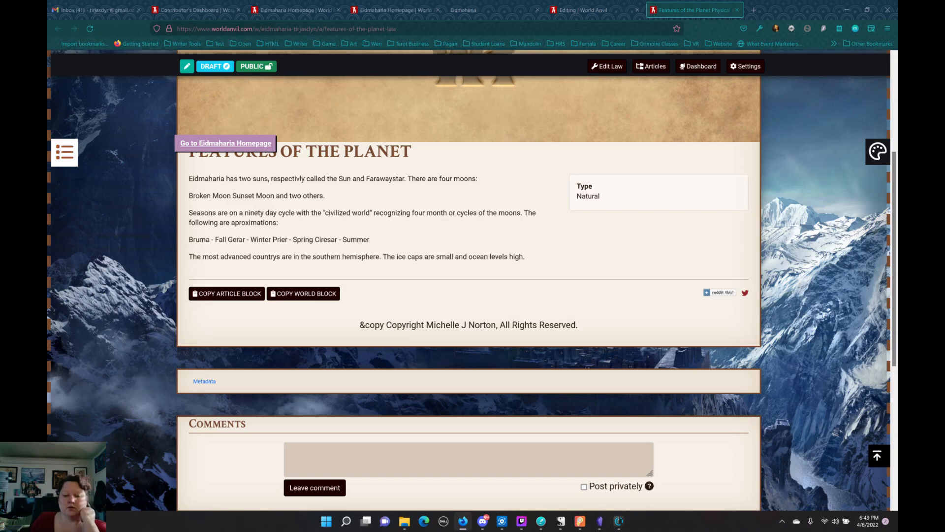
scroll(403, 298, "down", 2)
scroll(403, 298, "down", 3)
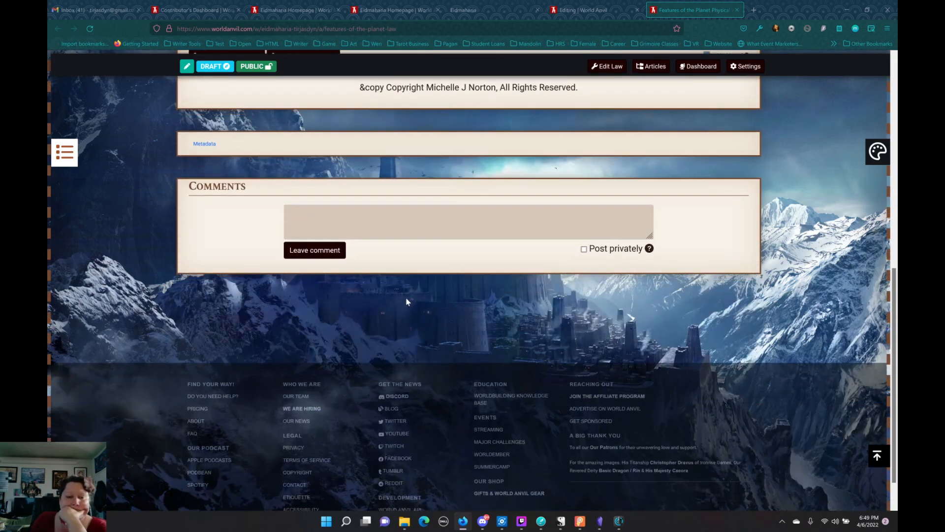
scroll(403, 298, "up", 5)
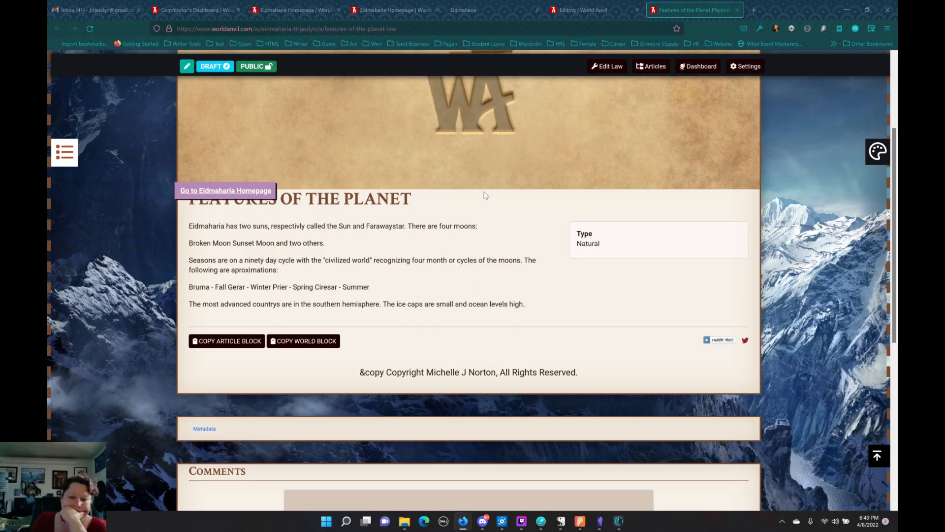
scroll(448, 169, "up", 3)
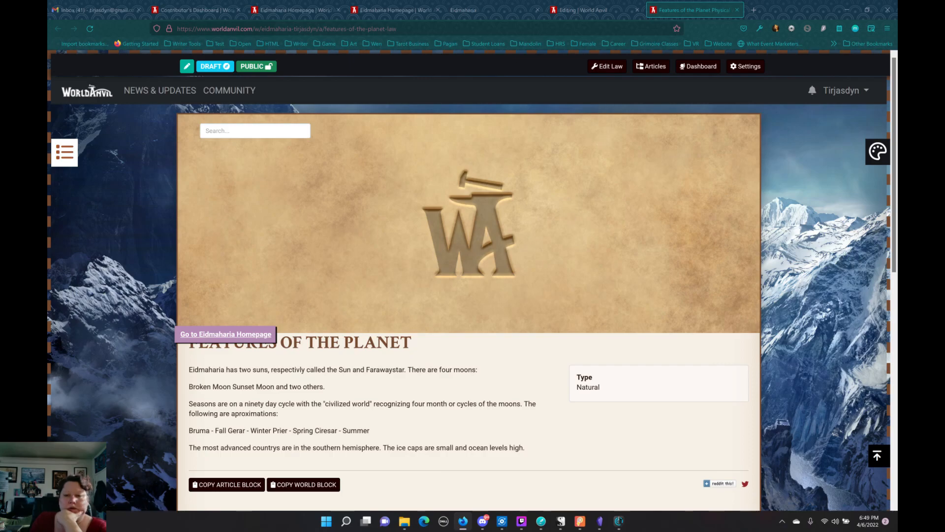
Set the article's status to Published in the editor and compare the editor with the article's public page.
left_click(594, 14)
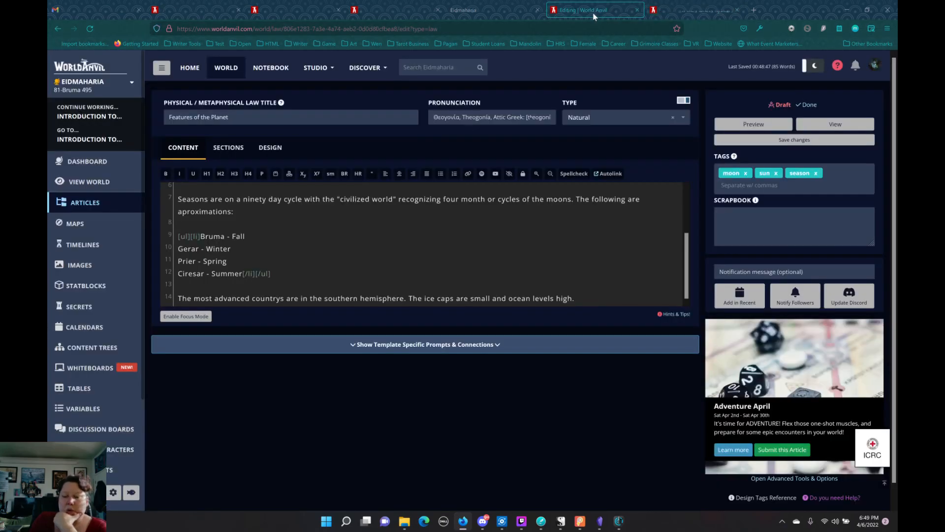
left_click(781, 106)
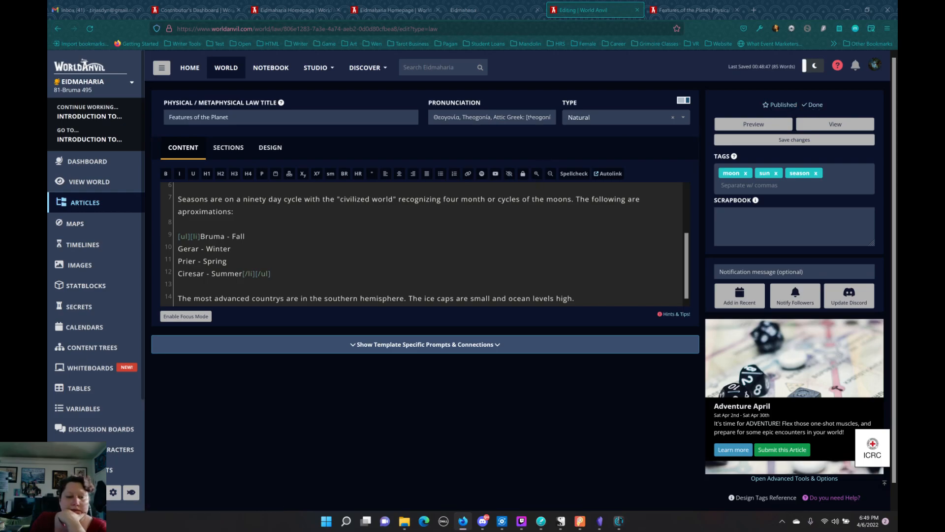
left_click(679, 11)
left_click(595, 10)
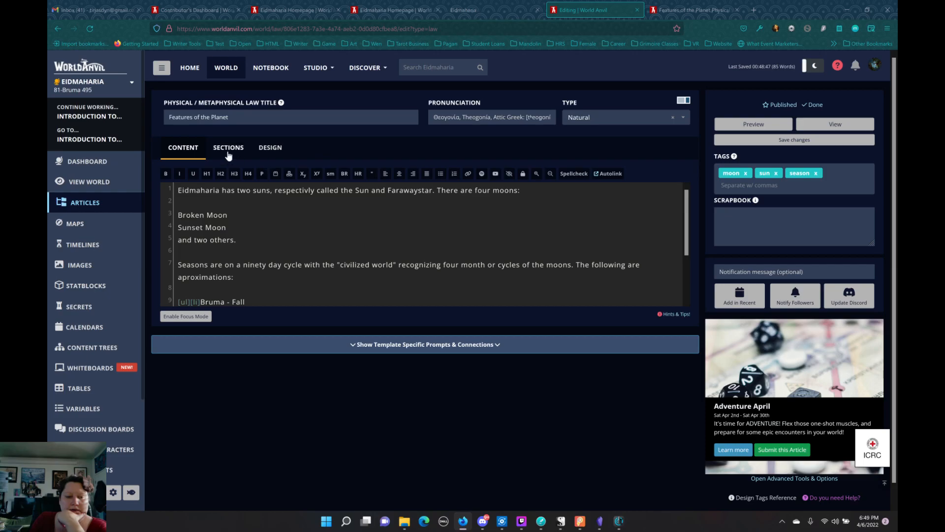
left_click(700, 10)
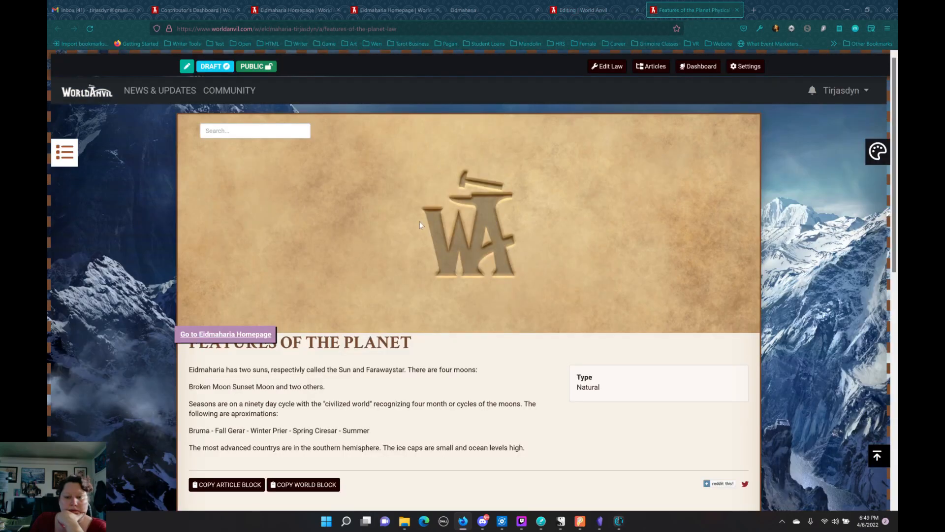
left_click(587, 11)
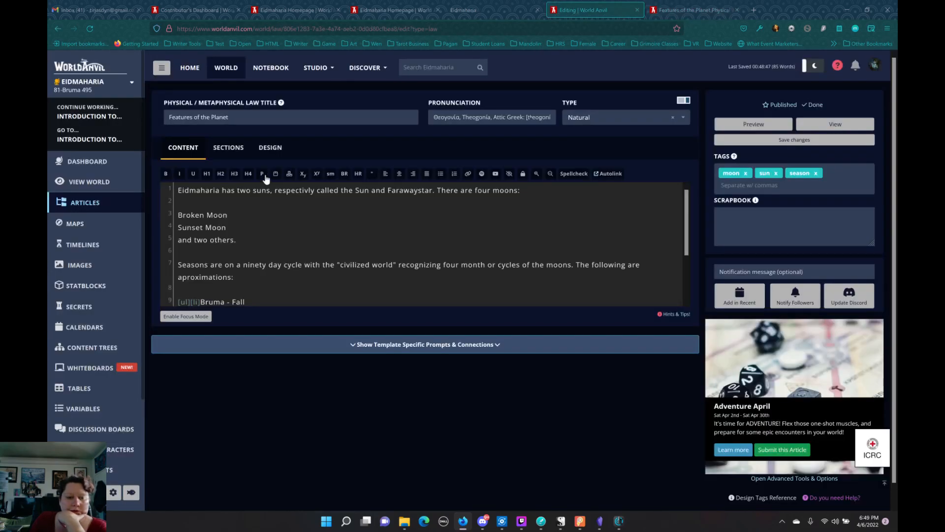
Open the article's basic design settings and inspect the article cover image option.
left_click(272, 150)
left_click(166, 223)
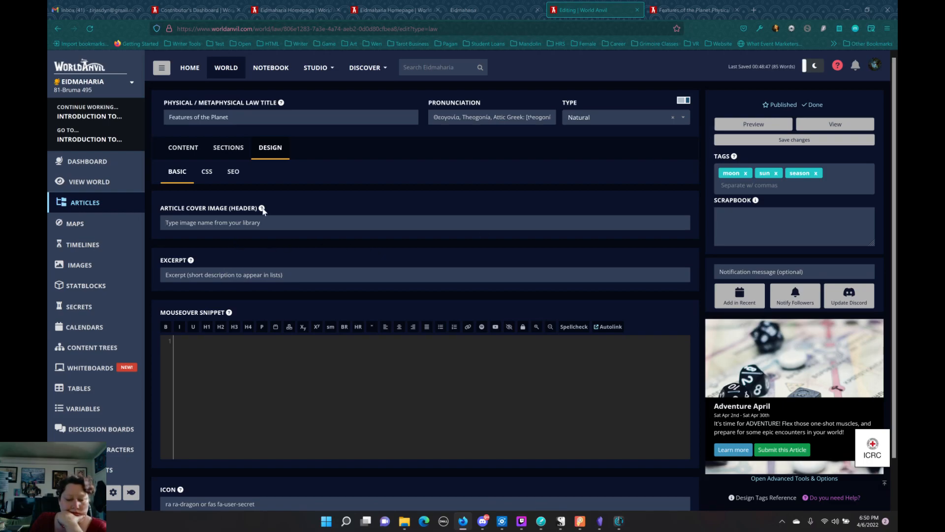
mouse_move(263, 210)
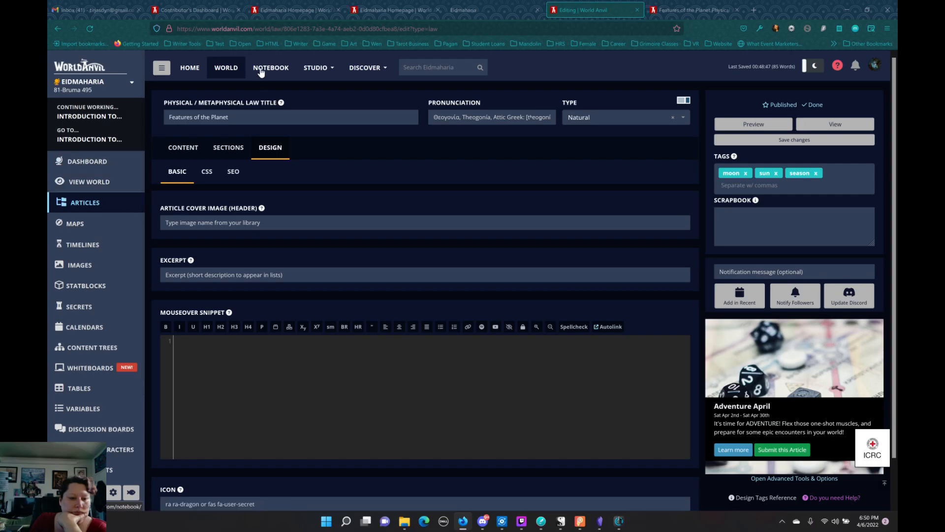
Look through the Studio options, home page, world dashboard, Variables and Articles for the world's image library.
left_click(329, 70)
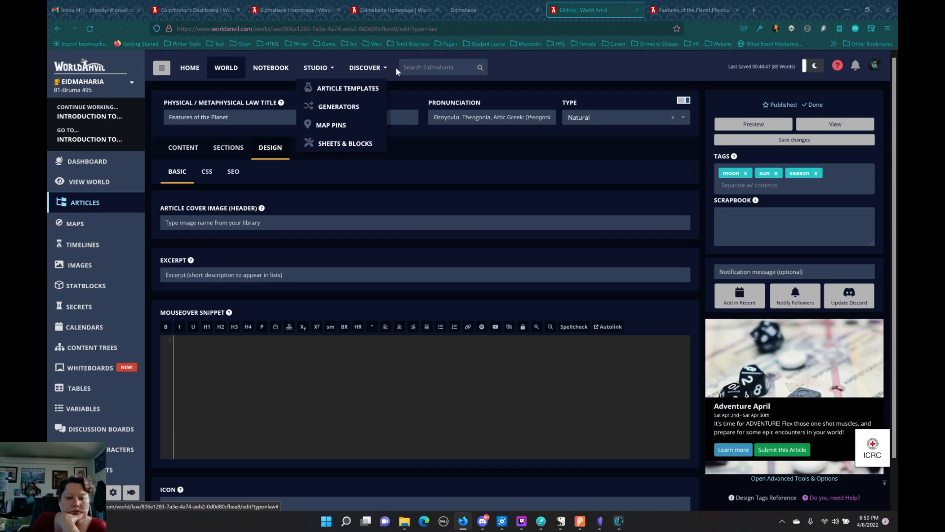
left_click(188, 70)
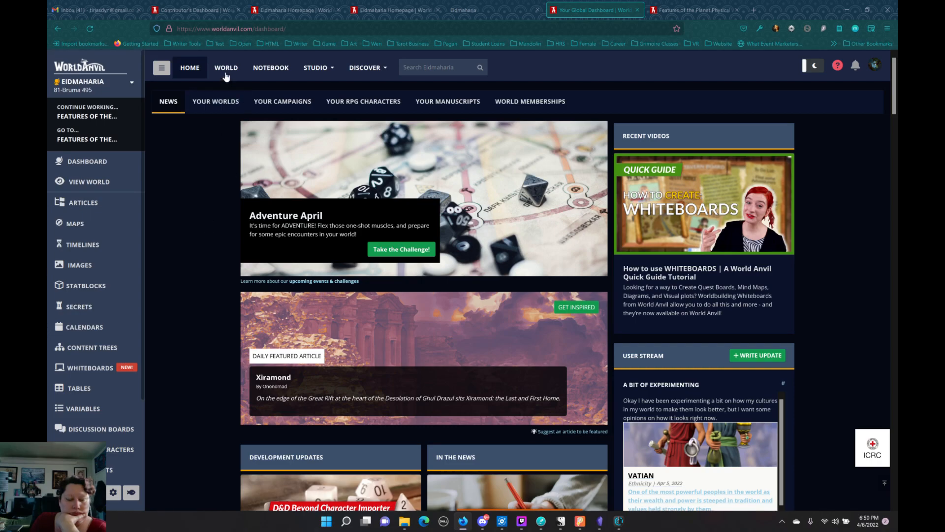
left_click(226, 69)
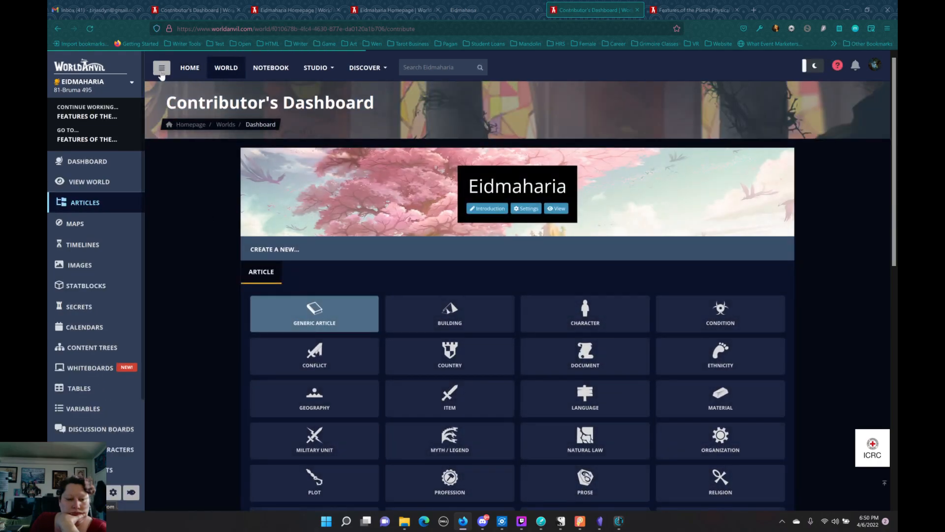
left_click(158, 65)
left_click(59, 73)
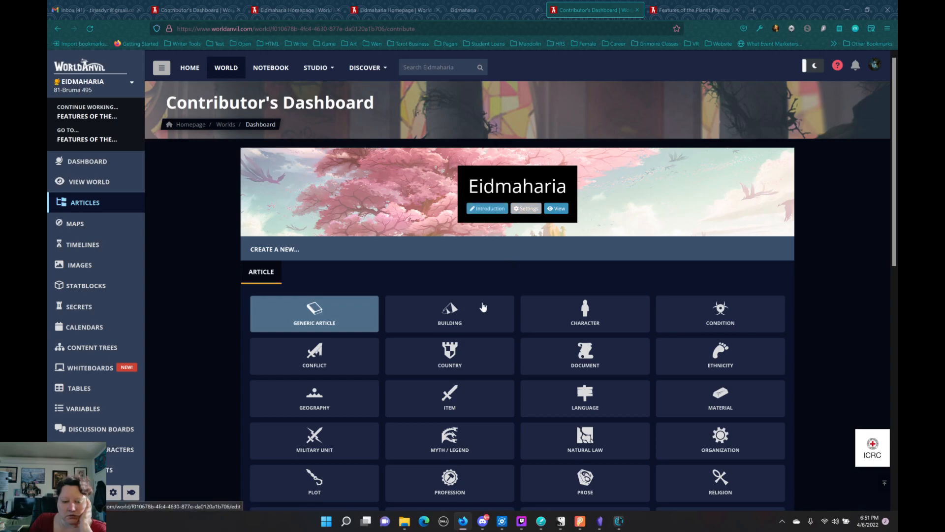
scroll(354, 259, "down", 3)
scroll(355, 253, "down", 6)
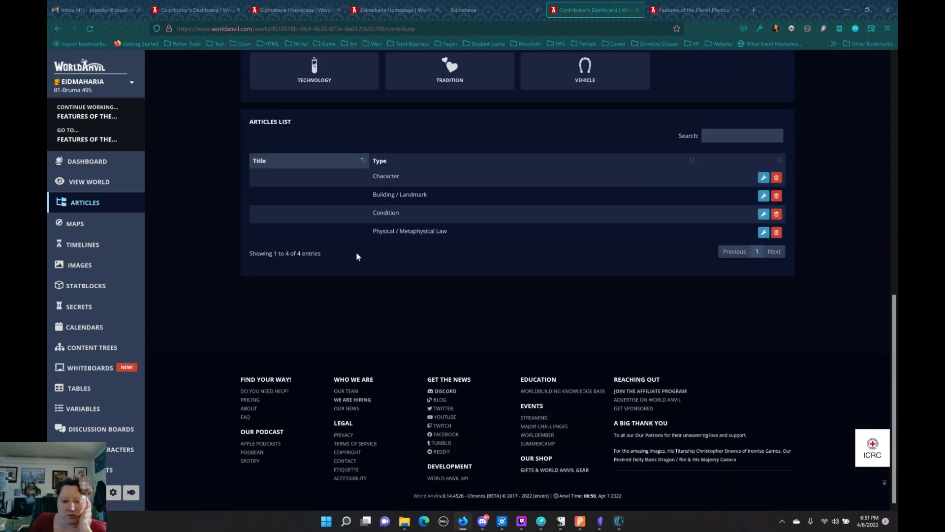
scroll(359, 252, "up", 10)
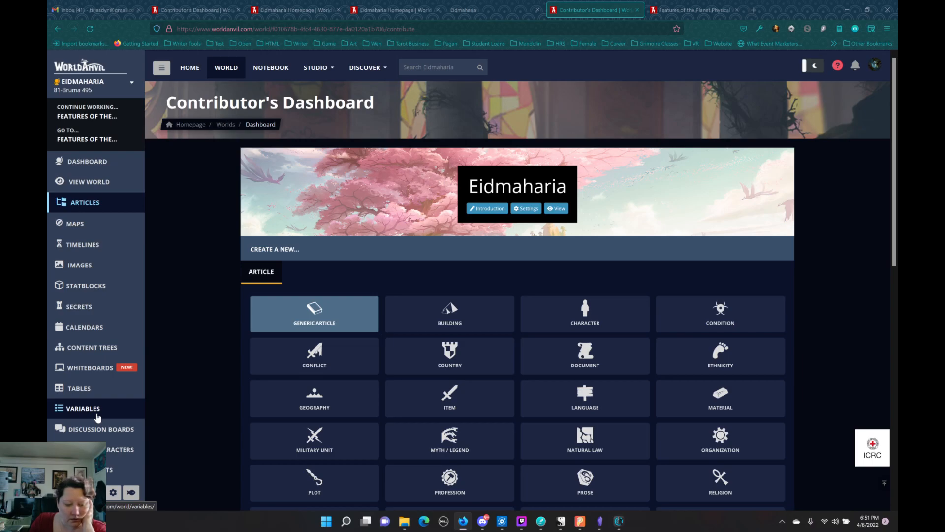
left_click(97, 414)
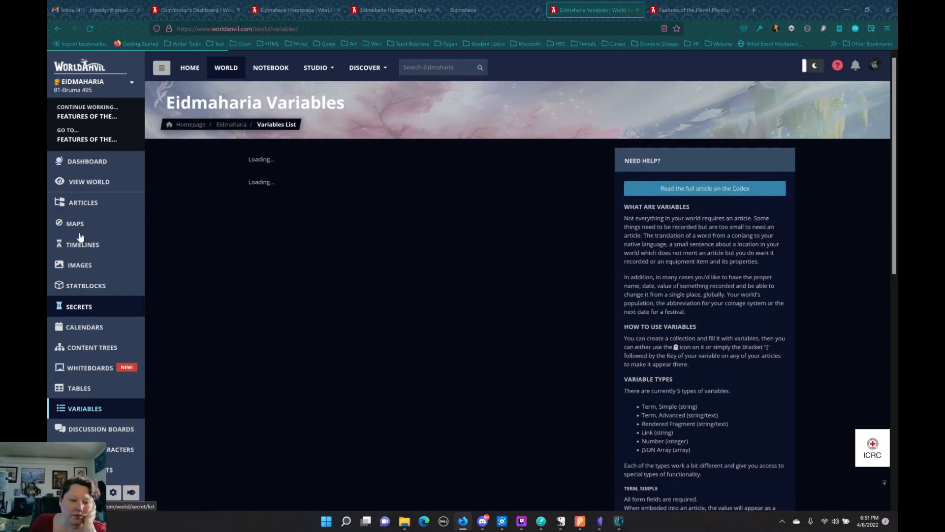
left_click(81, 205)
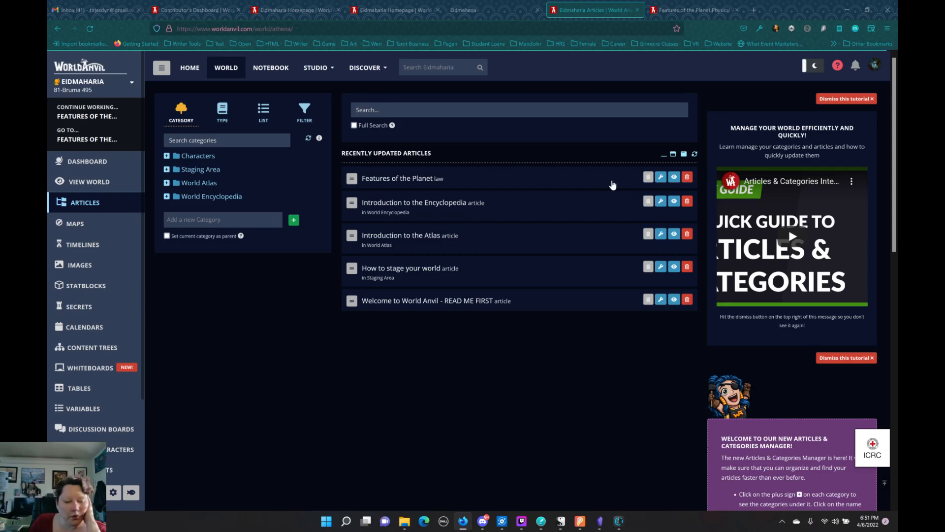
Open the world's image library and copy the file name of the pink tree image, shutterstock_2081552677.jpg.
left_click(64, 268)
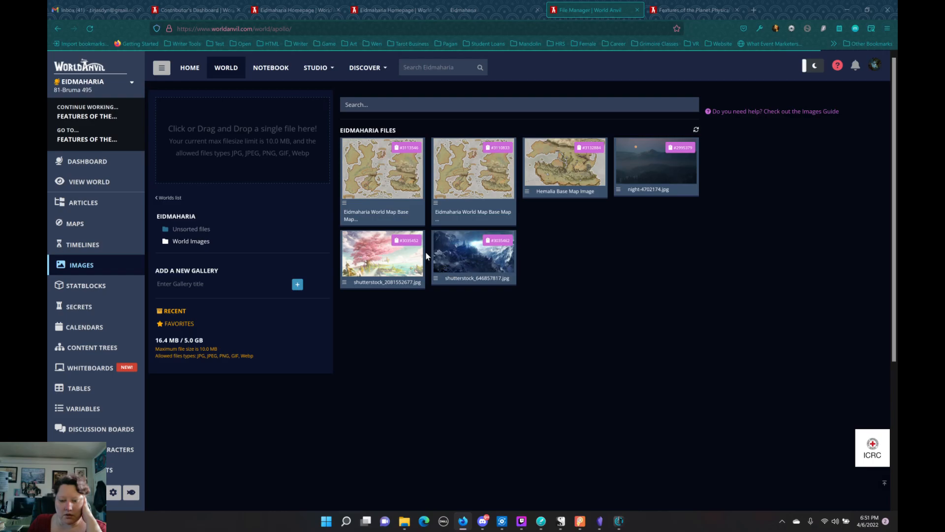
left_click(371, 287)
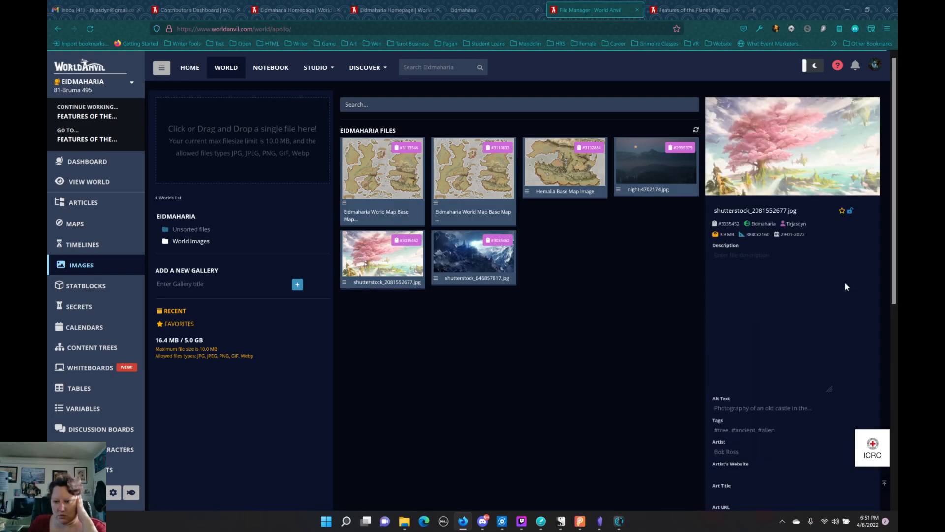
left_click(802, 211)
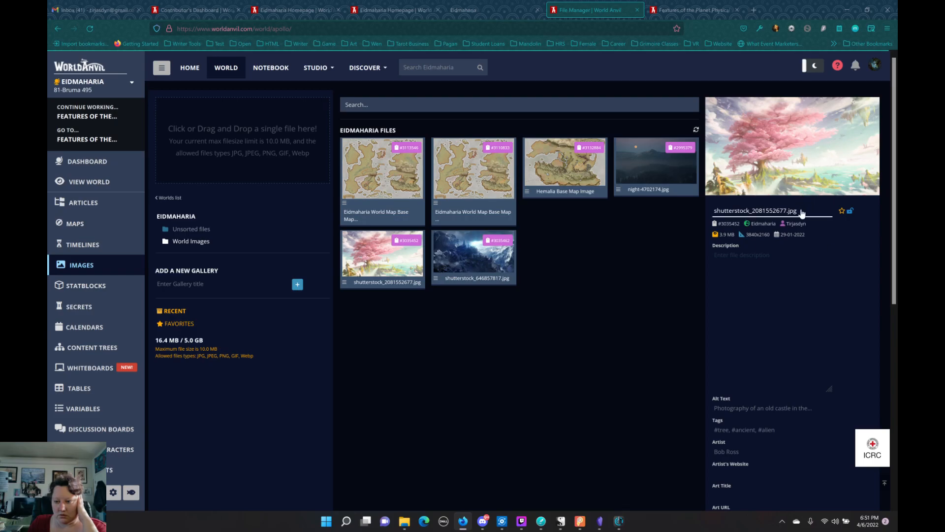
left_click_drag(801, 212, 710, 210)
key("ctrl+c")
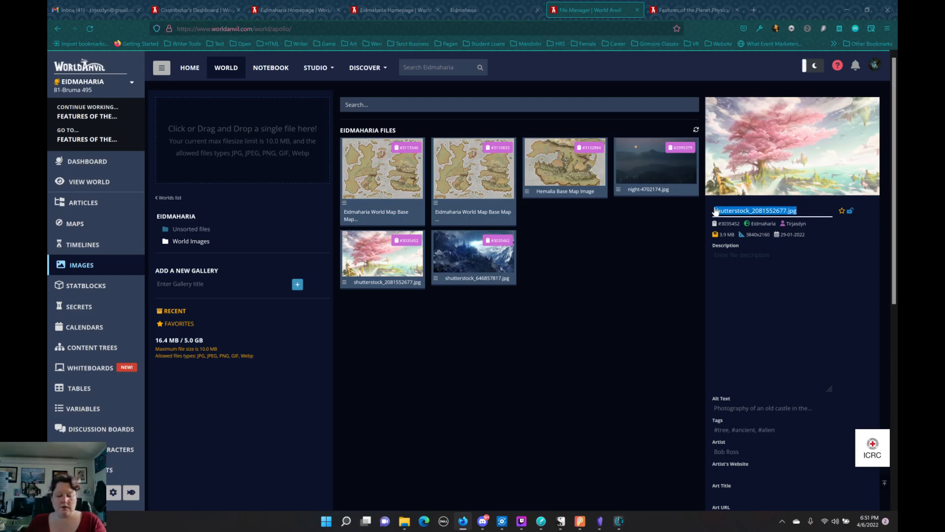
key("Return")
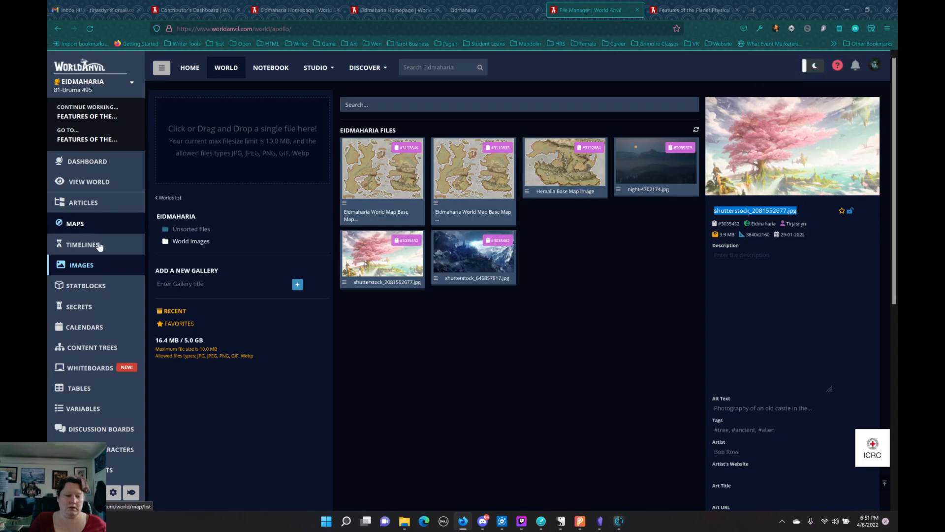
Reopen the "Features of the Planet" article for editing from the world's article list.
left_click(83, 204)
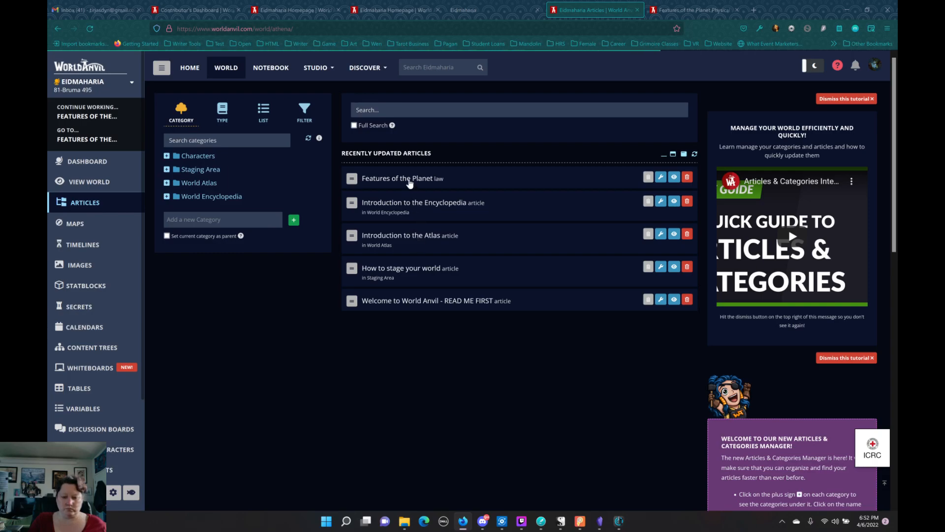
left_click(409, 183)
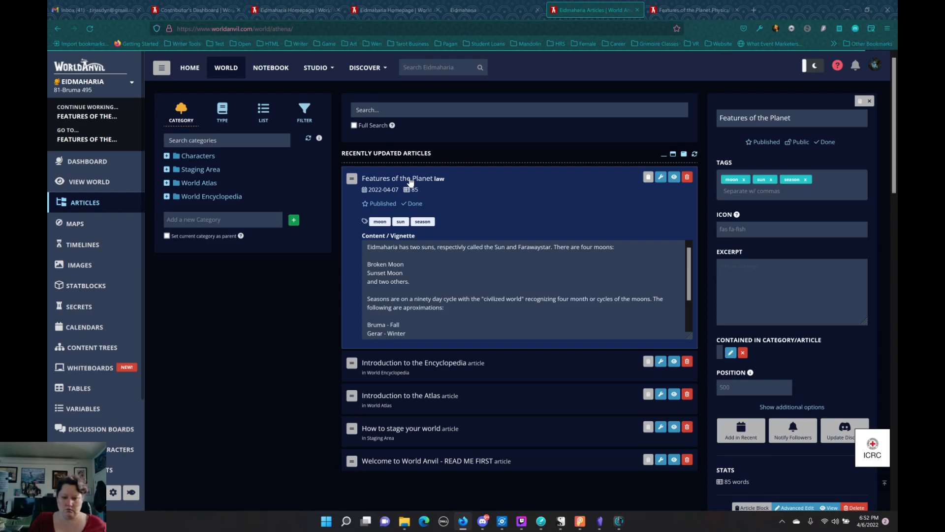
left_click(661, 178)
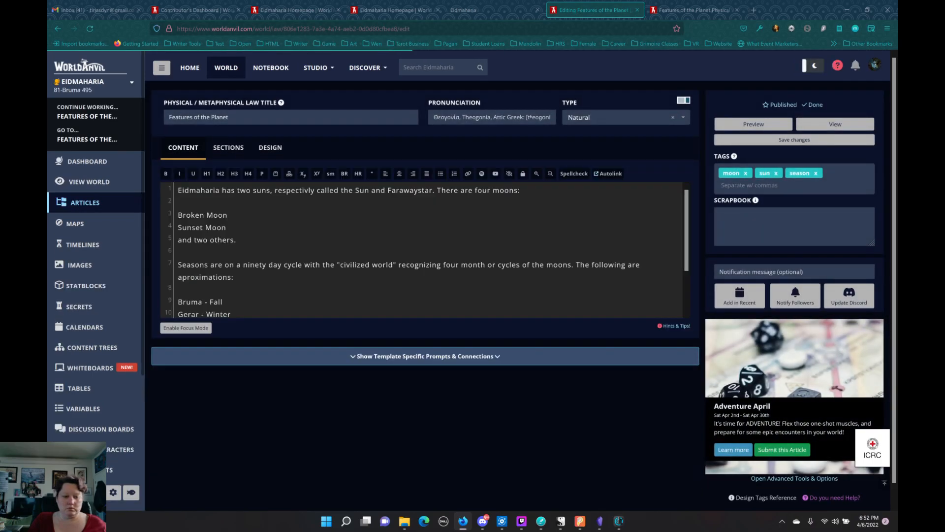
Set shutterstock_2081552677.jpg as the article's header cover image in its design settings.
left_click(227, 147)
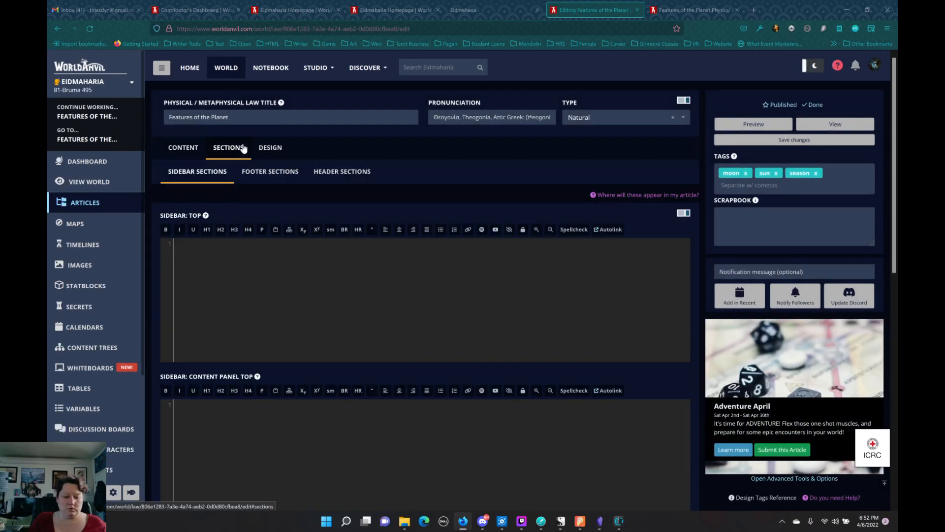
left_click(270, 147)
left_click(267, 221)
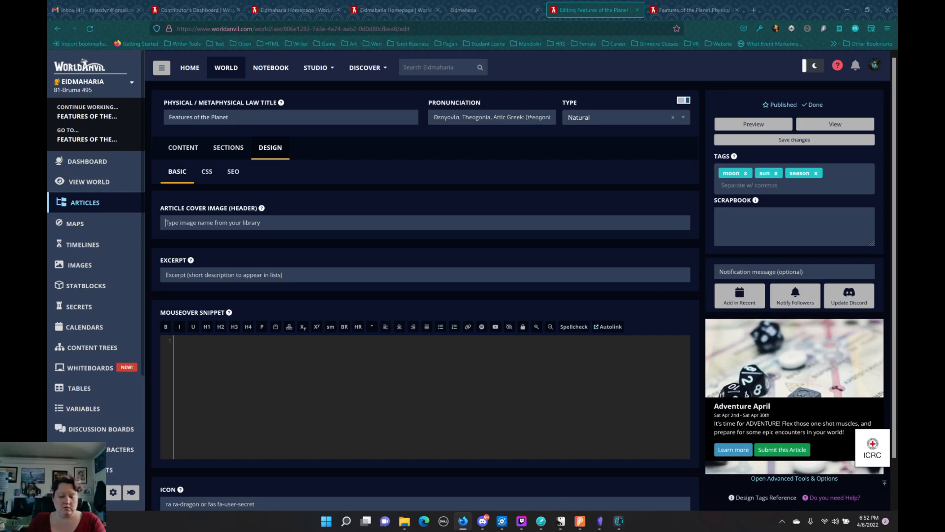
key("ctrl+v")
left_click(237, 434)
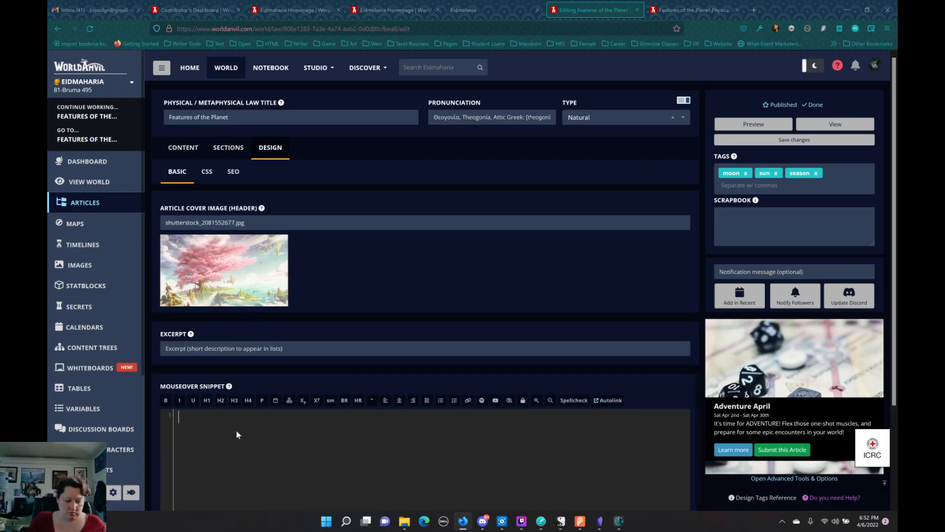
Look over the Eidmaharia world meta page and the world home page's codex and recent articles.
left_click(220, 10)
left_click(291, 11)
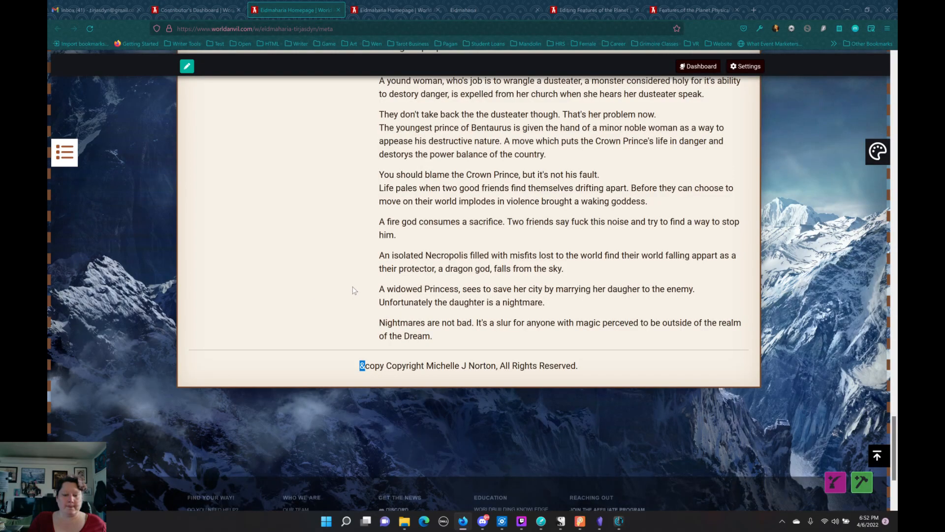
scroll(355, 283, "up", 5)
scroll(354, 283, "up", 20)
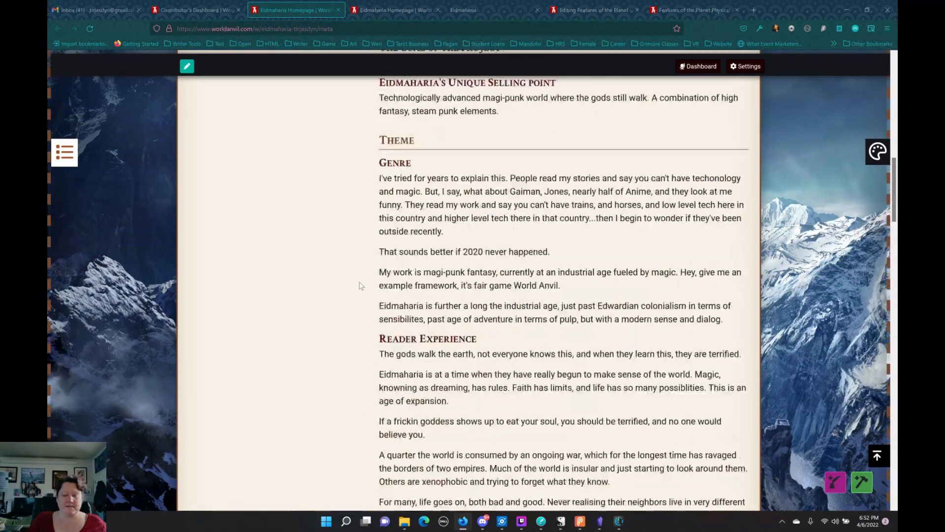
scroll(364, 282, "down", 5)
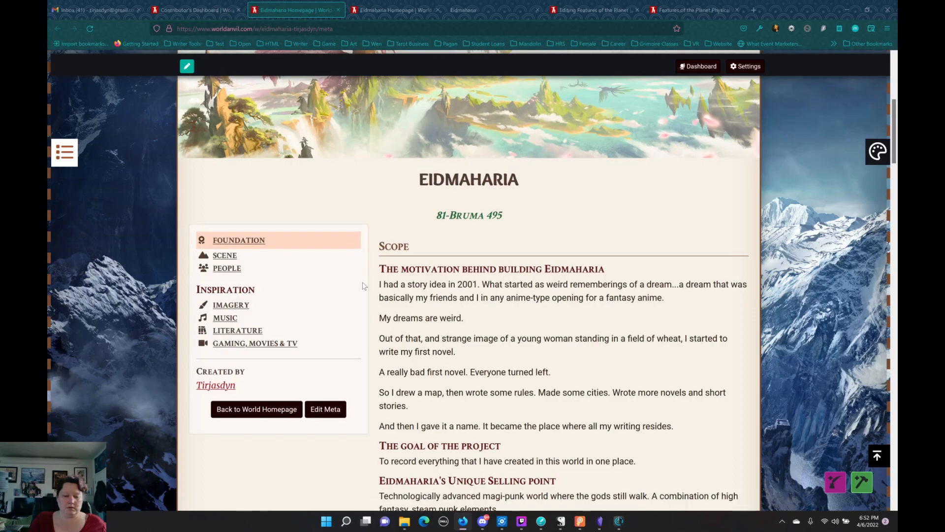
scroll(364, 288, "up", 5)
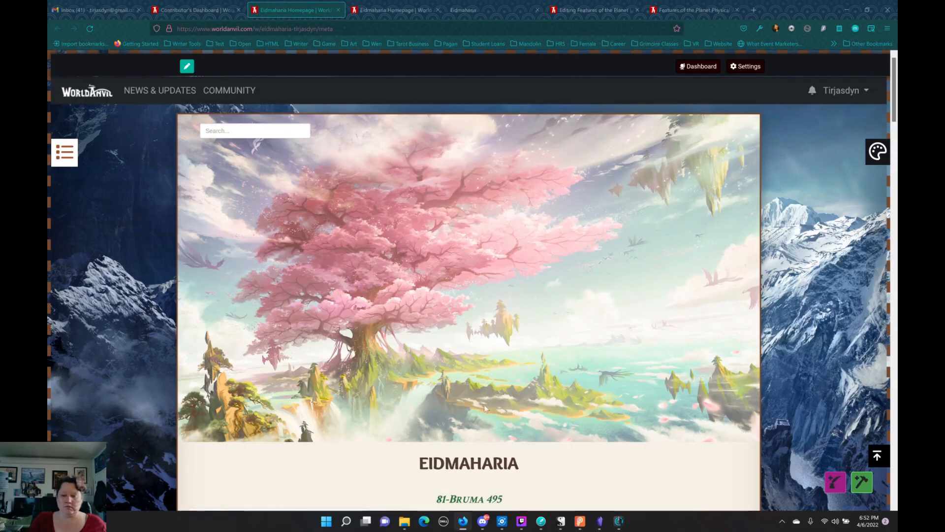
scroll(485, 308, "down", 5)
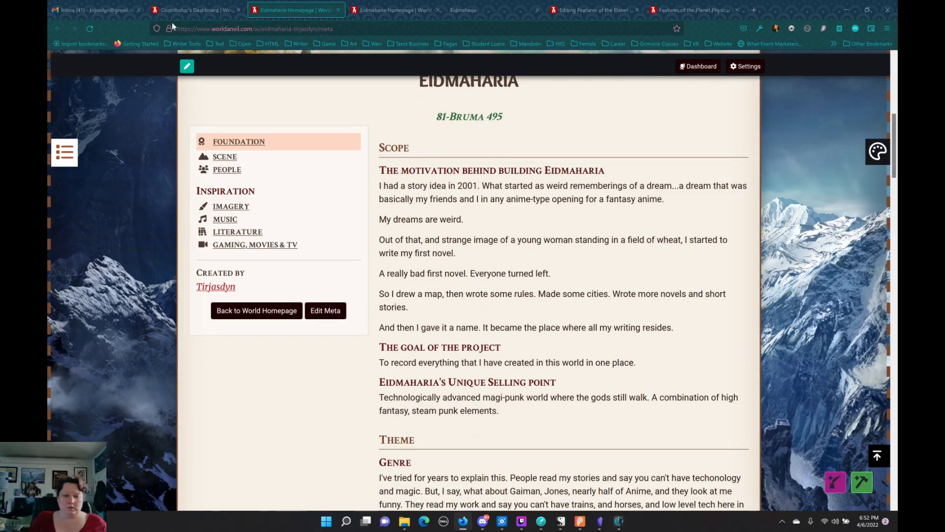
left_click(197, 10)
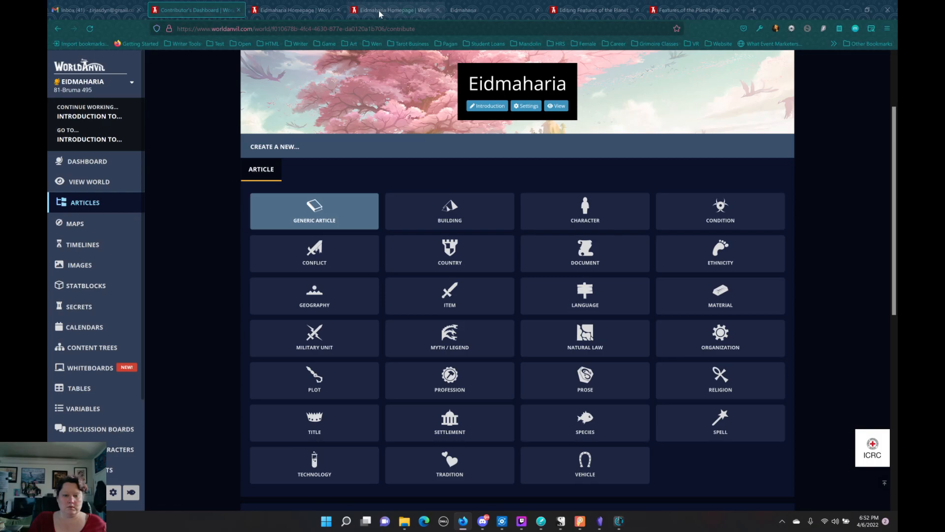
left_click(379, 10)
scroll(418, 295, "down", 10)
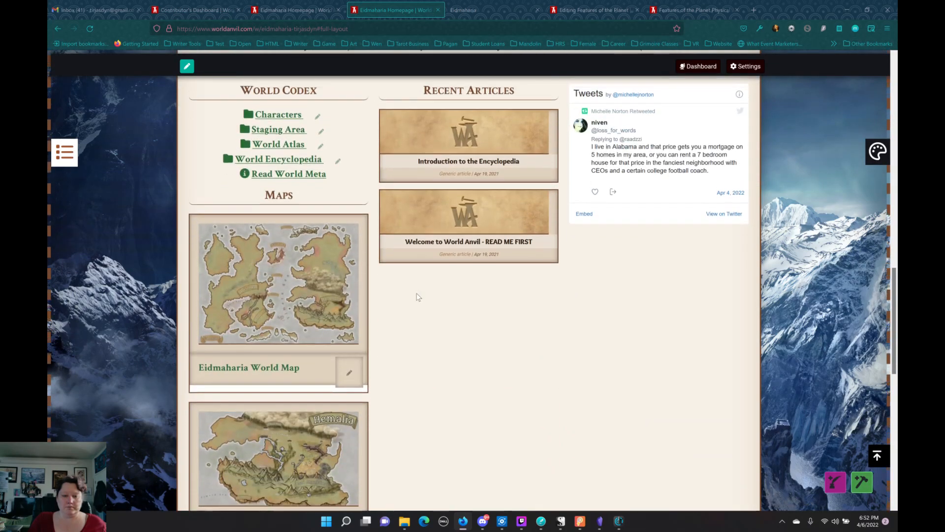
scroll(417, 297, "up", 2)
mouse_move(418, 301)
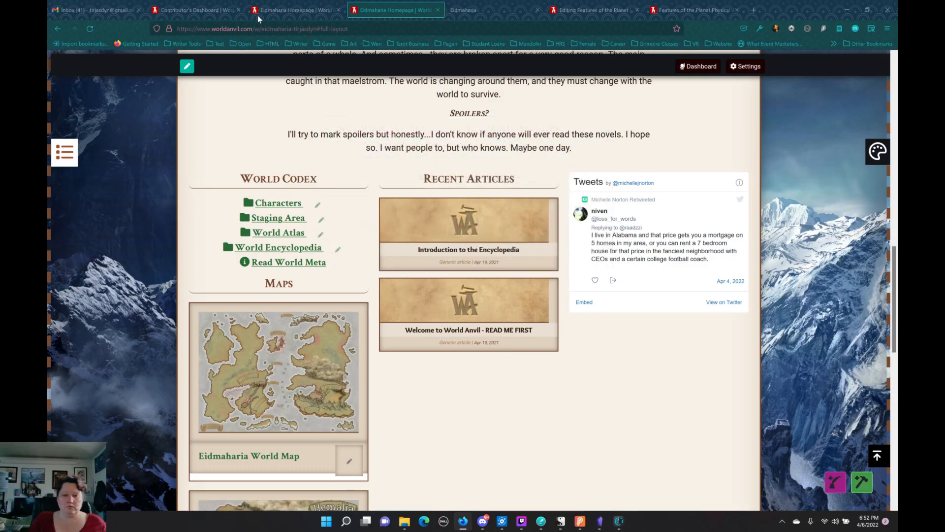
left_click(291, 11)
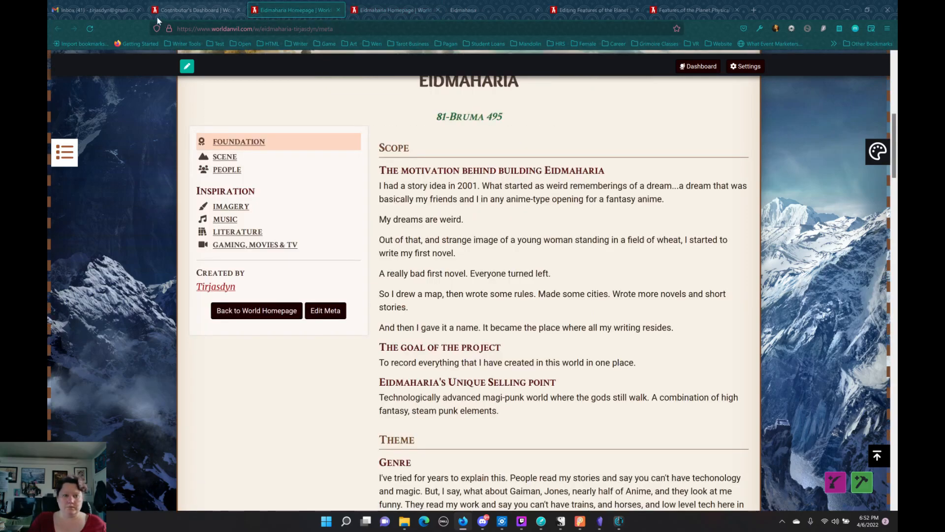
left_click(178, 10)
key("ctrl+Tab")
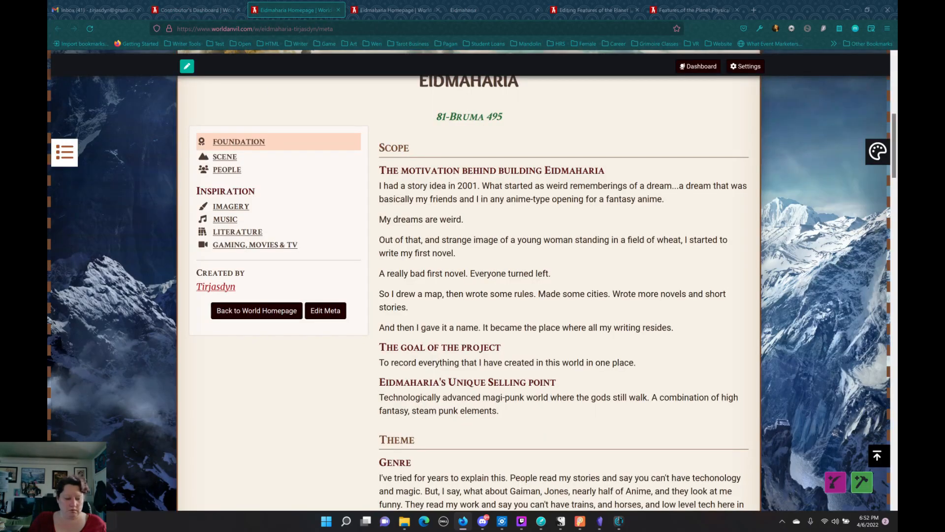
key("ctrl+u")
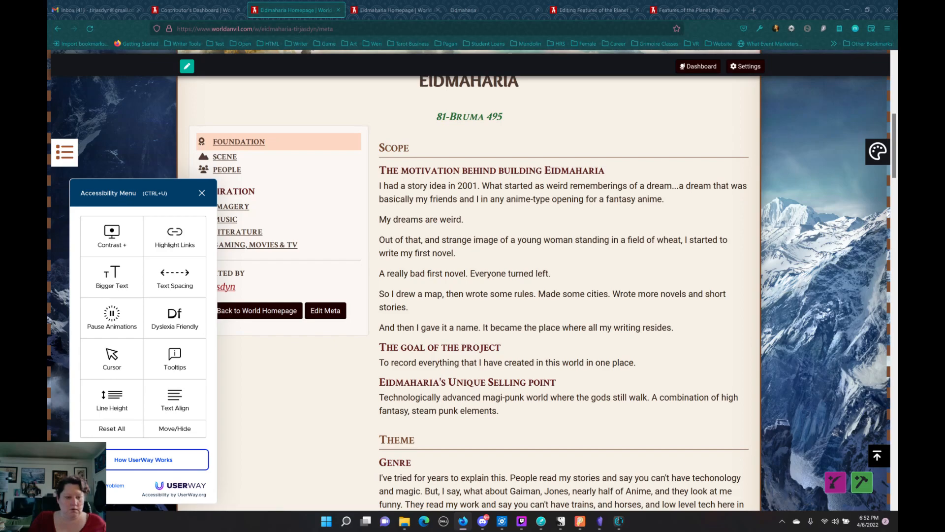
left_click(202, 192)
Look through the world's article manager, checking the preset article lists and the category tree.
left_click(192, 6)
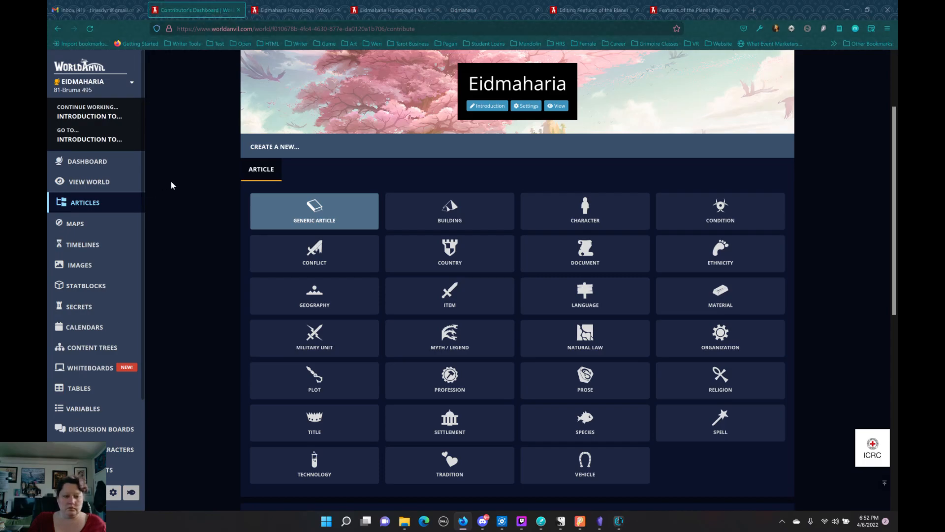
scroll(195, 233, "up", 2)
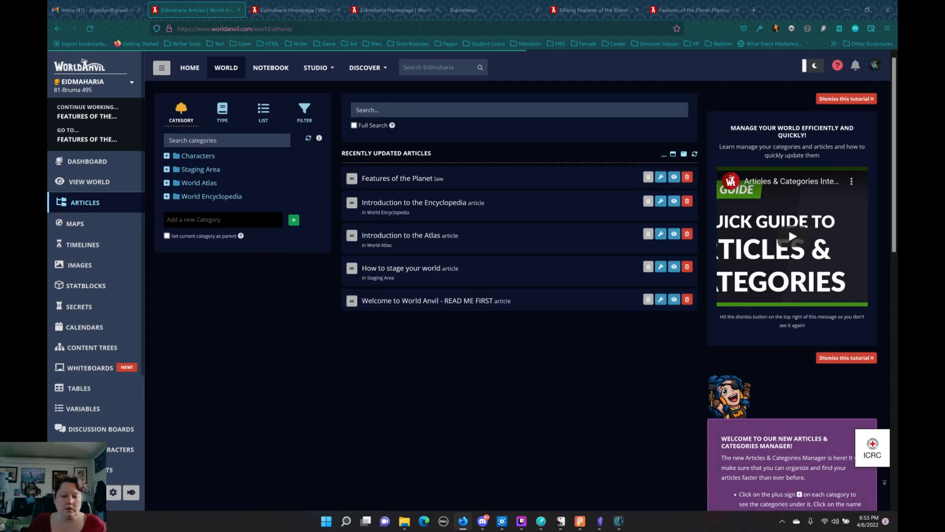
left_click(264, 116)
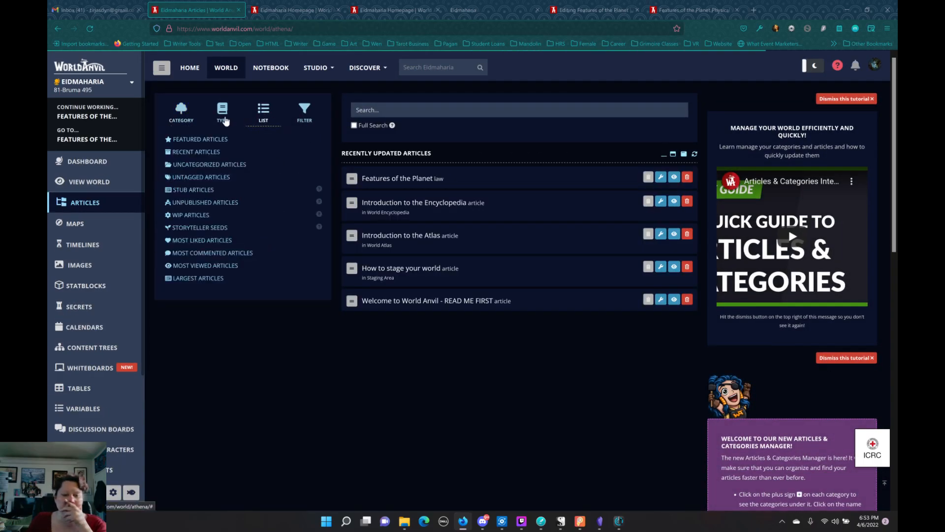
left_click(181, 111)
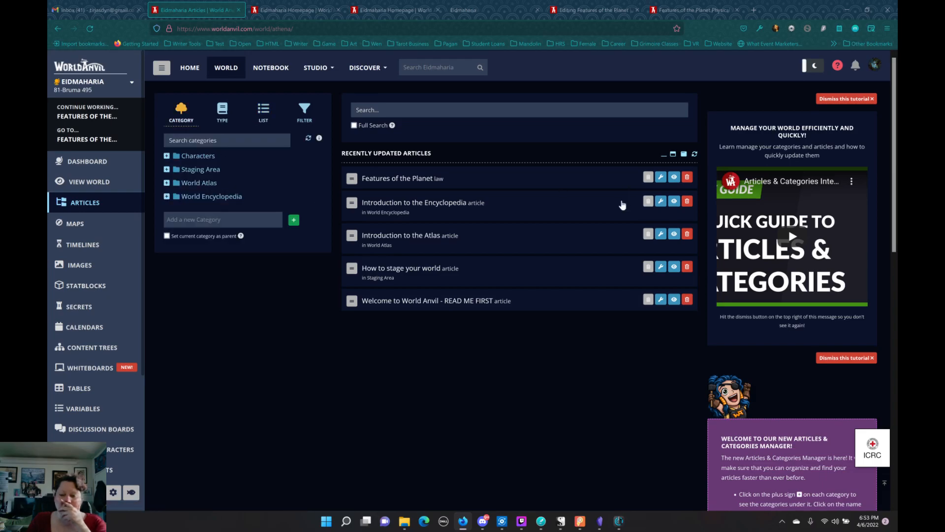
left_click(394, 9)
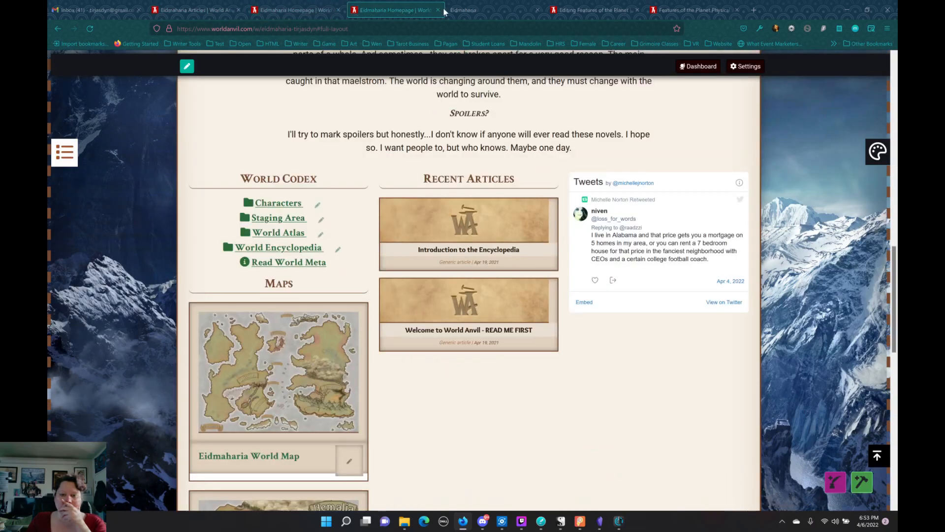
left_click(471, 11)
Enter the excerpt "Information about the planet and world wide seasonal calendar." in the design settings of "Features of the Planet".
left_click(596, 10)
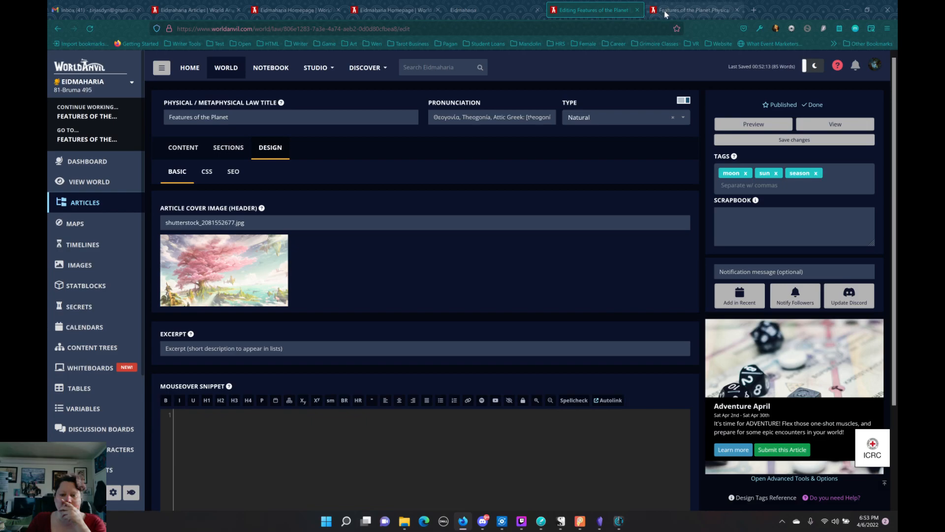
left_click(289, 348)
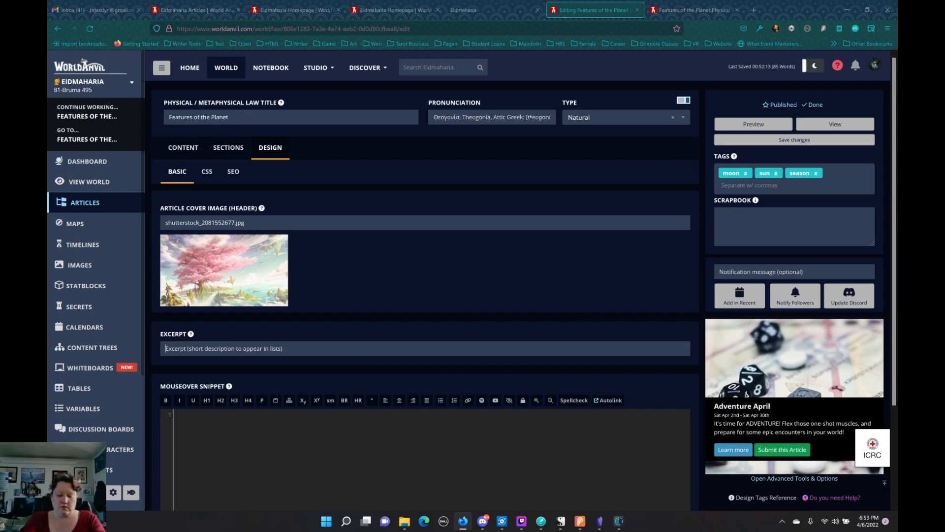
type("Inf")
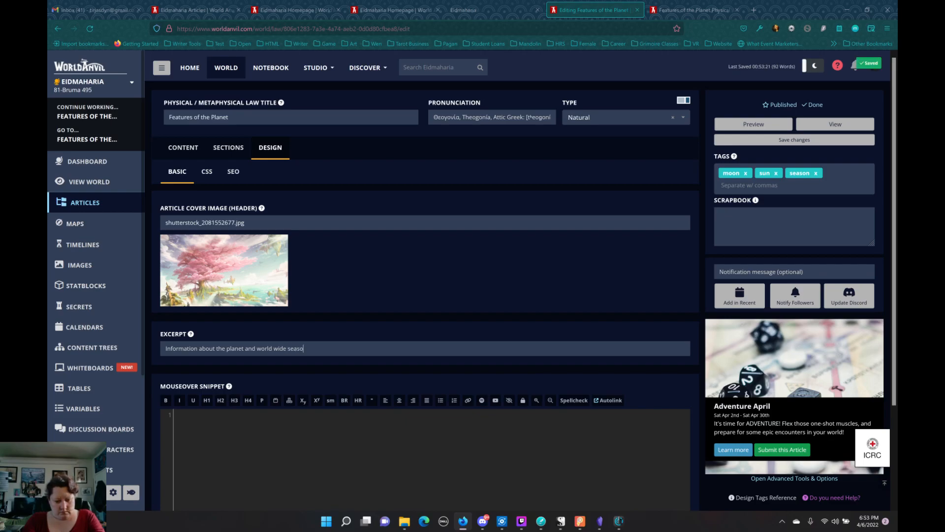
type("alendar.")
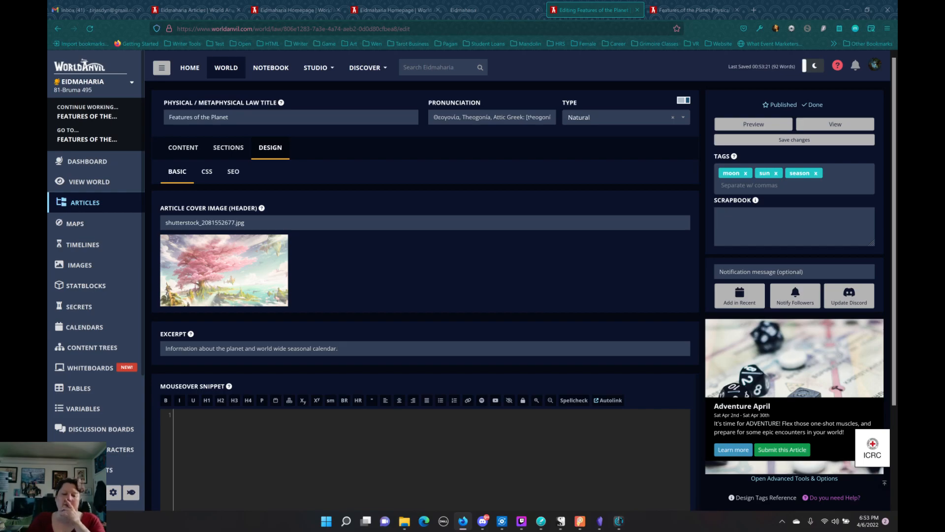
scroll(292, 417, "down", 3)
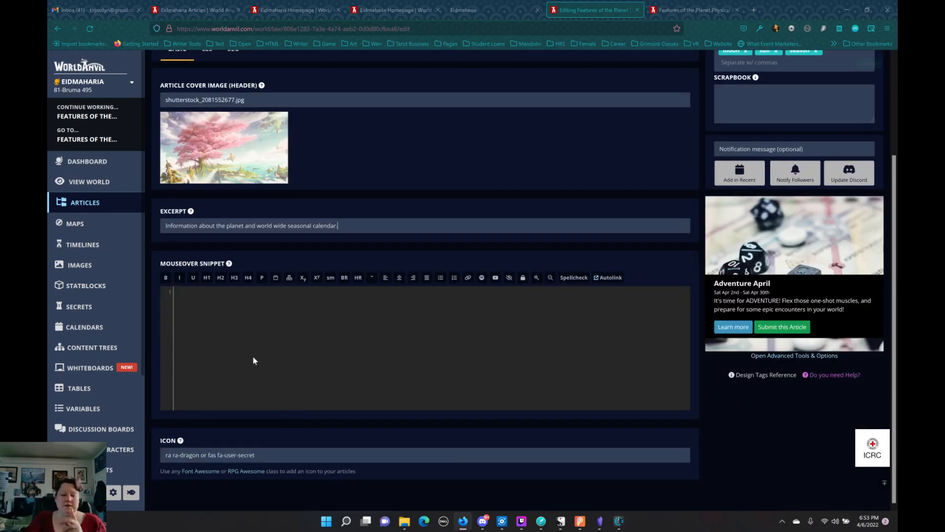
scroll(253, 358, "up", 3)
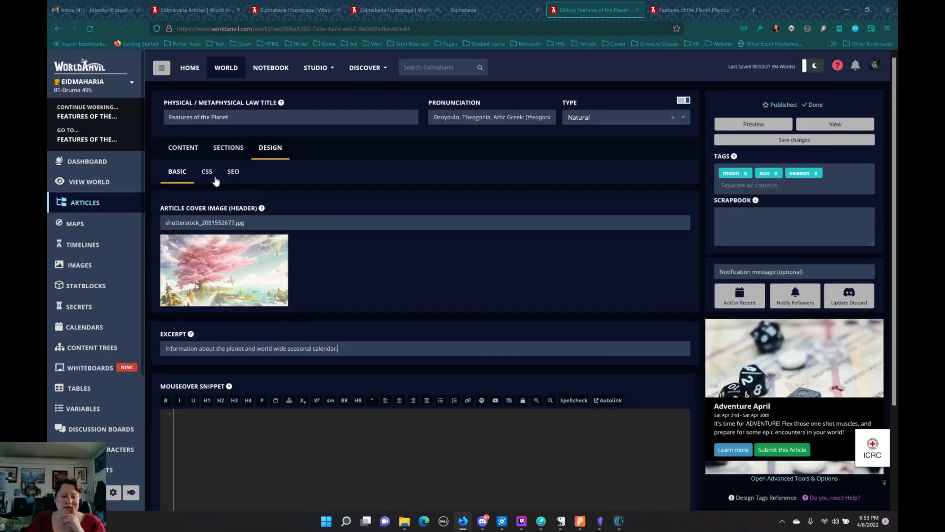
Extend the article text's southern hemisphere sentence with "and that is where this calendar applies".
left_click(194, 150)
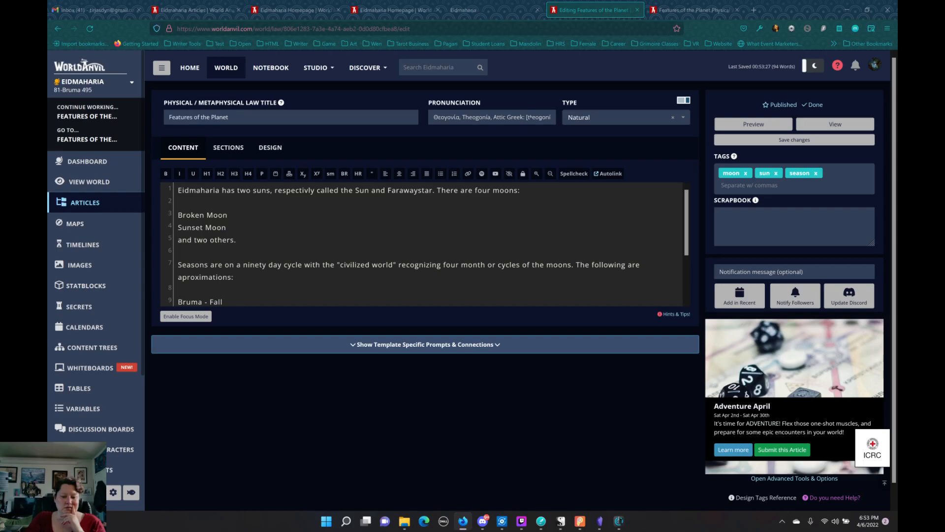
scroll(424, 246, "down", 3)
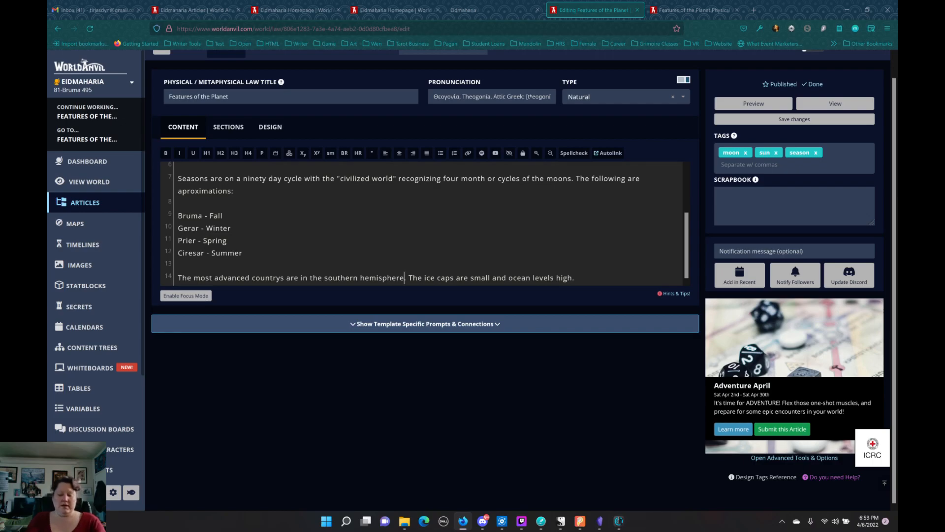
type("and that is whe")
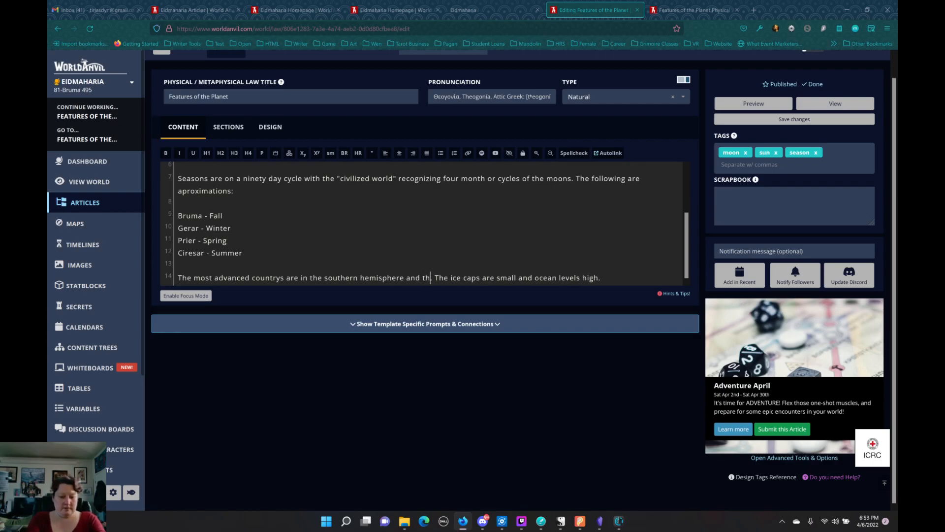
type("re this c")
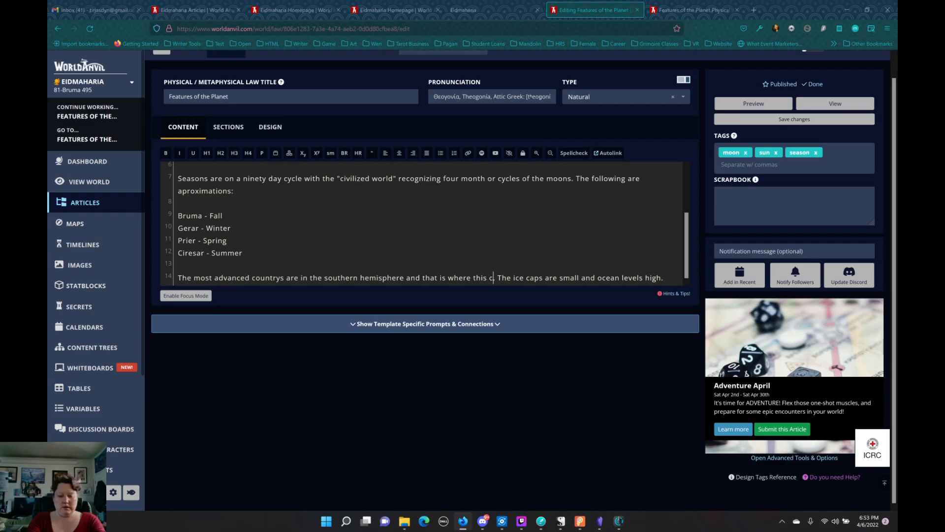
type("alendar a")
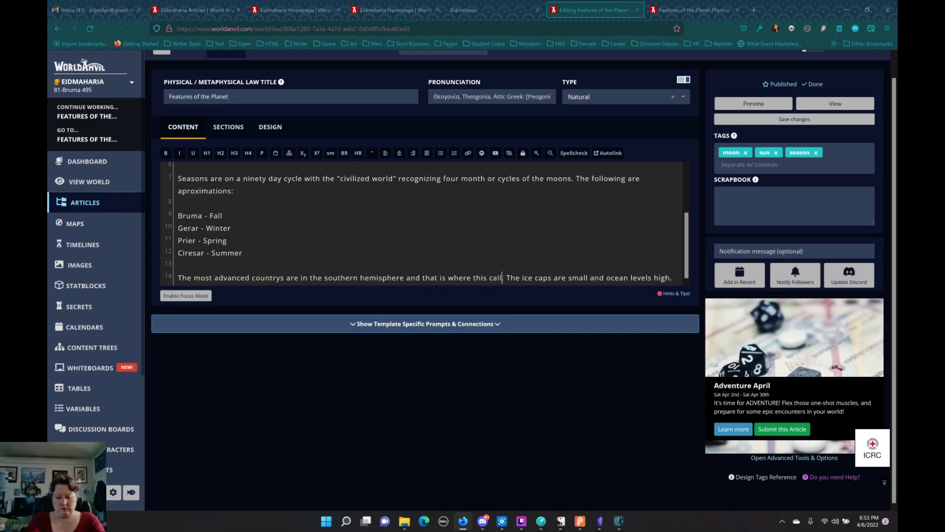
type("pplys")
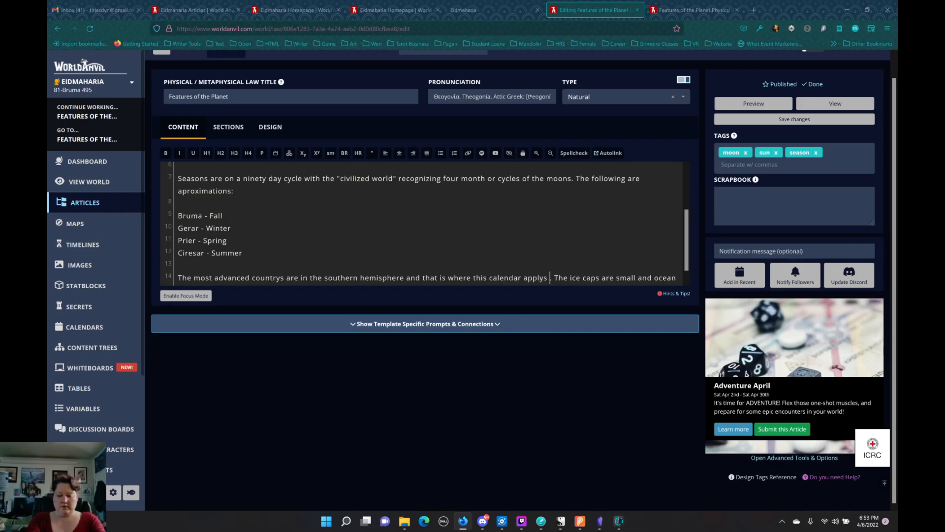
key("BackSpace")
key("BackSpace")
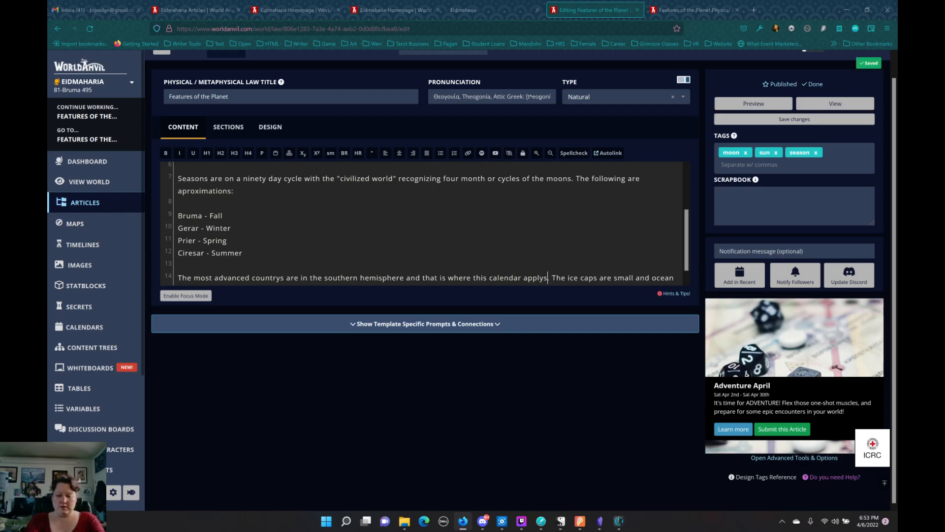
type("ies ex")
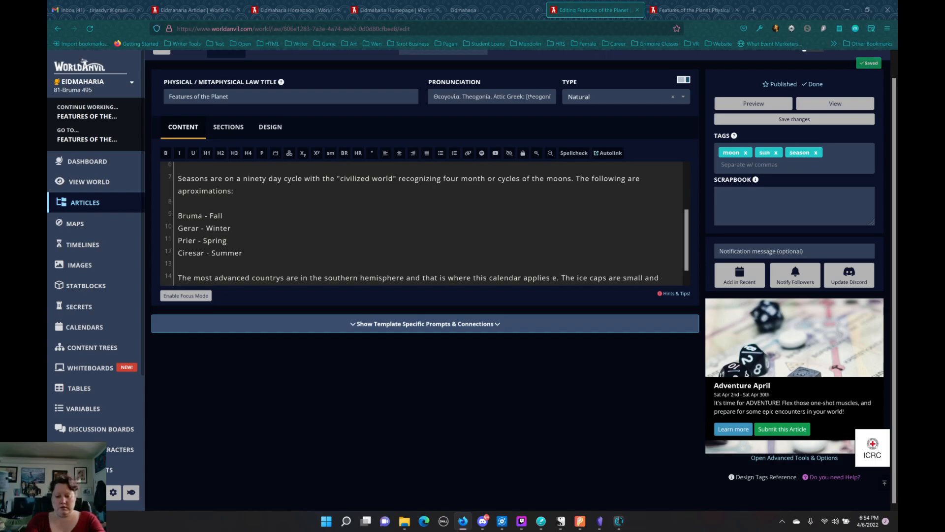
type("cep")
key("BackSpace")
key("BackSpace")
key("BackSpace")
key("BackSpace")
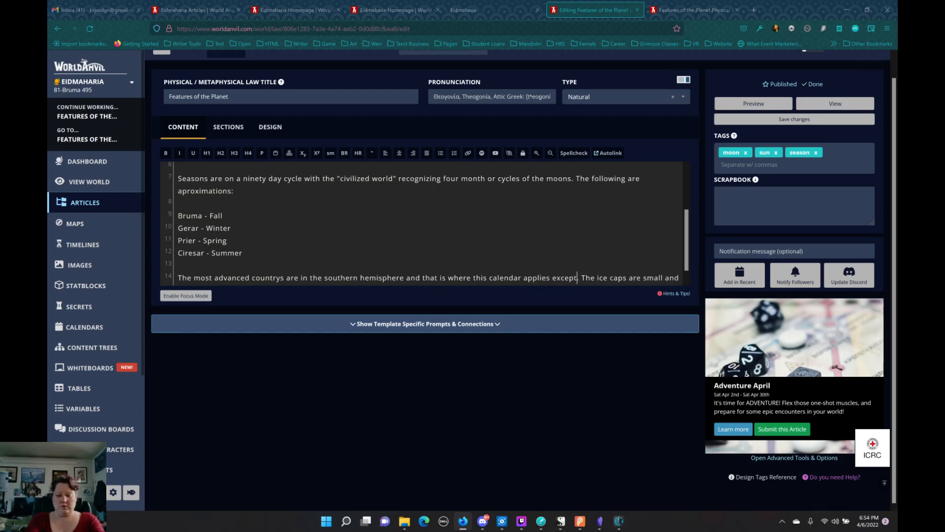
key("BackSpace")
key("BackSpace")
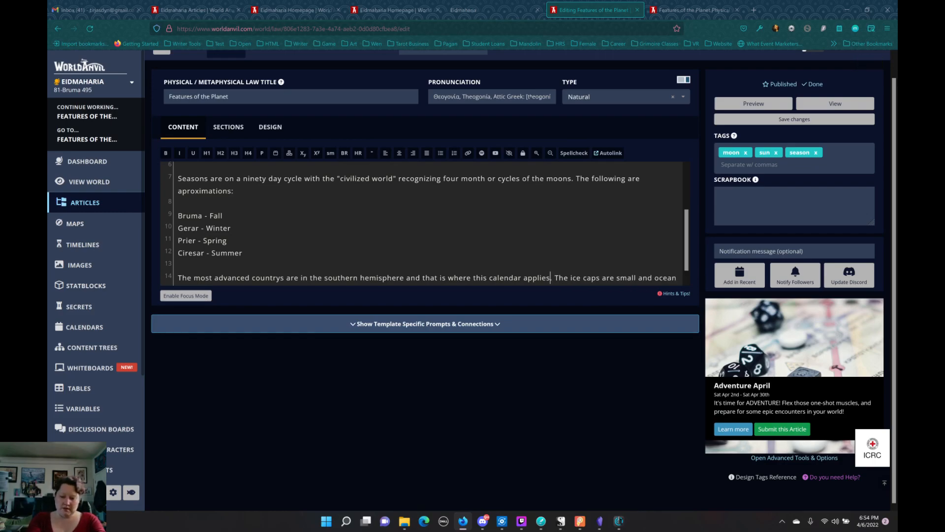
Add "for the most part" after "this calendar applies" in the article's southern hemisphere sentence.
type("for ")
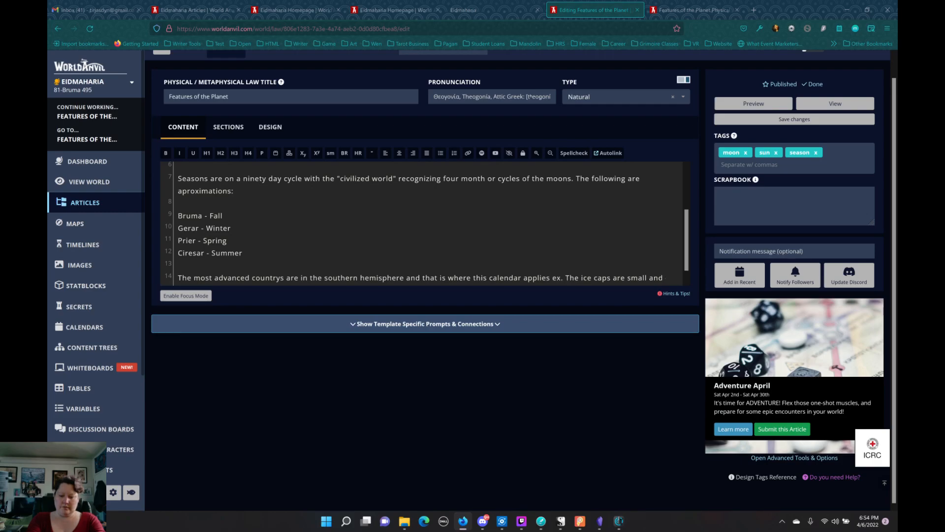
type("the mostp")
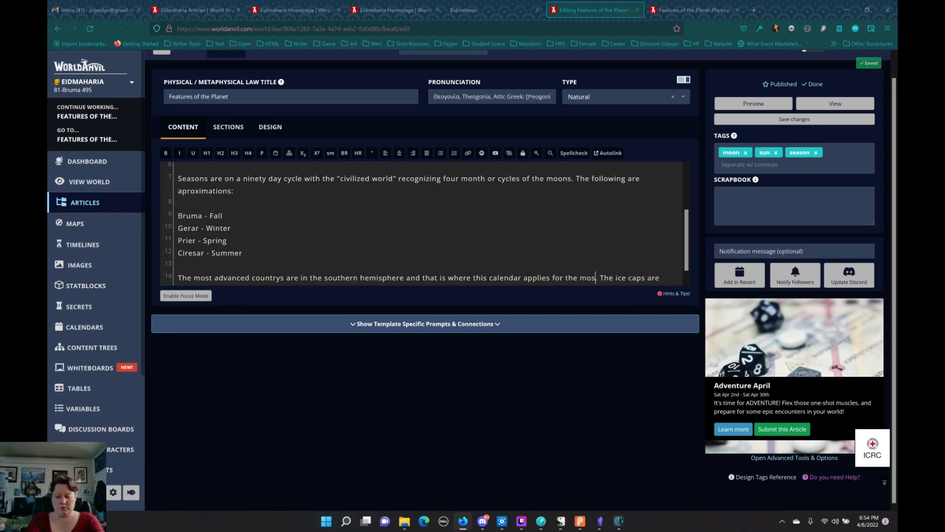
key("BackSpace")
type("part")
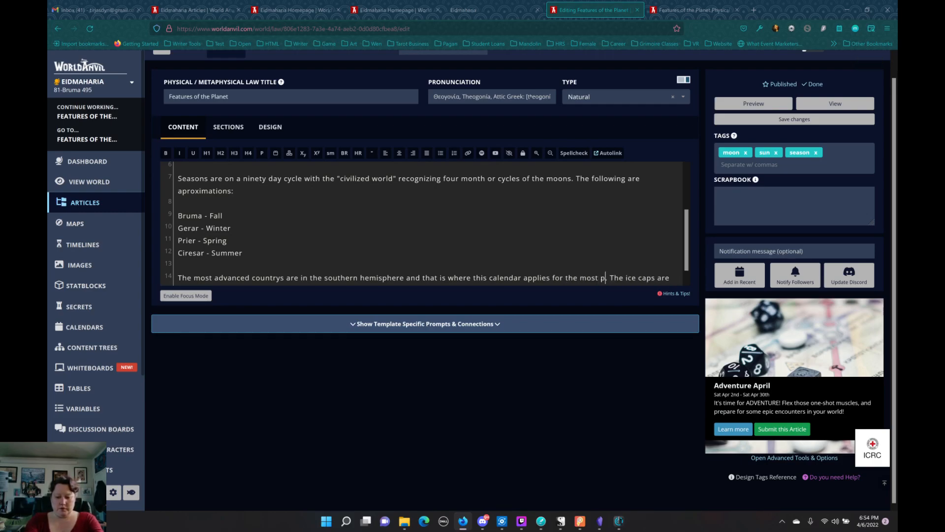
key("BackSpace")
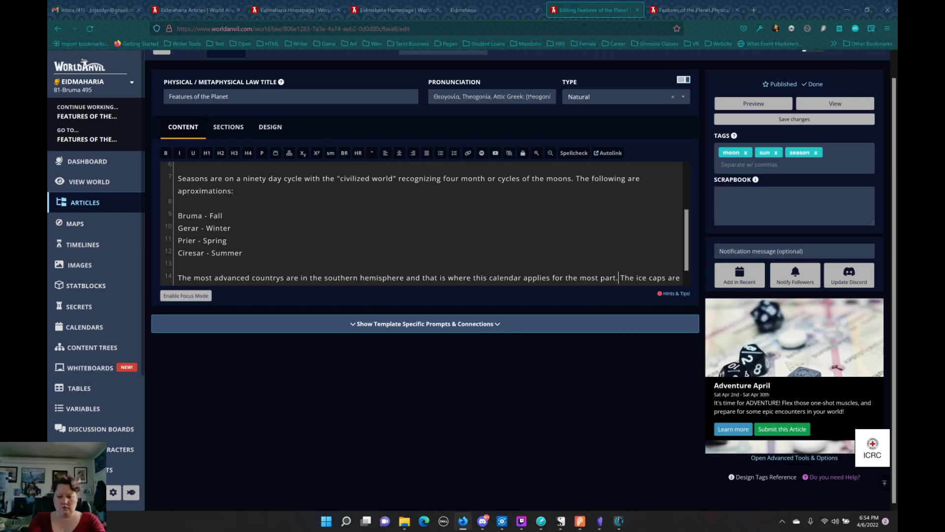
Continue the sentence after "for the most part" with ", thought it is followed by the".
key("BackSpace")
type(", thought ")
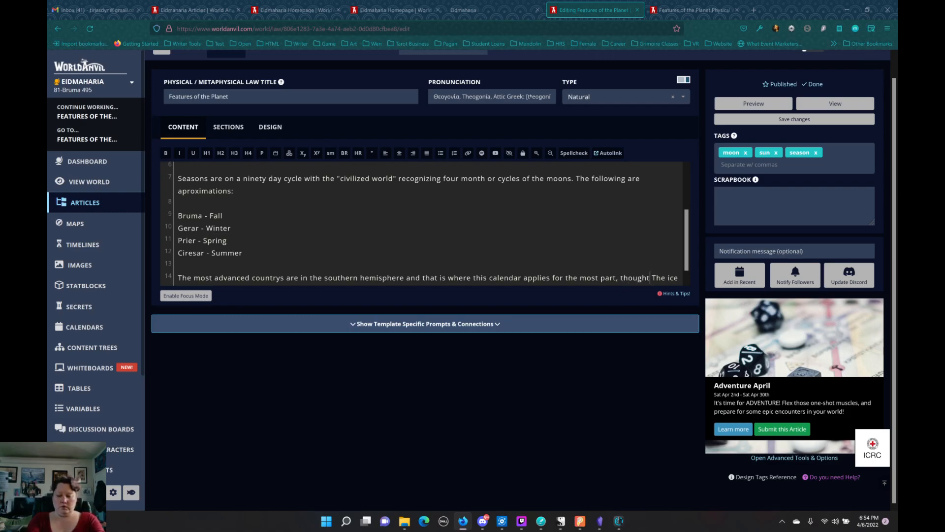
type("it is fol")
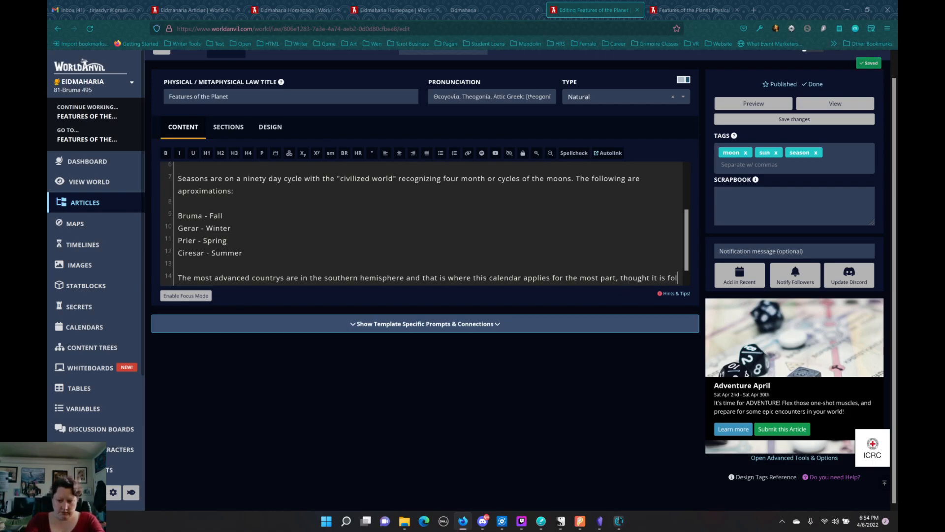
type("lowed gby the The ice caps are small and ocean levels high.")
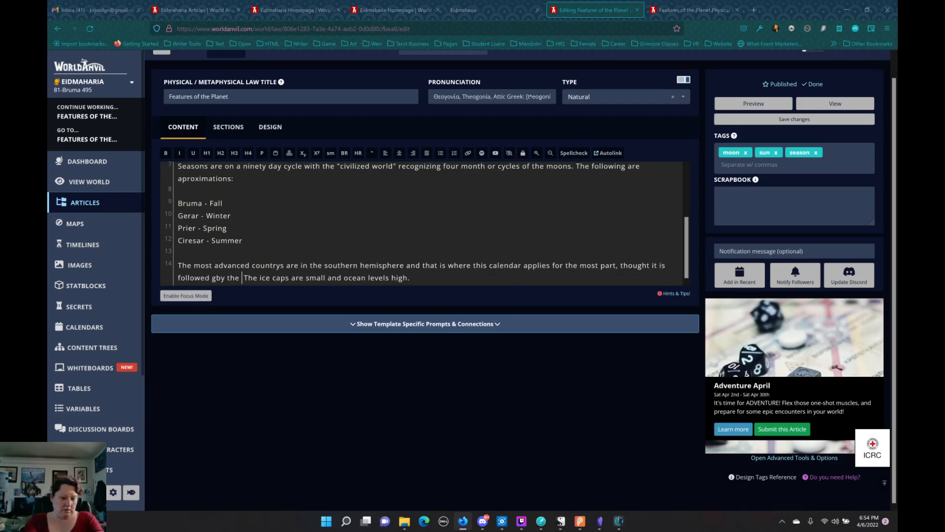
key("BackSpace")
key("BackSpace")
key("BackSpace")
key("BackSpace")
key("BackSpace")
type("by the")
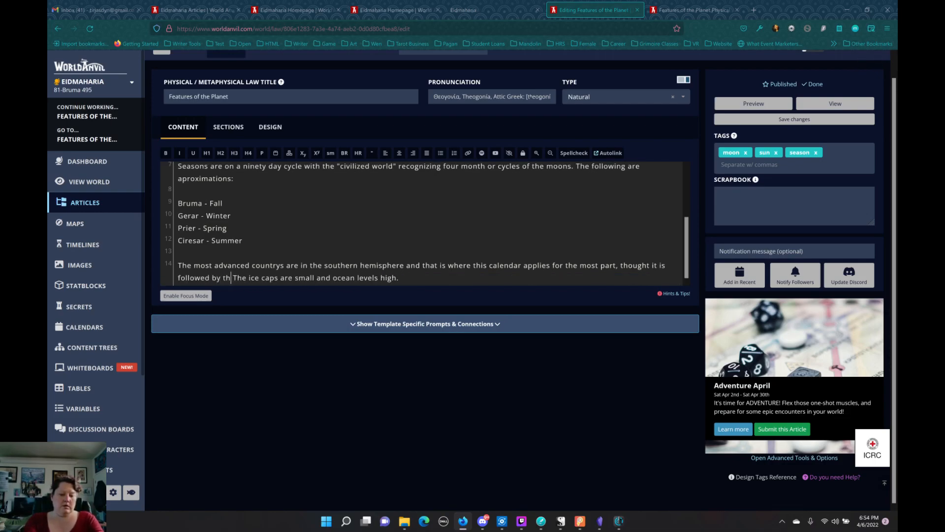
Finish the sentence with "Isle of Frost in the northern hemisphere." and save the article.
type(" Isle o")
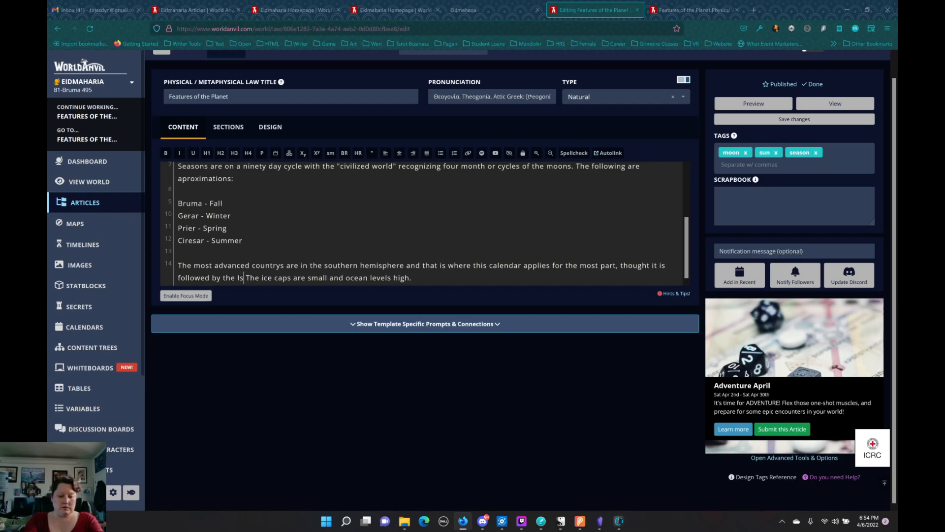
type("f Frost in the nor")
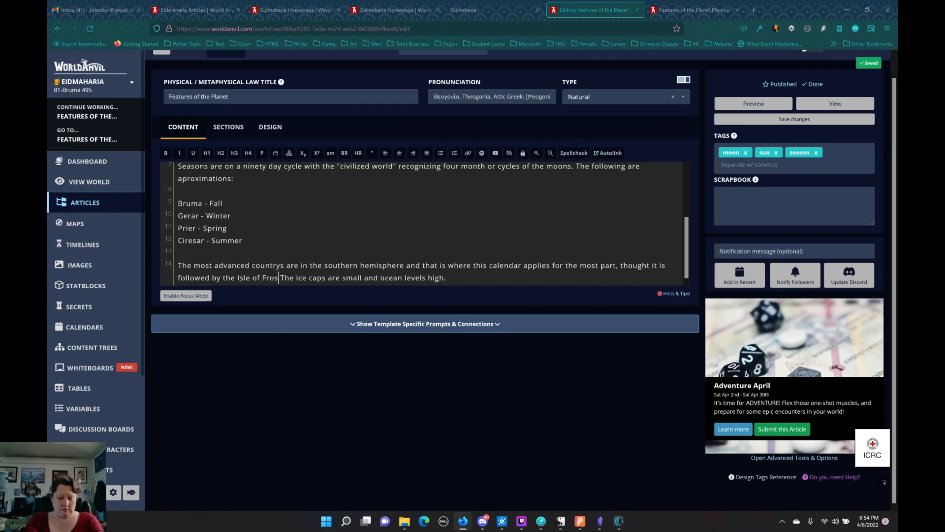
type("ther")
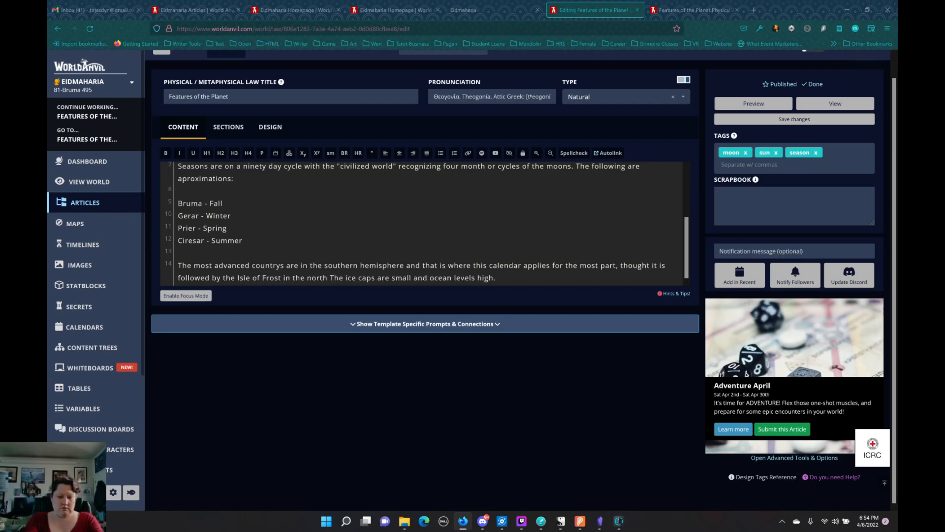
type("n hemisph")
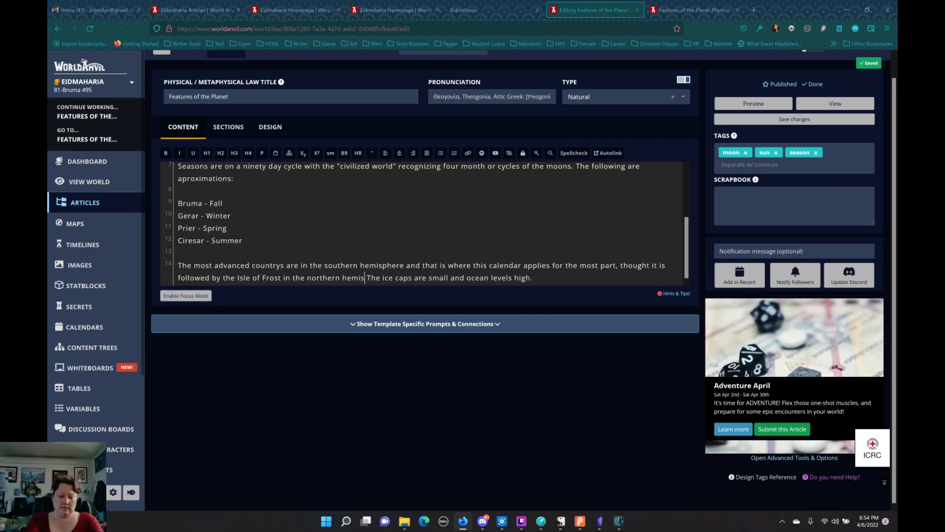
type("ere")
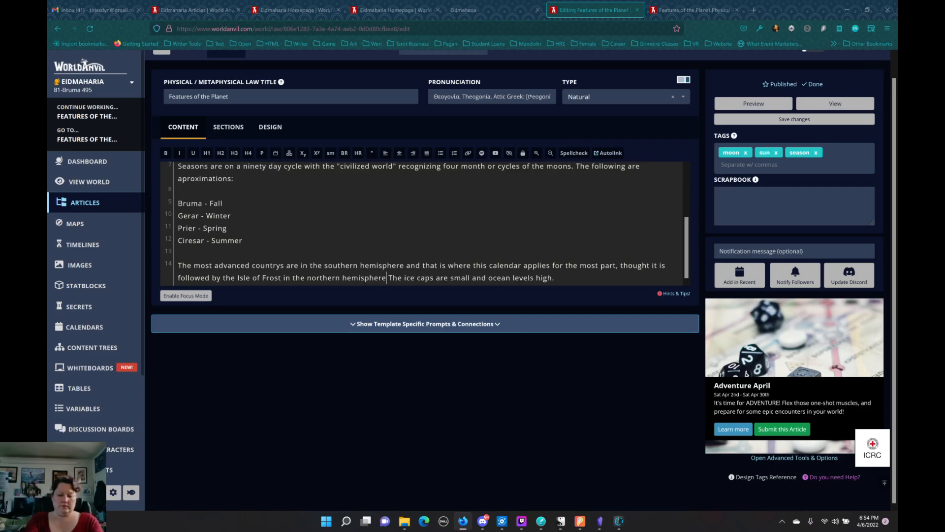
type(".")
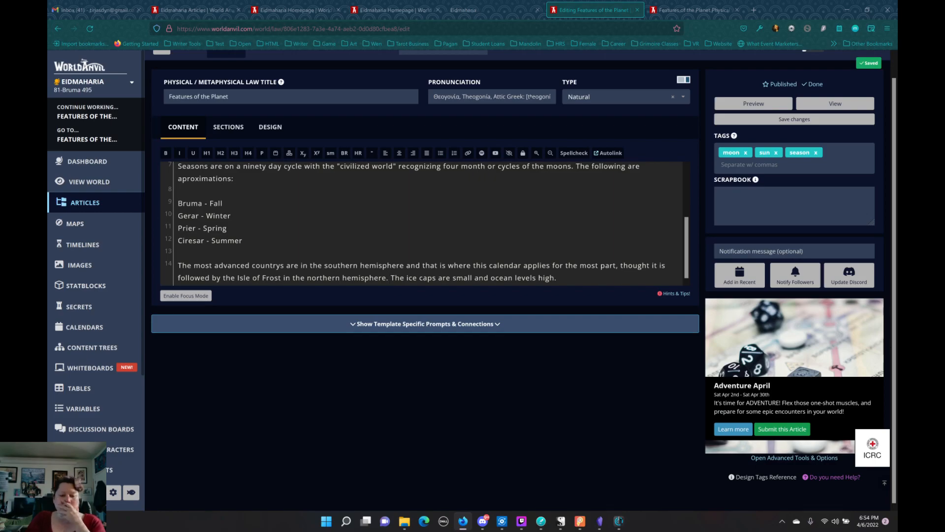
scroll(424, 222, "up", 5)
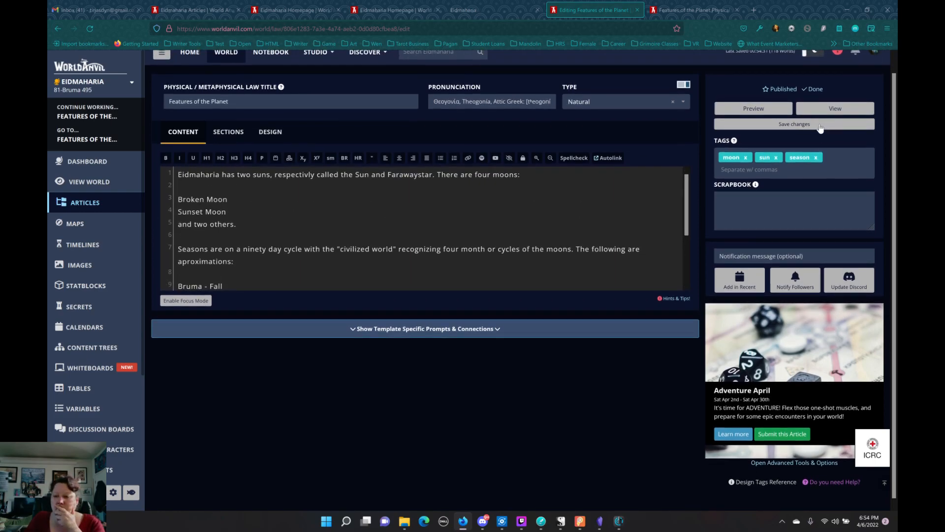
left_click(820, 126)
Look through the article's sidebar, footer and header sections and its basic design settings.
left_click(240, 133)
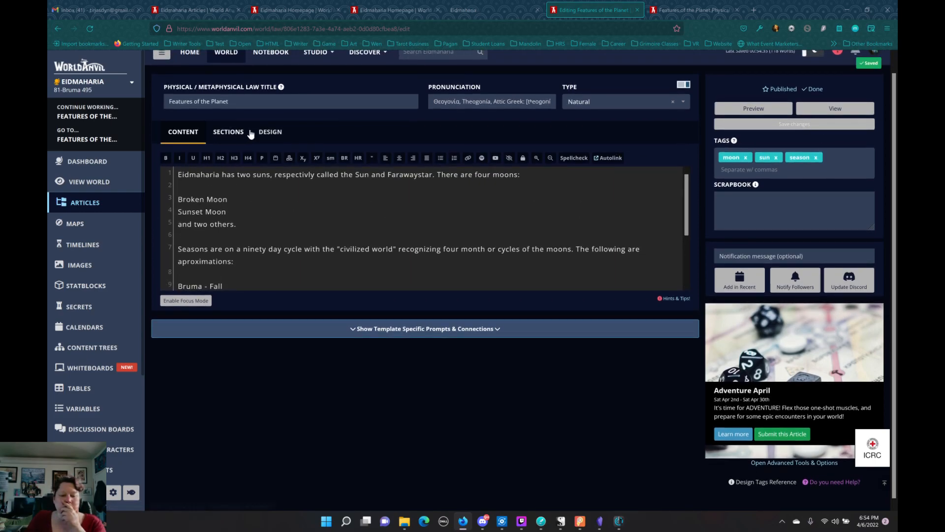
left_click(270, 132)
left_click(239, 133)
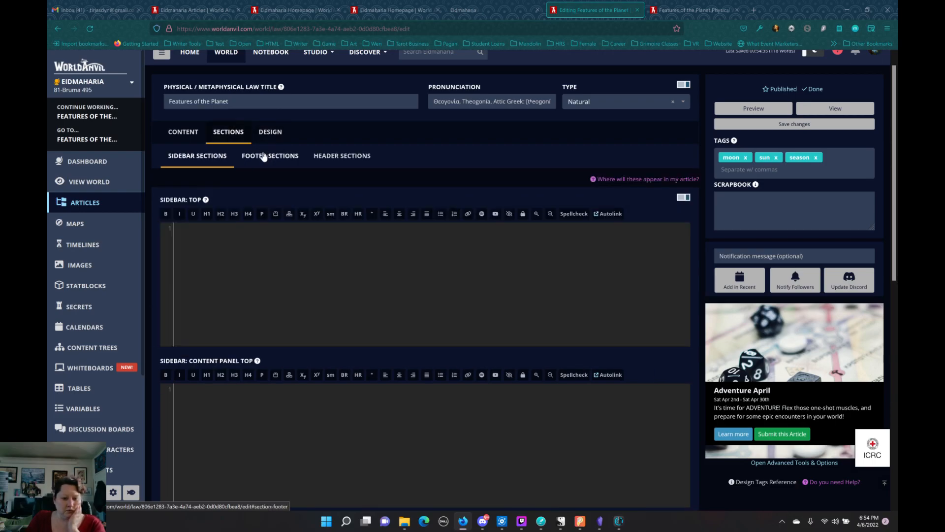
left_click(263, 157)
scroll(285, 256, "down", 7)
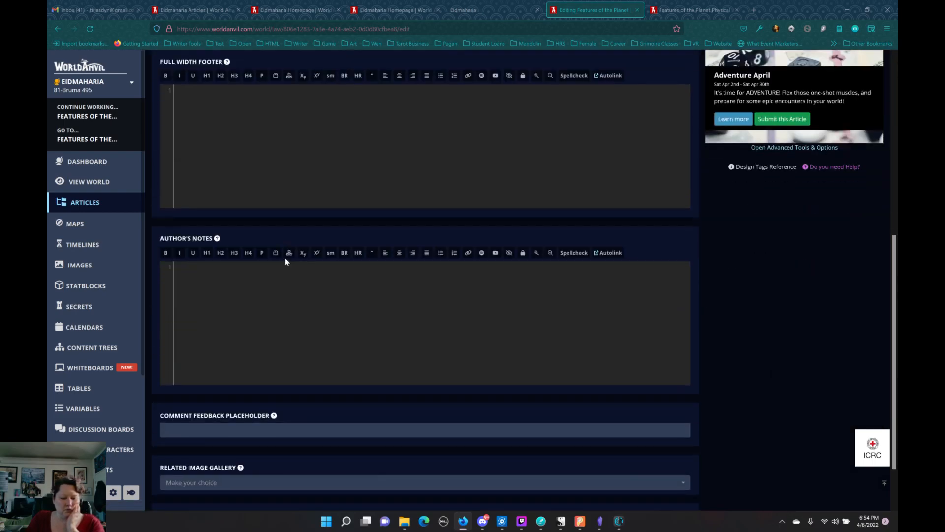
scroll(285, 259, "down", 1)
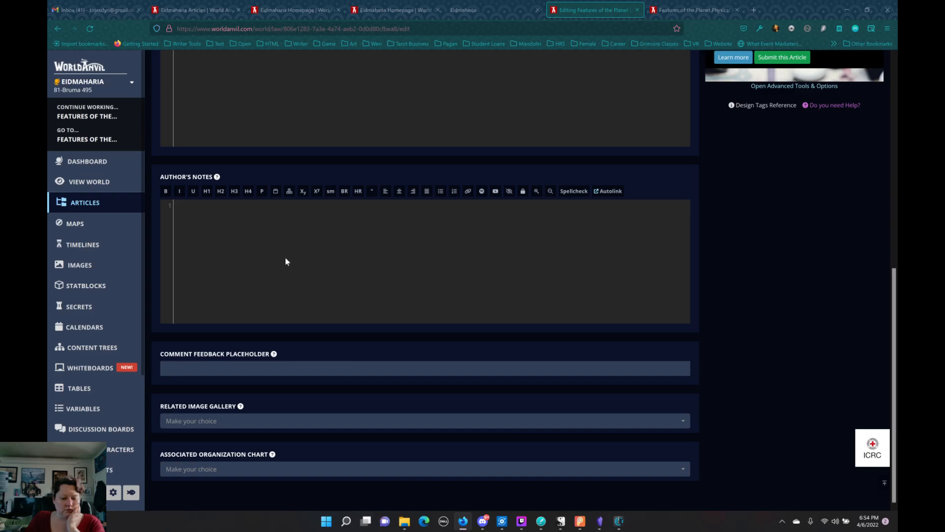
scroll(289, 253, "up", 8)
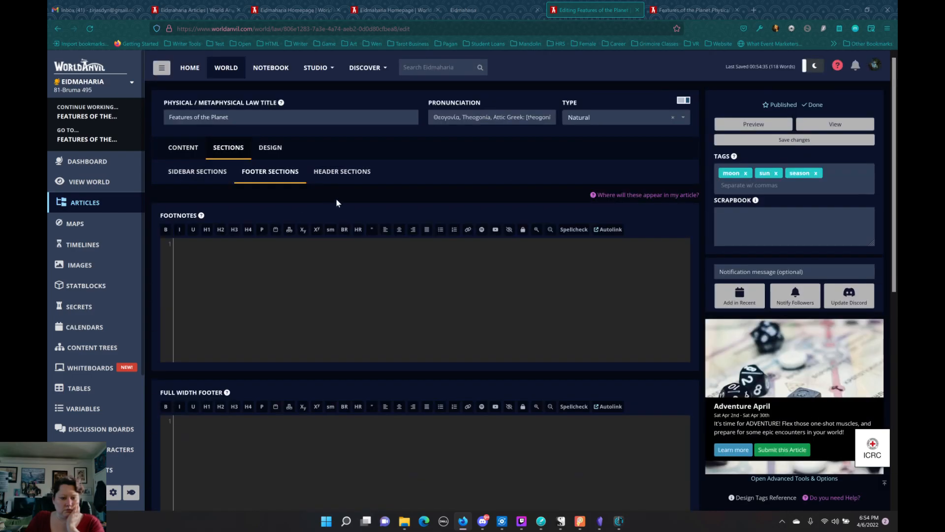
left_click(338, 179)
left_click(201, 179)
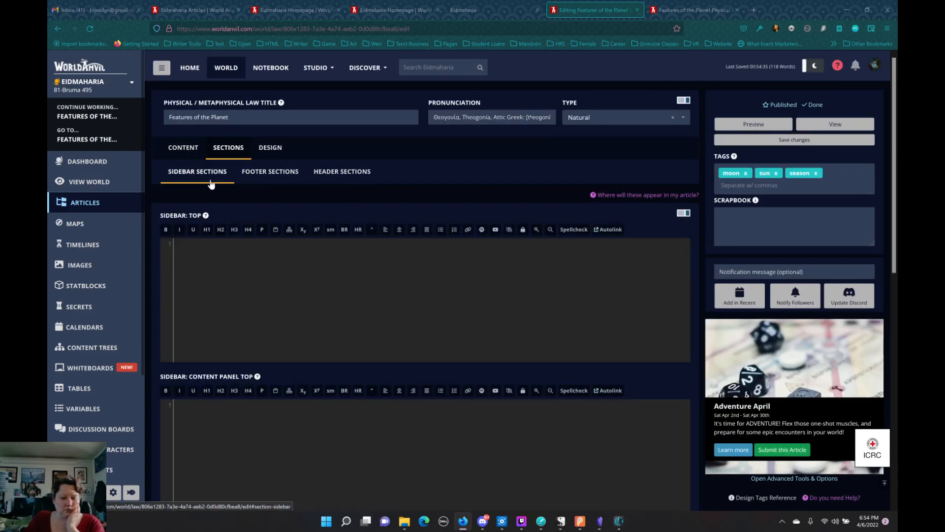
left_click(270, 148)
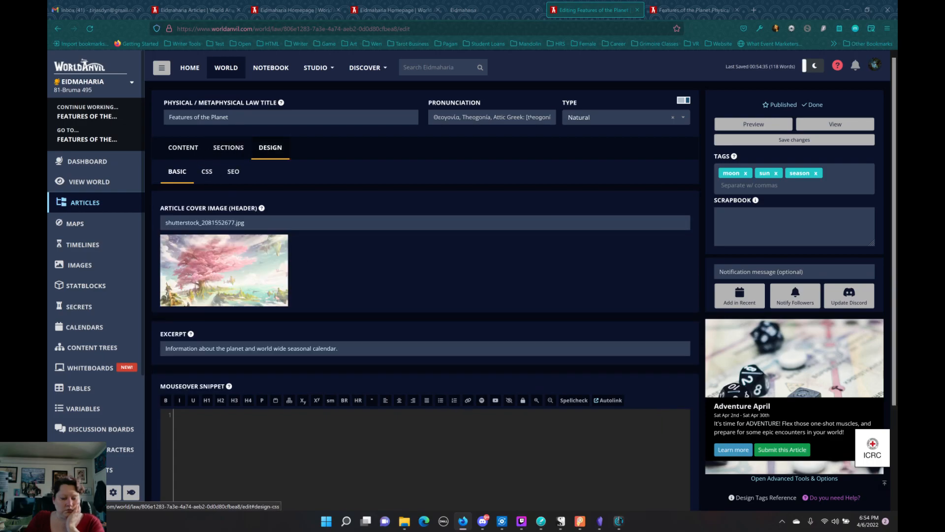
scroll(315, 263, "down", 3)
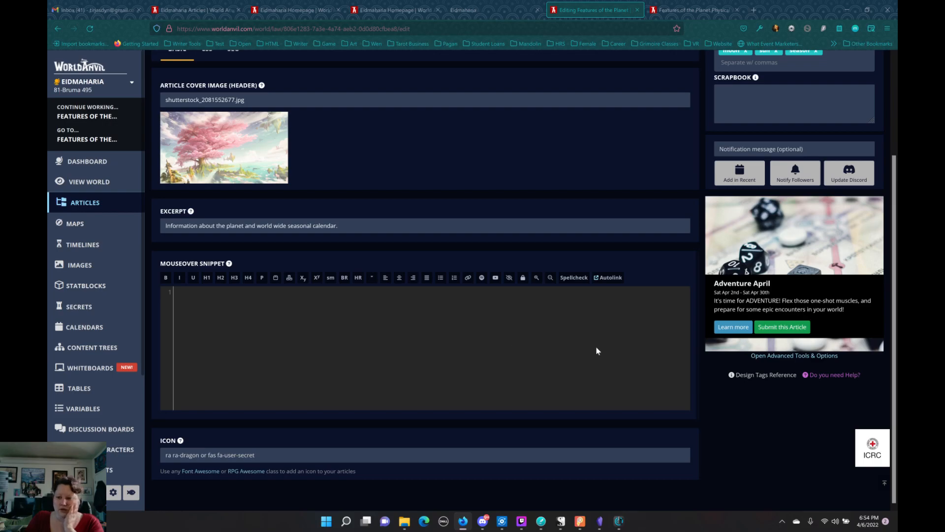
scroll(537, 320, "up", 3)
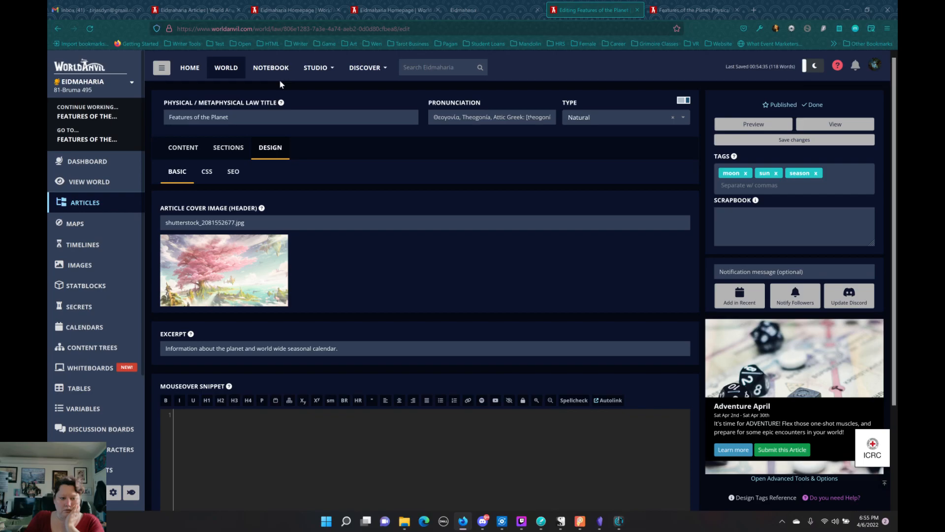
Save the article and reload its published page to check the finished text and header.
left_click(819, 143)
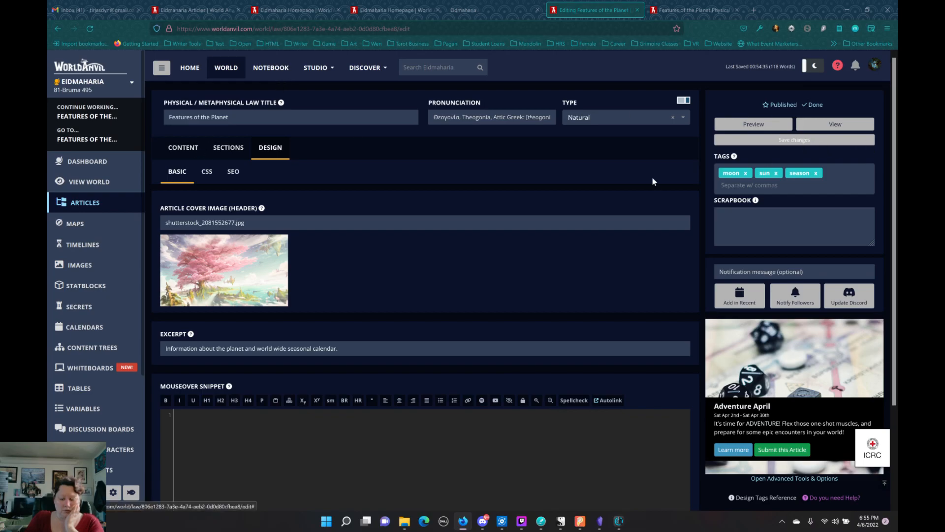
left_click(680, 11)
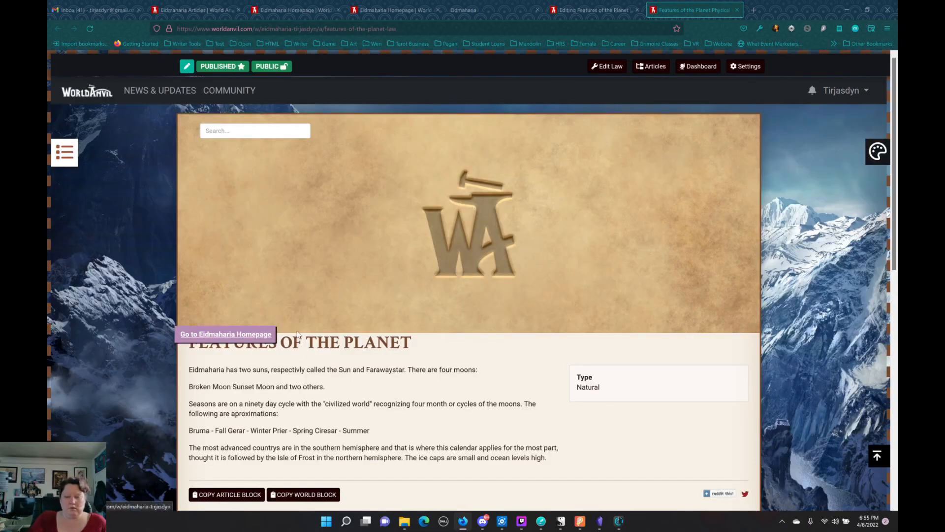
left_click(578, 8)
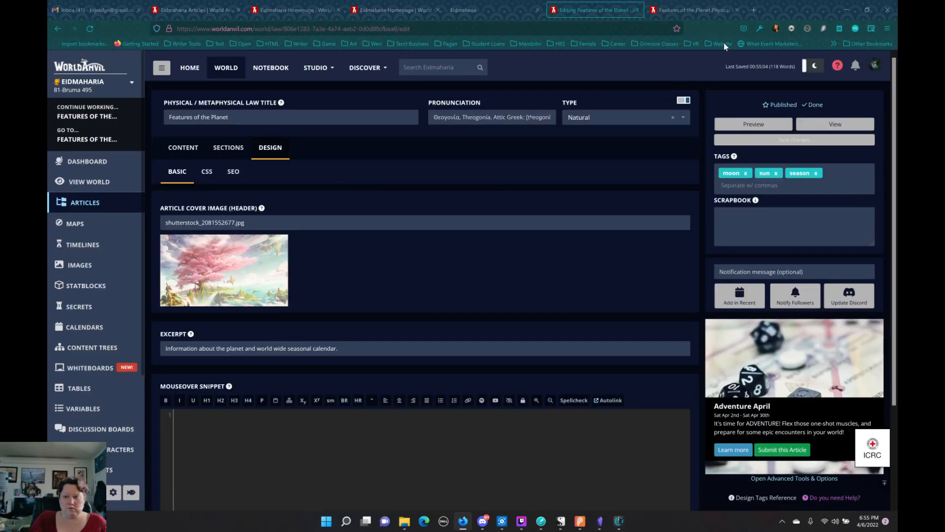
left_click(673, 9)
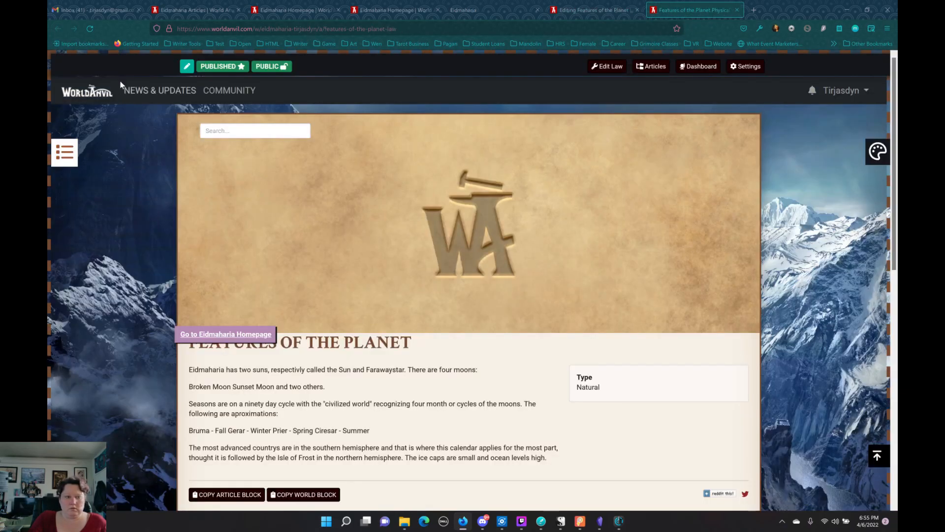
left_click(90, 29)
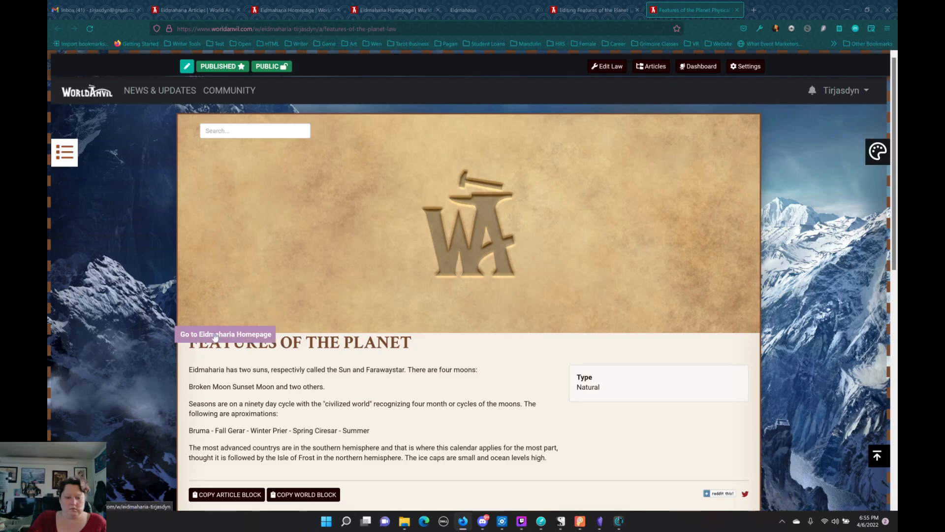
Go to the Eidmaharia homepage, look over its content down to the timelines, and open the World Atlas category in the codex.
left_click(226, 333)
scroll(376, 346, "down", 5)
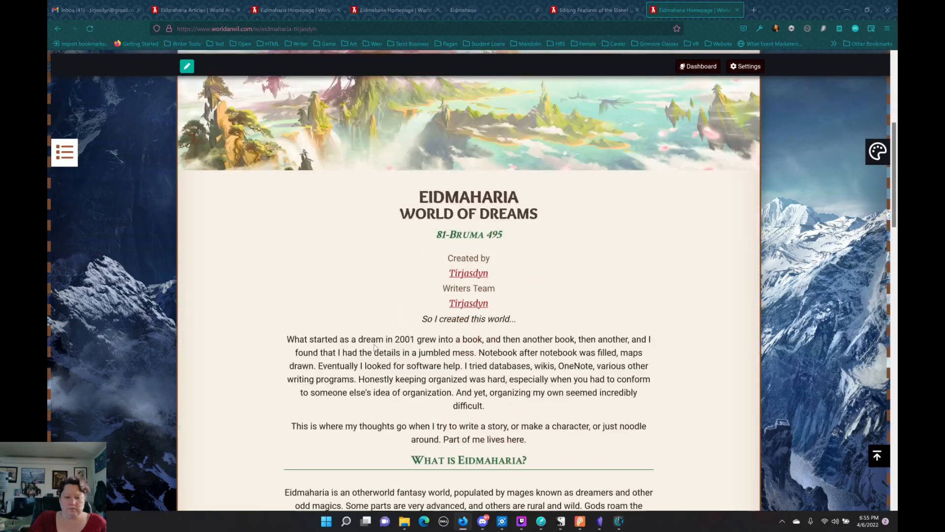
scroll(373, 348, "down", 8)
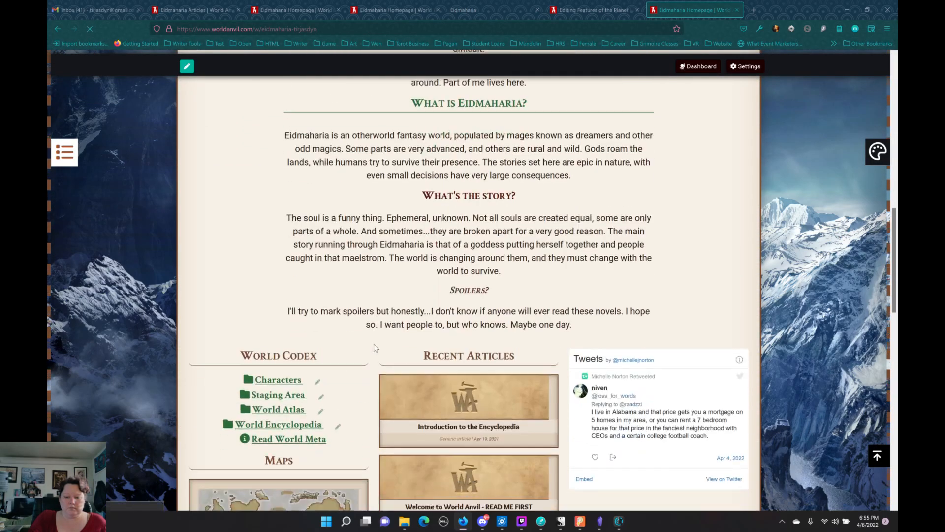
scroll(374, 347, "down", 4)
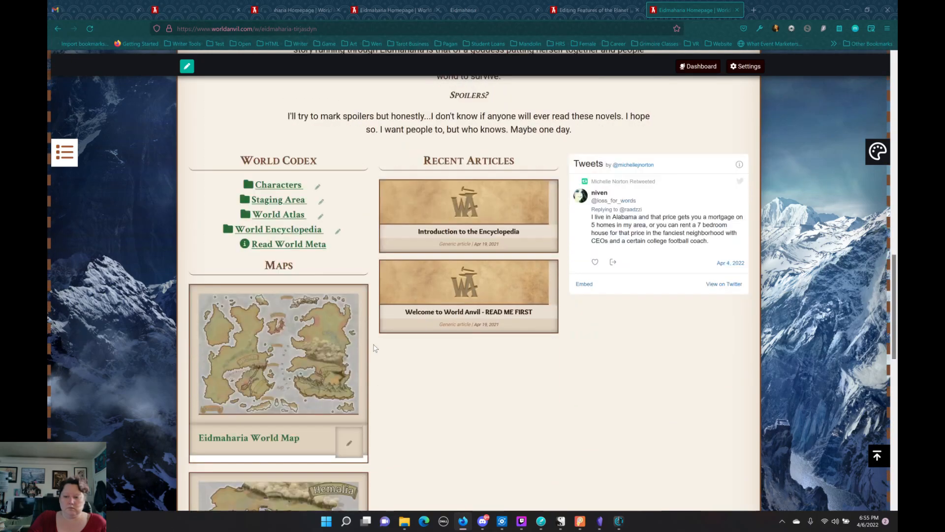
scroll(374, 348, "down", 8)
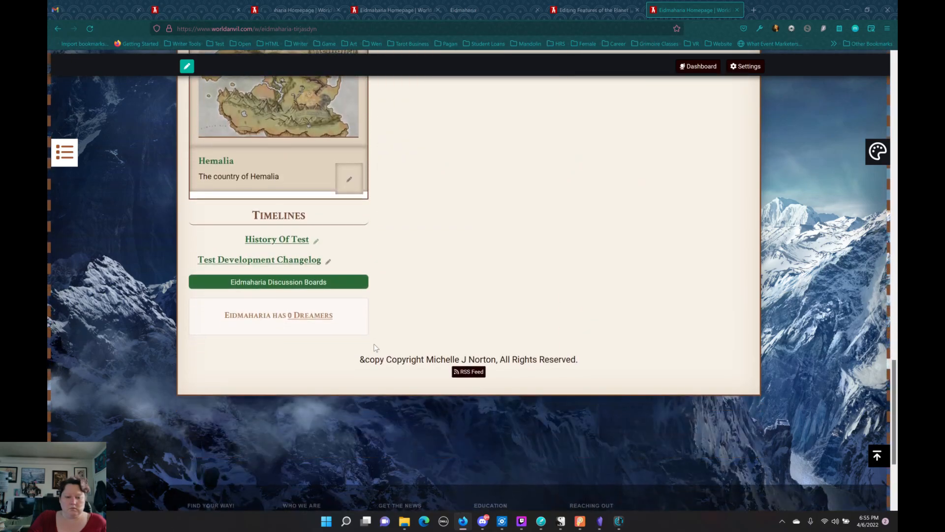
scroll(376, 347, "up", 12)
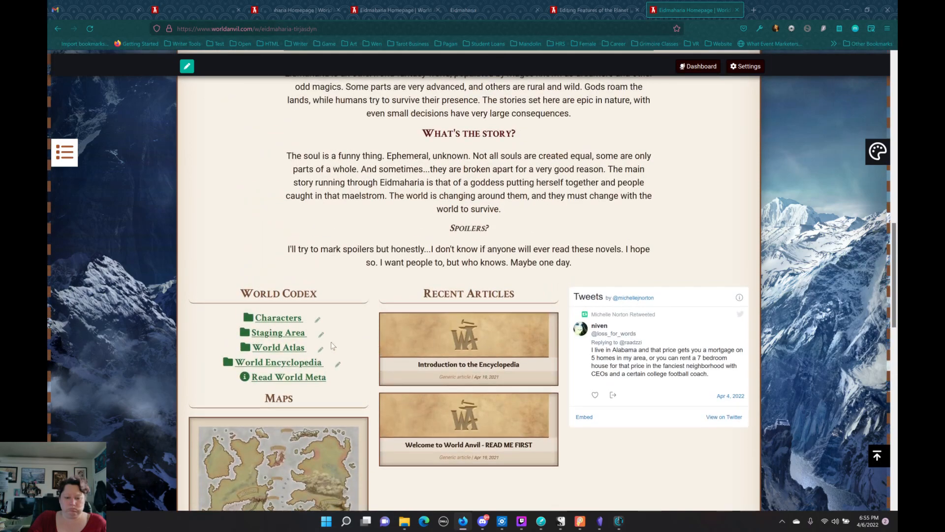
left_click(279, 349)
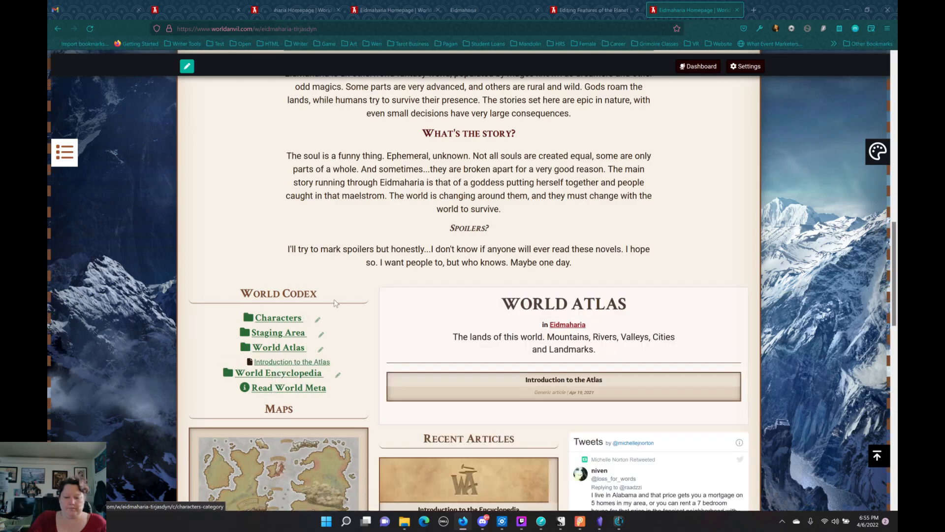
Look over the homepage's maps and Recent Articles sections, then return to its introduction.
scroll(340, 305, "down", 2)
scroll(350, 316, "down", 4)
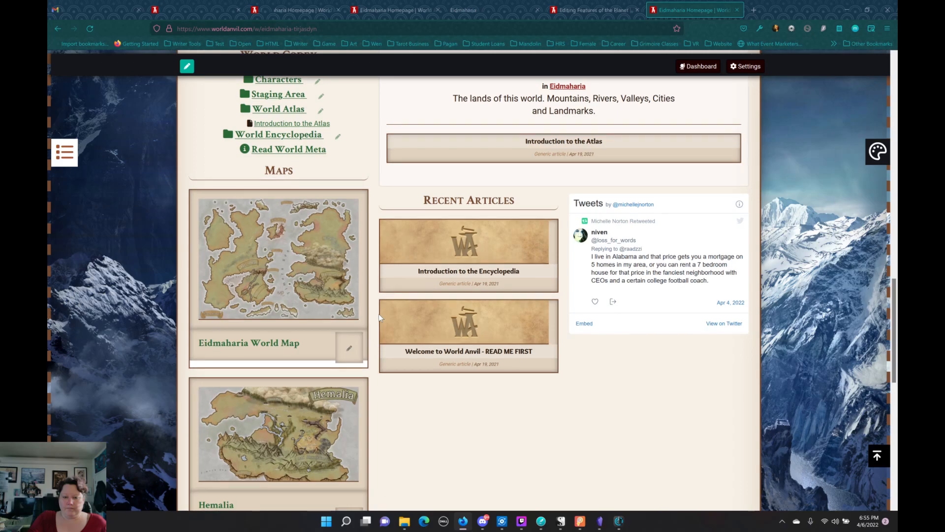
scroll(379, 316, "up", 10)
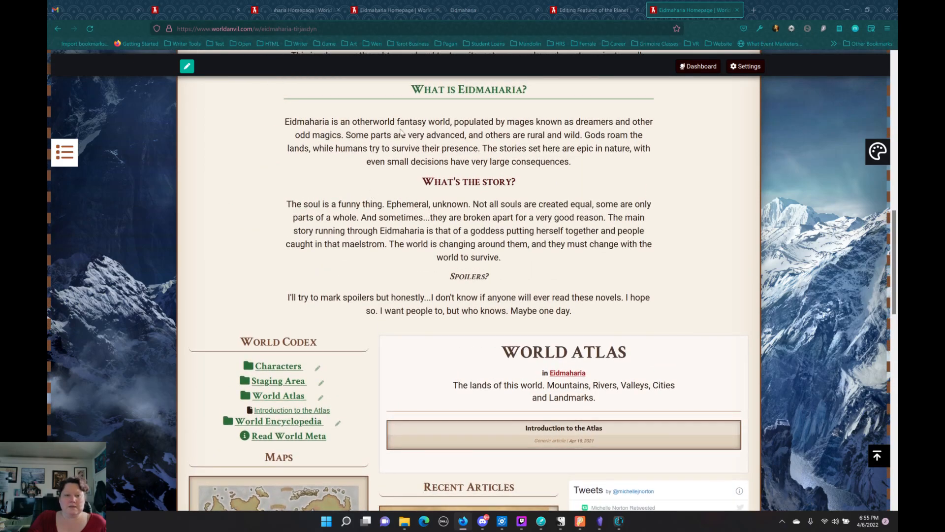
Go to the world's article list and open "Features of the Planet" for editing.
left_click(299, 12)
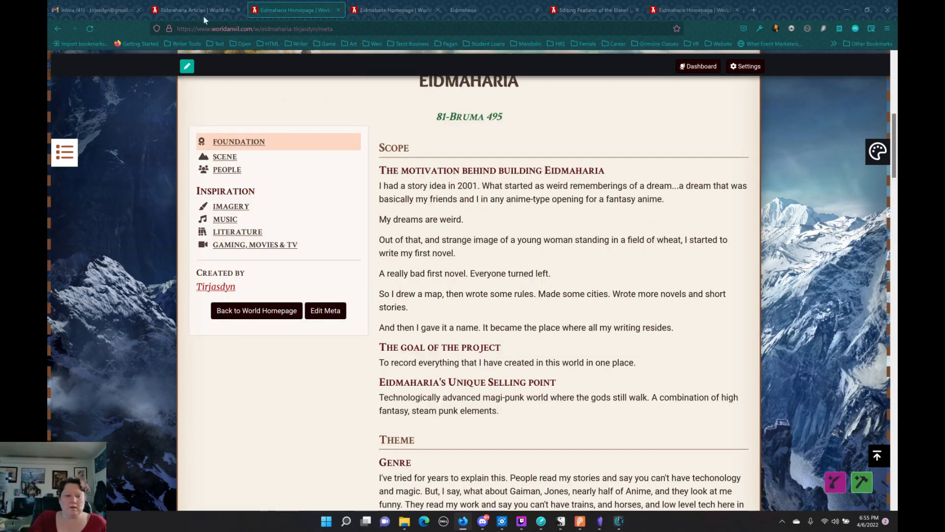
left_click(184, 15)
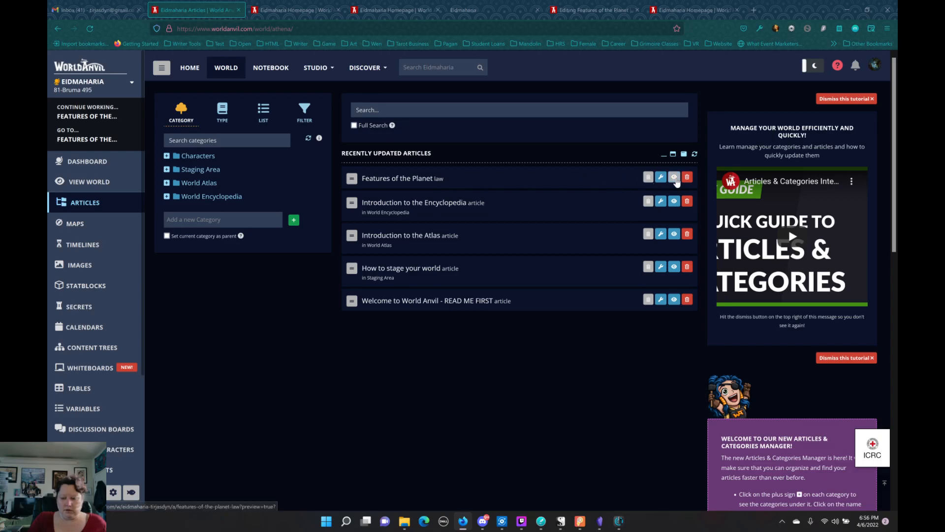
left_click(649, 178)
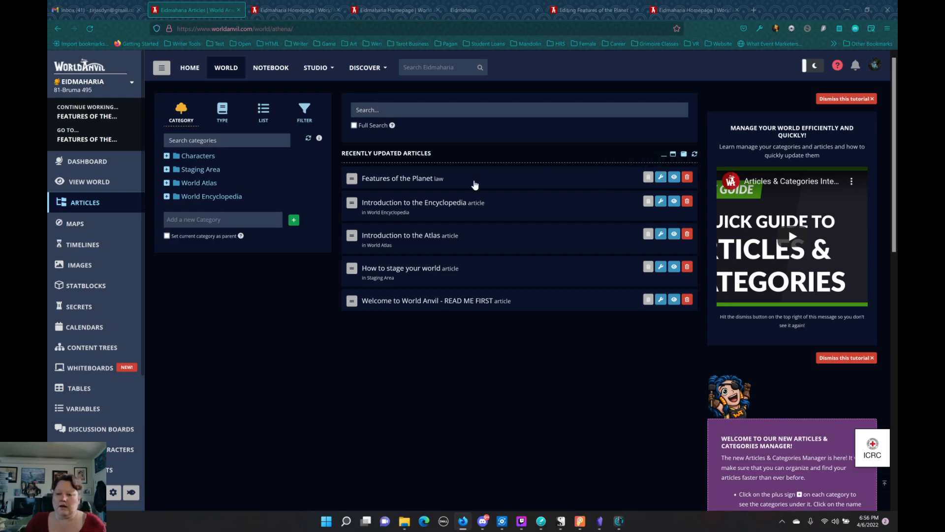
left_click(661, 176)
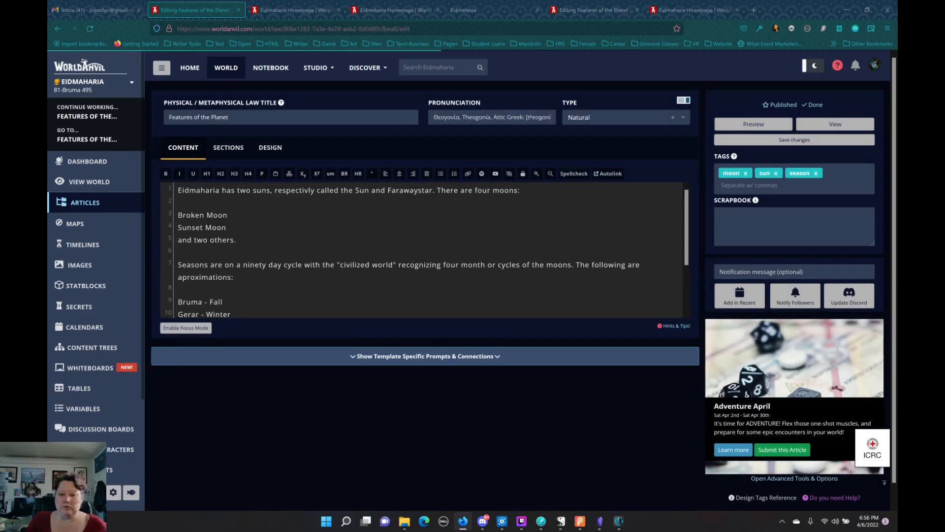
Show the article's template-specific prompts, look through them, and add the article to the recent articles.
left_click(447, 365)
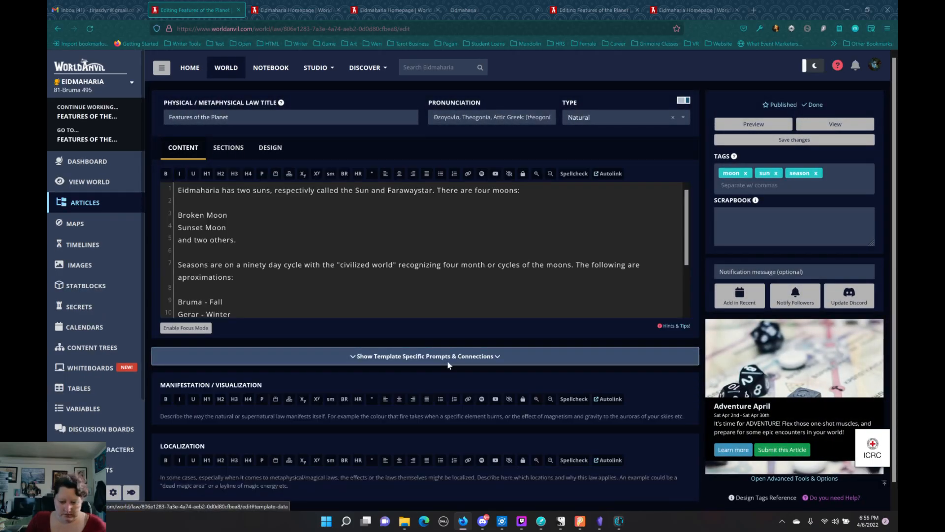
scroll(447, 361, "down", 2)
scroll(448, 356, "down", 4)
scroll(455, 352, "up", 5)
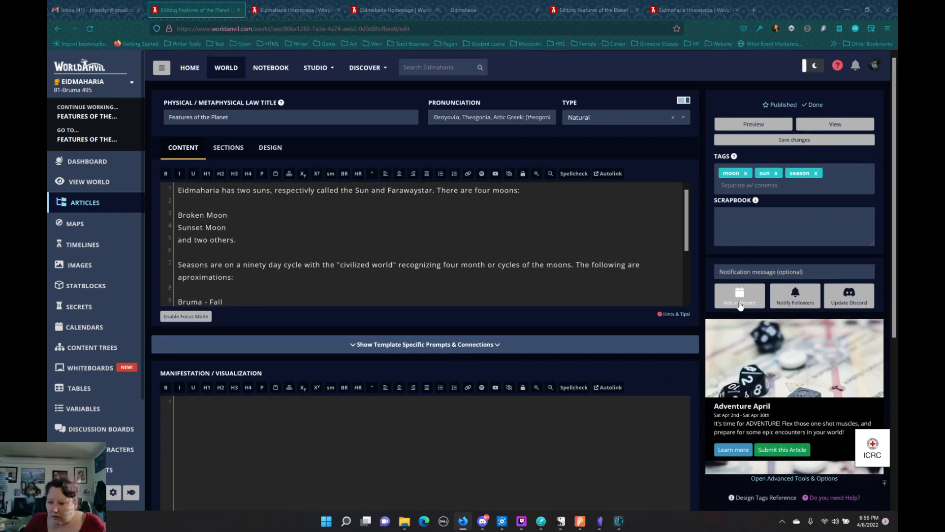
left_click(759, 292)
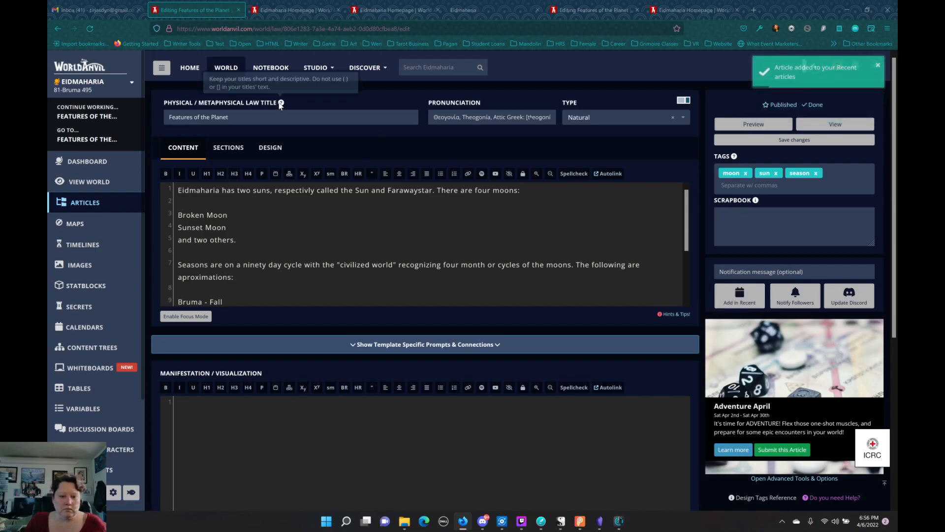
Check the Recent Articles section on the Eidmaharia homepage and preview the "Features of the Planet" entry.
left_click(233, 74)
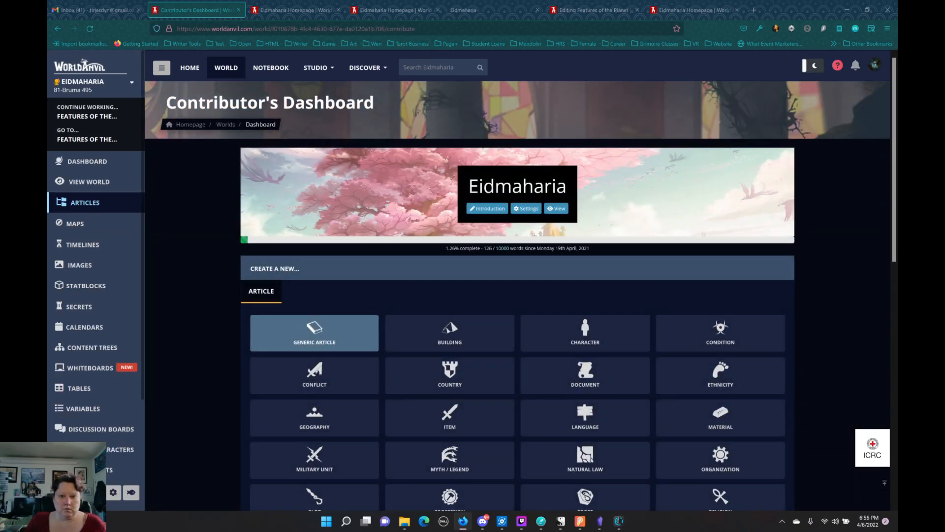
left_click(278, 11)
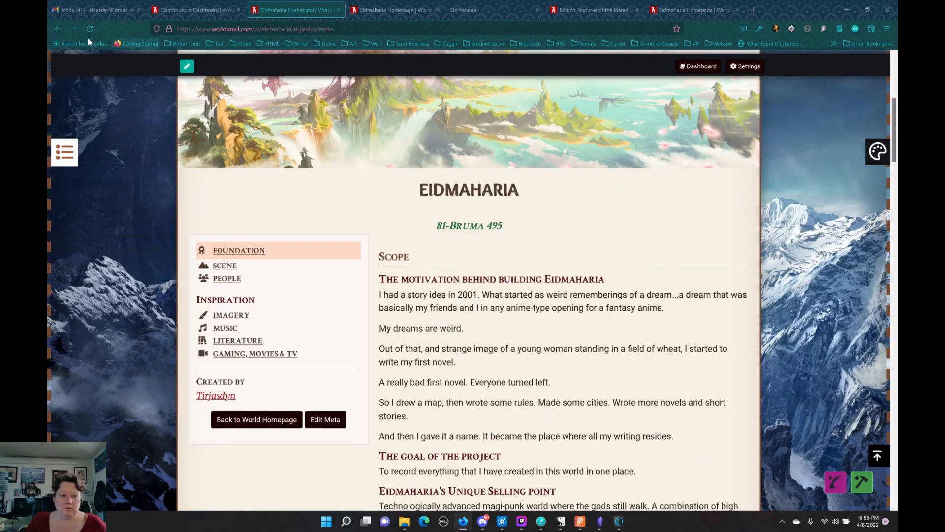
left_click(90, 29)
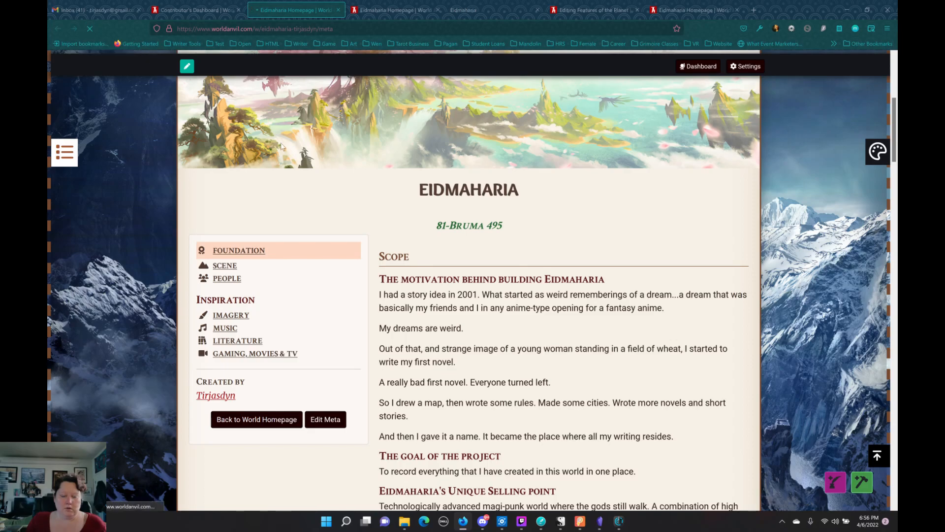
left_click(197, 11)
left_click(352, 11)
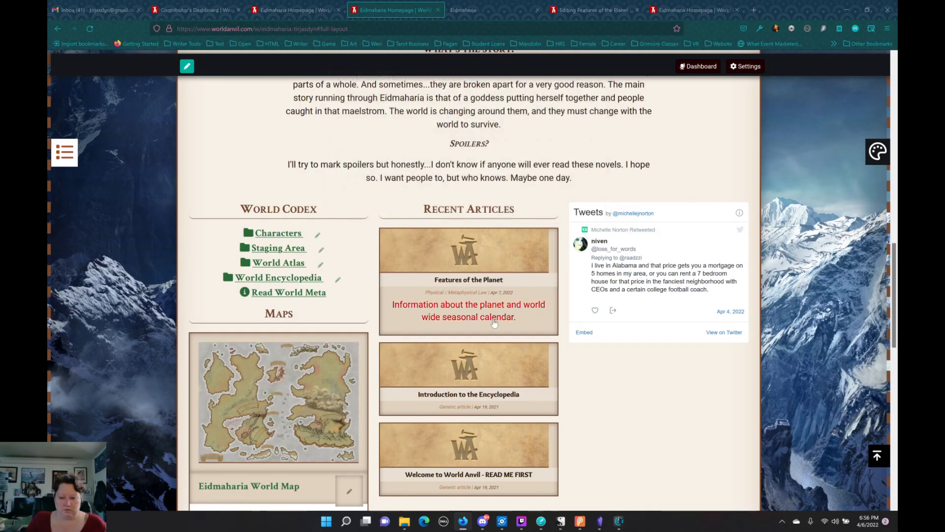
mouse_move(493, 320)
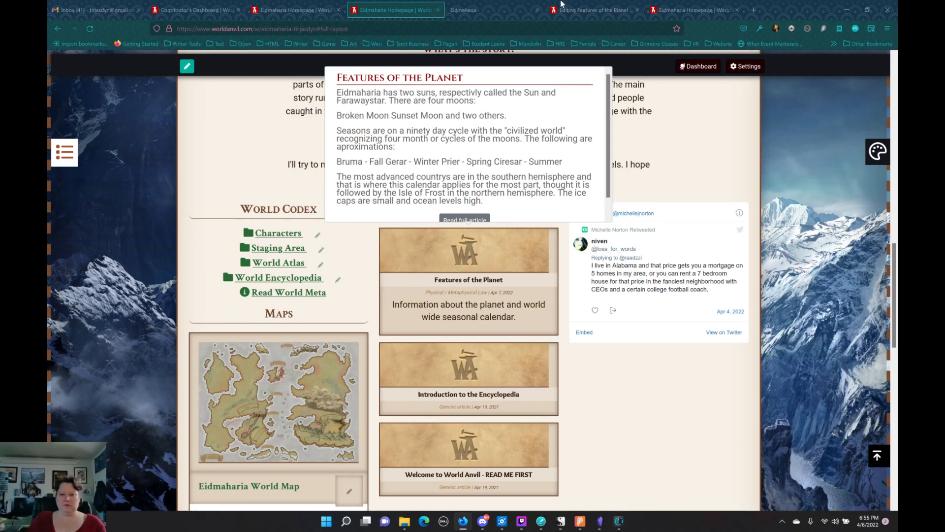
Return to the published "Features of the Planet" page and look over its layout from title to comments.
left_click(588, 10)
left_click(686, 10)
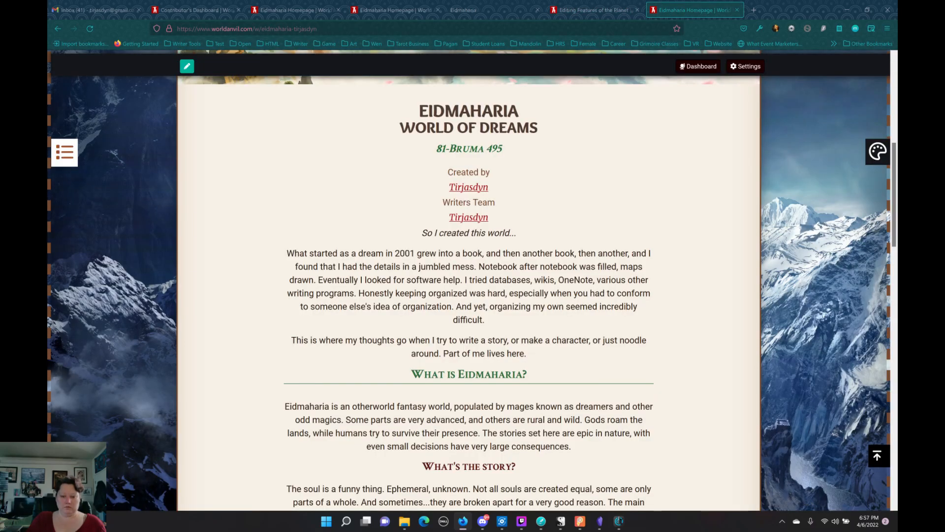
scroll(57, 66, "up", 7)
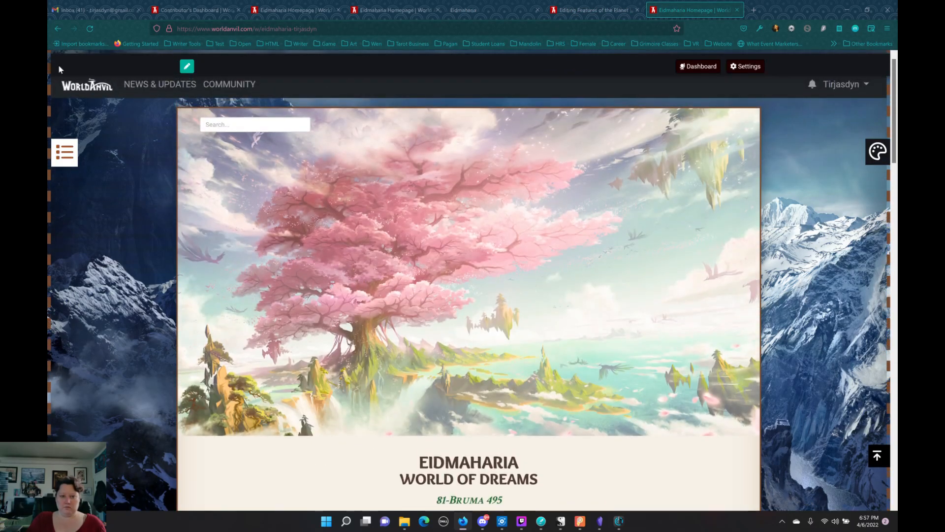
left_click(56, 30)
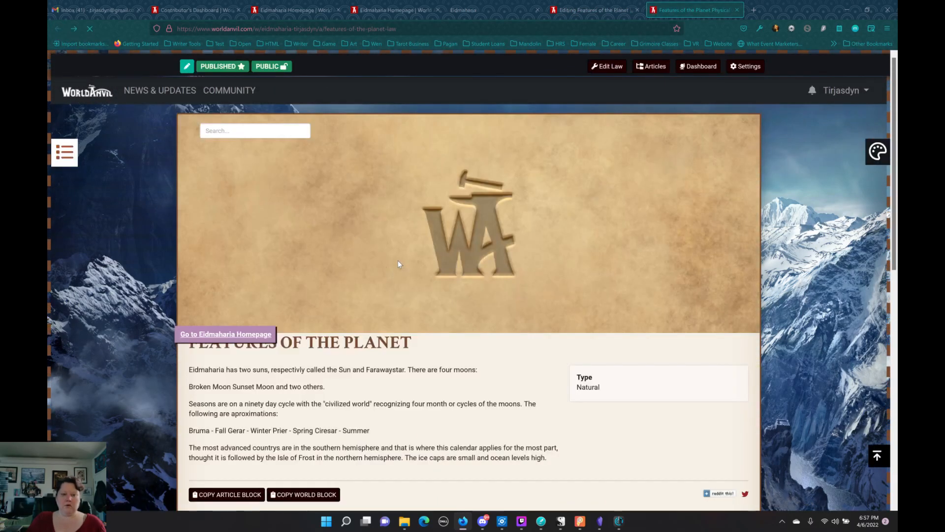
scroll(400, 256, "down", 4)
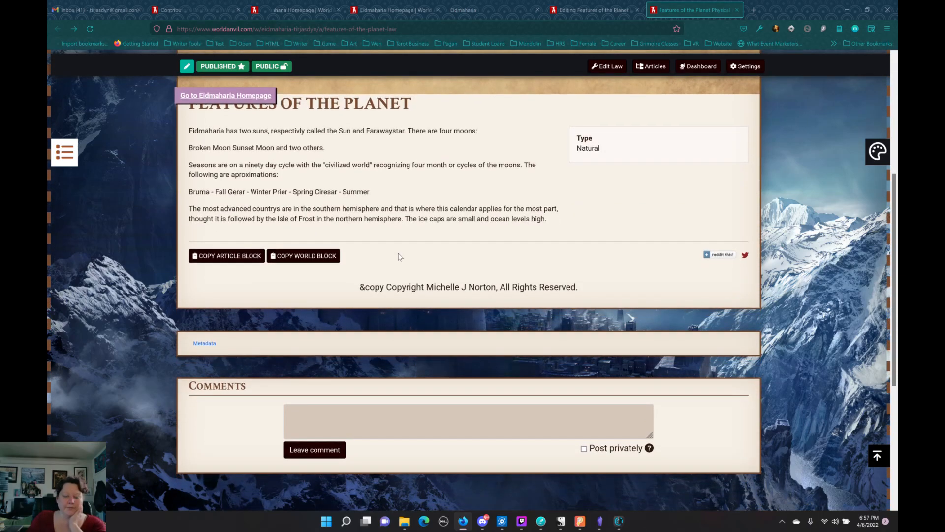
Inspect the "Go to Eidmaharia Homepage" link's code and find the class name of the article content container.
right_click(234, 97)
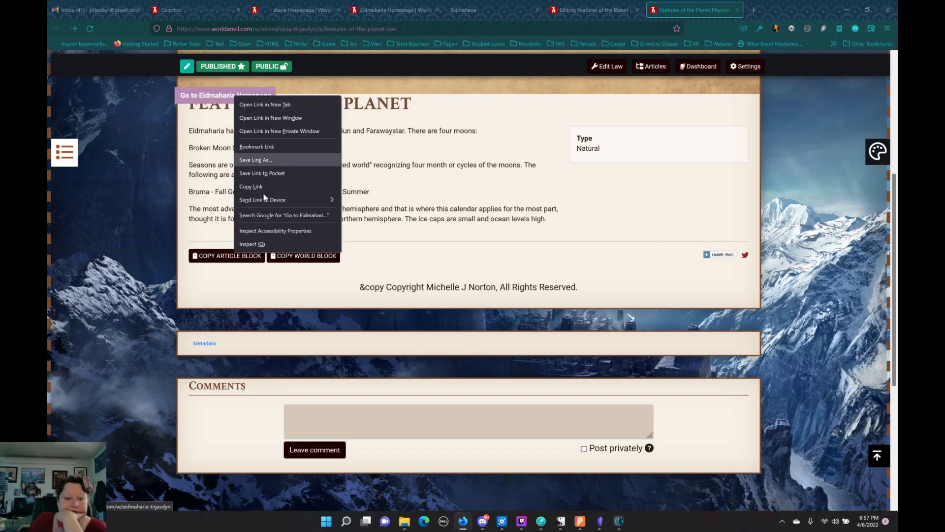
left_click(265, 245)
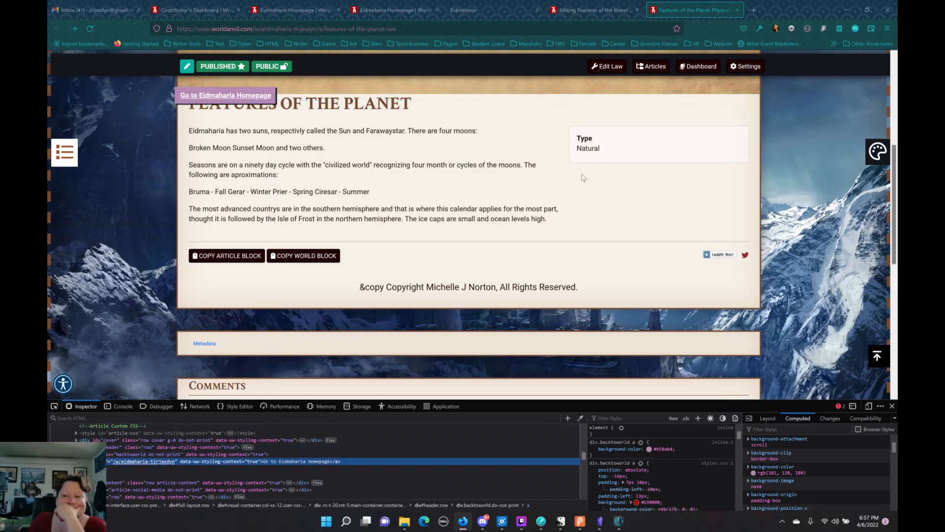
scroll(165, 463, "down", 3)
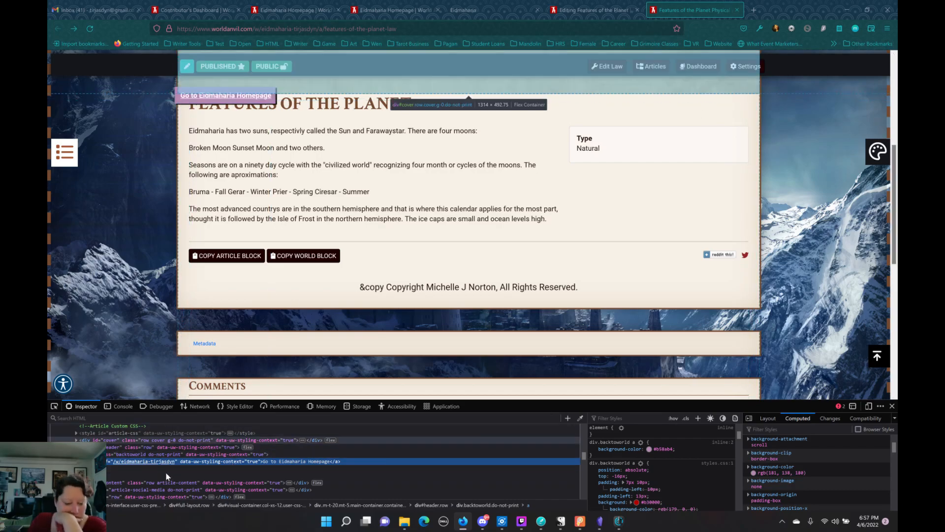
scroll(167, 462, "up", 4)
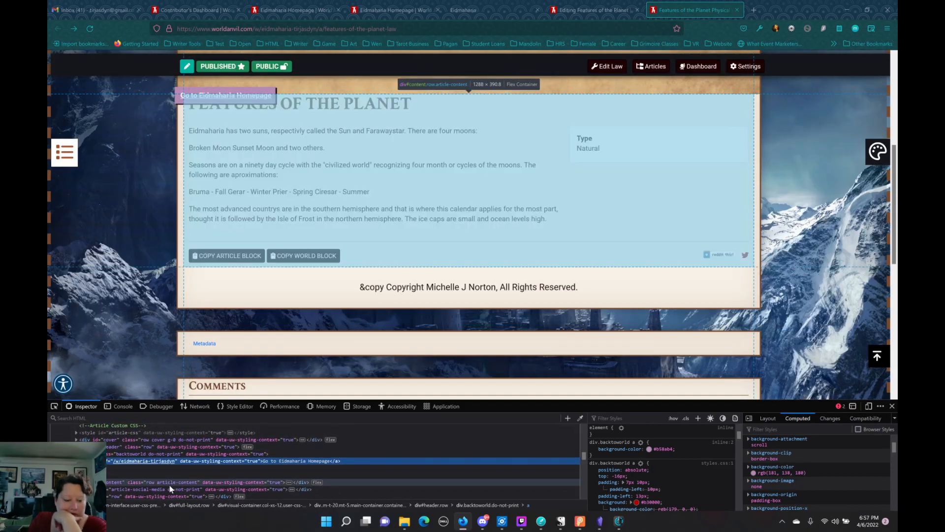
left_click(169, 484)
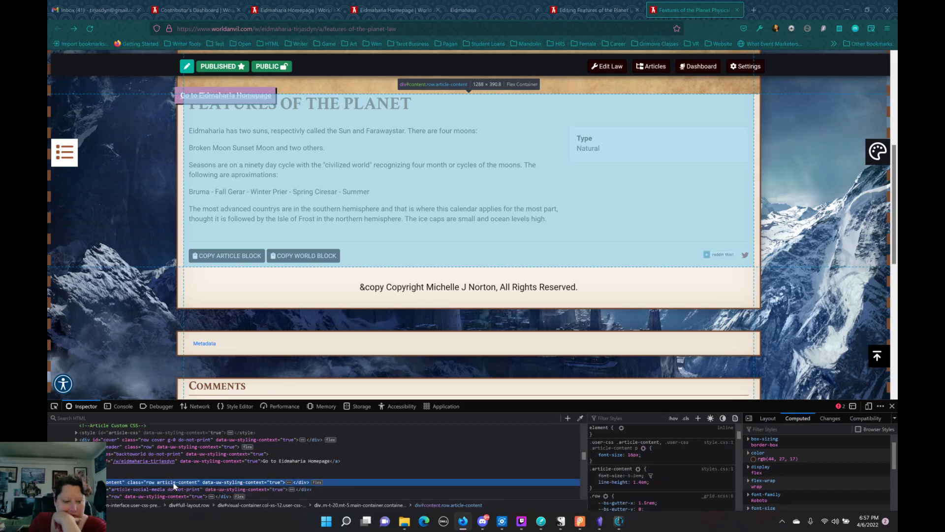
double_click(197, 483)
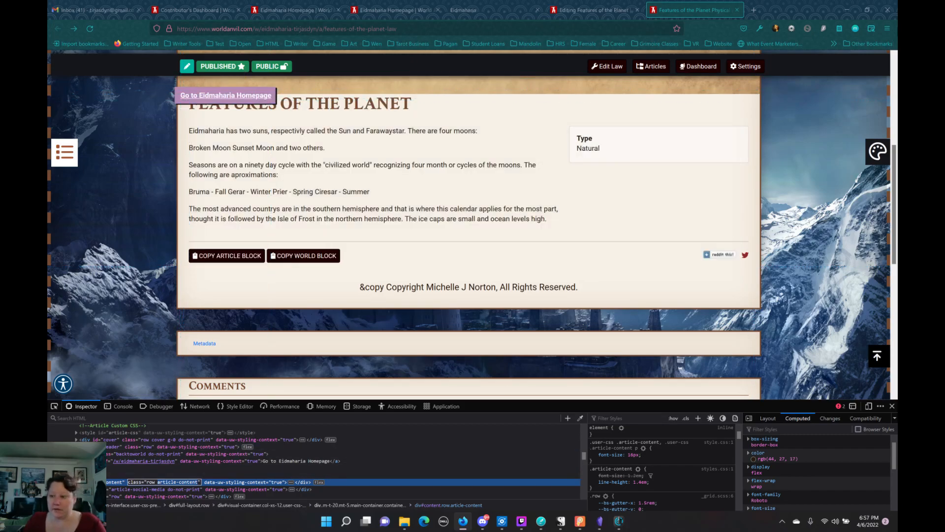
Add a div.article-content rule with 20px padding below the existing rule in the world's custom CSS.
left_click(880, 154)
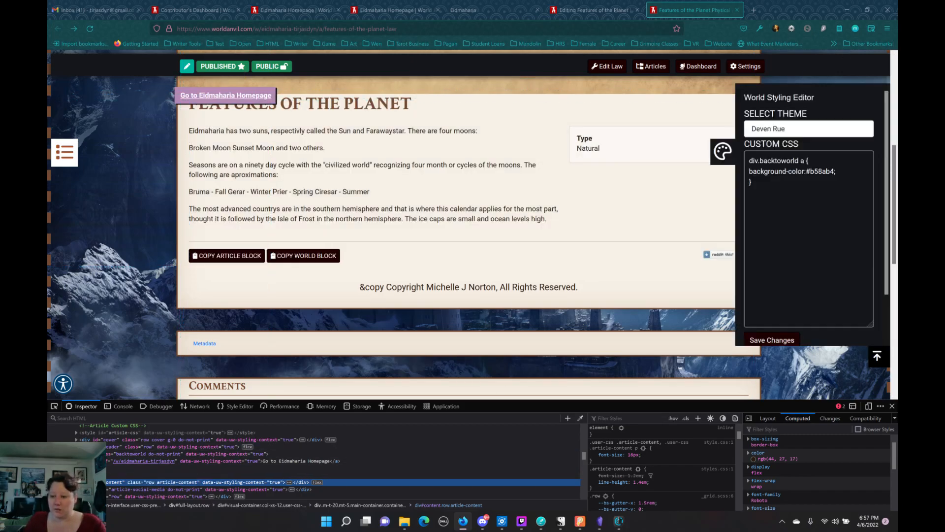
left_click(752, 182)
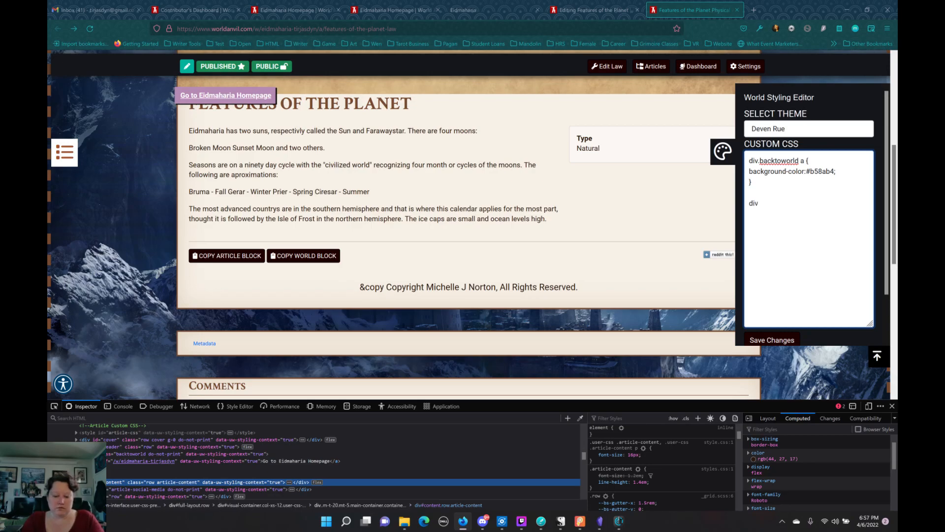
type("div.")
type("article-content")
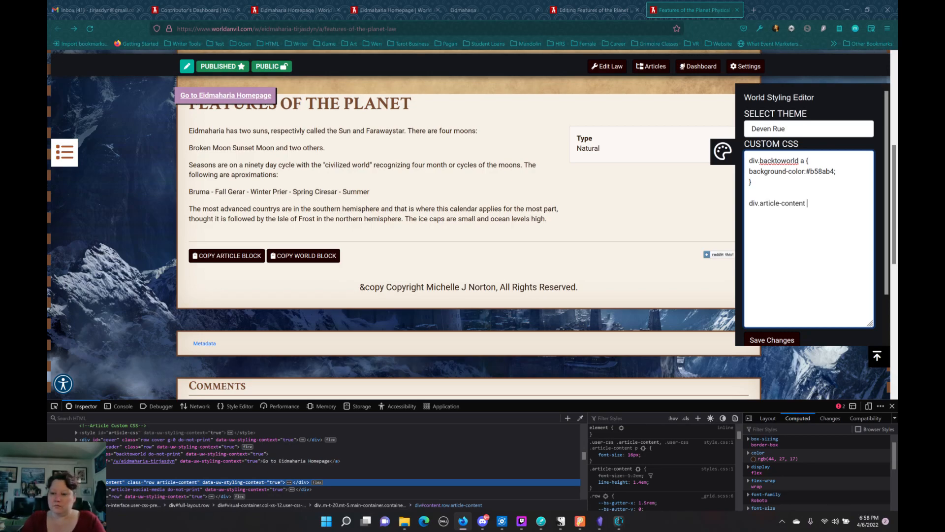
type("adding:")
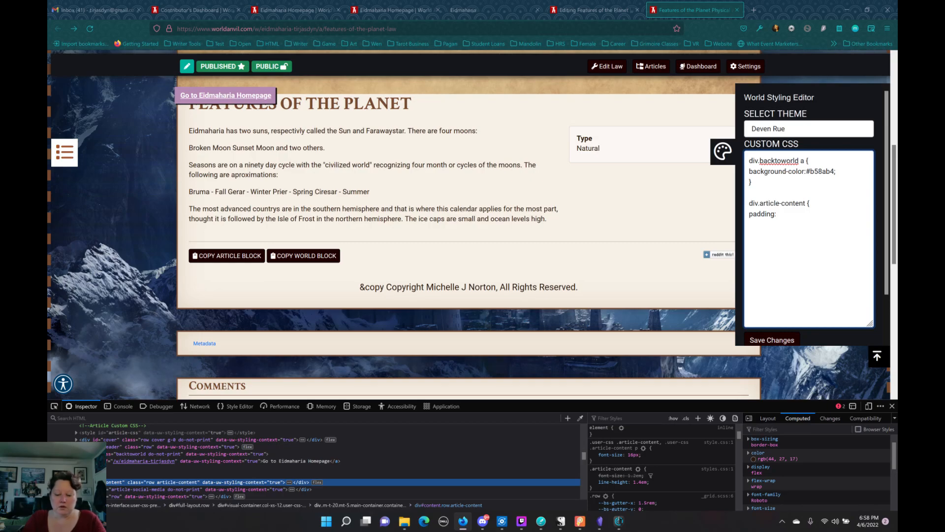
type(" 20px")
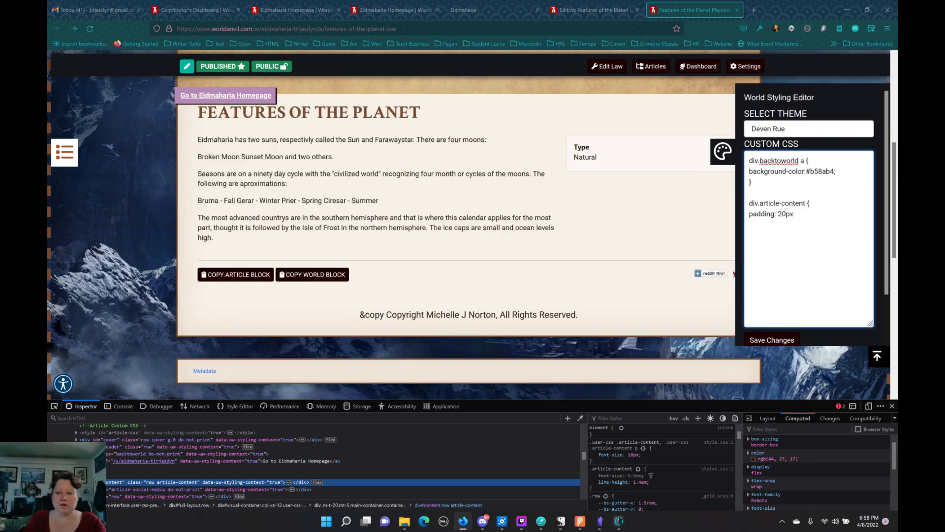
Try a padding of 25px in the div.article-content rule.
key("BackSpace")
key("BackSpace")
type("5p")
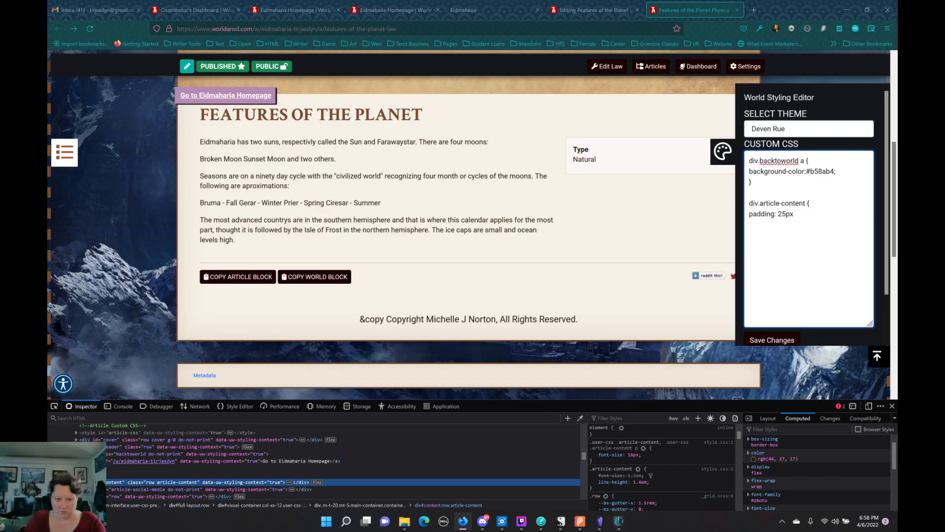
Set the div.article-content padding to 30px, close the rule with a brace, and save the styling changes.
key("BackSpace")
key("BackSpace")
key("BackSpace")
key("BackSpace")
key("BackSpace")
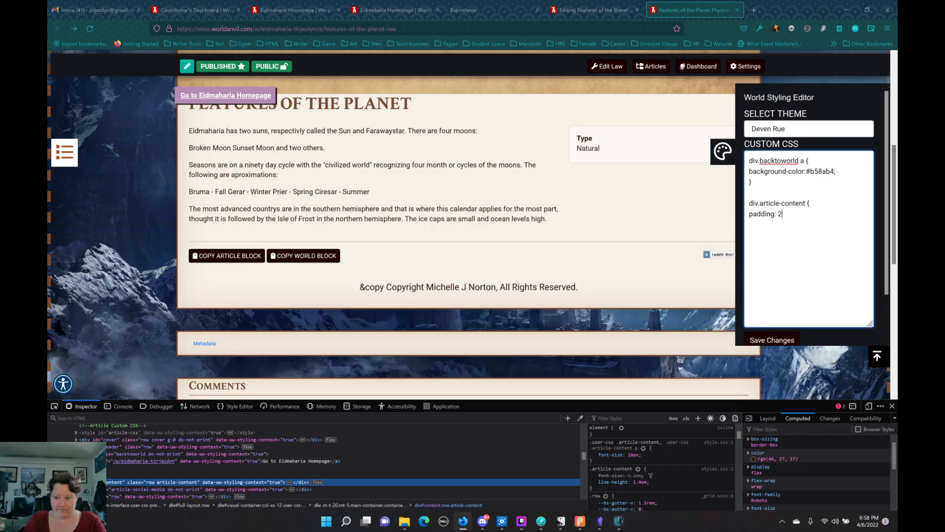
type("3")
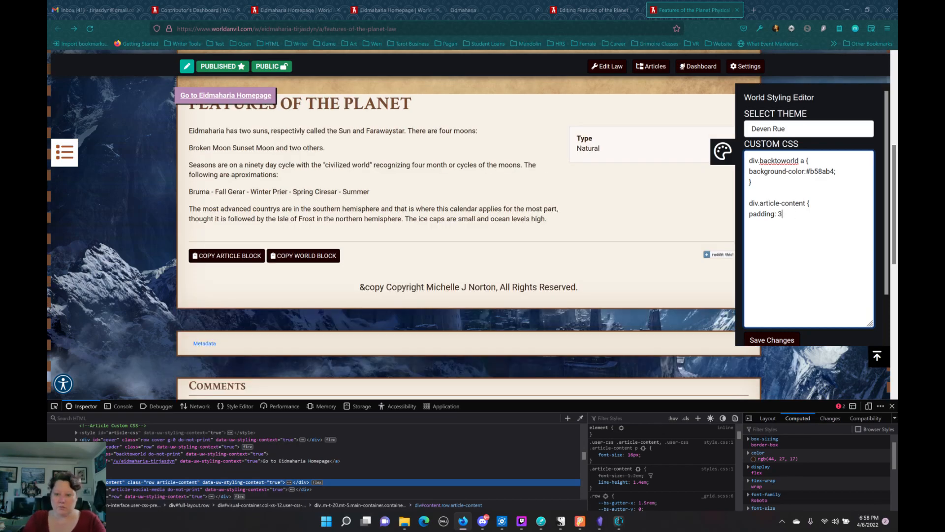
type("0px ")
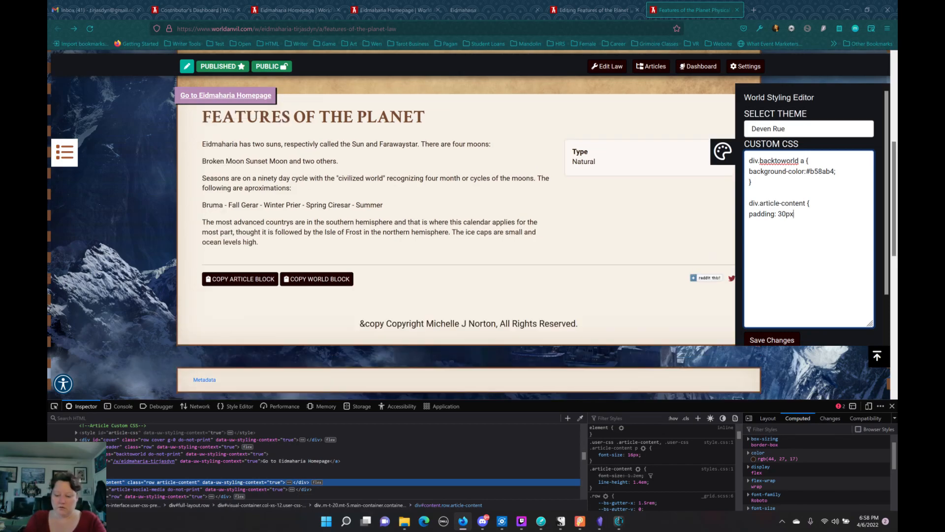
type("}")
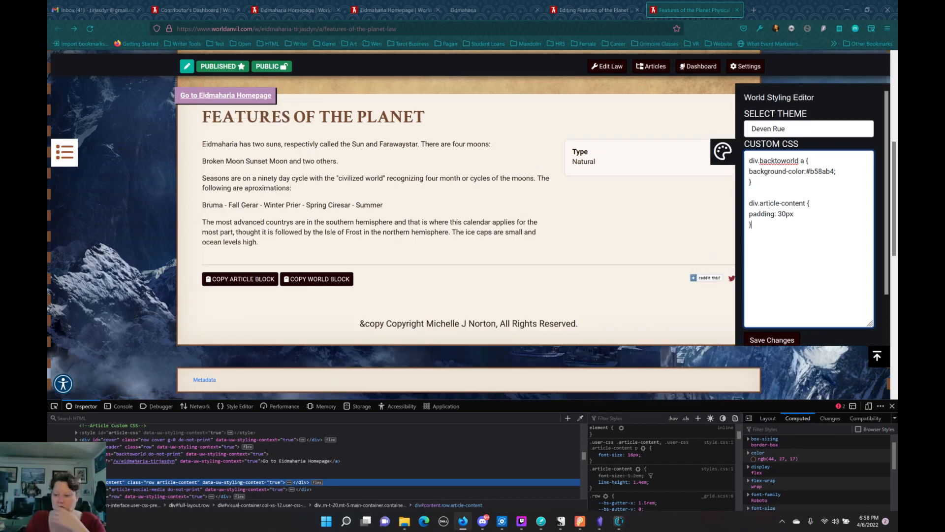
left_click(767, 344)
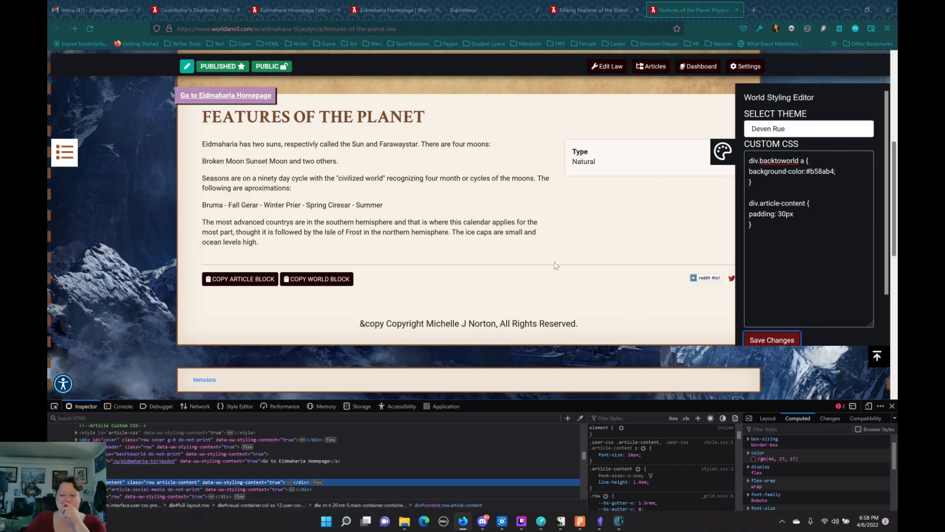
Close the browser's developer tools and review the restyled article page from its header image downward.
left_click(893, 406)
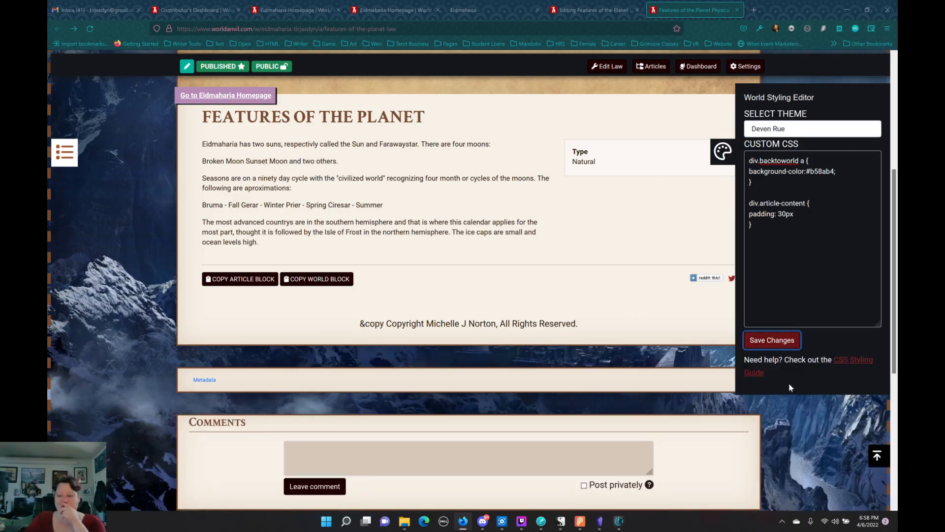
scroll(413, 247, "up", 5)
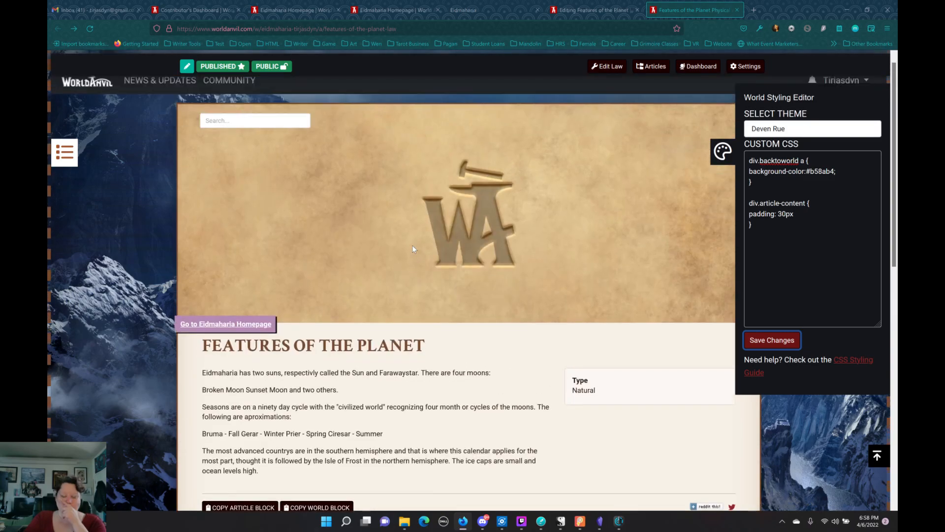
left_click(302, 182)
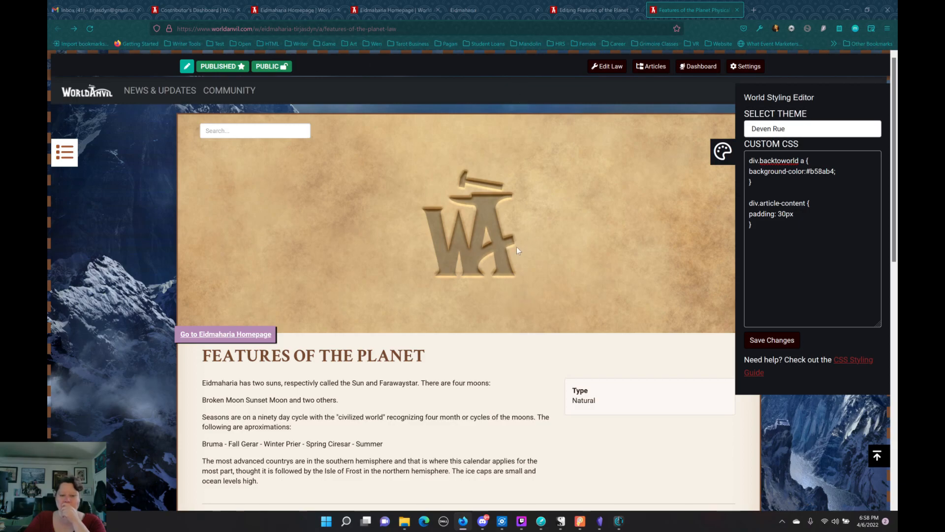
scroll(516, 247, "down", 3)
Go to the "Features of the Planet" editor, check the article's preview and its viewed page, and return to editing.
left_click(593, 13)
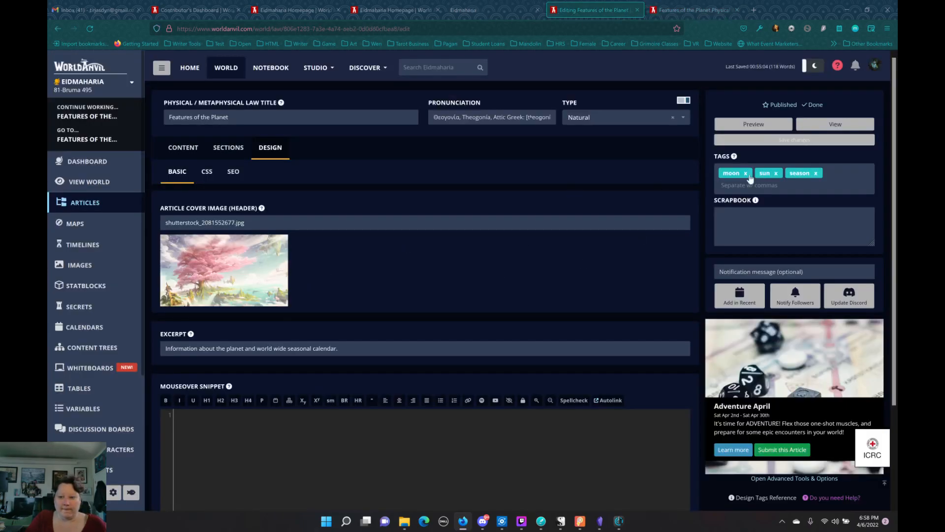
left_click(763, 129)
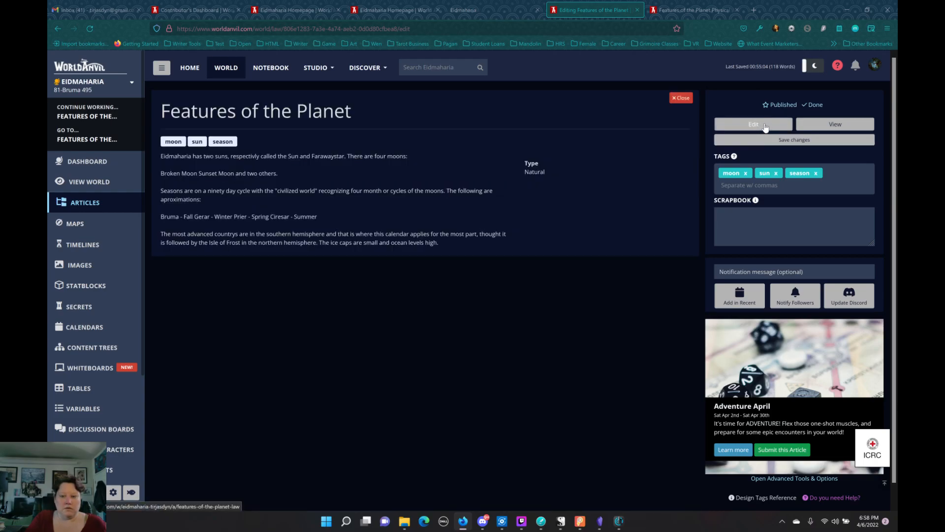
left_click(819, 129)
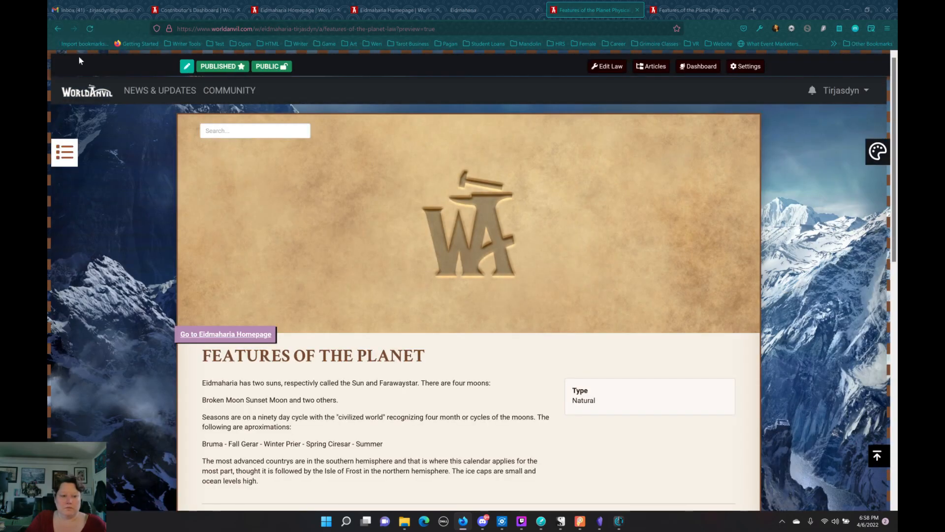
left_click(63, 31)
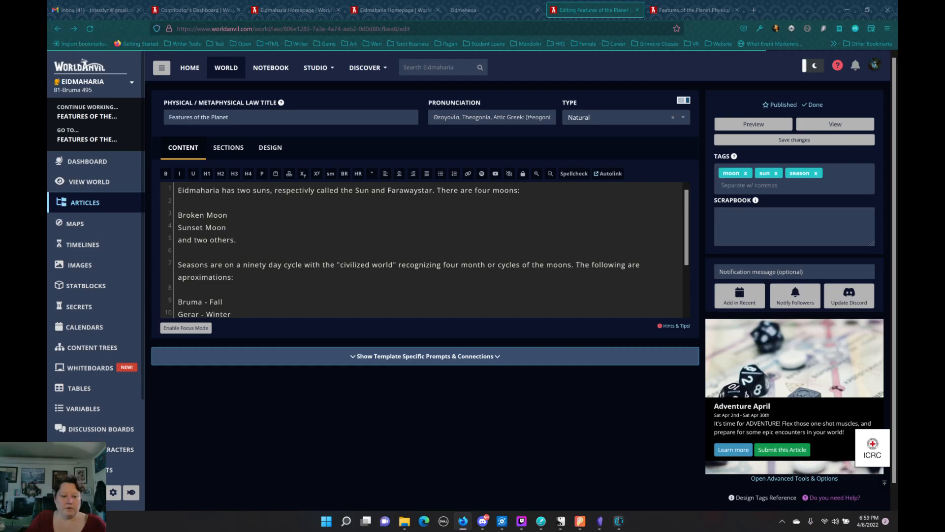
Wrap the four season lines from "Bruma - Fall" to "Ciresar - Summer" in unordered-list tags in the article content.
scroll(423, 251, "down", 1)
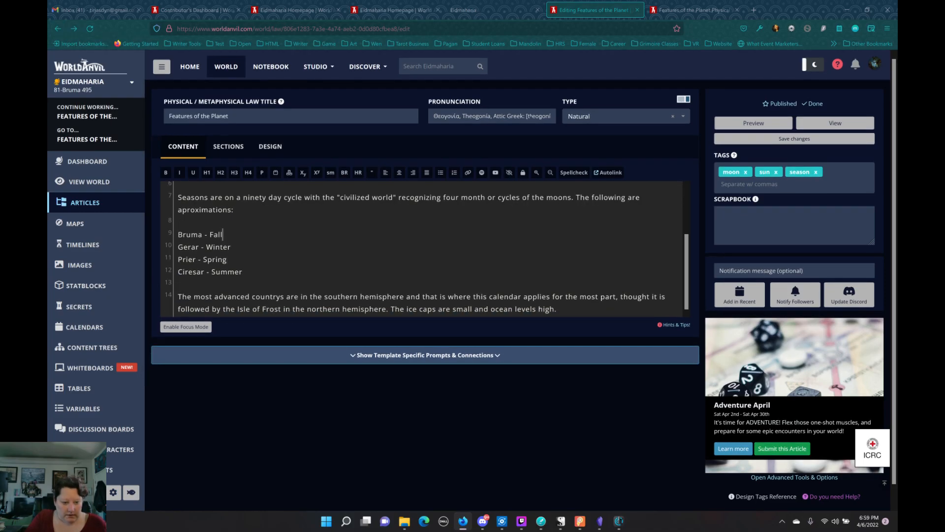
left_click_drag(222, 234, 173, 237)
left_click(227, 259)
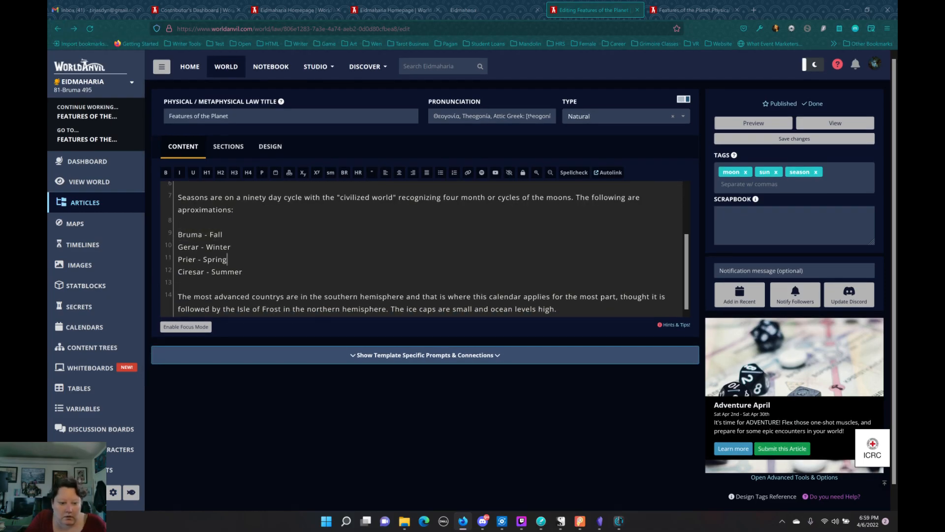
left_click_drag(243, 272, 175, 234)
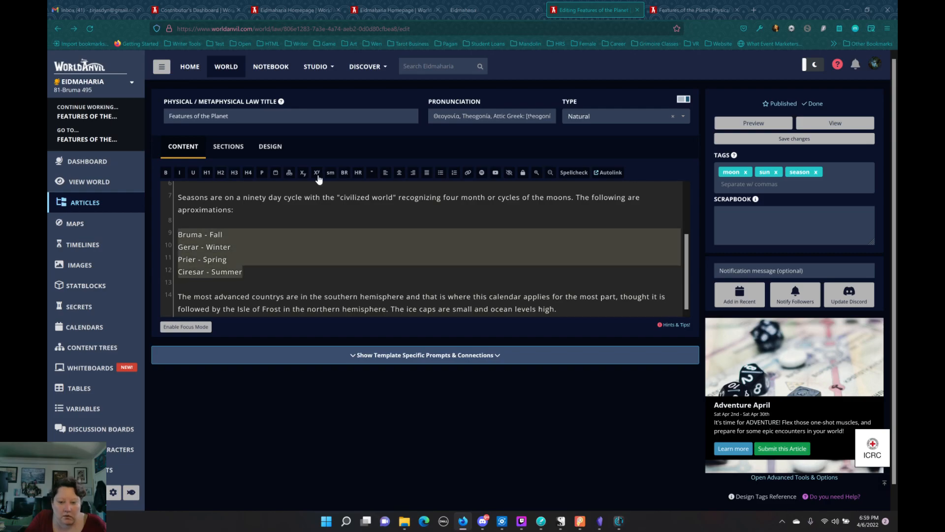
left_click(441, 173)
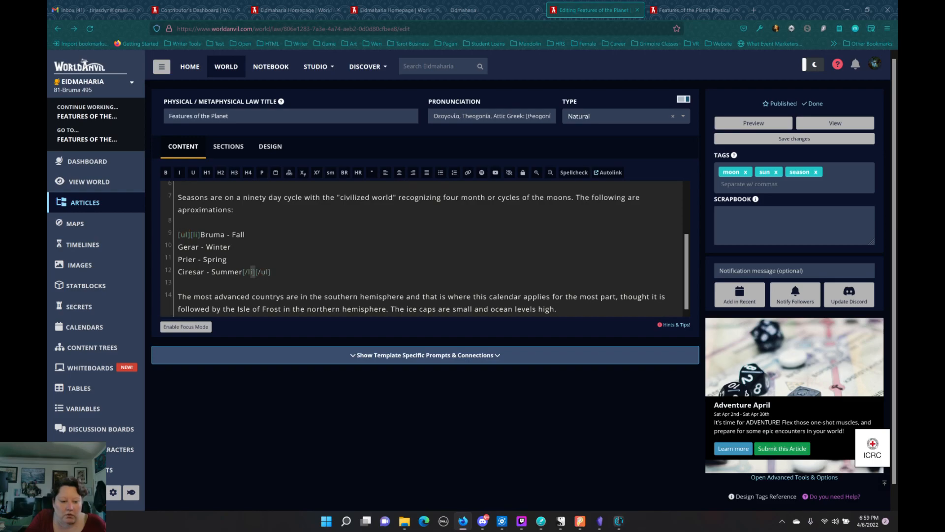
Add a closing [/li] tag to the end of the Bruma, Gerar and Prier lines.
left_click(249, 272)
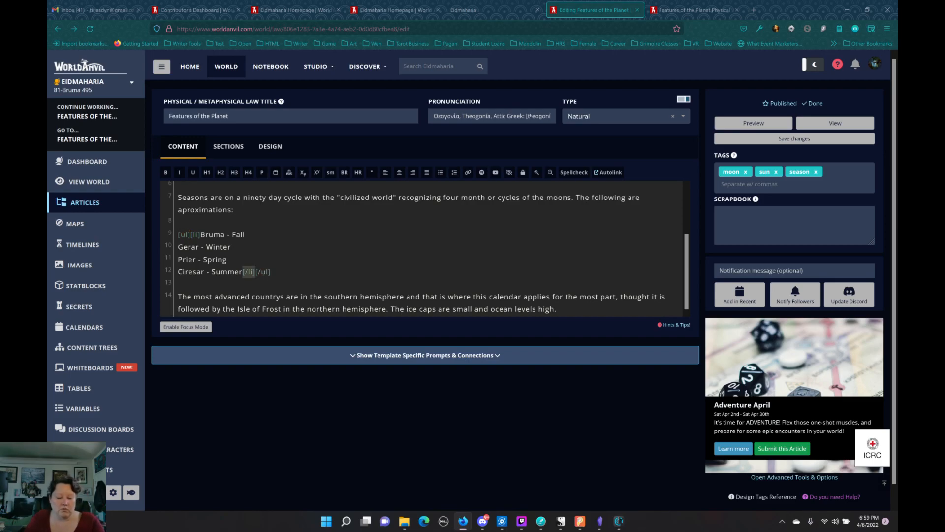
left_click(245, 235)
type("[/li]")
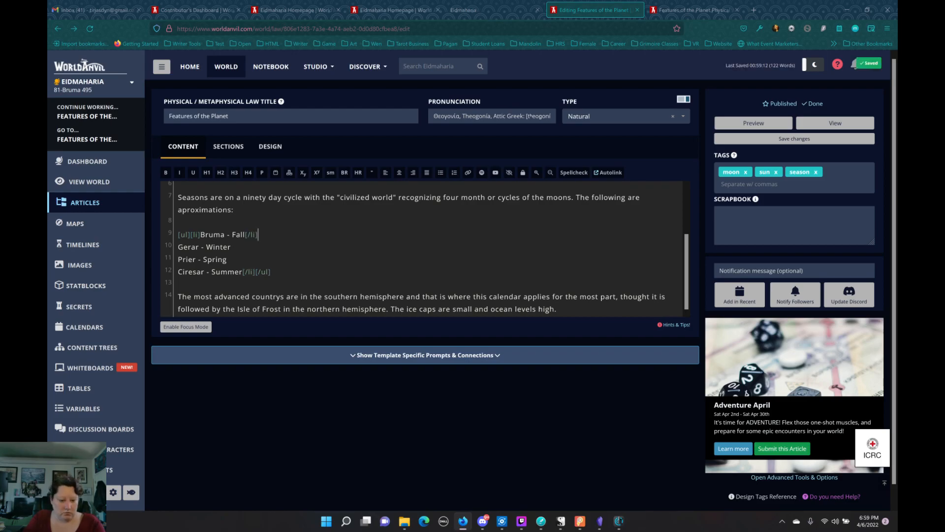
type("[/li]")
left_click(227, 259)
type("[/li]")
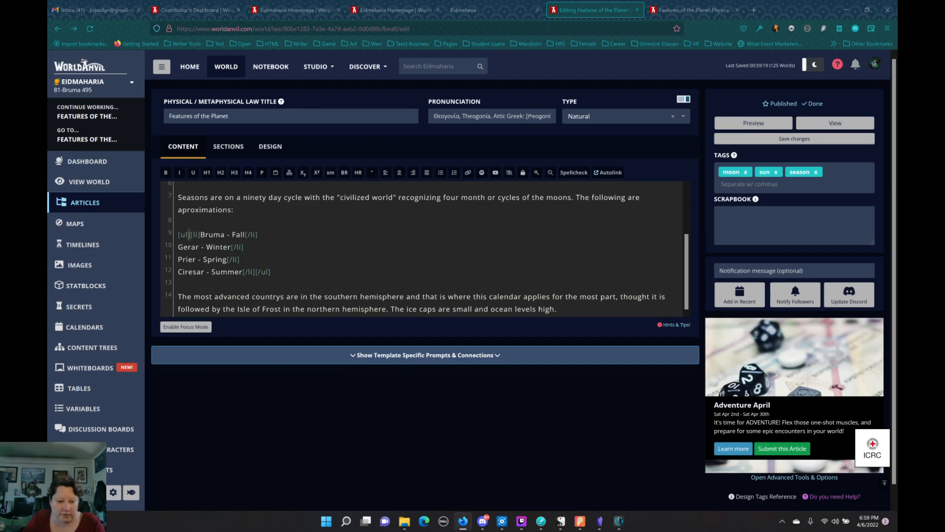
Copy the opening [li] tag to the start of the Gerar, Prier and Ciresar lines.
left_click_drag(201, 234, 191, 234)
key("ctrl+c")
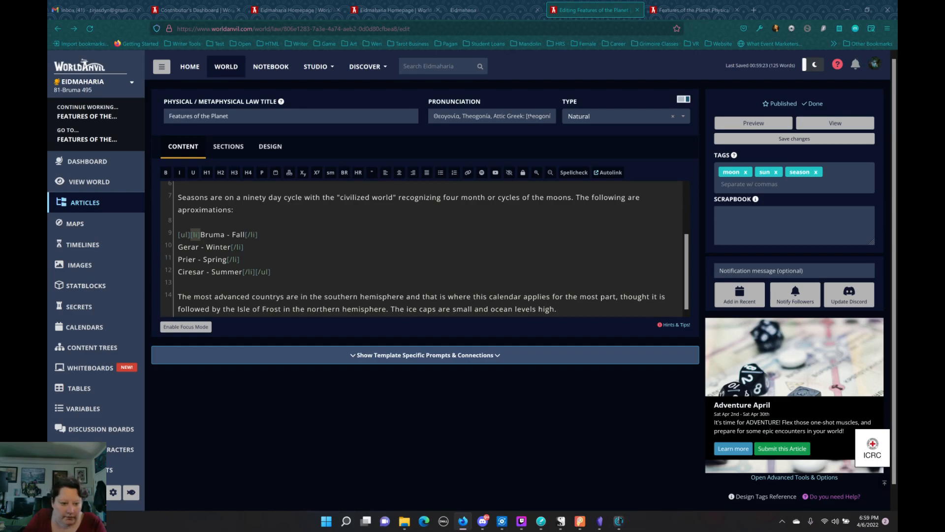
left_click(177, 247)
key("ctrl+v")
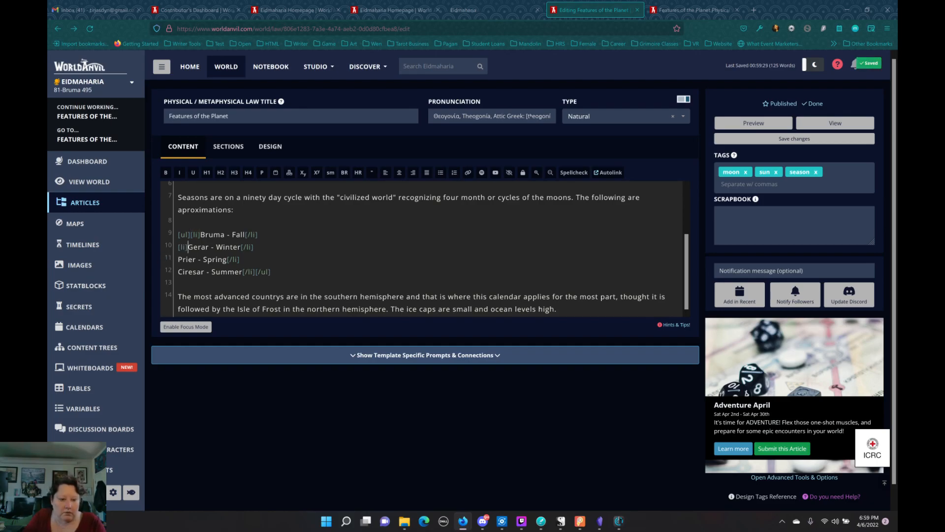
left_click(177, 259)
key("ctrl+v")
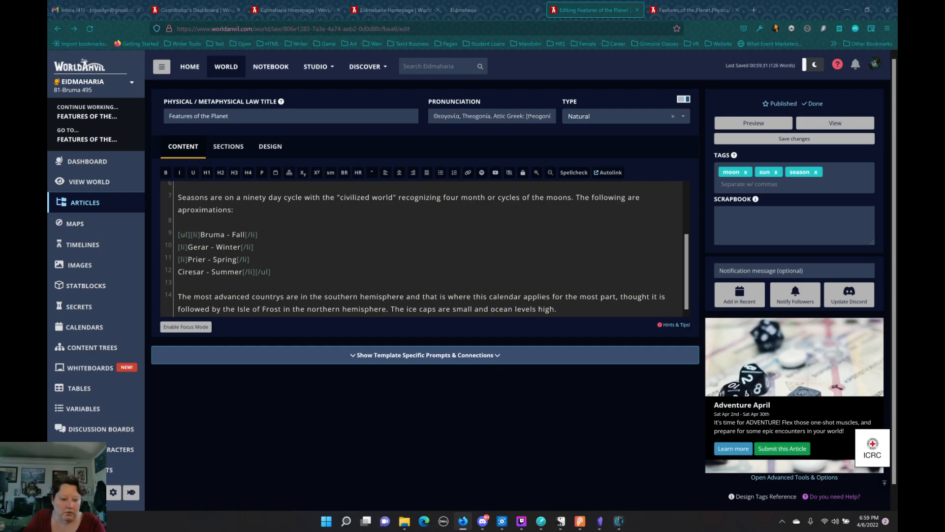
key("ctrl+v")
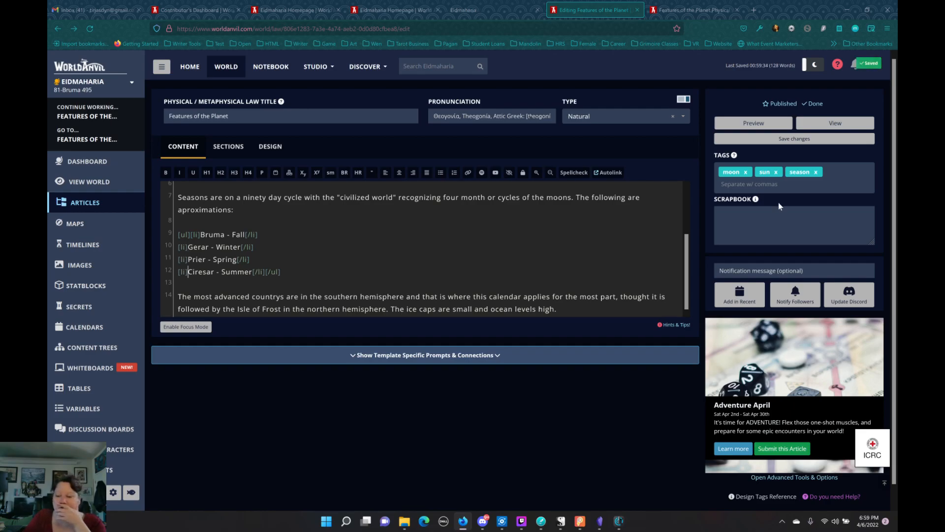
Save the article, switching its status to Draft and back to Published before saving again.
left_click(792, 139)
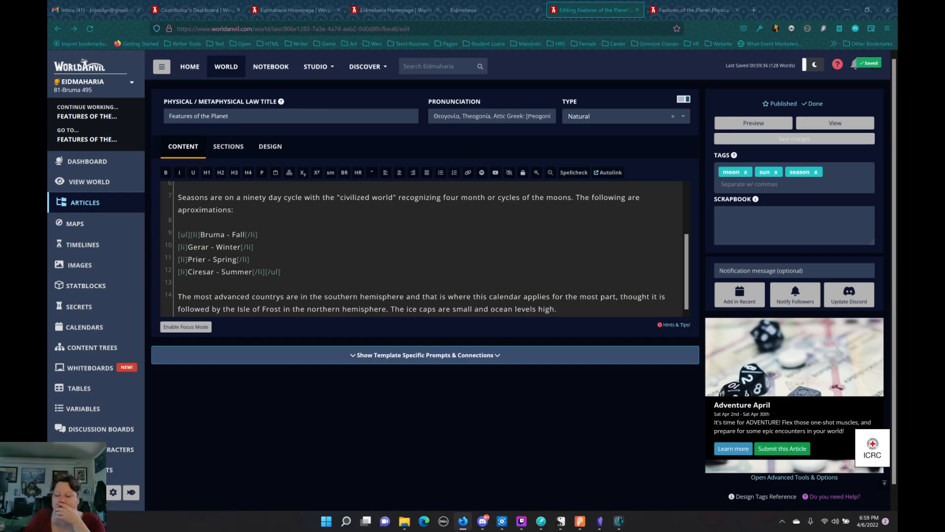
left_click(784, 105)
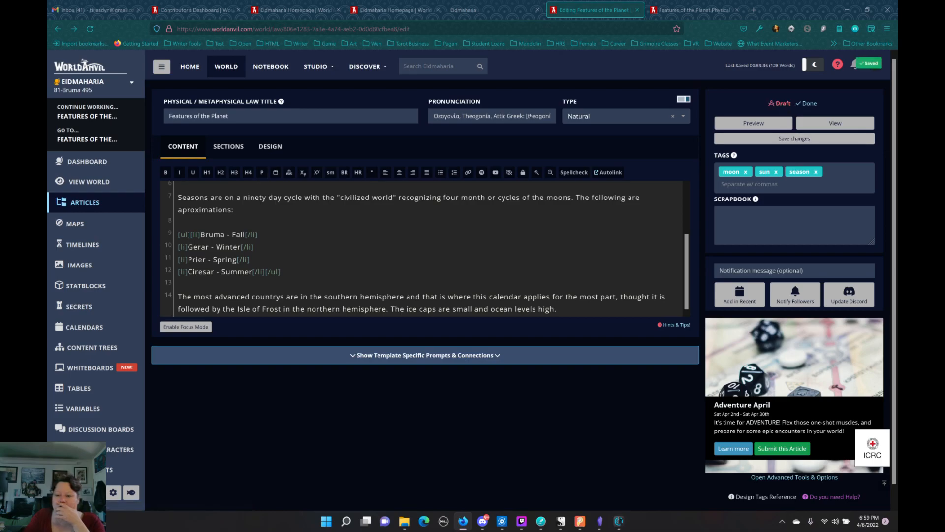
left_click(778, 104)
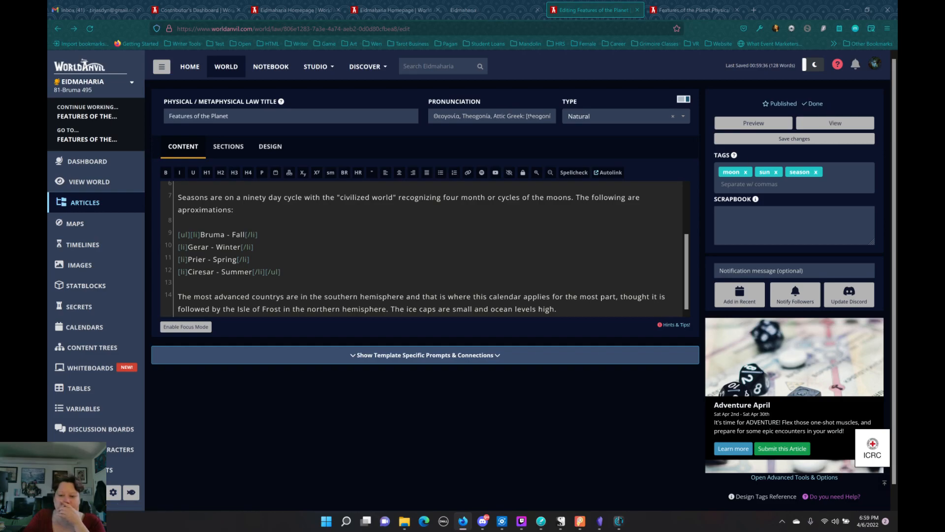
left_click(785, 139)
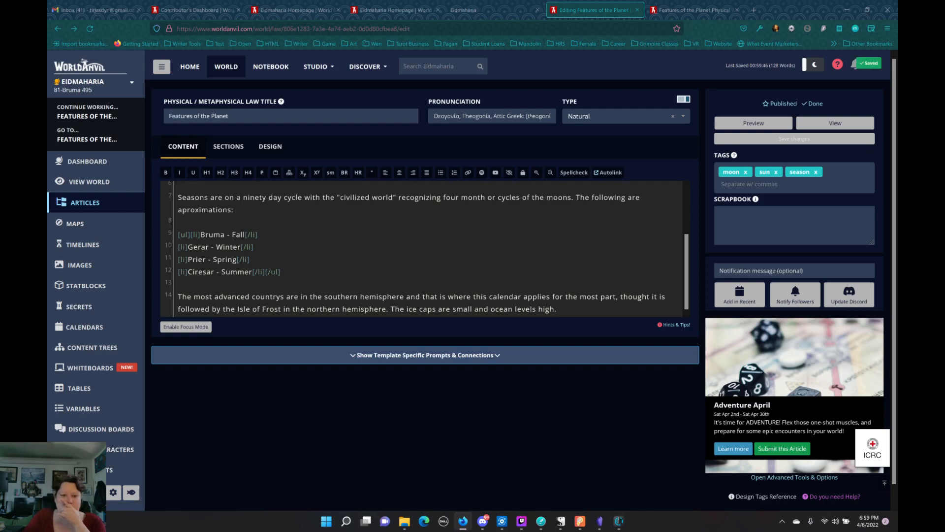
Reload the public "Features of the Planet" page and check the bulleted season list and the header image.
left_click(670, 15)
left_click(90, 29)
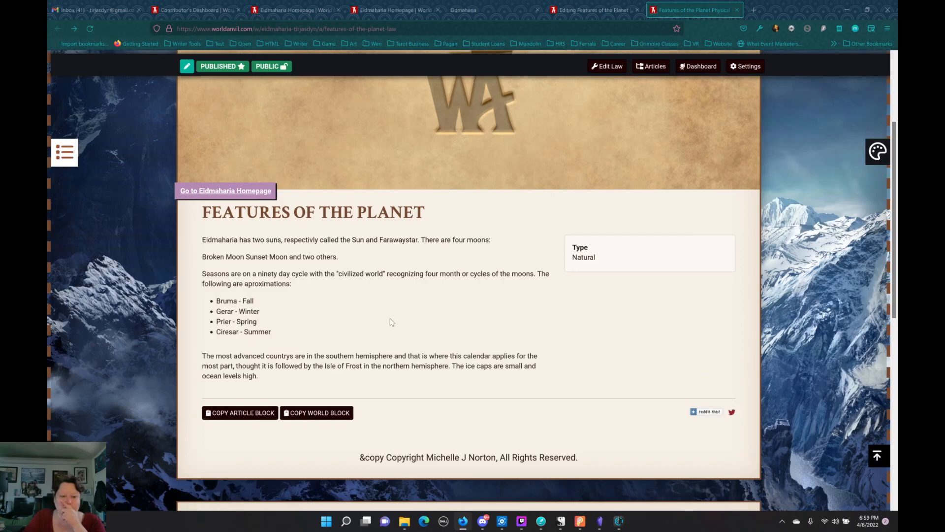
scroll(481, 248, "up", 5)
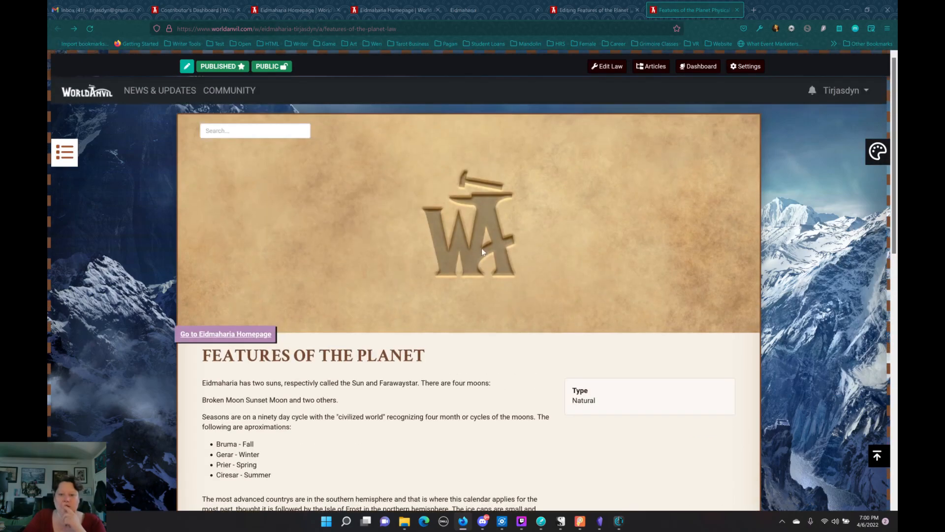
In the article's design settings, search cover images for "shu", choose the pink tree picture as header, and save the article.
left_click(584, 15)
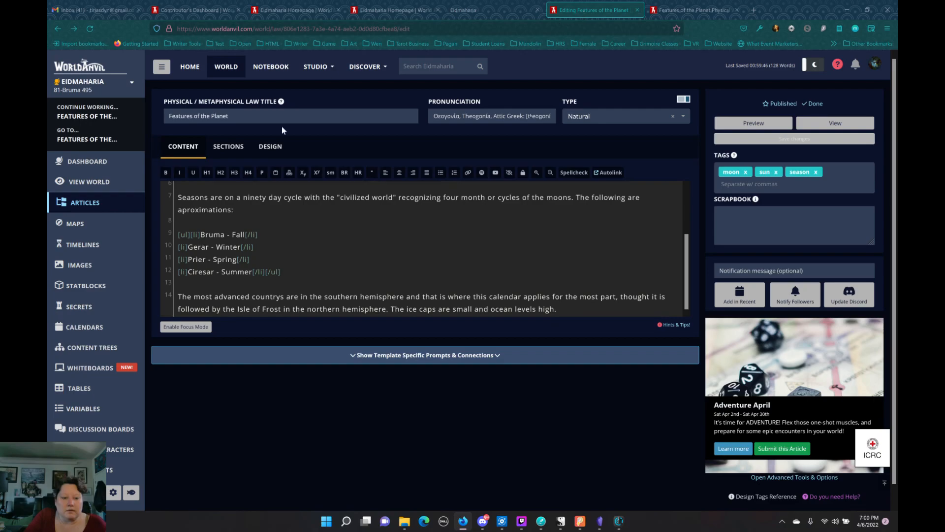
left_click(270, 147)
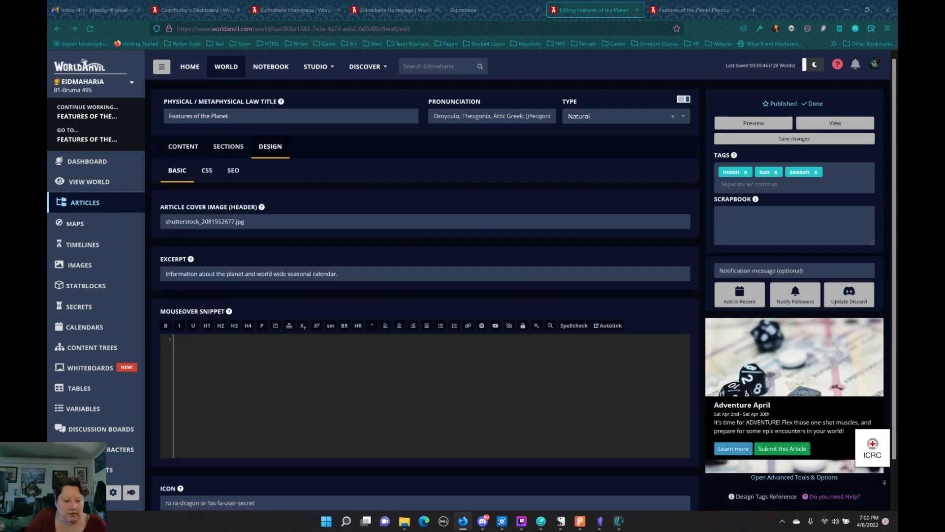
mouse_move(262, 208)
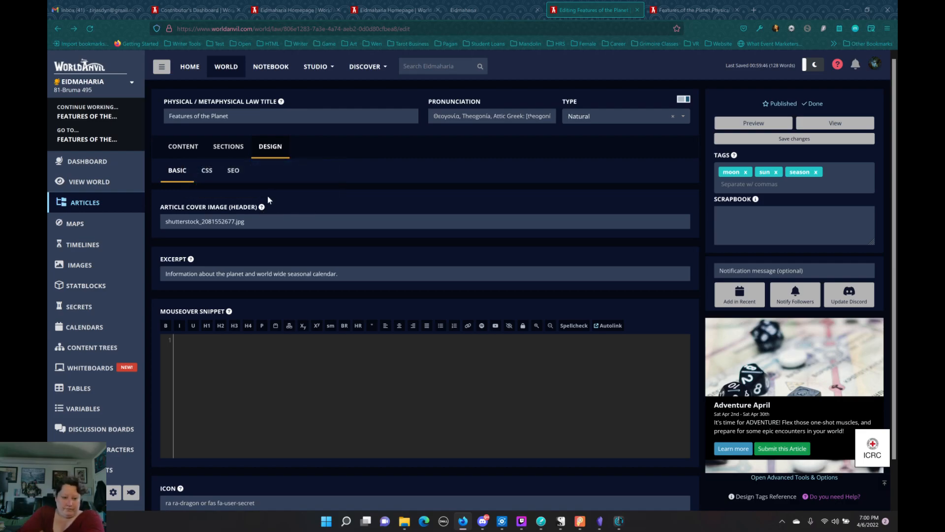
left_click_drag(246, 221, 149, 225)
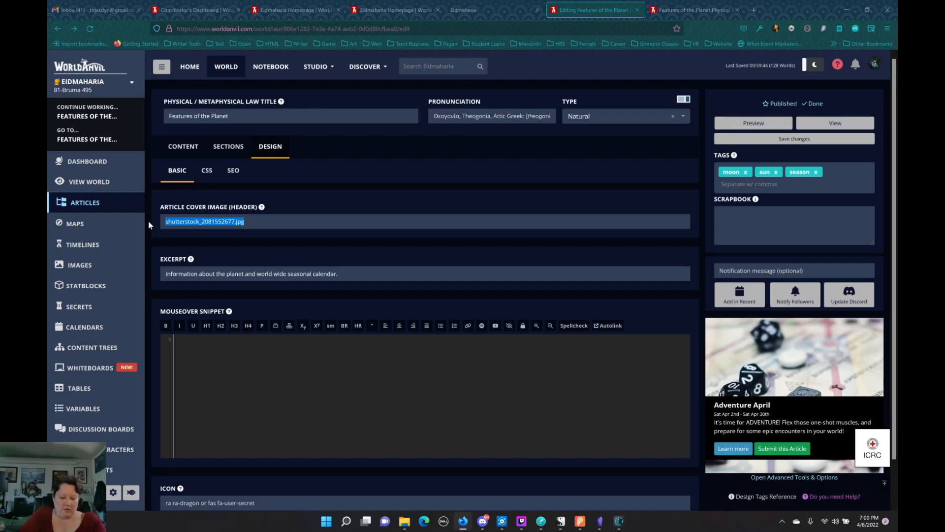
type("sh")
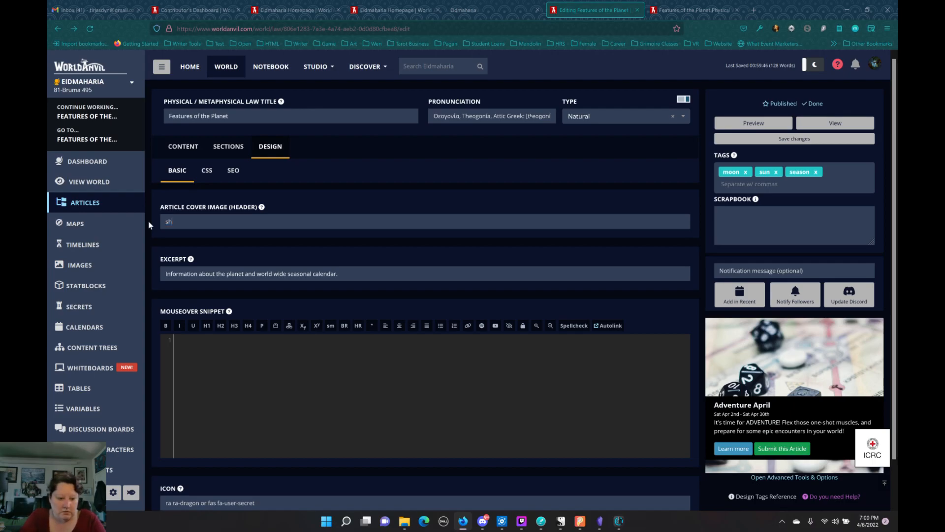
type("u")
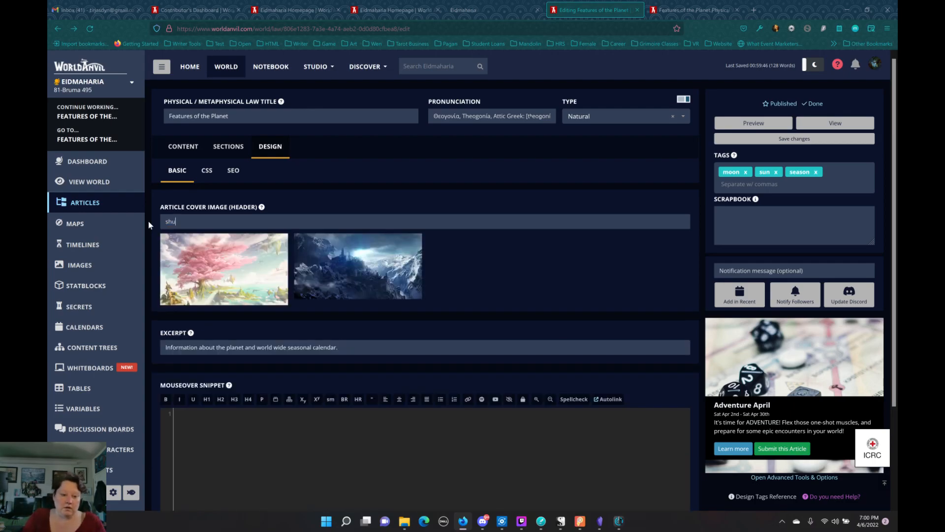
left_click(237, 268)
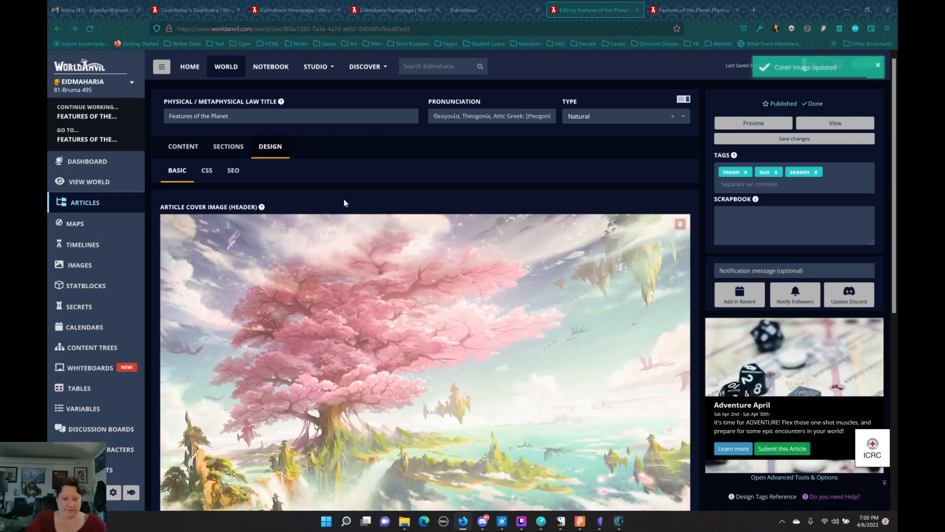
scroll(343, 199, "down", 5)
scroll(600, 266, "up", 5)
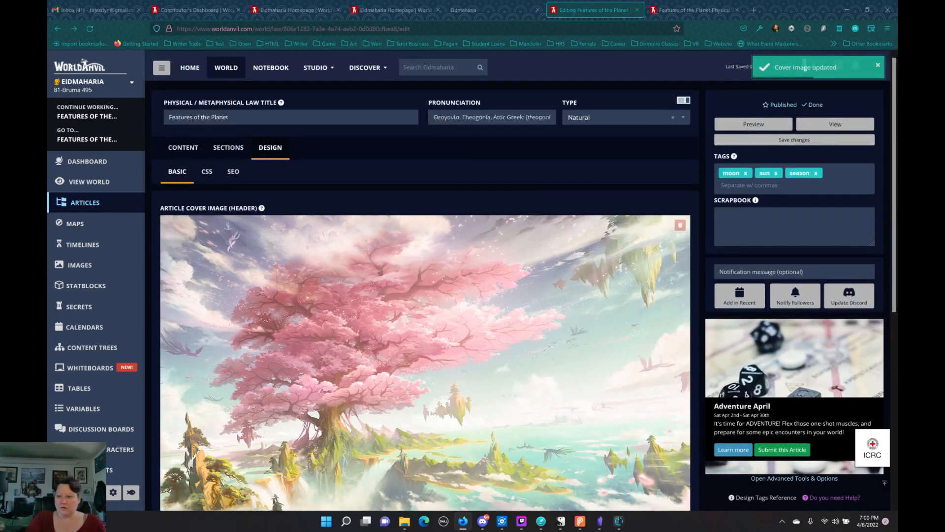
left_click(798, 142)
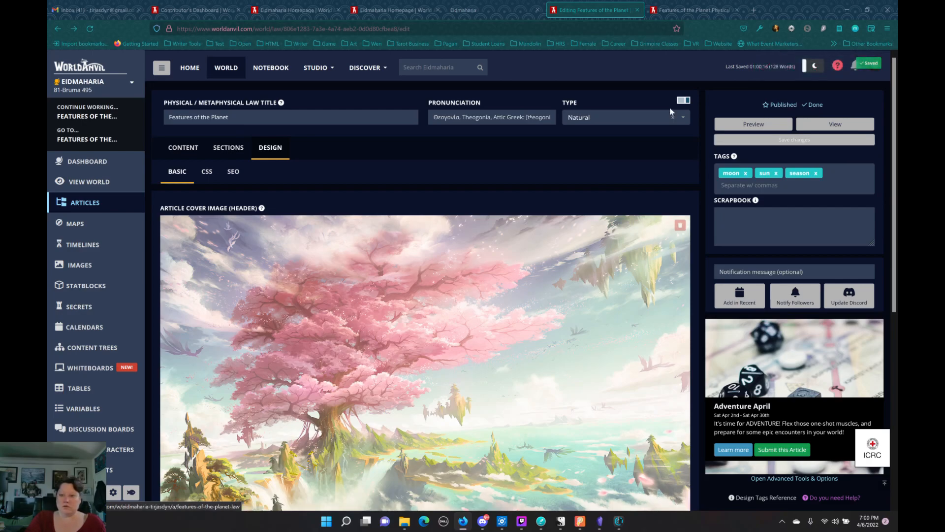
Check the public article page with its new cover image and the content below it.
left_click(679, 11)
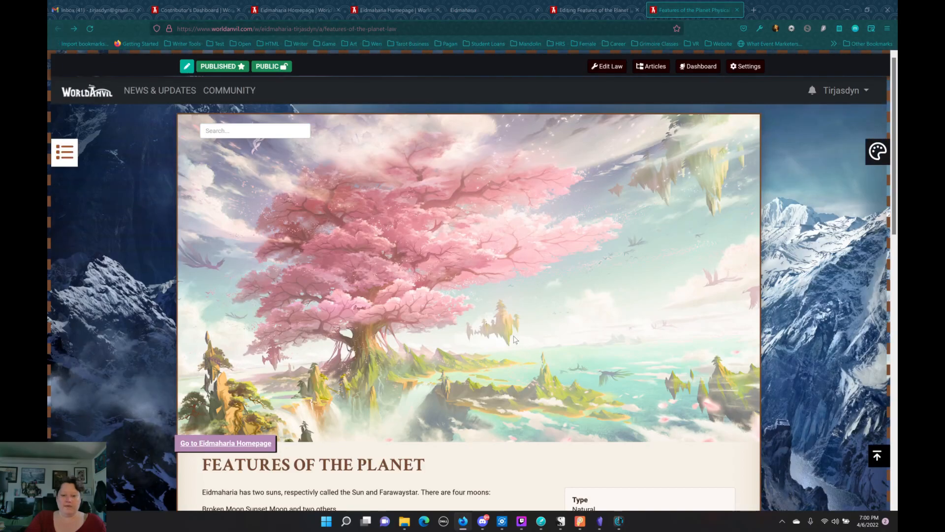
scroll(513, 339, "down", 4)
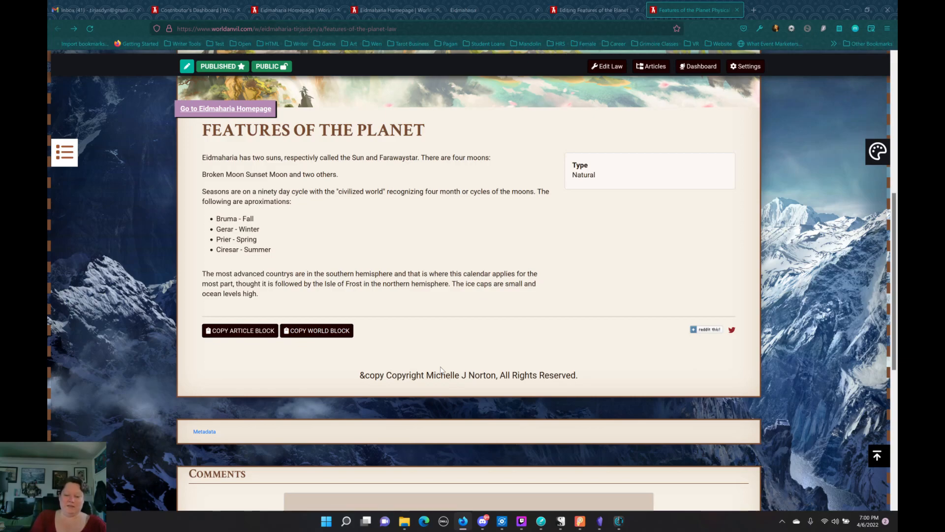
scroll(517, 433, "up", 1)
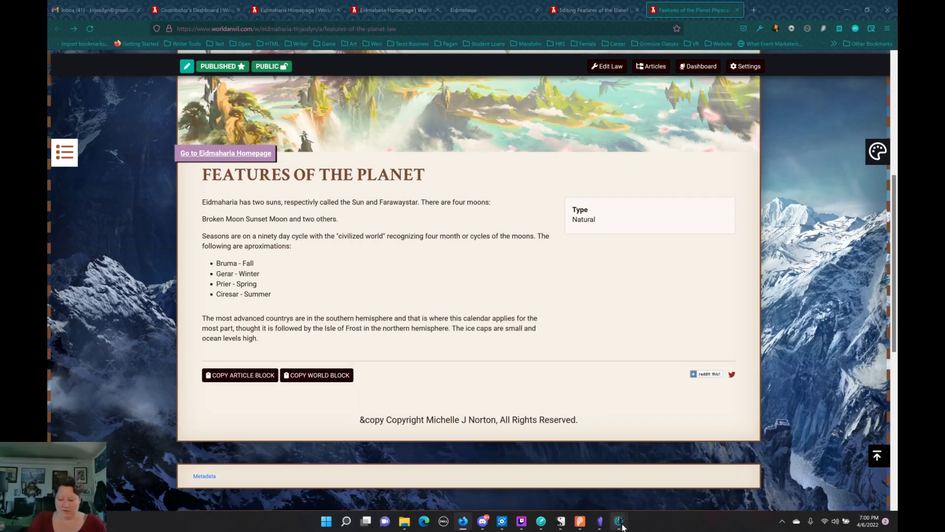
Switch to Twitch Studio and change the live stream's scene to Chatting.
mouse_move(622, 526)
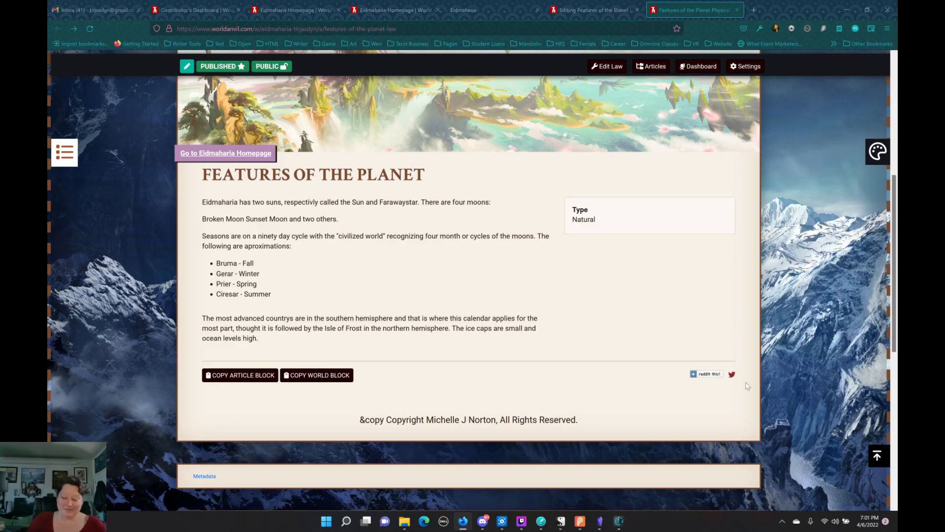
left_click(520, 524)
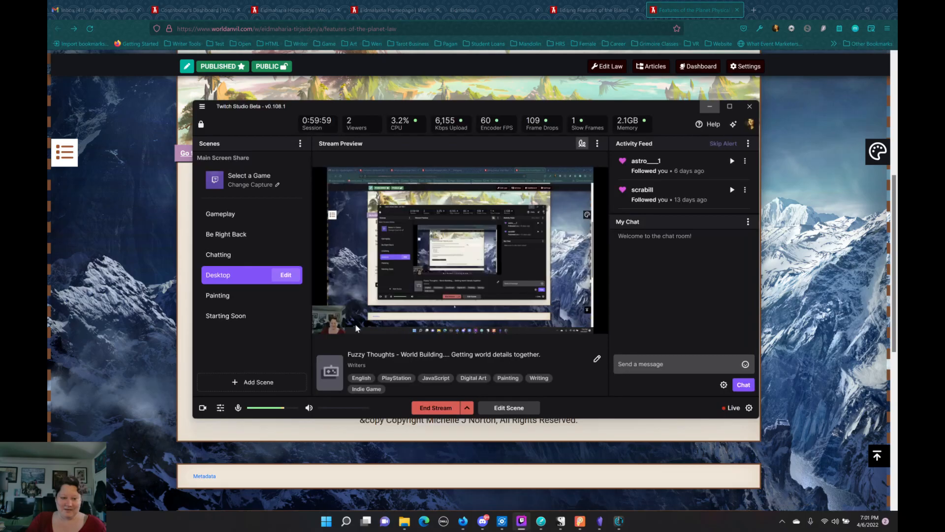
left_click(212, 254)
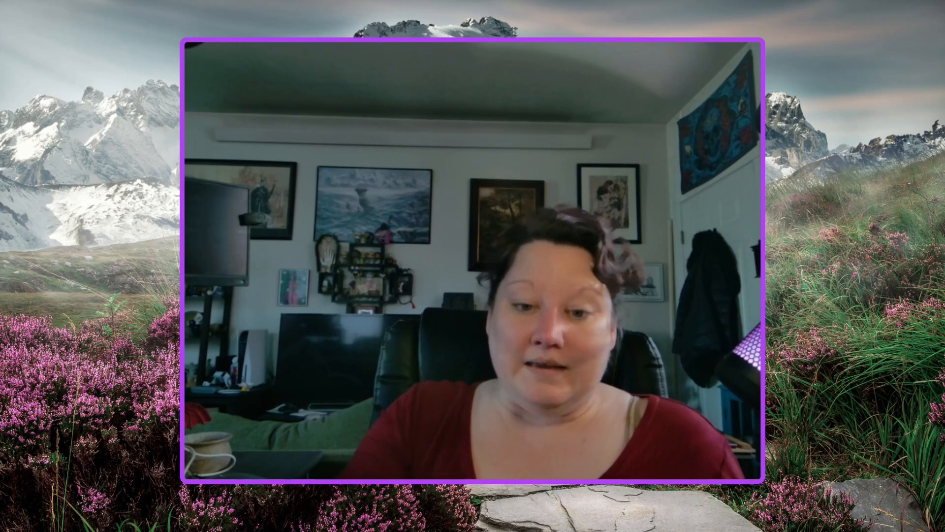